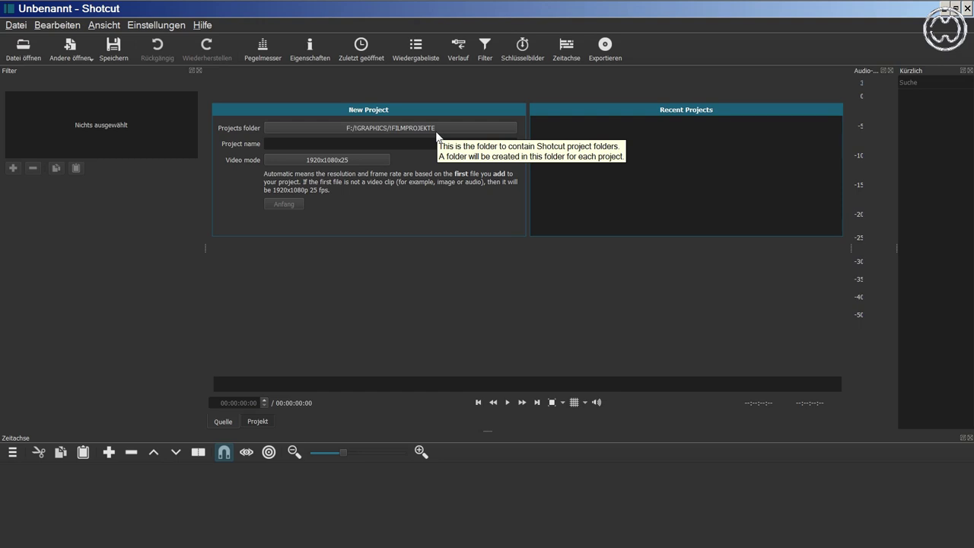
- Set the projects folder for the new project to the Shotcut_Tutorials folder inside !FILMPROJEKTE
left_click(436, 129)
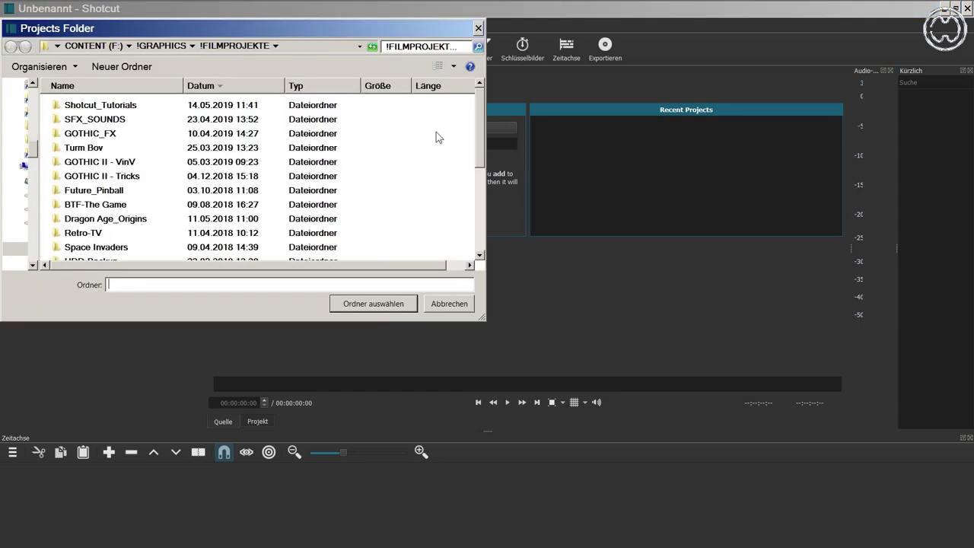
double_click(114, 107)
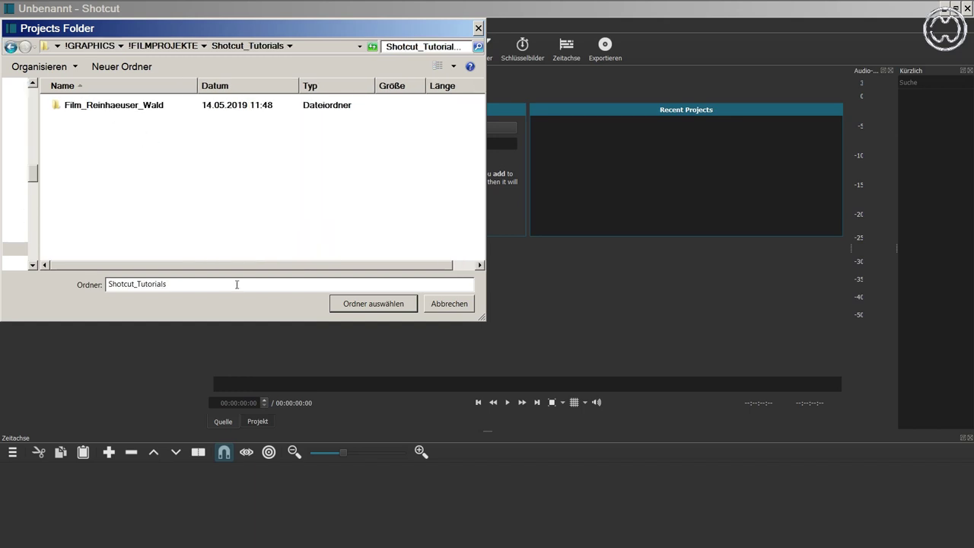
left_click(358, 304)
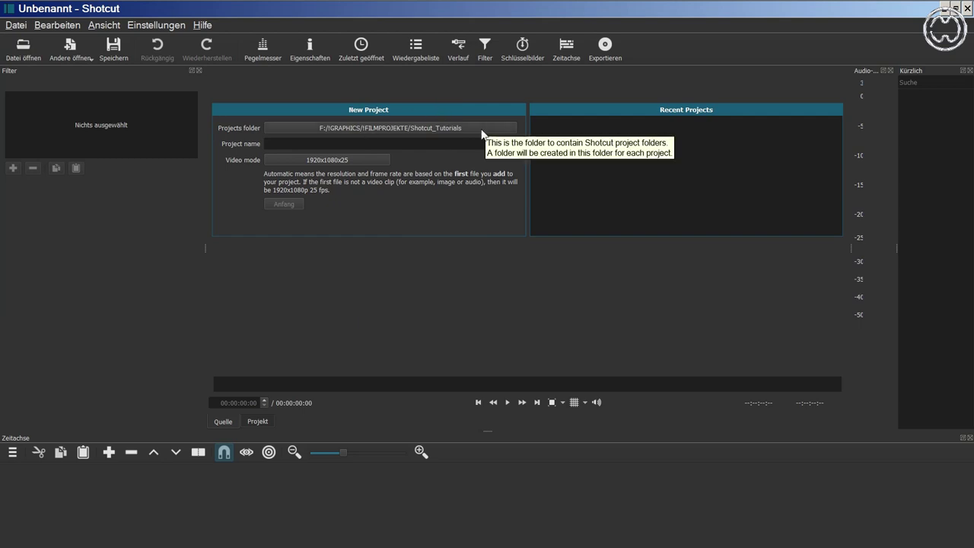
- Name the new project Totorial_01 and show the available video modes down to the user-defined entry
type("T")
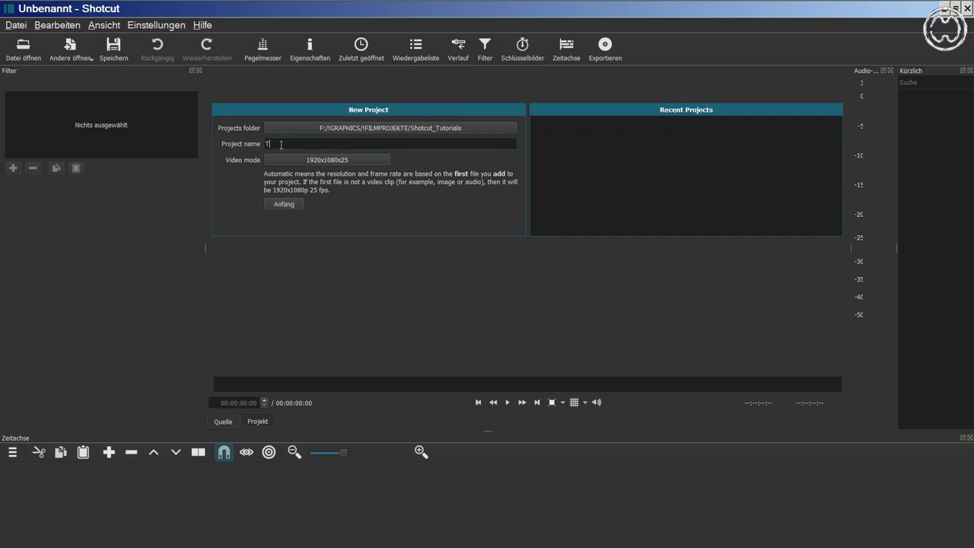
type("otorial01")
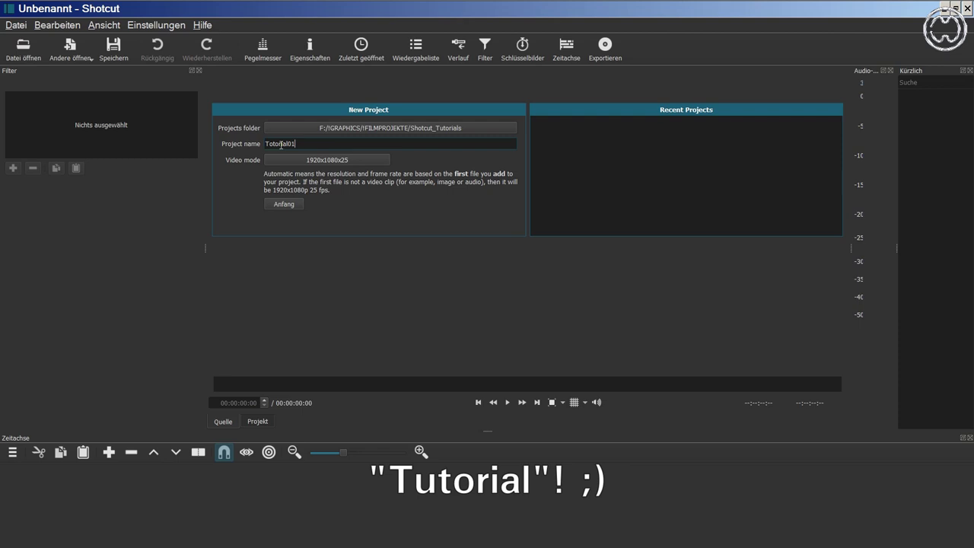
type("_")
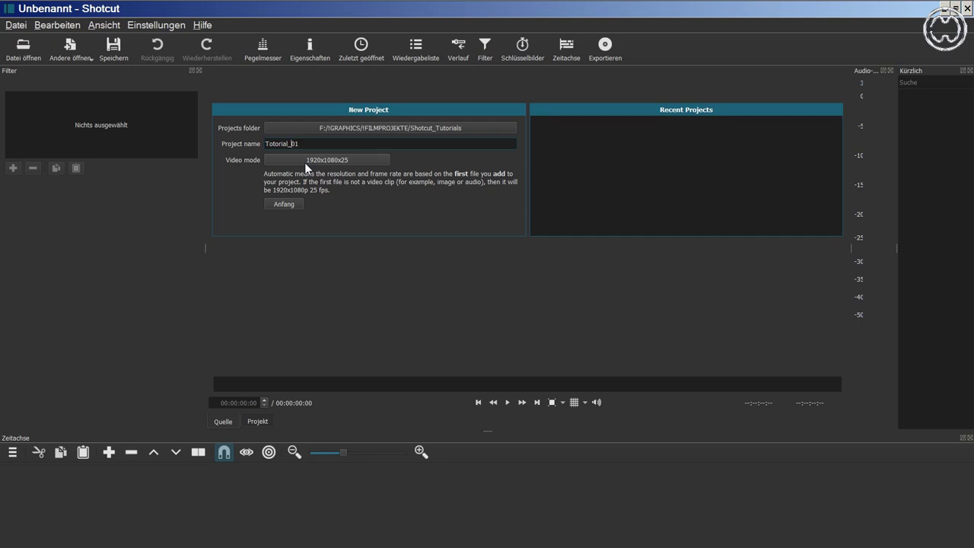
left_click(305, 162)
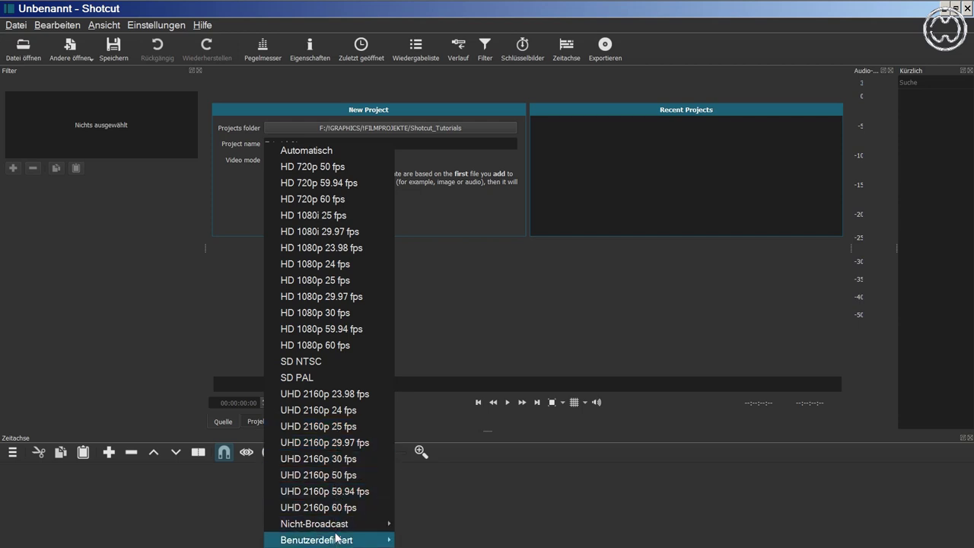
mouse_move(336, 539)
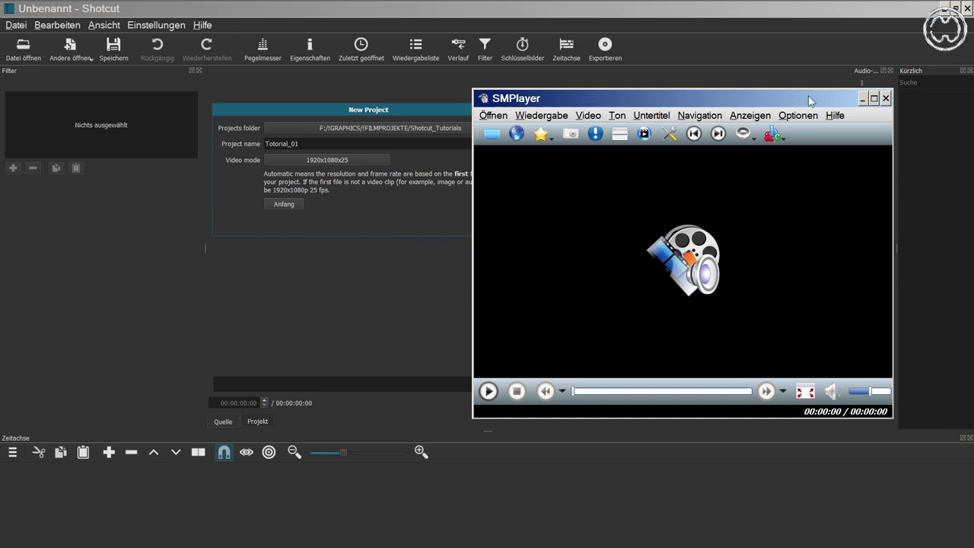
- Switch to SMPlayer and check its program version information
left_click(835, 115)
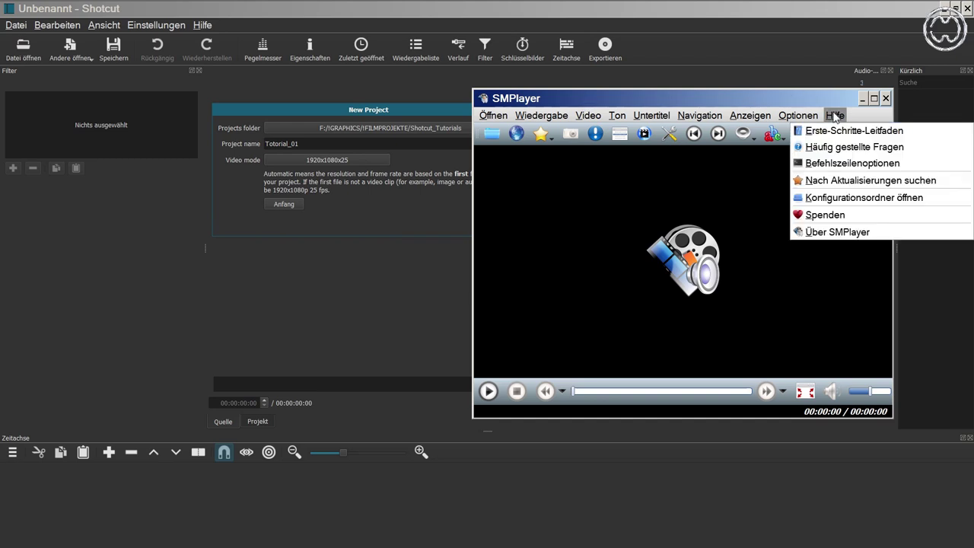
left_click(837, 231)
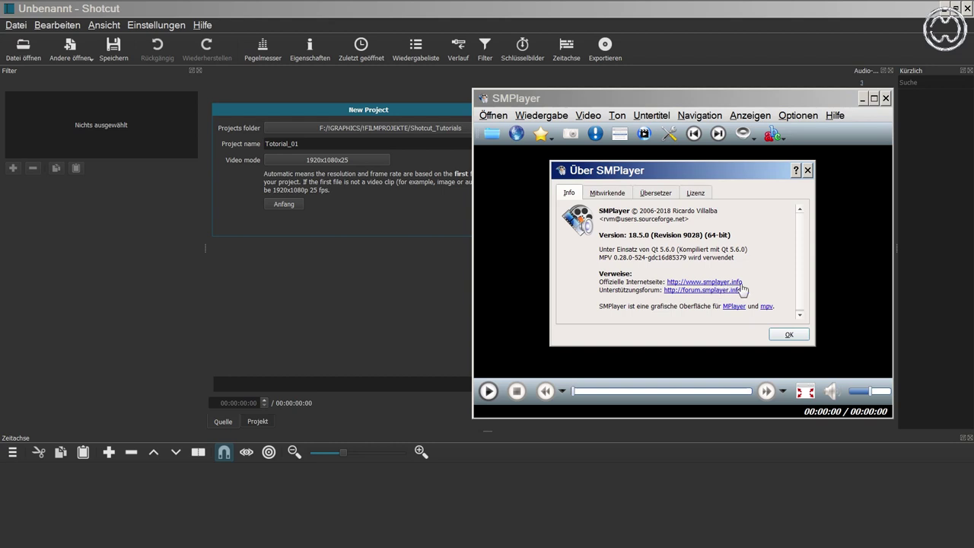
left_click(786, 335)
- Load 00047.MTS from the Film_Reinhaeuser_Wald folder into SMPlayer, mute the sound and close the file browser window
mouse_move(225, 6)
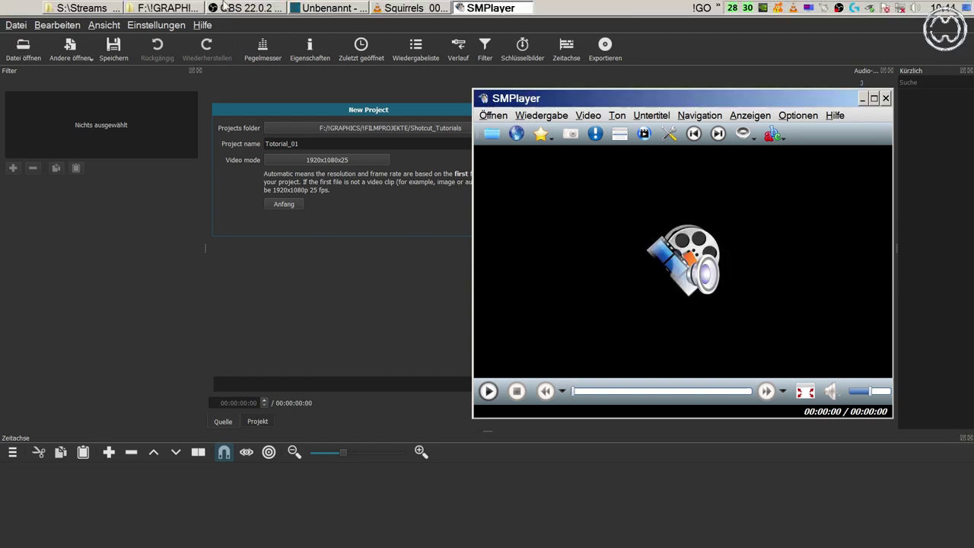
left_click(185, 8)
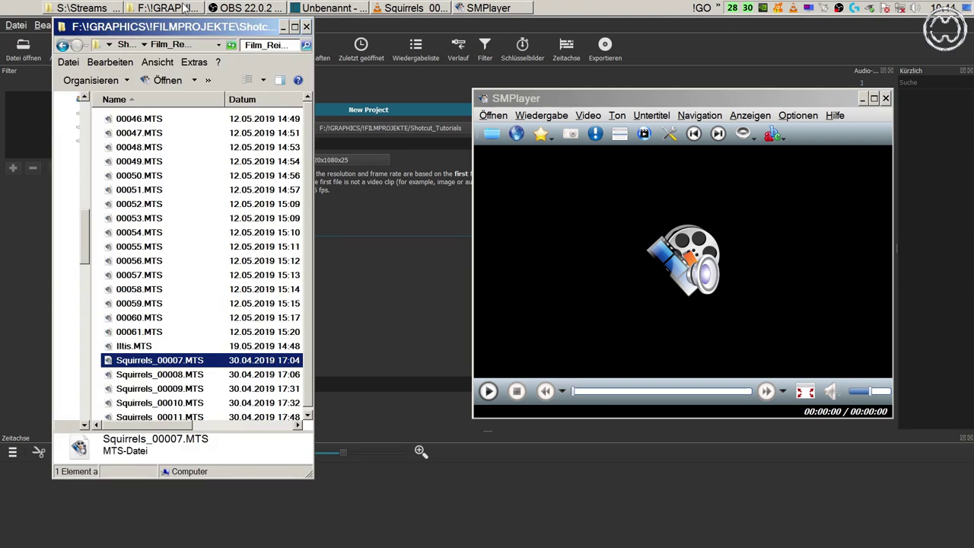
left_click(144, 134)
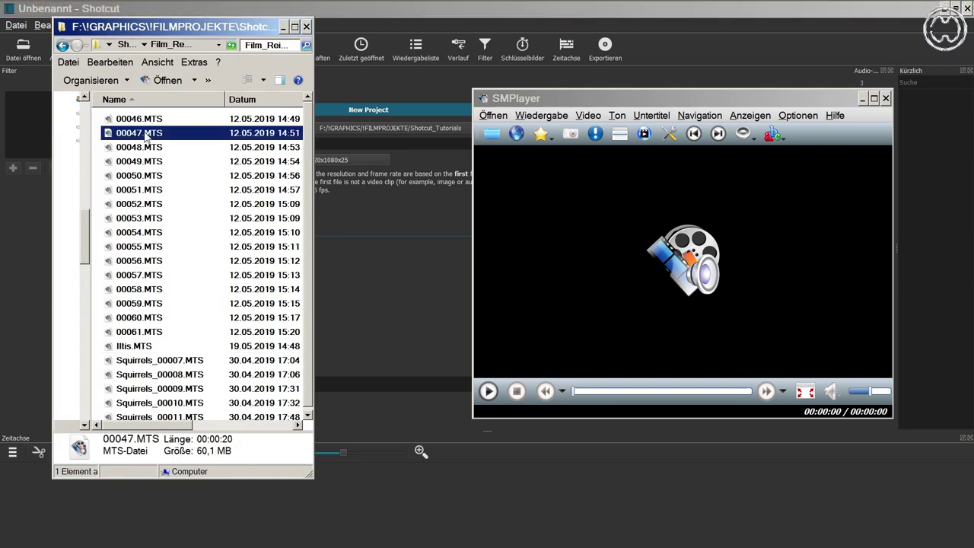
left_click_drag(146, 135, 527, 210)
left_click(831, 392)
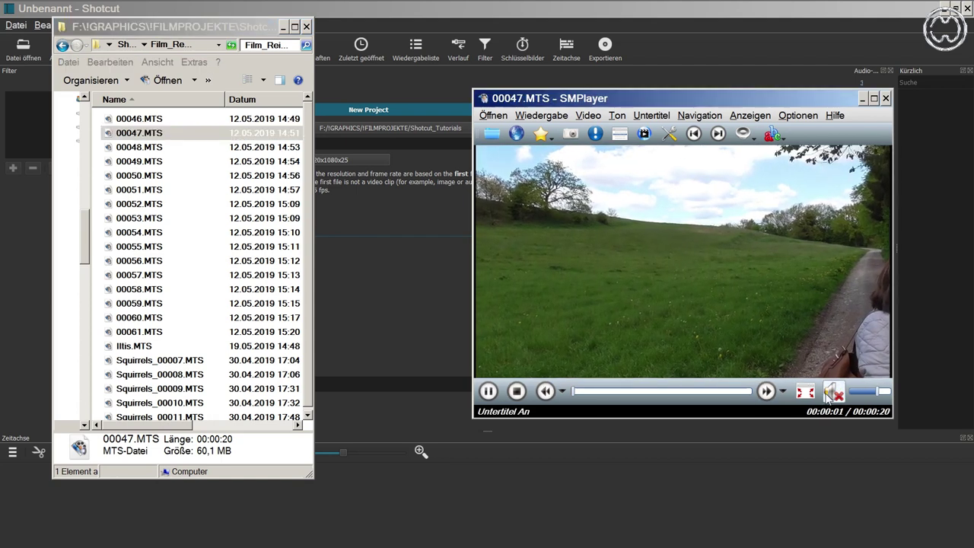
key("alt+Tab")
key("alt+F4")
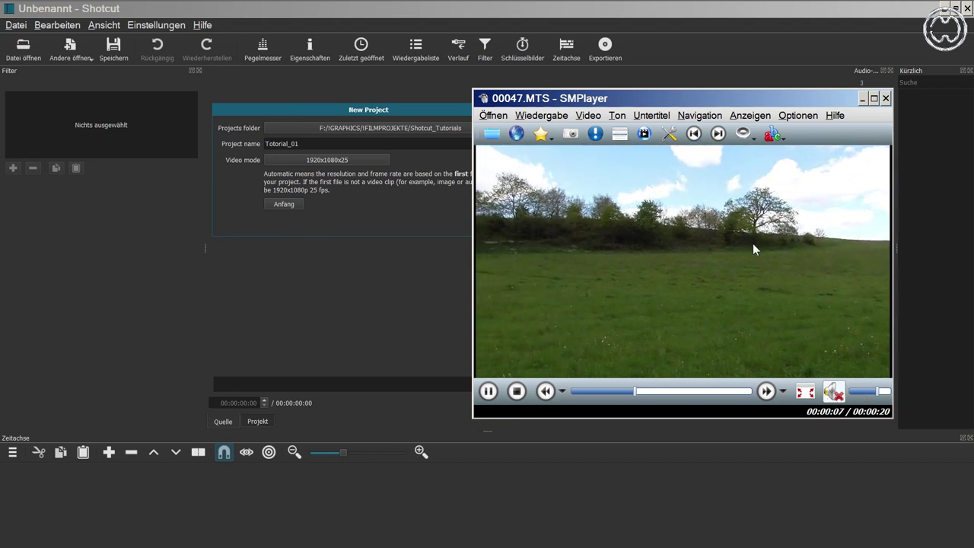
- Pause 00047.MTS and examine its file properties for resolution, format, bitrate, frame rate and audio sampling rate
left_click(834, 249)
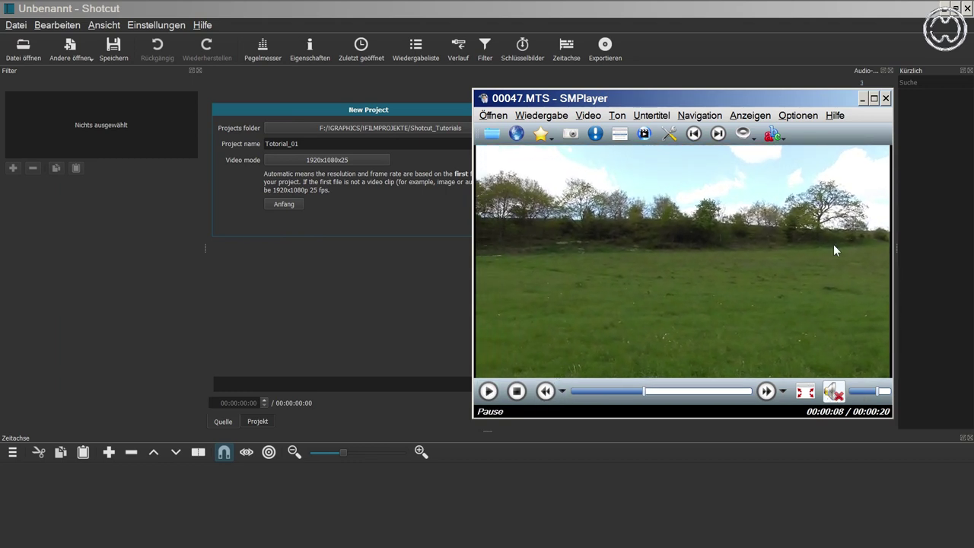
left_click(749, 115)
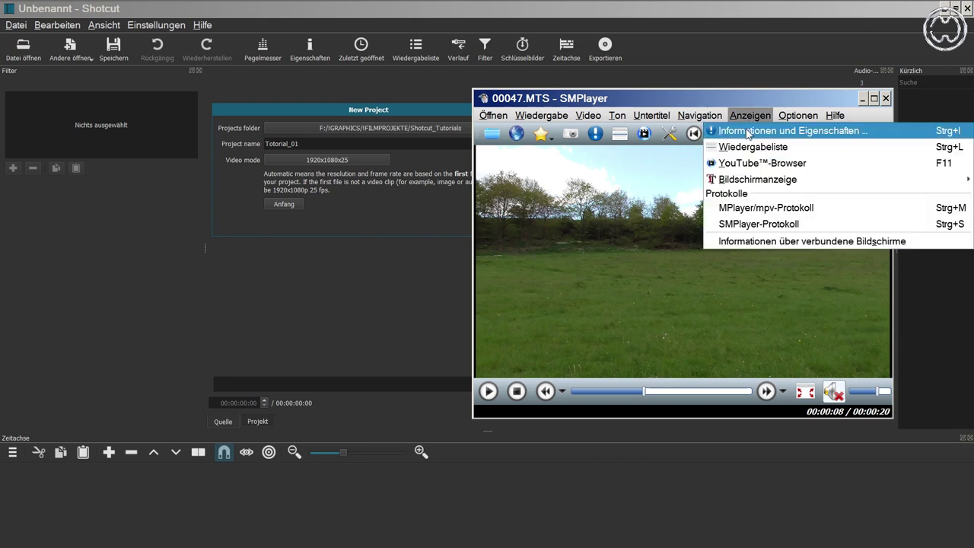
left_click(748, 132)
left_click_drag(797, 205, 798, 244)
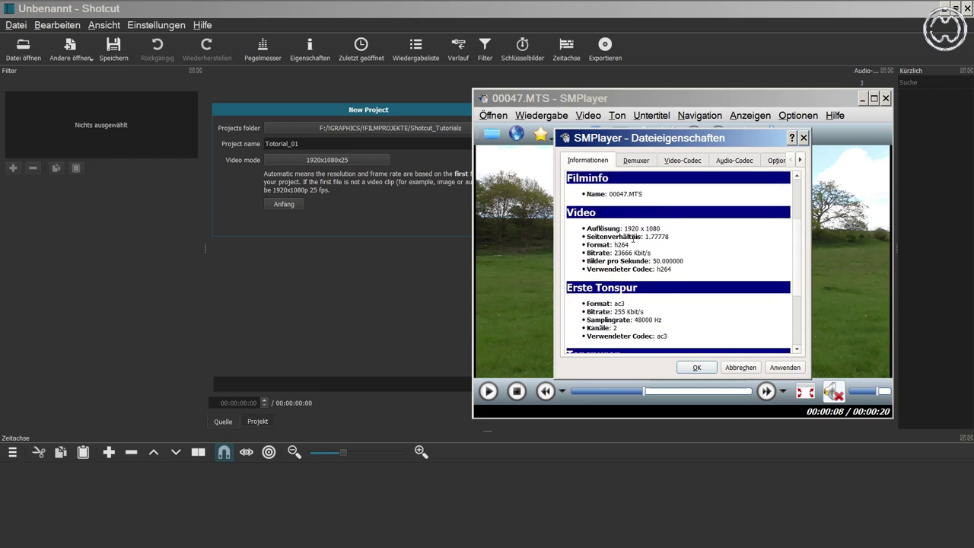
left_click_drag(624, 228, 663, 228)
left_click_drag(613, 244, 663, 259)
scroll(729, 264, "down", 2)
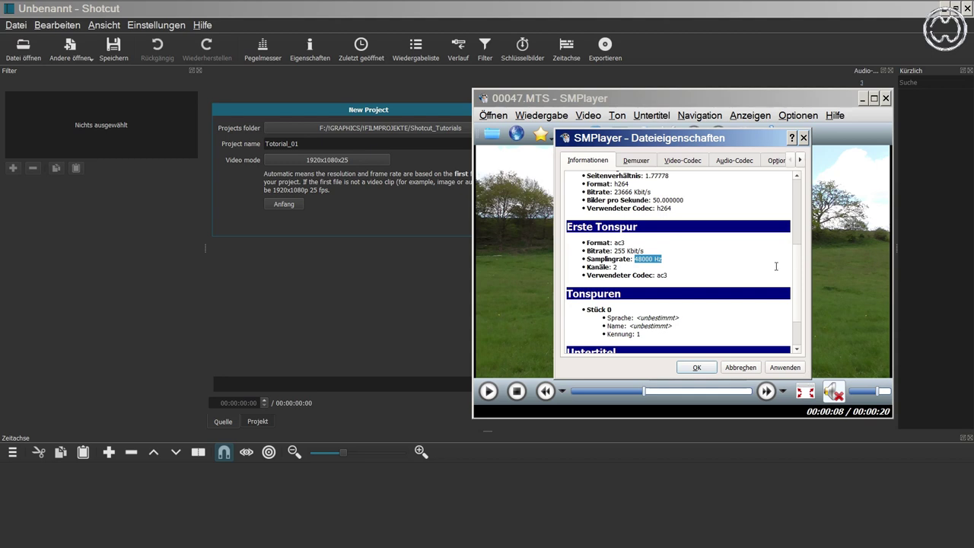
key("Escape")
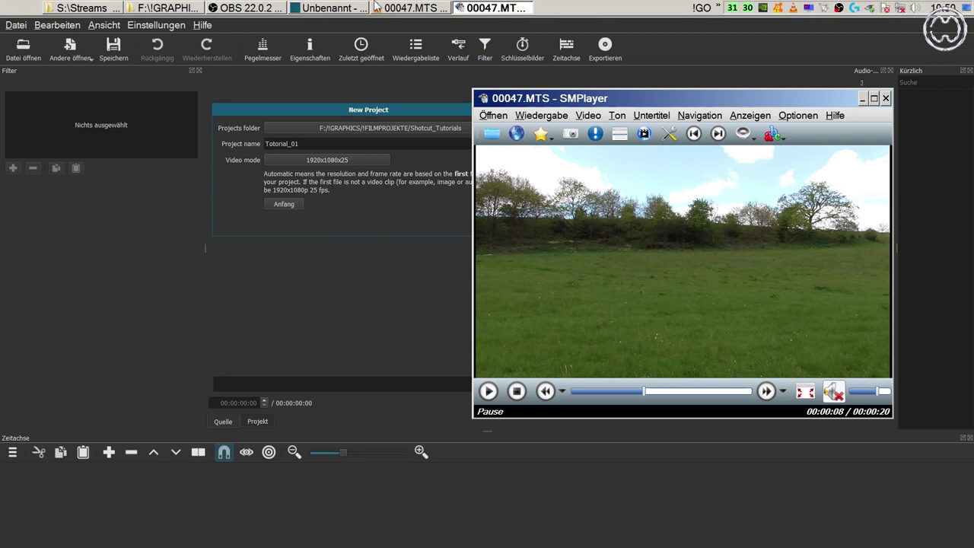
- Switch to VLC media player and examine the codec information for 00047.MTS
left_click(396, 9)
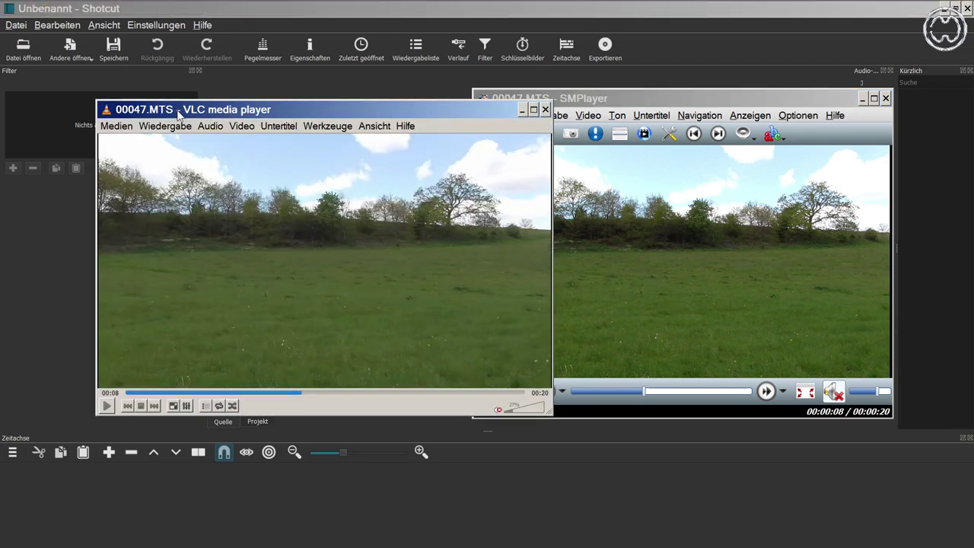
left_click(327, 125)
left_click(343, 198)
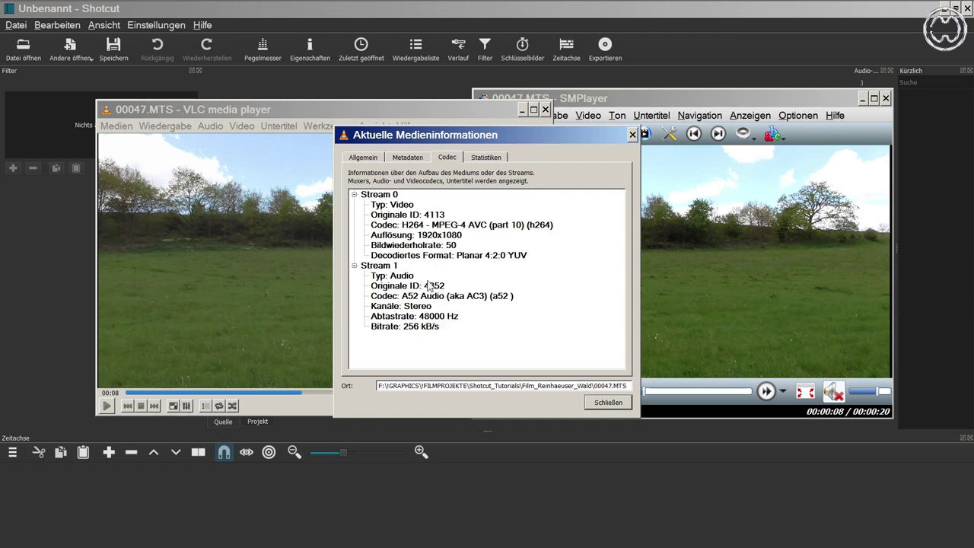
left_click(608, 404)
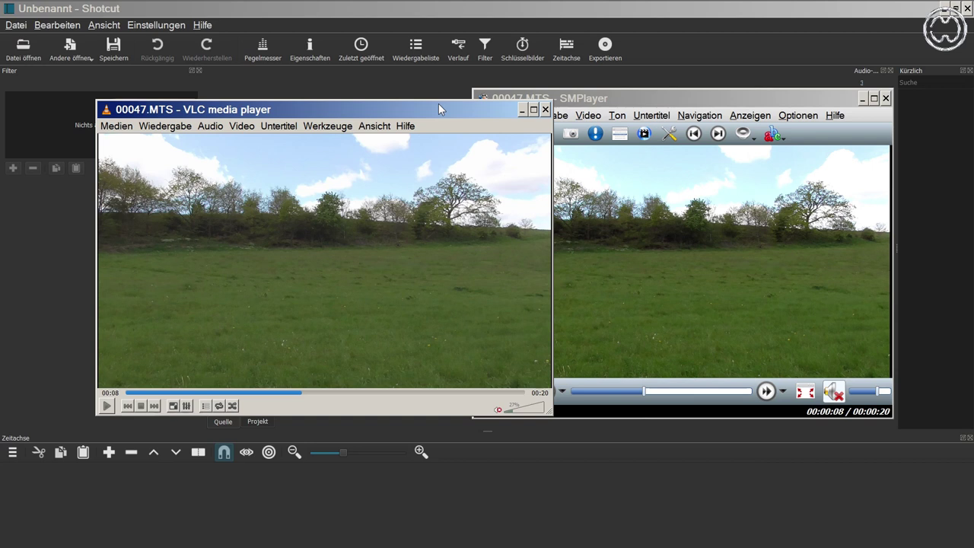
- Return to SMPlayer and look through the general information, demuxer, video codec and audio codec properties of 00047.MTS
left_click(666, 99)
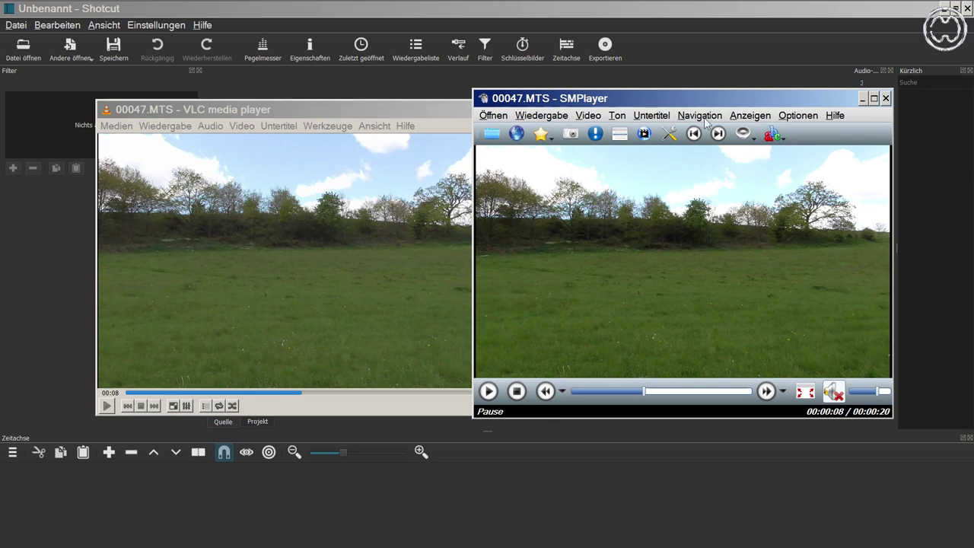
left_click(733, 116)
left_click(735, 132)
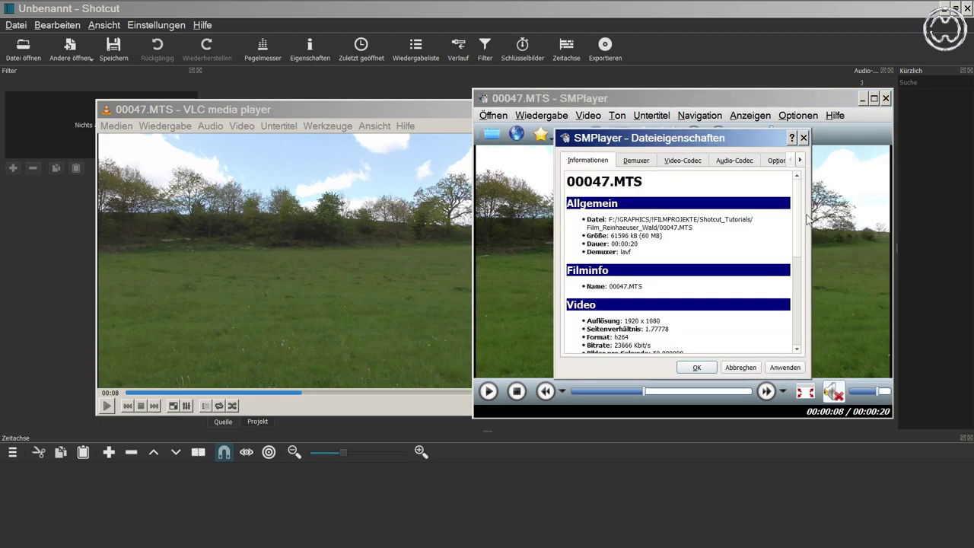
scroll(802, 254, "down", 3)
scroll(799, 282, "down", 3)
scroll(799, 297, "up", 6)
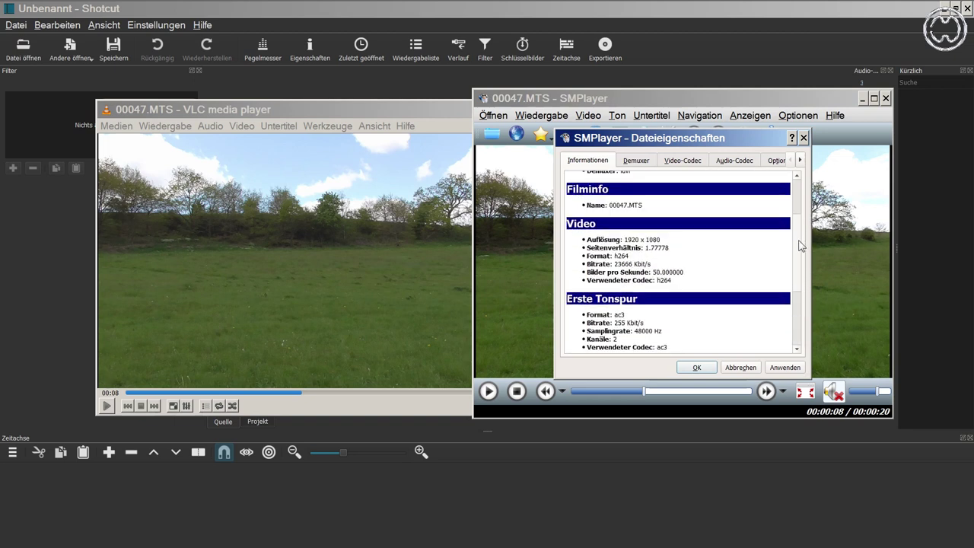
left_click(637, 162)
left_click(684, 161)
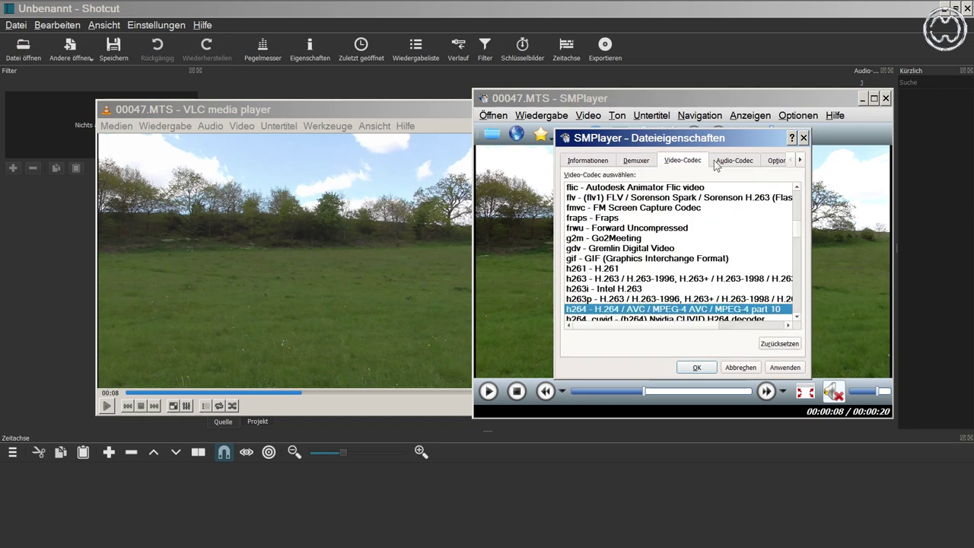
left_click(721, 161)
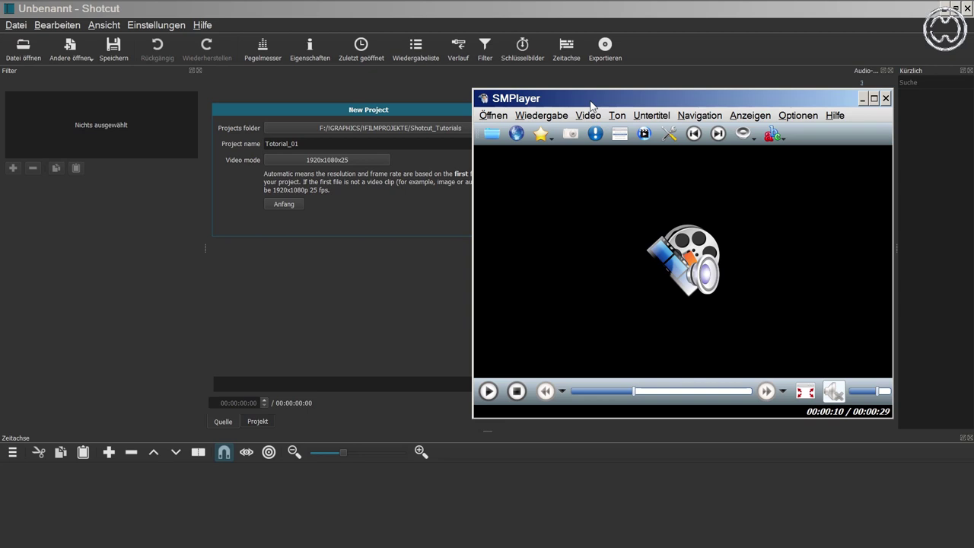
- Load Squirrels_00007.MTS from the Film_Reinhaeuser_Wald folder into SMPlayer and pause it about 10 seconds in
left_click(177, 7)
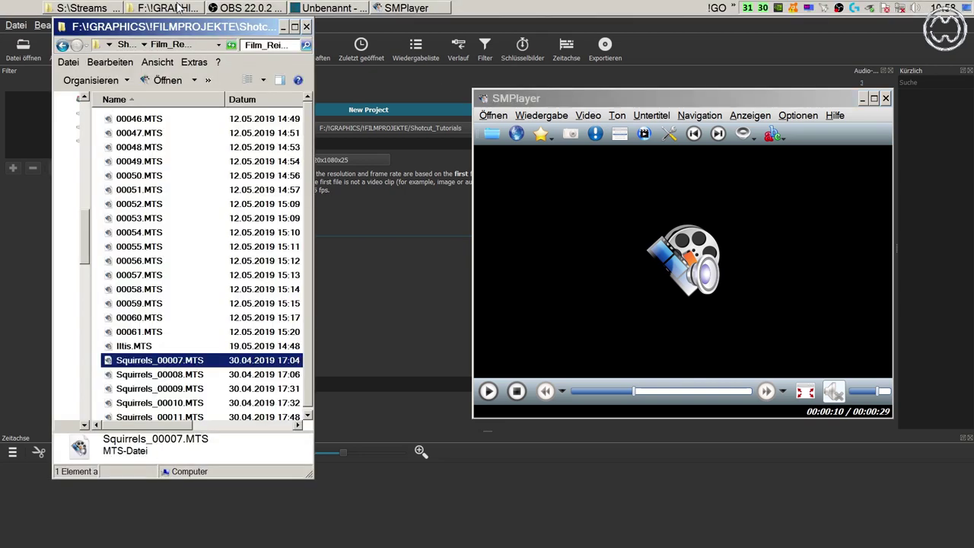
left_click_drag(169, 360, 676, 263)
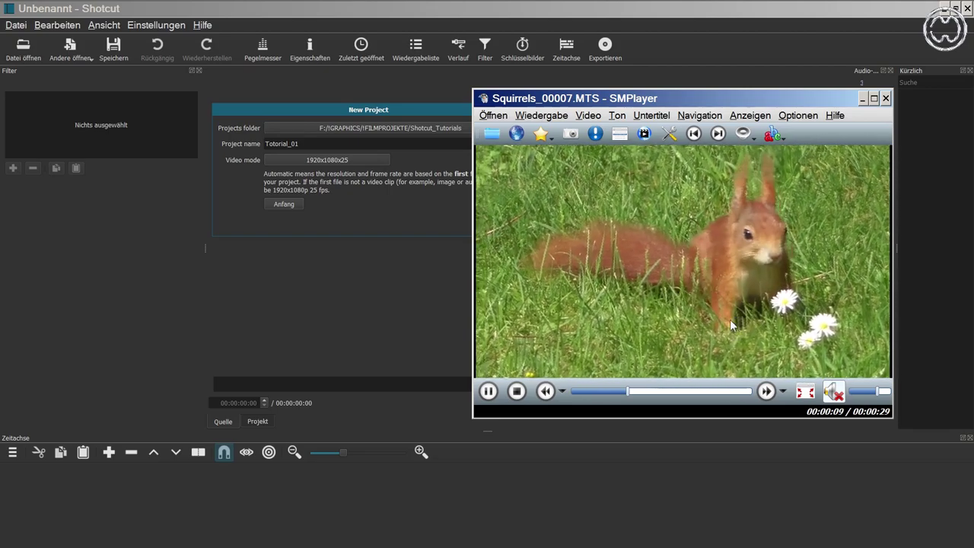
key("space")
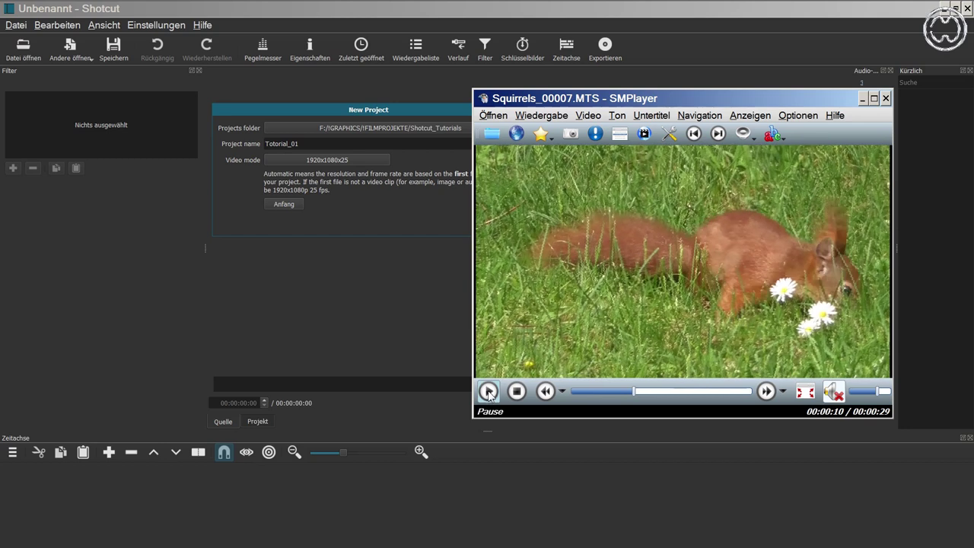
- Examine the video and audio properties of Squirrels_00007.MTS, including frame rate and bitrate, and resume its playback
left_click(761, 116)
left_click(759, 129)
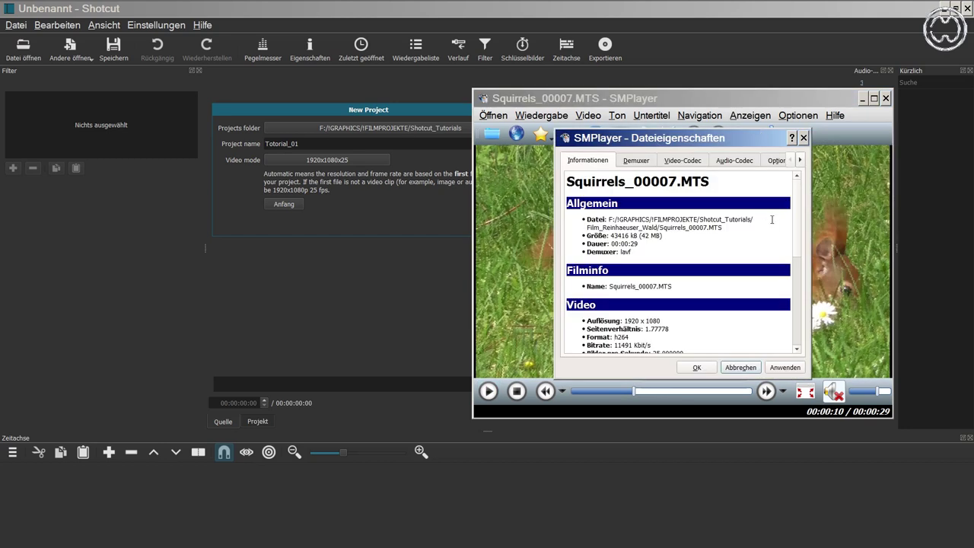
left_click_drag(798, 206, 798, 255)
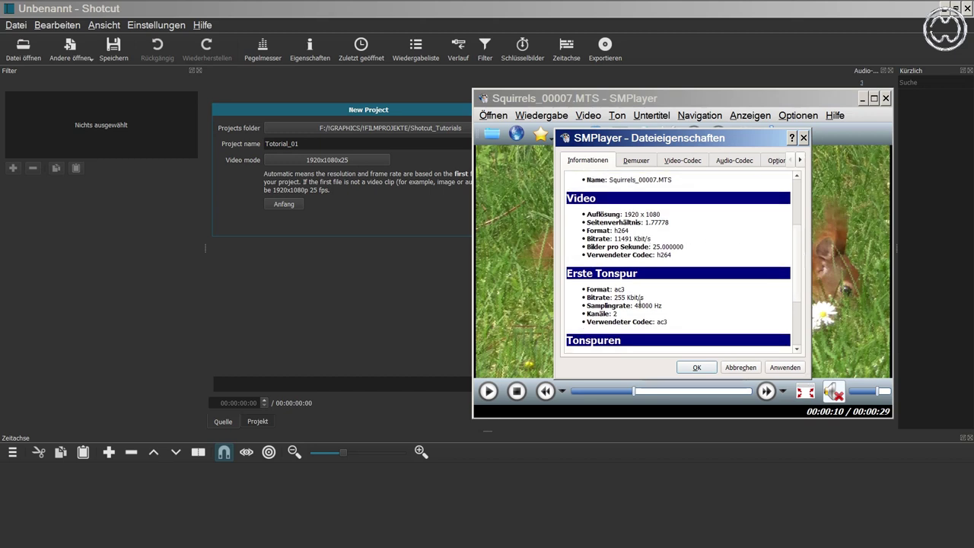
mouse_move(799, 252)
left_mouse_down()
mouse_move(796, 265)
mouse_move(798, 242)
left_mouse_up()
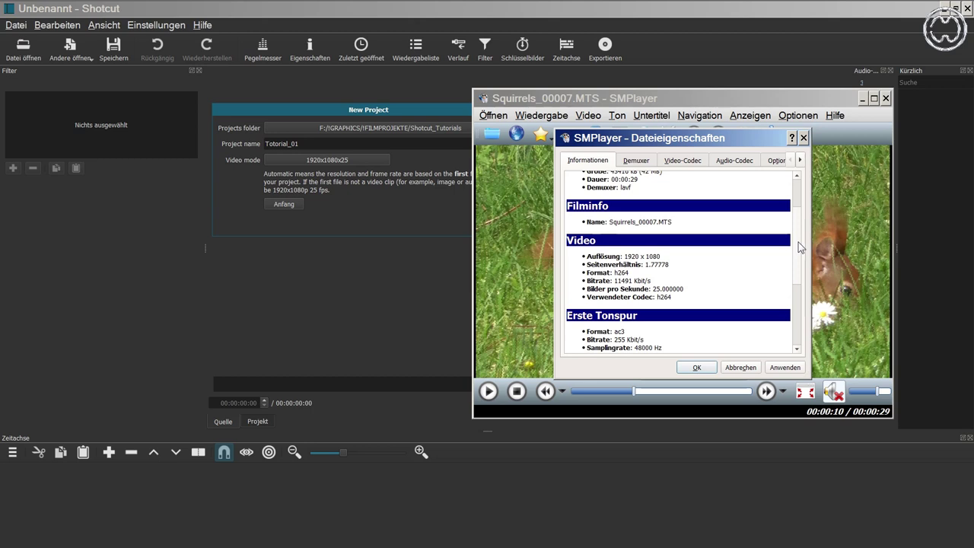
left_click(701, 371)
left_click(488, 391)
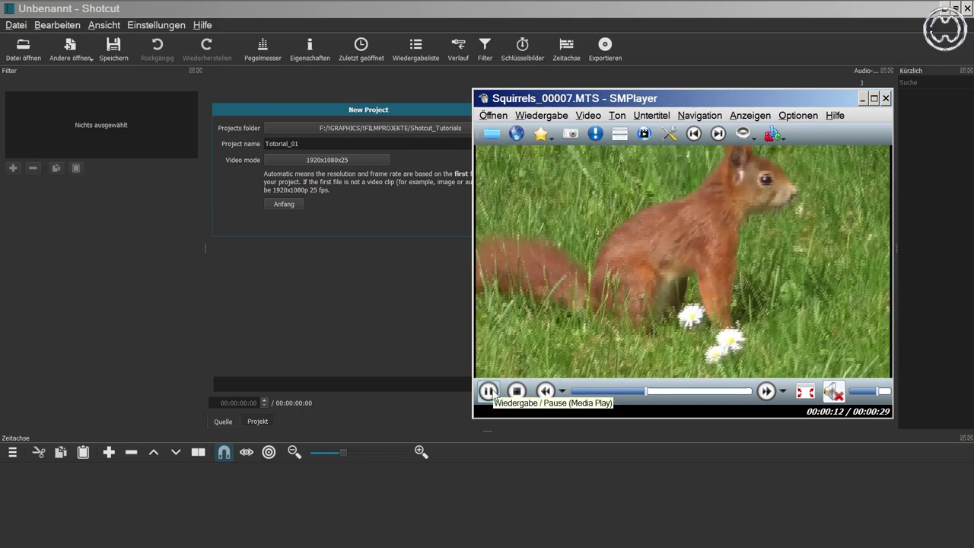
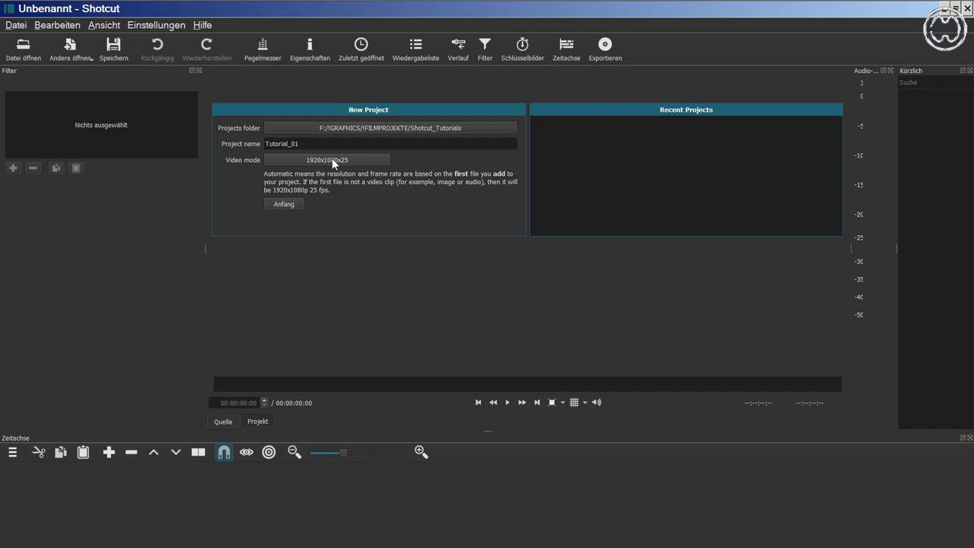
- Look through the video modes offered for the new project, comparing the automatic, HD, SD and UHD options
left_click(332, 161)
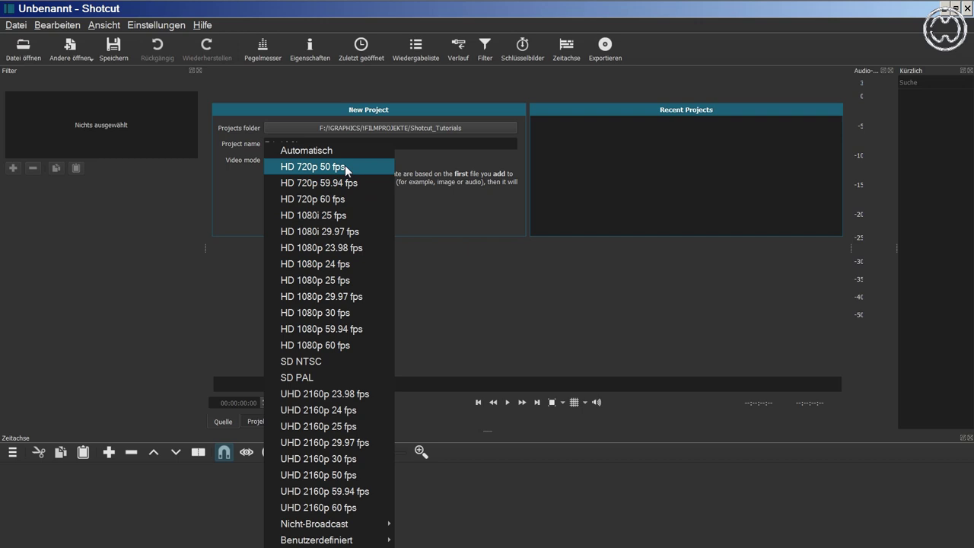
left_click(457, 266)
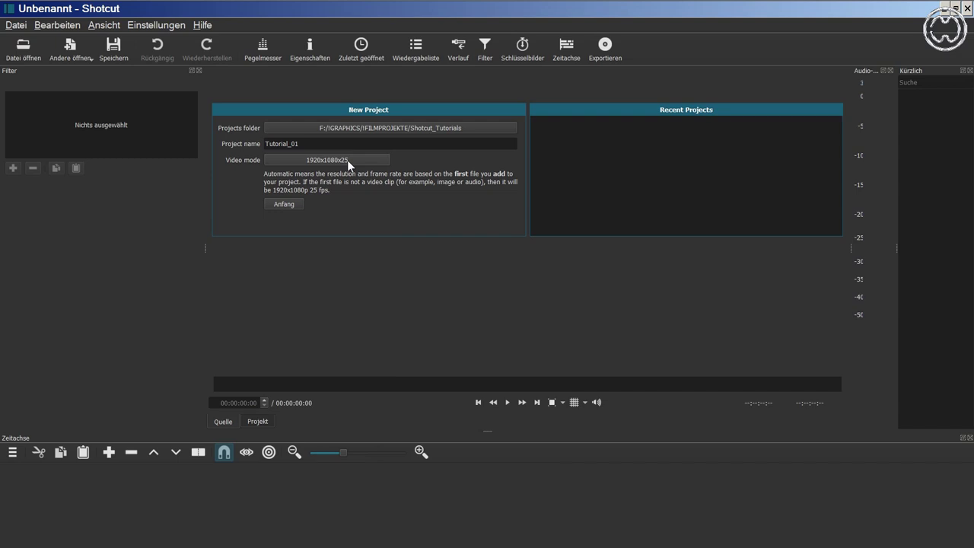
left_click(347, 160)
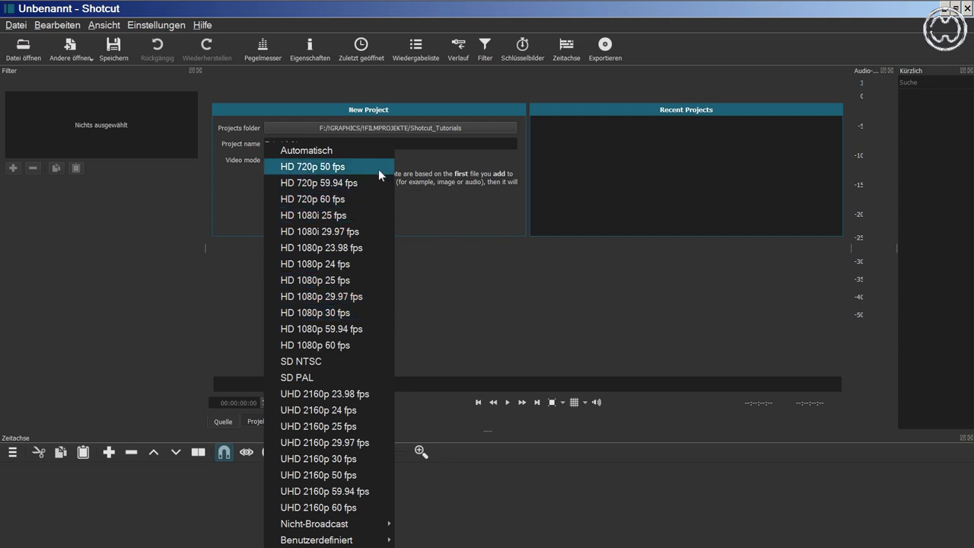
left_click(451, 159)
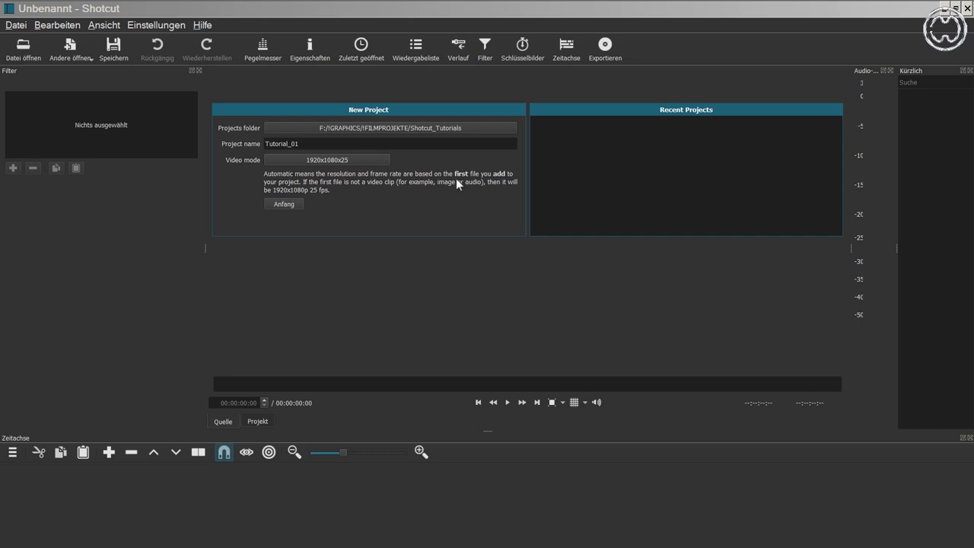
left_click(380, 161)
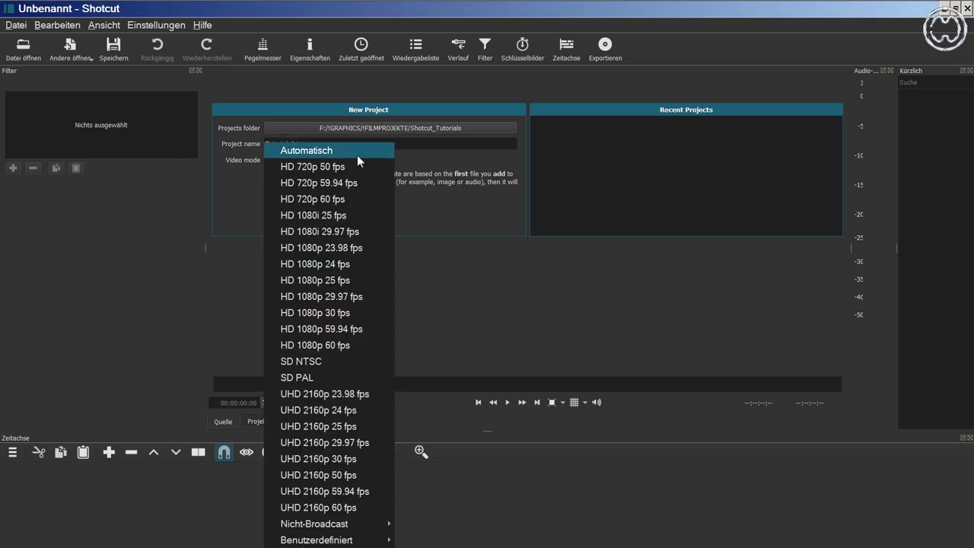
left_click(448, 194)
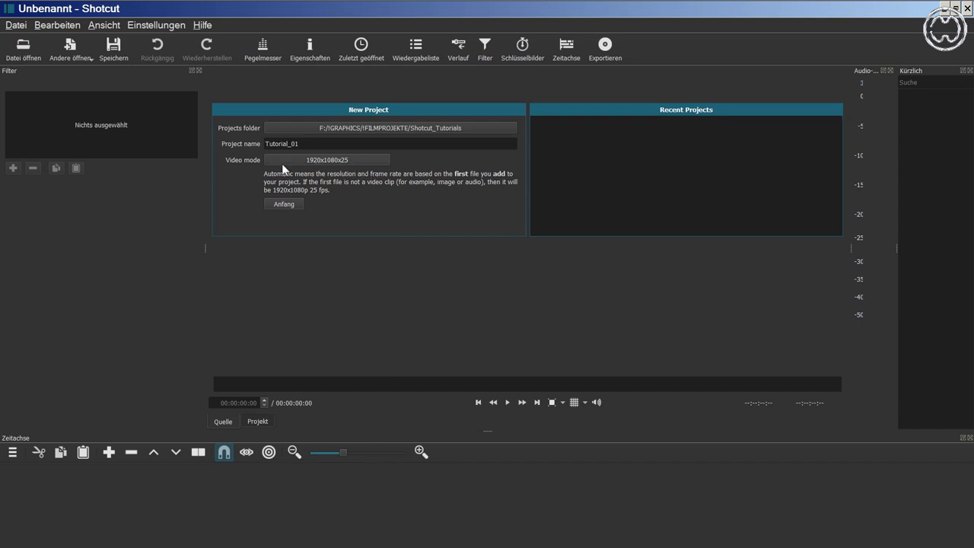
- Add a custom video mode named 720x480x15 with 15 frames per second and colour space ITU-R BT.709
left_click(348, 159)
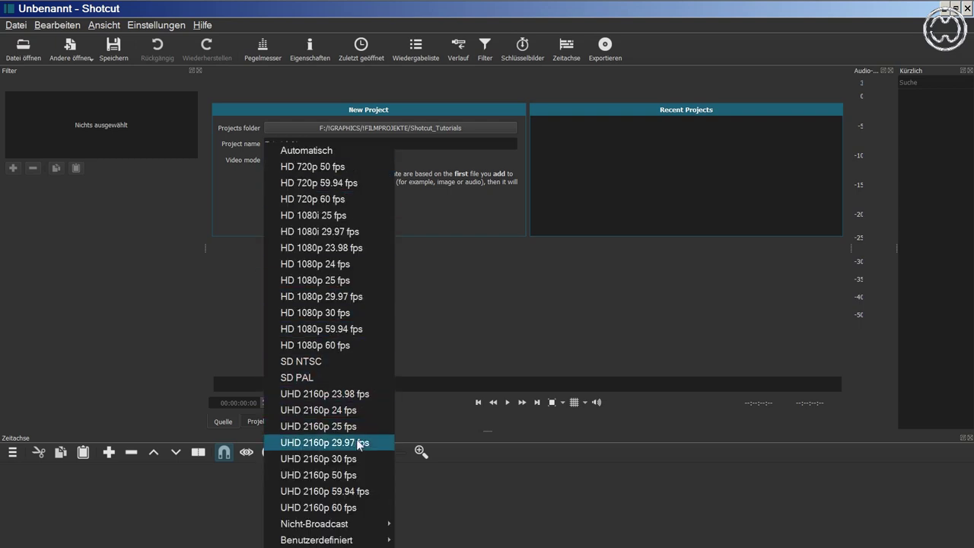
mouse_move(347, 540)
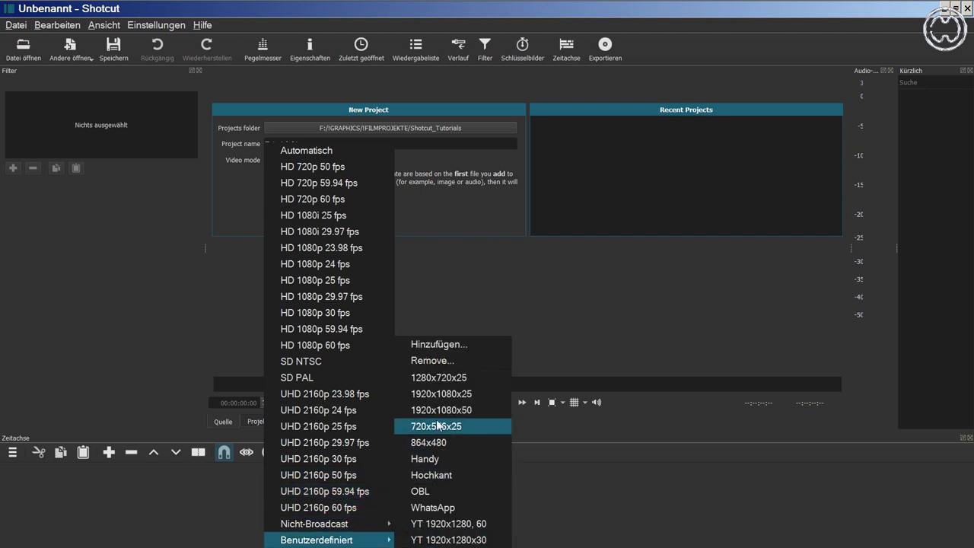
left_click(440, 345)
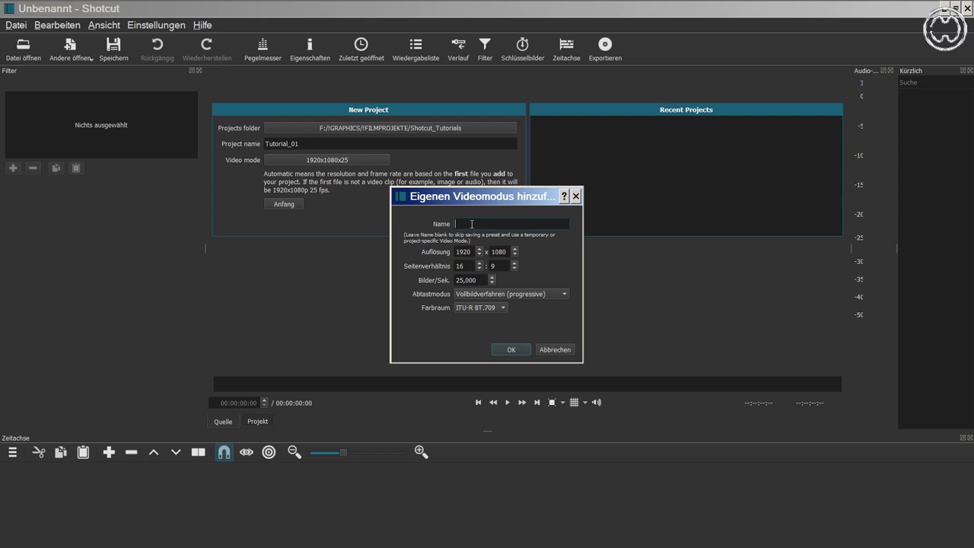
type("720x480x15")
left_click_drag(478, 280, 402, 280)
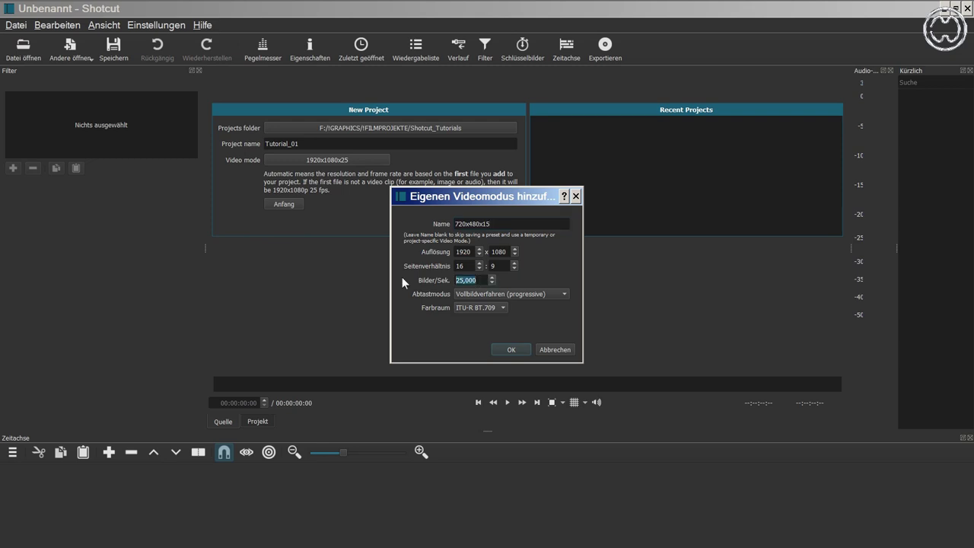
type("15")
left_click(504, 308)
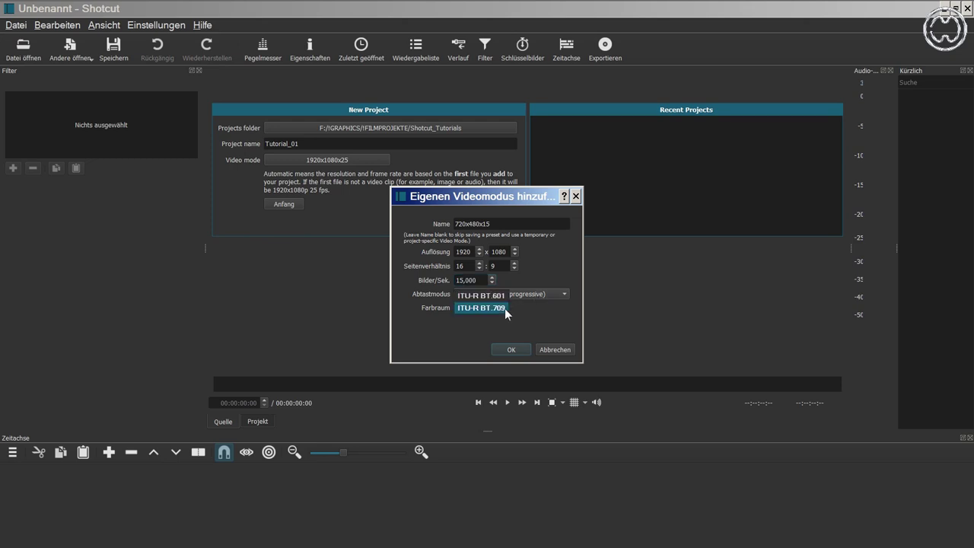
left_click(508, 307)
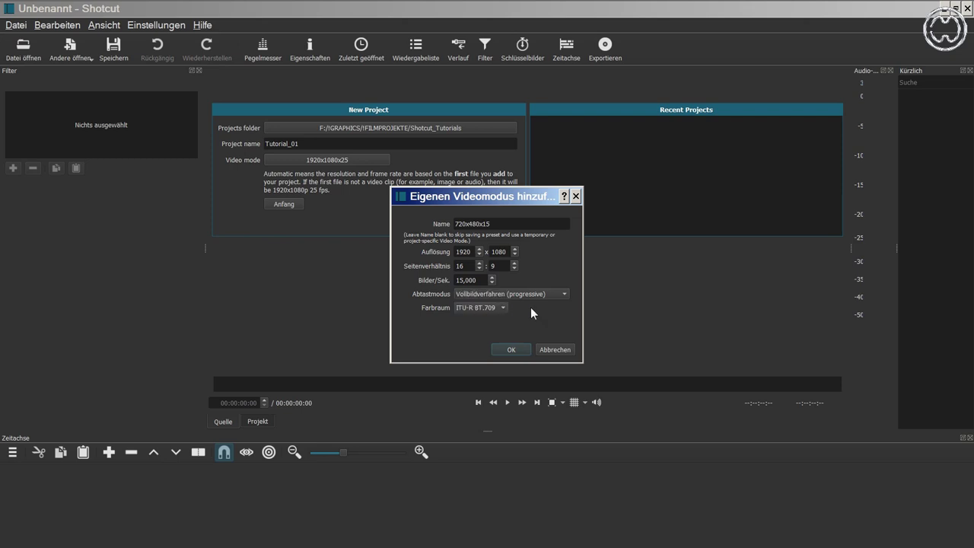
left_click(512, 350)
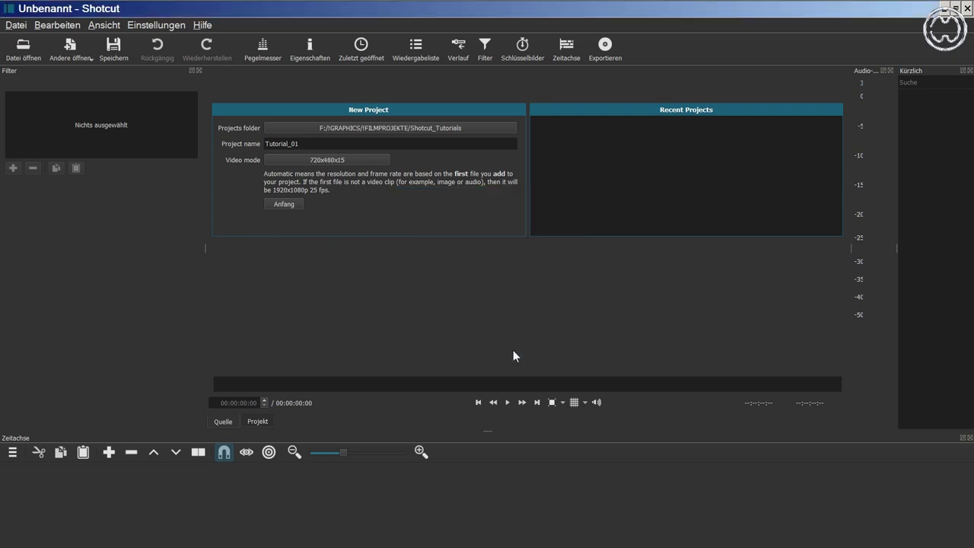
- Remove the custom video mode 720x480x15 and set the project's video mode back to 1920x1080x25
left_click(351, 158)
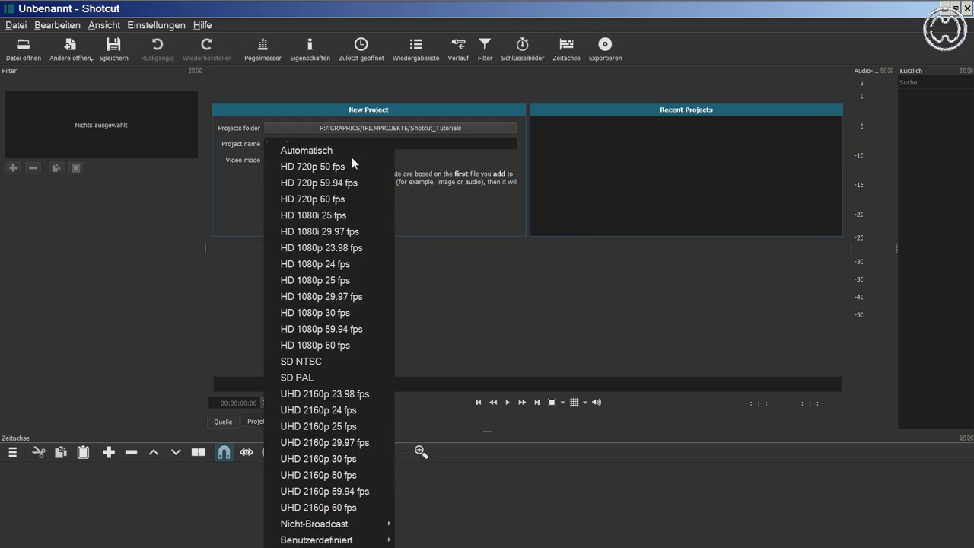
left_click(473, 299)
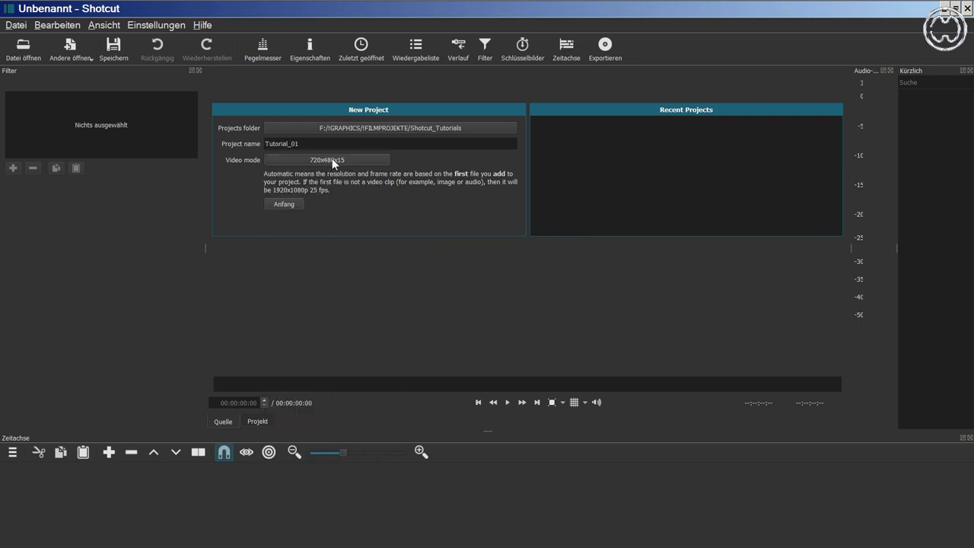
left_click(154, 25)
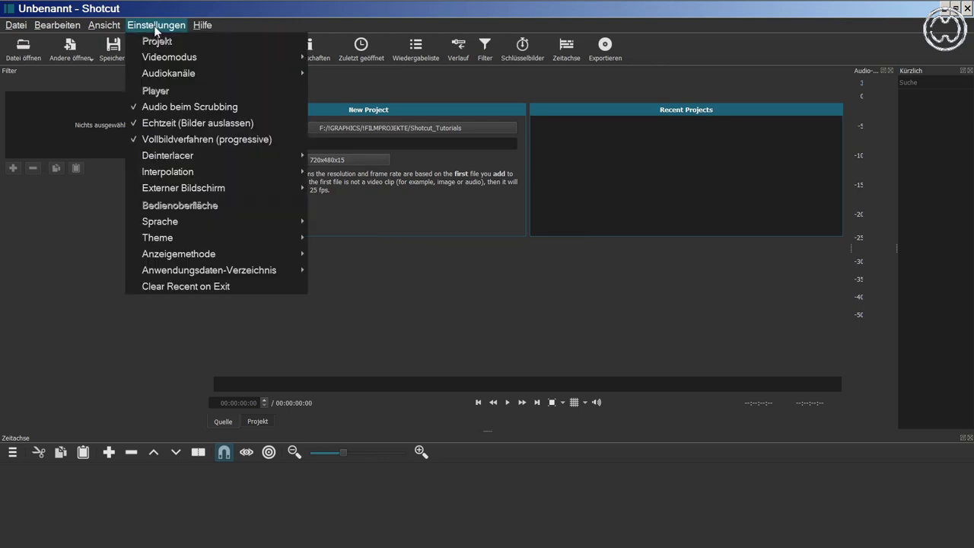
mouse_move(157, 60)
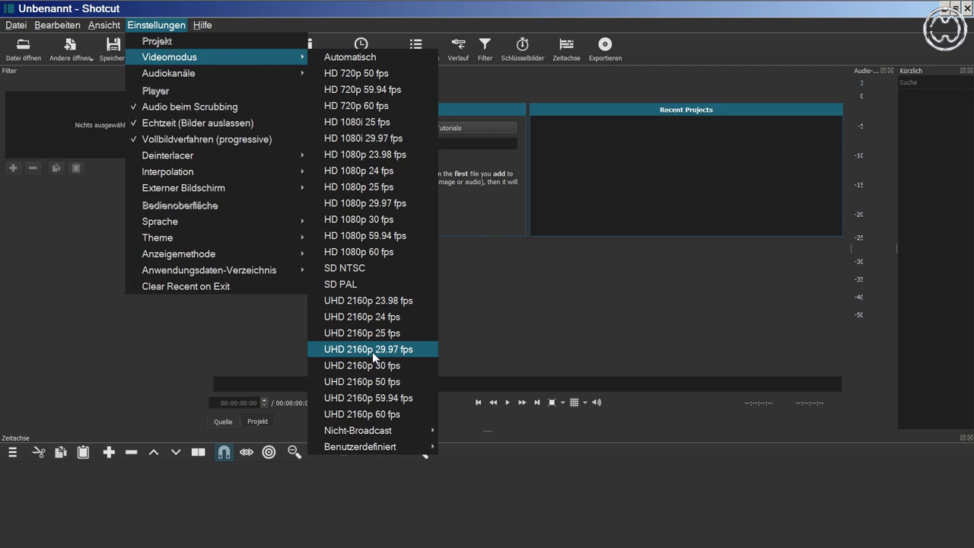
mouse_move(369, 446)
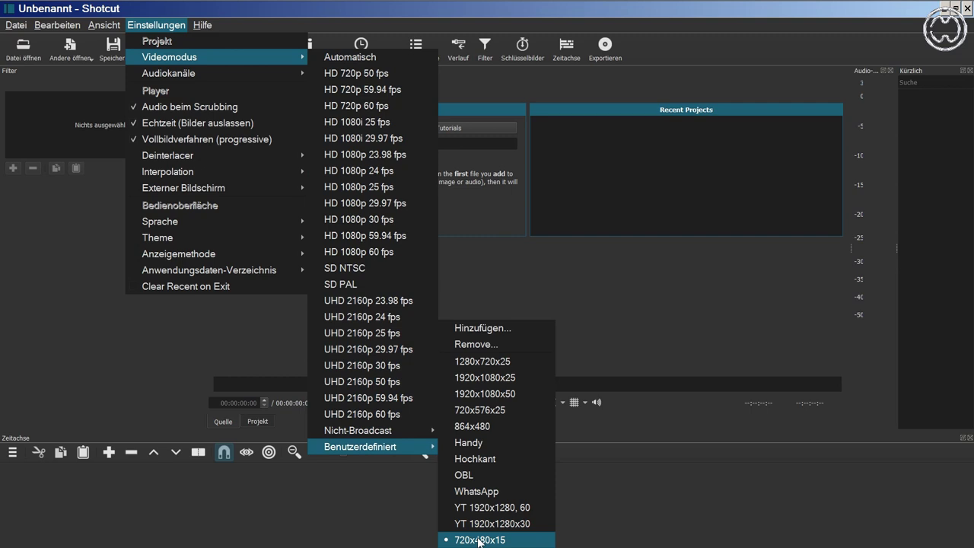
left_click(479, 344)
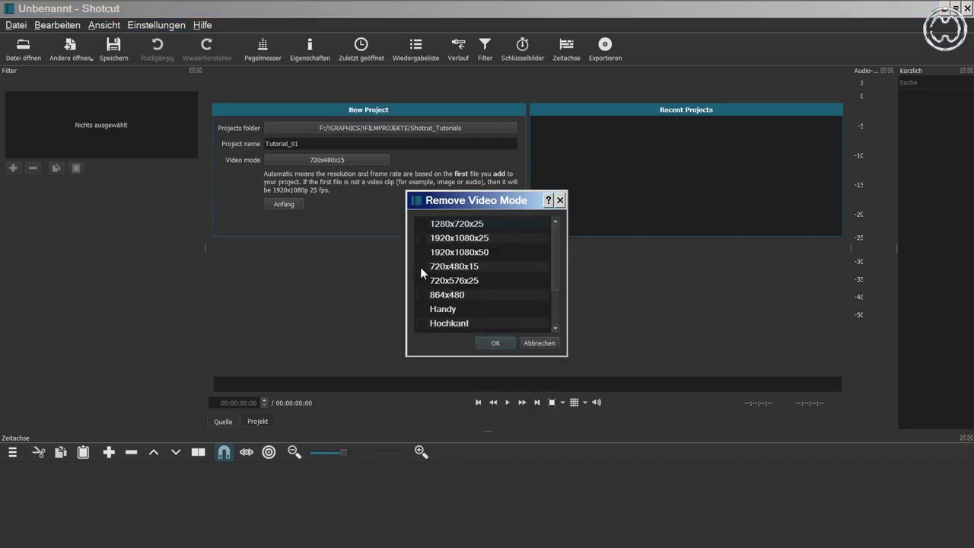
left_click(484, 347)
left_click(163, 25)
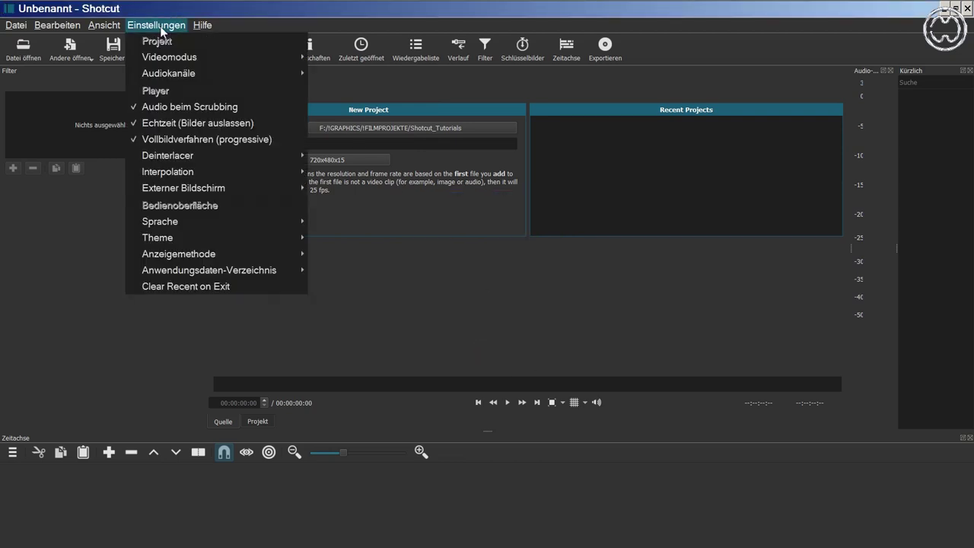
mouse_move(413, 445)
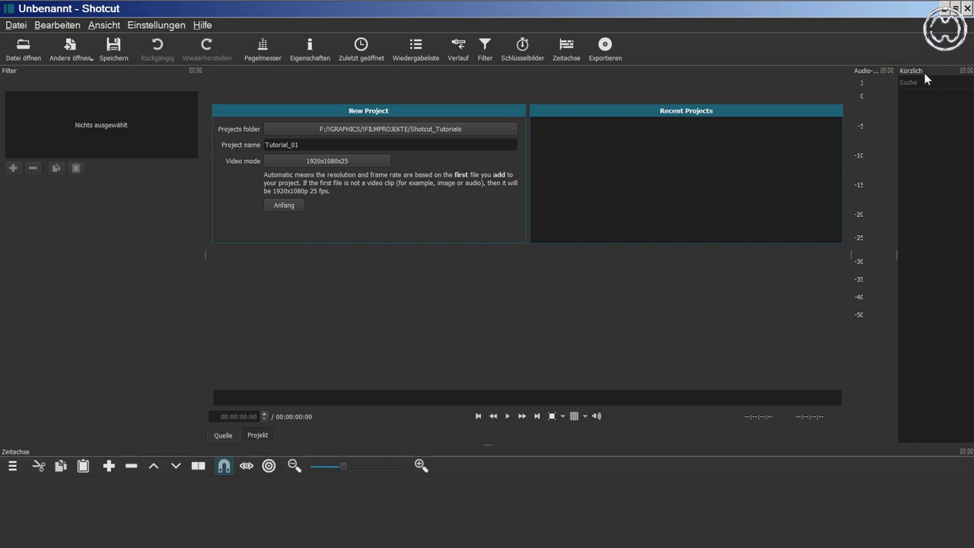
- Enlarge the Kürzlich pane, display the export settings and widen their pane so the preset names are readable
mouse_move(207, 257)
left_mouse_down()
mouse_move(535, 248)
mouse_move(63, 253)
mouse_move(619, 243)
mouse_move(200, 245)
left_mouse_up()
left_click_drag(851, 257, 796, 256)
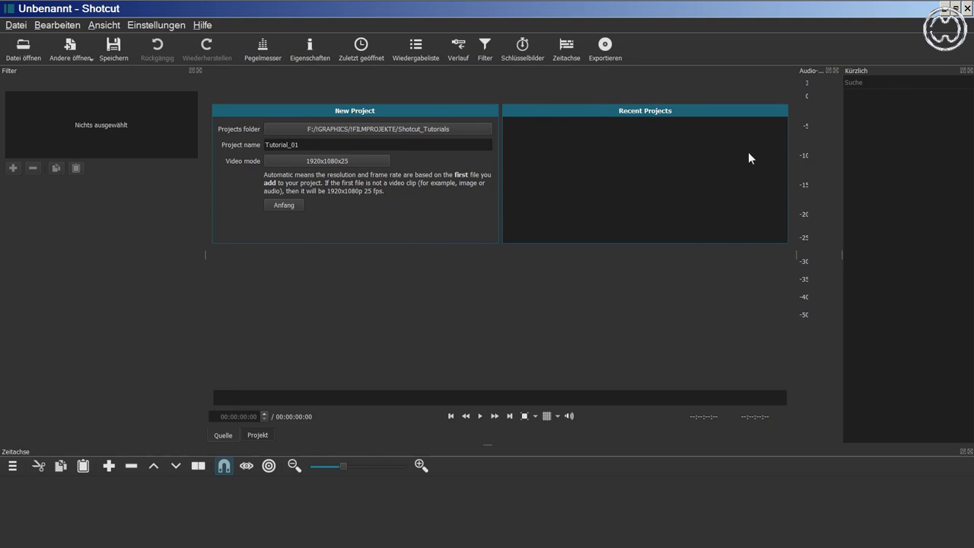
left_click(594, 54)
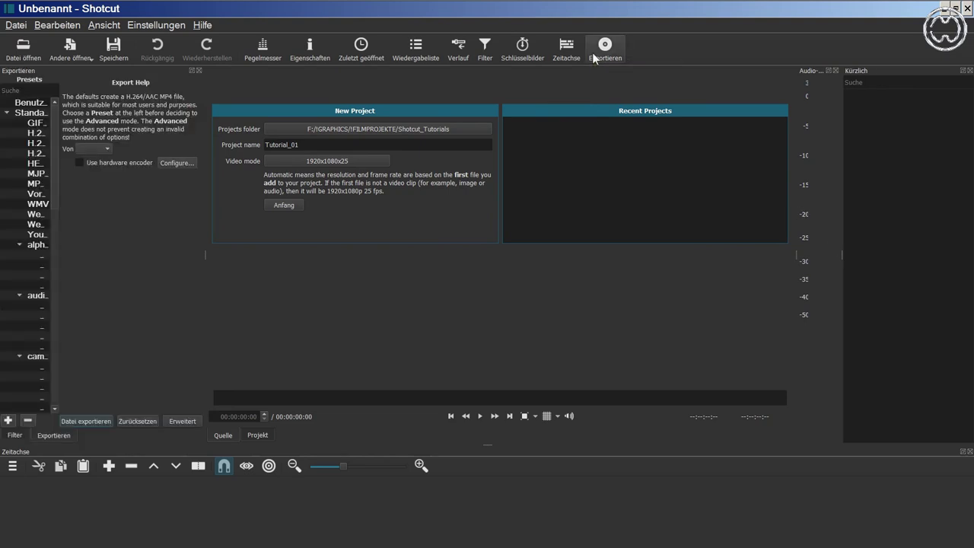
left_click_drag(203, 255, 295, 255)
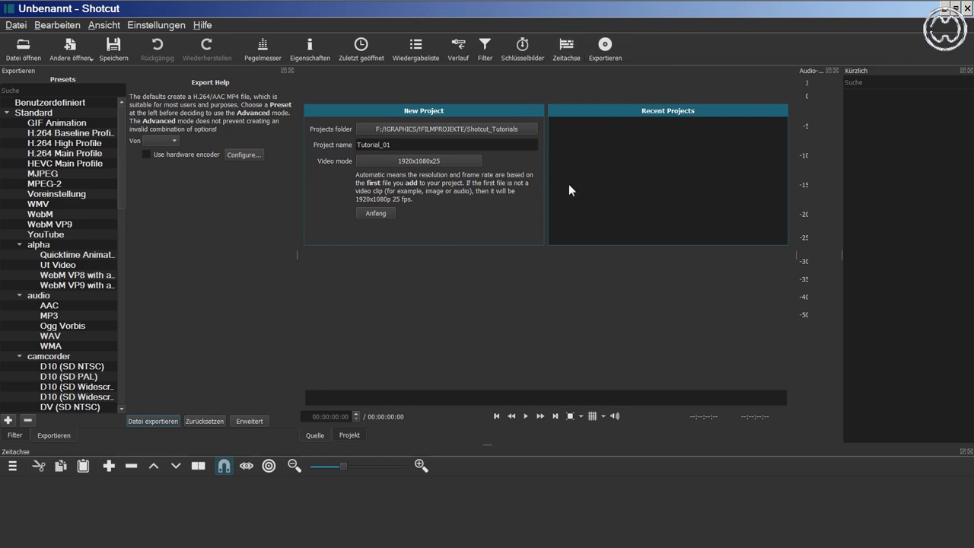
- Display the Schlüsselbilder, Filter and Verlauf panes, keeping Kürzlich in front of Verlauf
left_click(522, 45)
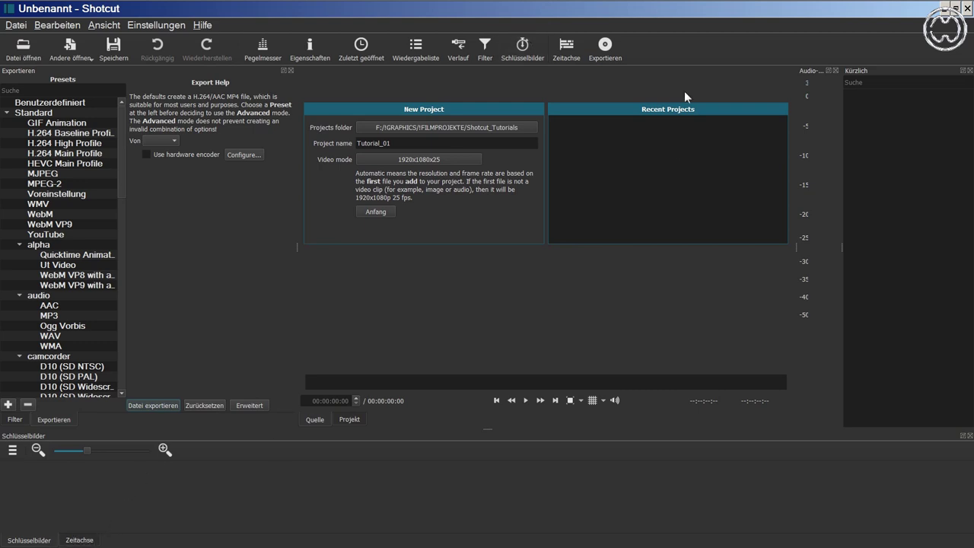
left_click(484, 46)
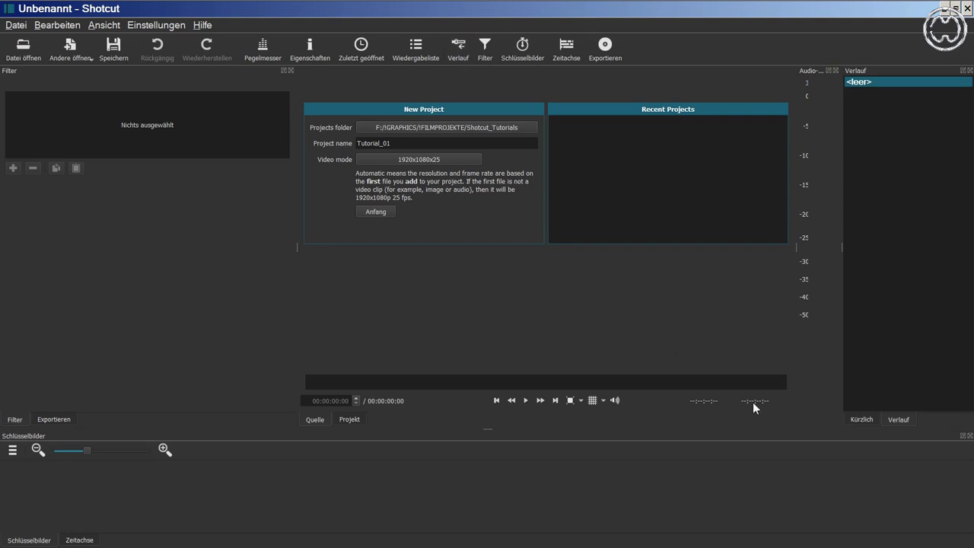
left_click(866, 421)
left_click(894, 419)
left_click(872, 420)
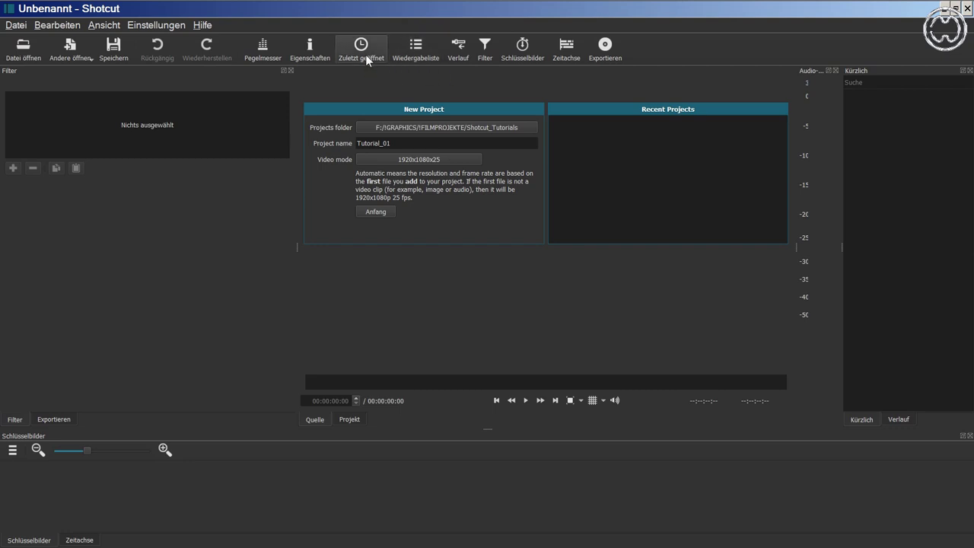
- Display the Eigenschaften pane, enlarge the audio meter and Kürzlich panes, and toggle the audio meter off and on again
left_click(310, 47)
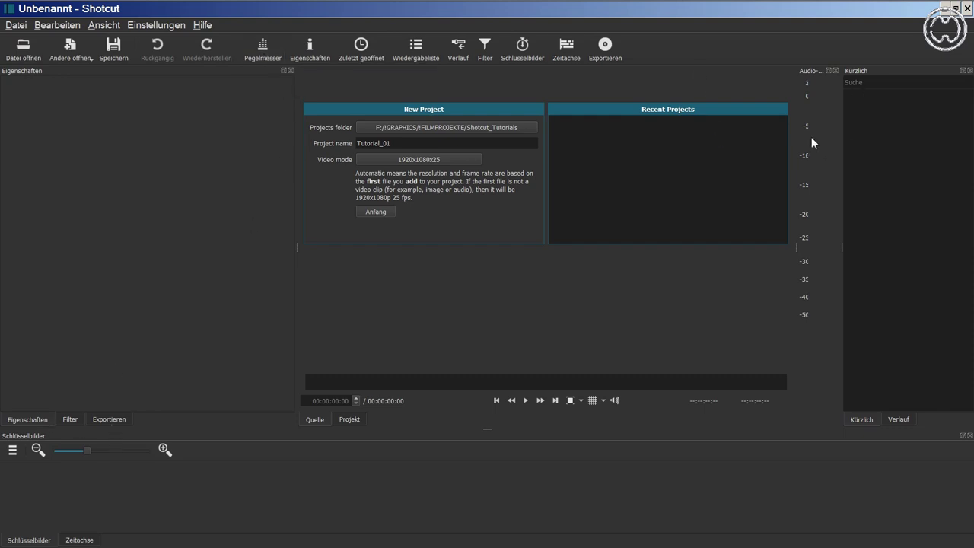
left_click_drag(795, 252, 735, 250)
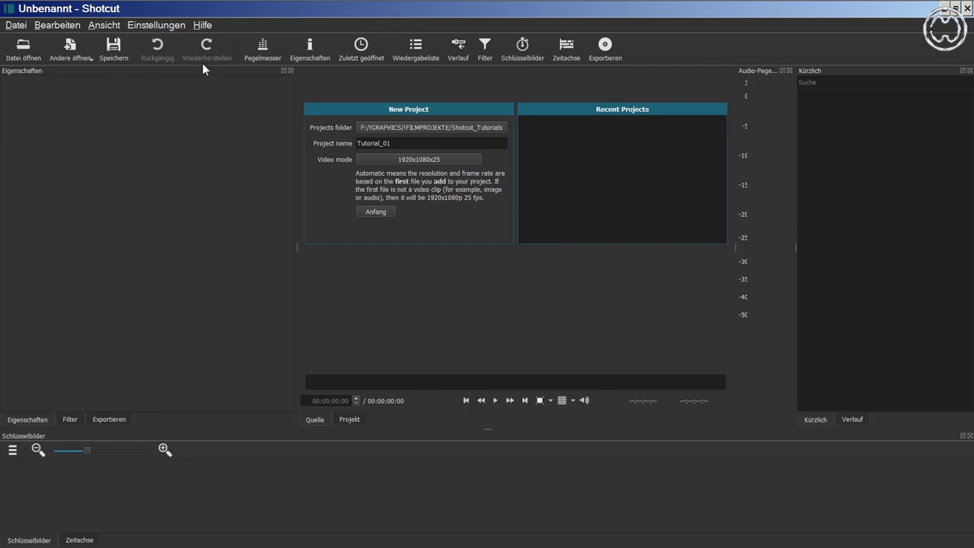
left_click(268, 53)
left_click(268, 53)
- Review the view options and the external monitor choices, and close the Eigenschaften pane
left_click(103, 28)
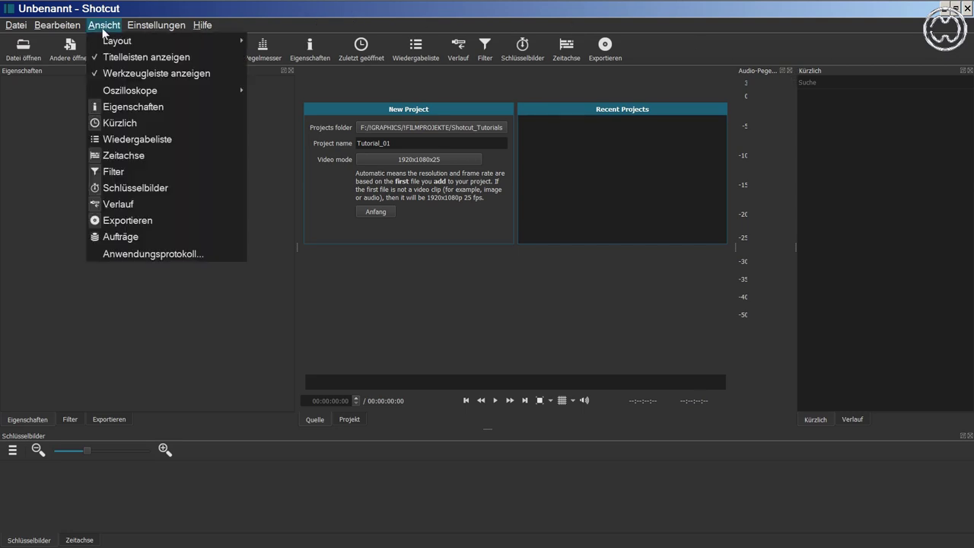
mouse_move(134, 26)
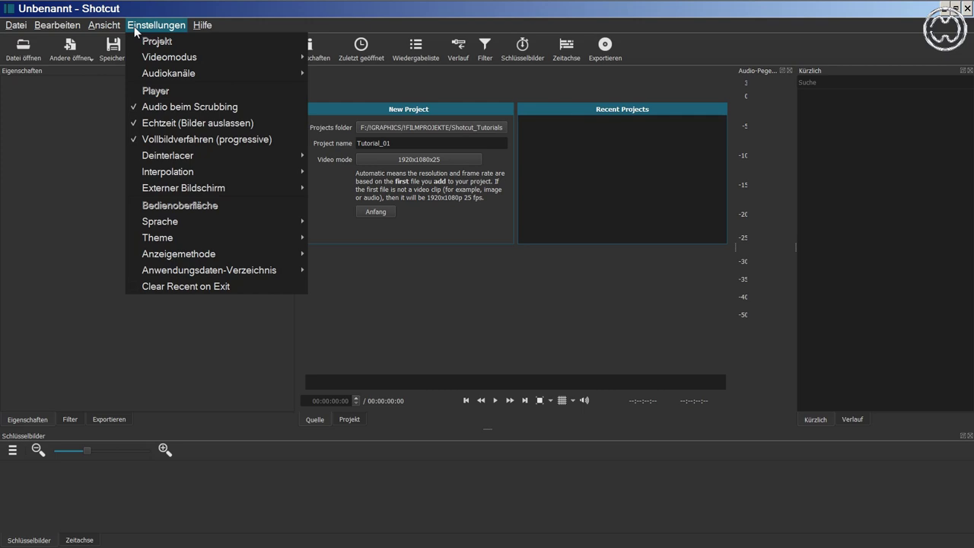
mouse_move(166, 189)
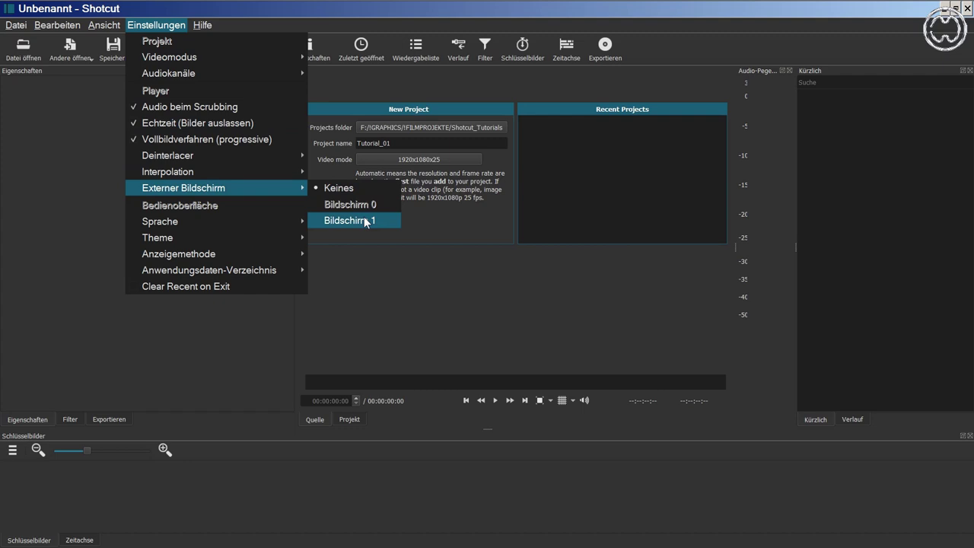
left_click(368, 13)
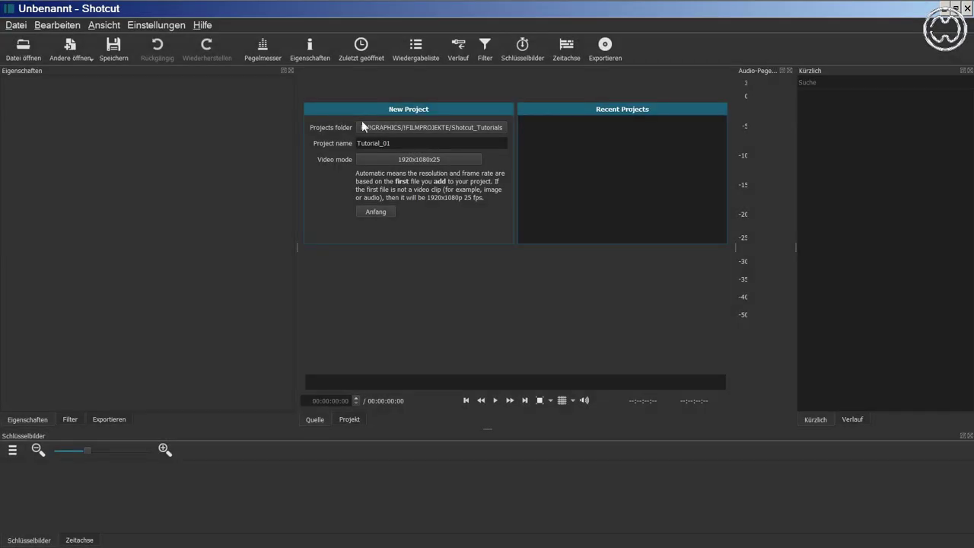
left_click(292, 70)
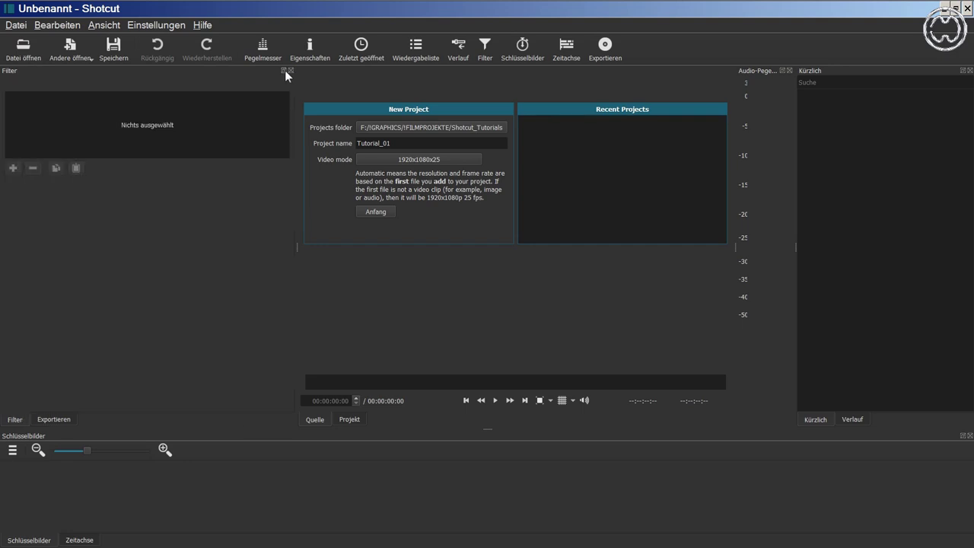
- Undock the Filter pane and dock it above the Exportieren pane, and move it beside that pane
left_click(283, 70)
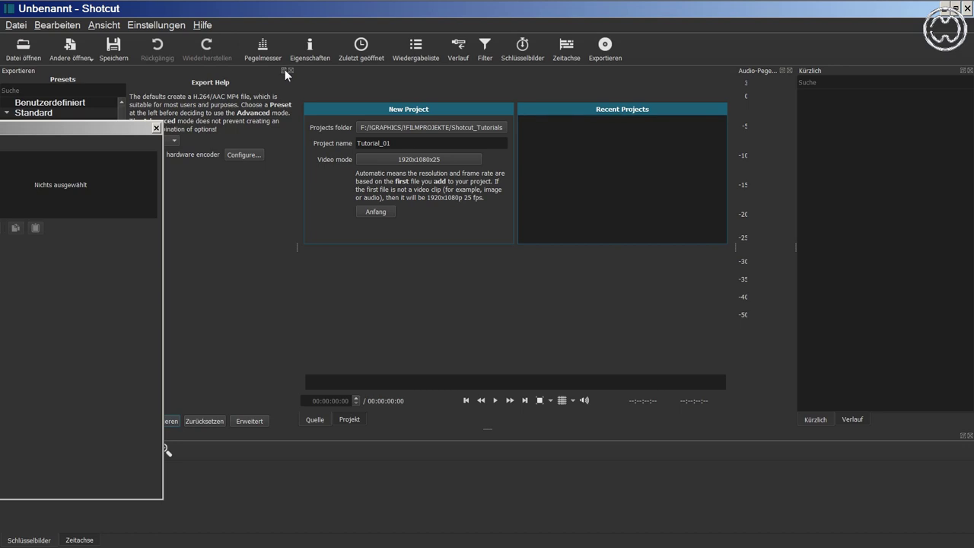
left_click_drag(129, 129, 230, 84)
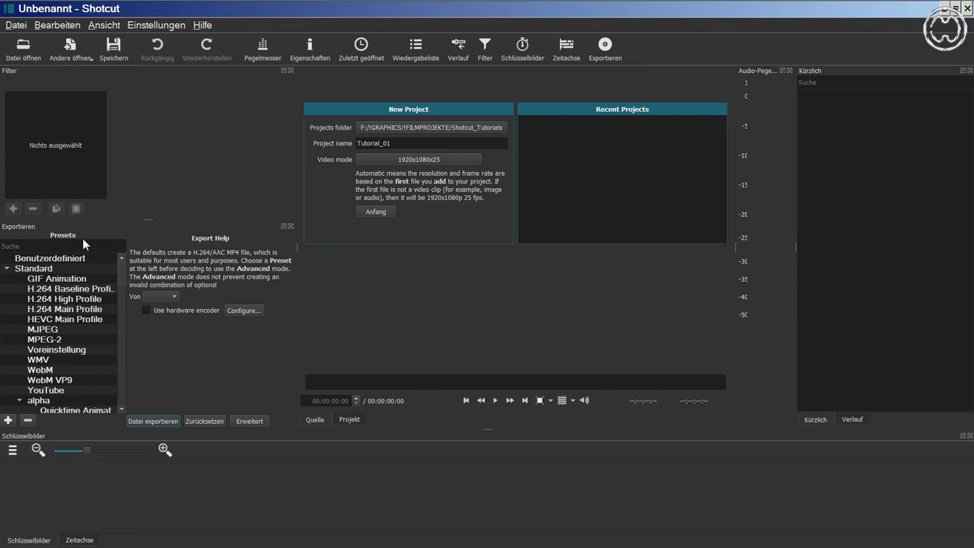
left_click(282, 70)
left_click_drag(128, 135, 32, 224)
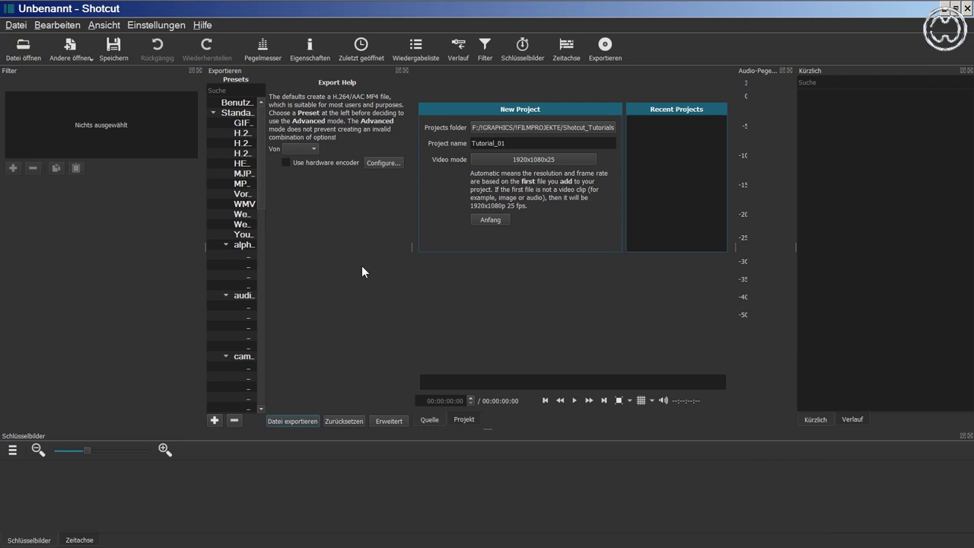
- Restore the standard workspace layout and load the saved custom layout named Default
left_click(105, 25)
mouse_move(109, 42)
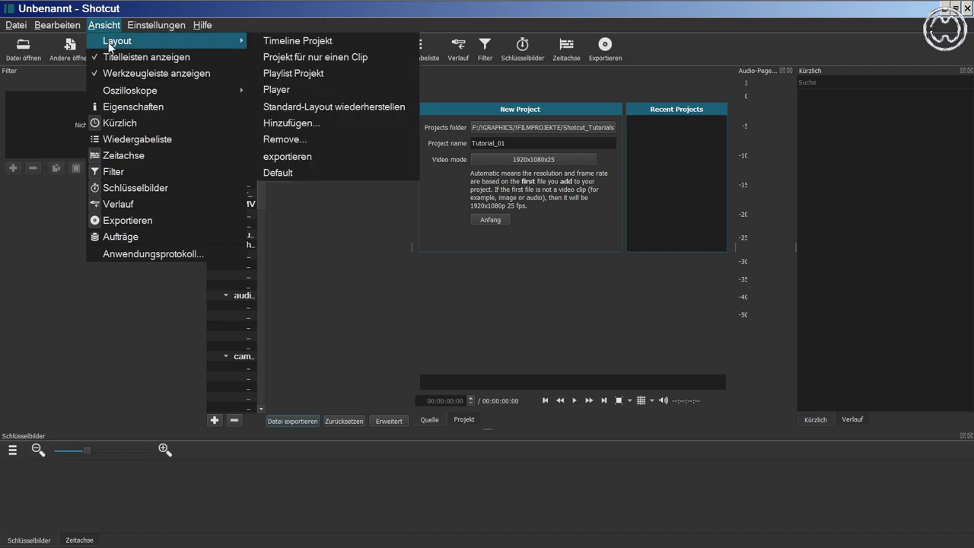
left_click(323, 108)
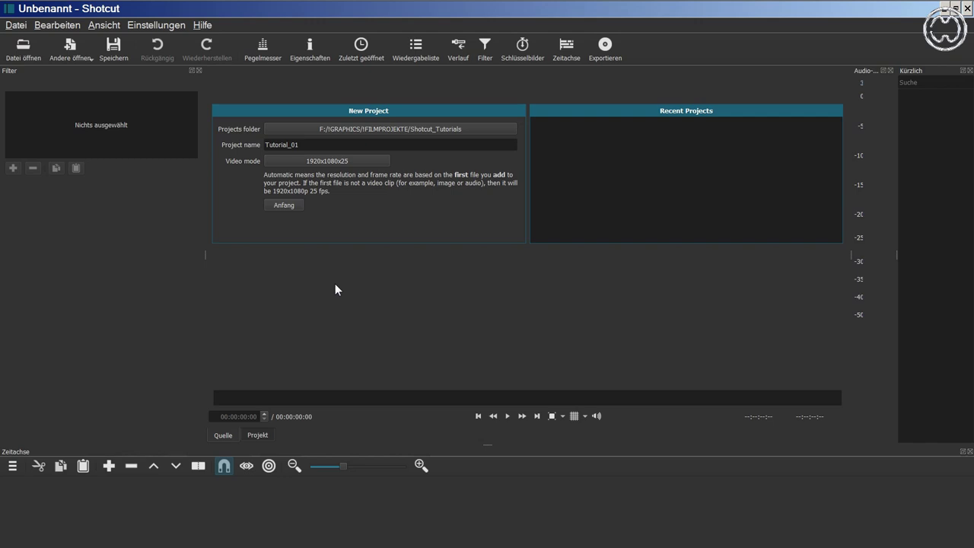
left_click(104, 25)
mouse_move(109, 42)
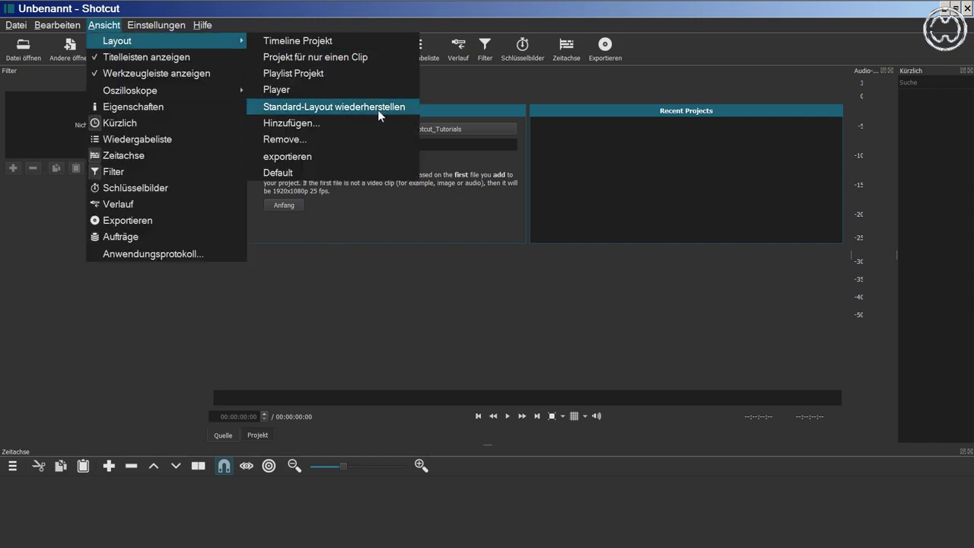
left_click(304, 174)
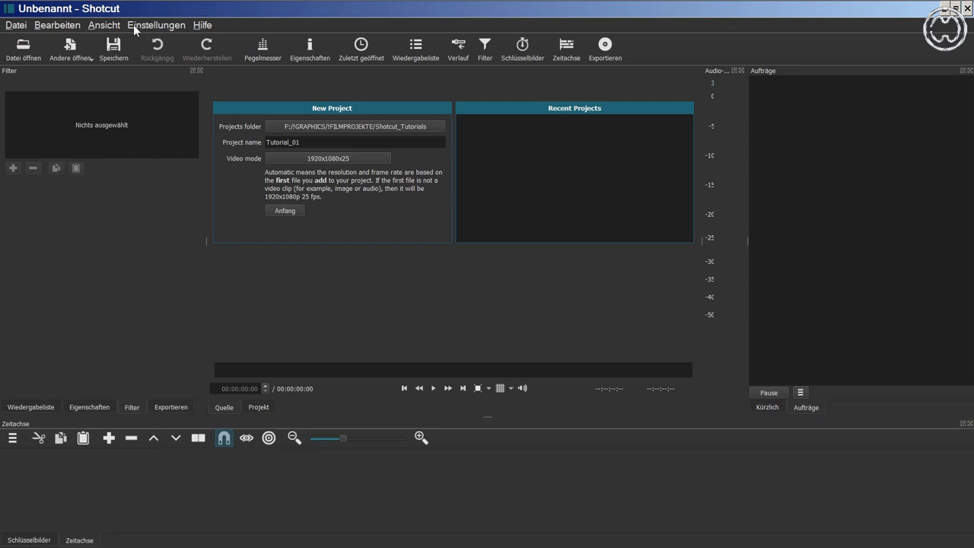
left_click(103, 25)
mouse_move(116, 43)
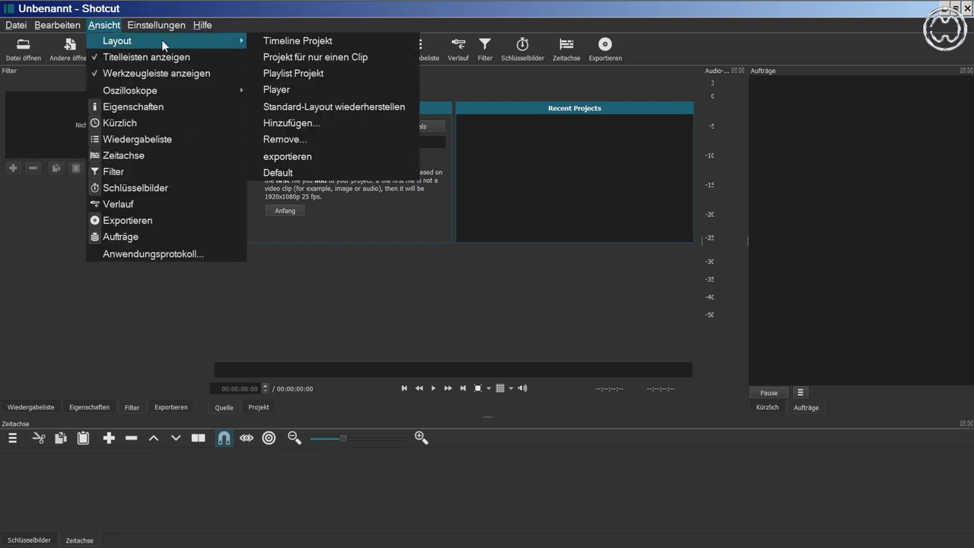
left_click(304, 126)
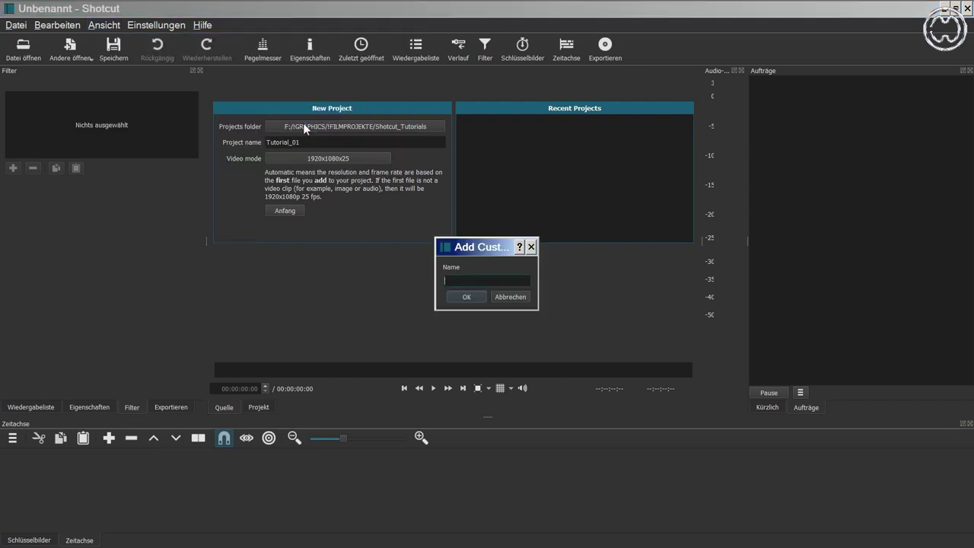
left_click(501, 297)
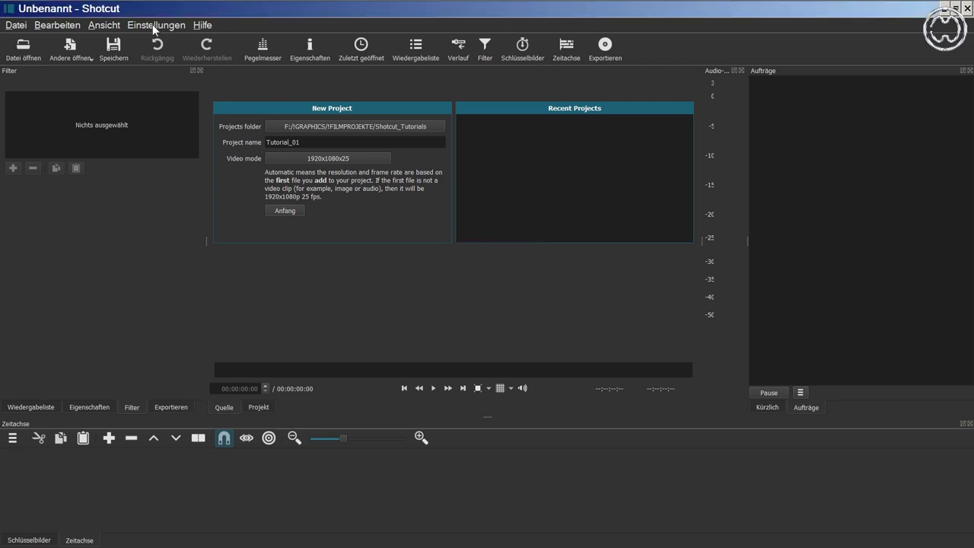
left_click(103, 25)
mouse_move(118, 40)
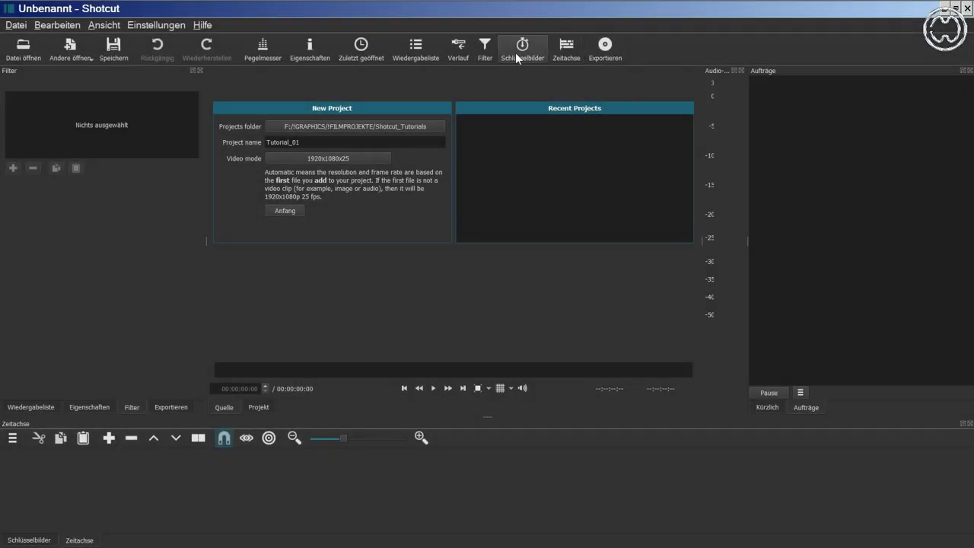
- Display the Verlauf pane and hide it again
left_click(466, 53)
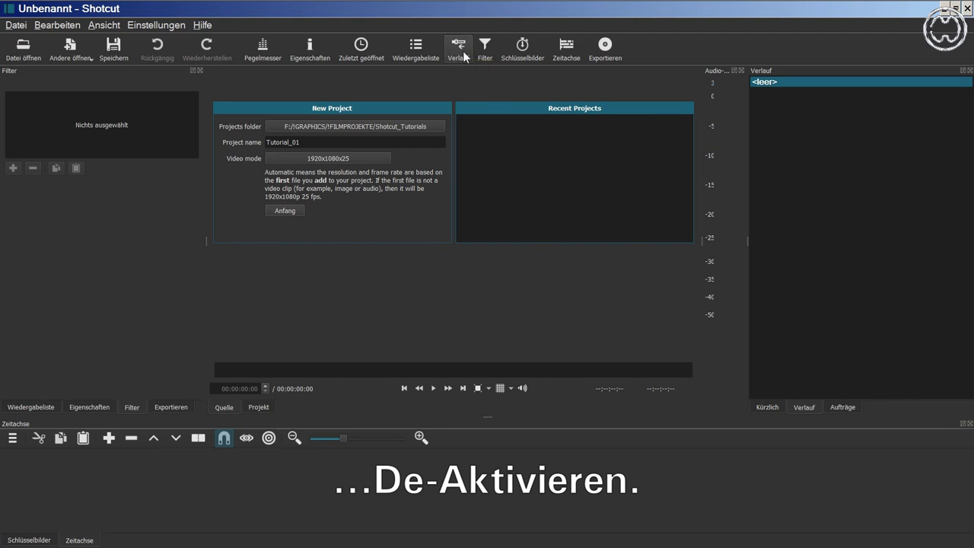
left_click(105, 25)
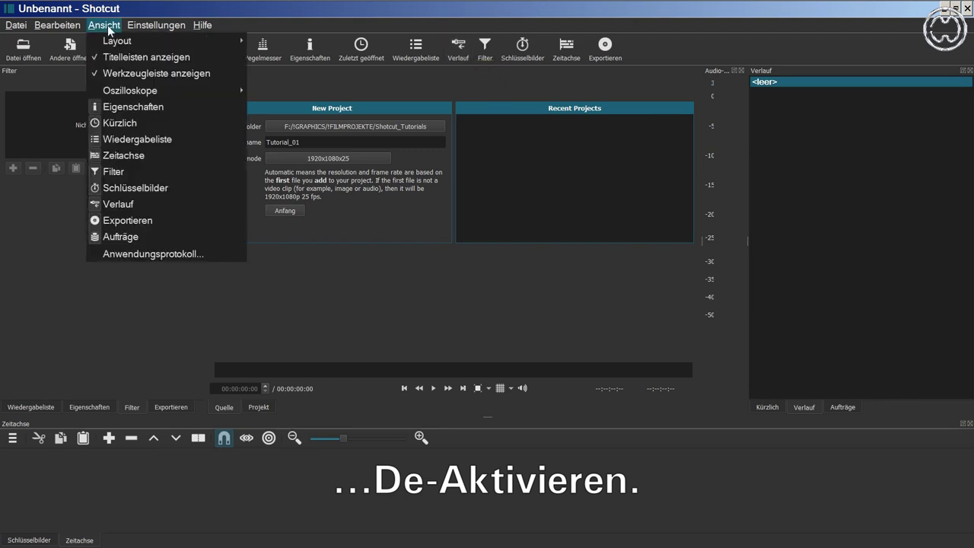
left_click(95, 204)
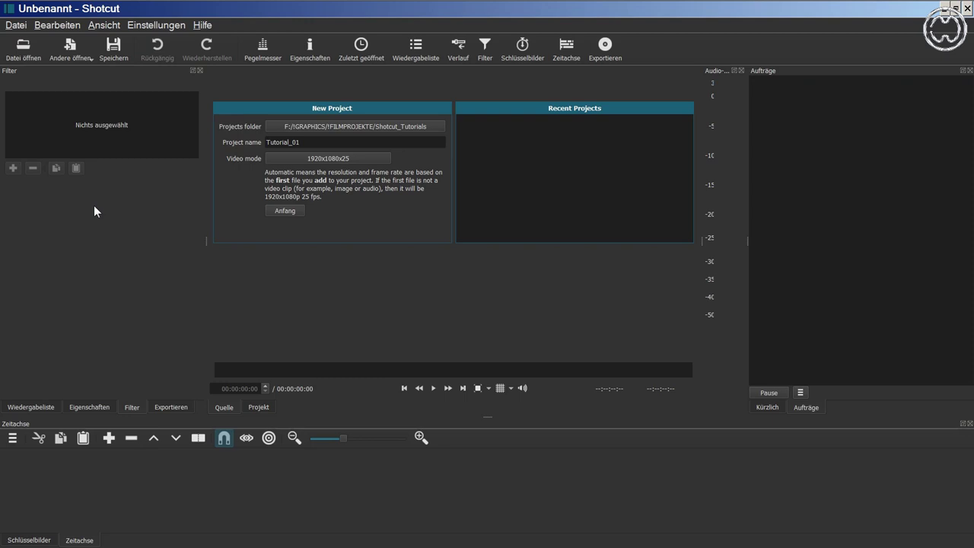
- Display the Audio-Lautheit and Audiospektrum scopes and hide both again, keeping the Audio-Pegelmesser
left_click(111, 27)
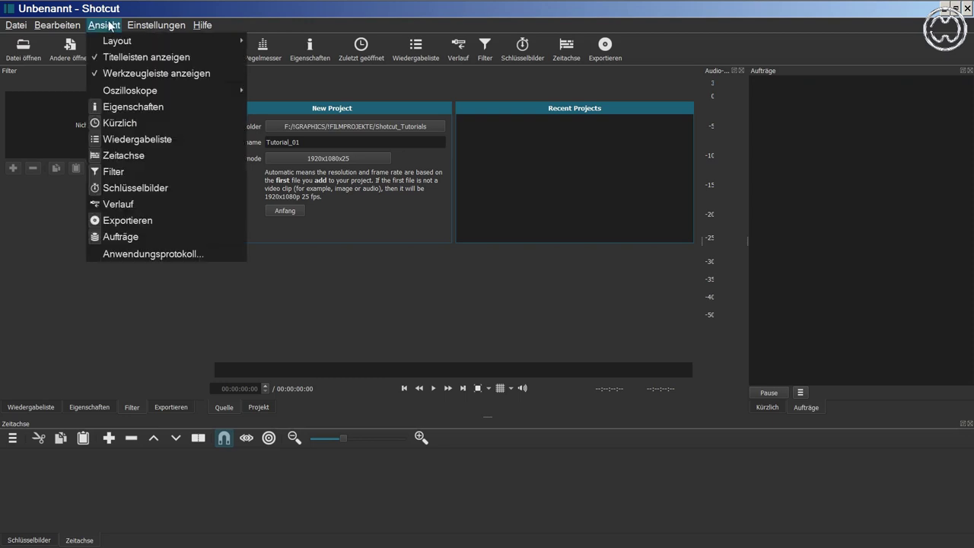
mouse_move(109, 90)
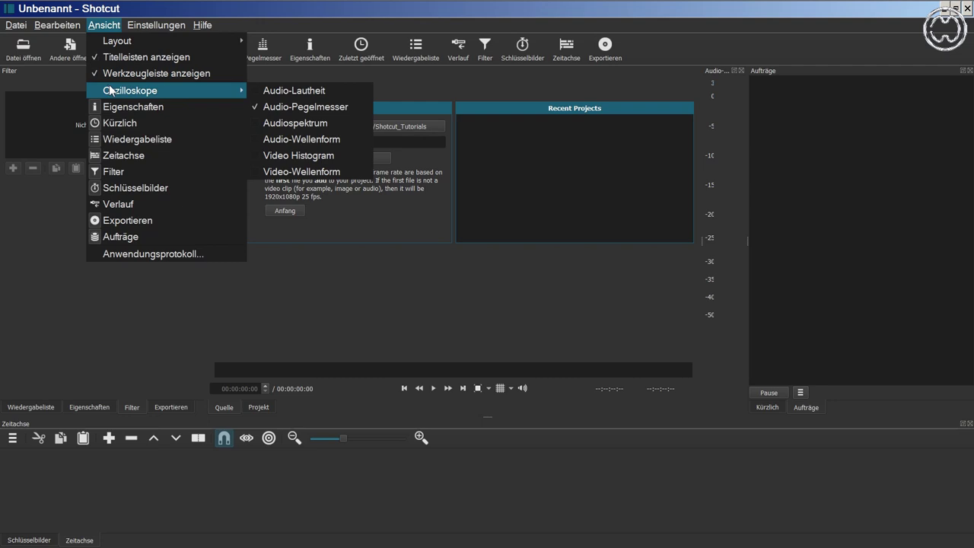
left_click(286, 92)
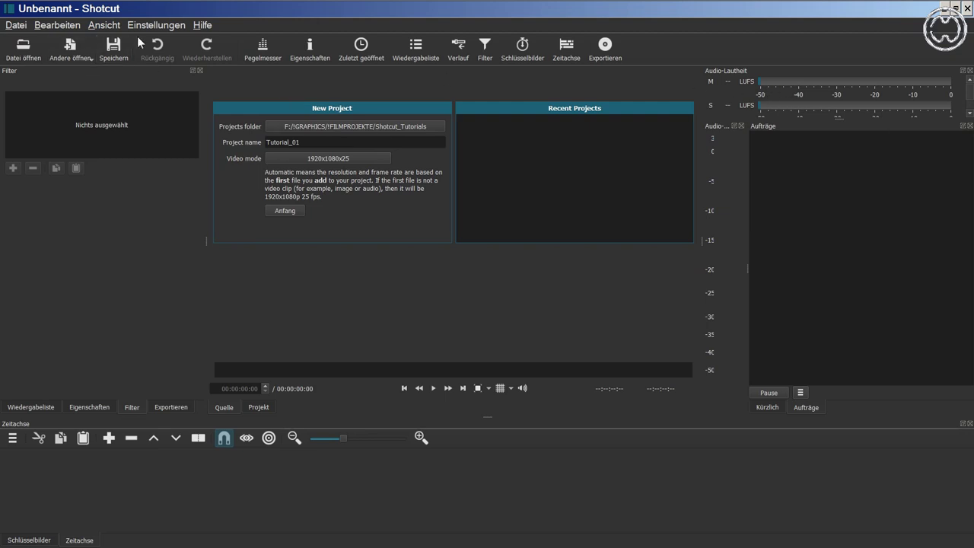
left_click(111, 27)
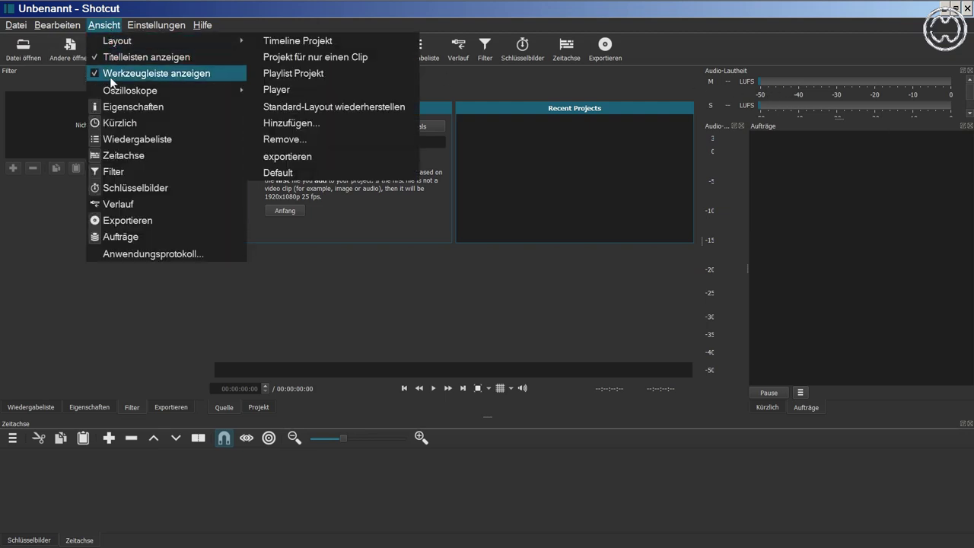
mouse_move(153, 91)
left_click(278, 125)
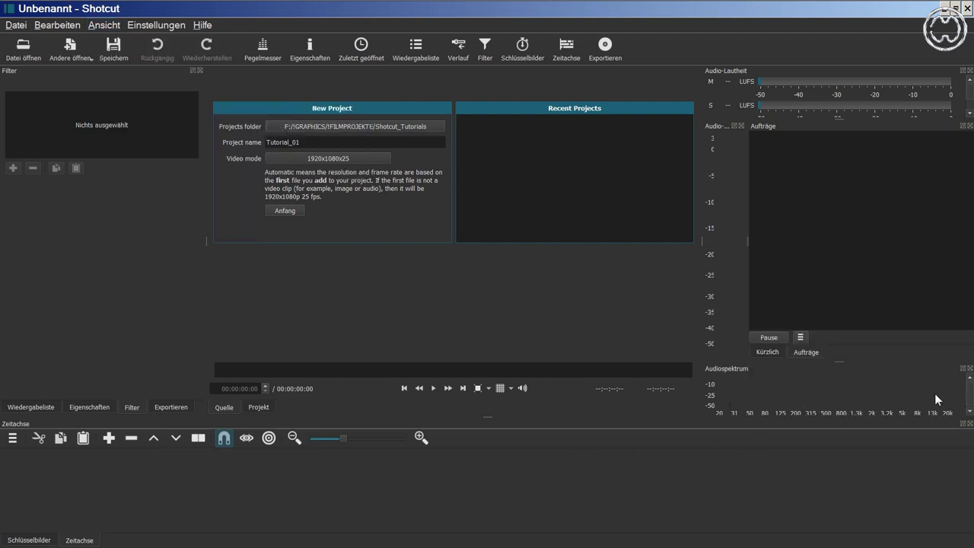
left_click(111, 28)
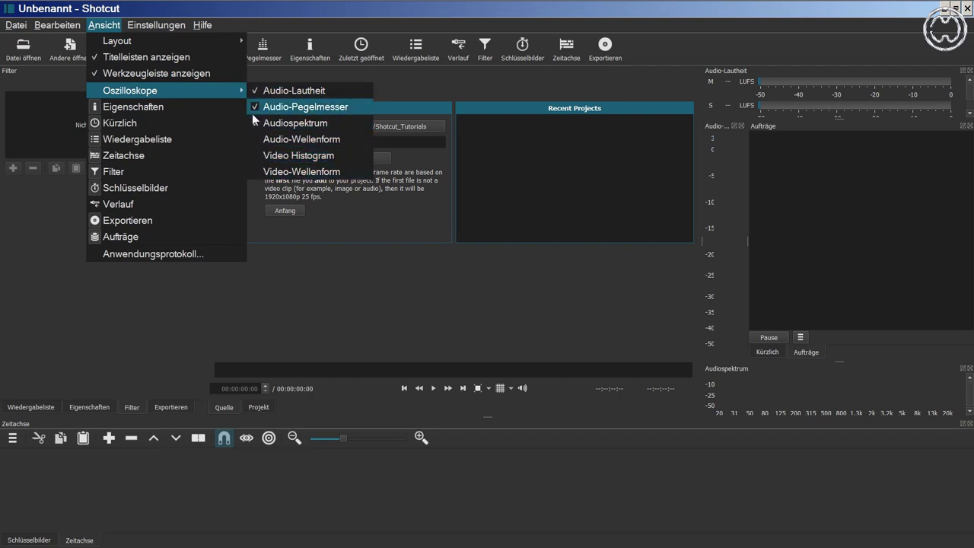
left_click(255, 90)
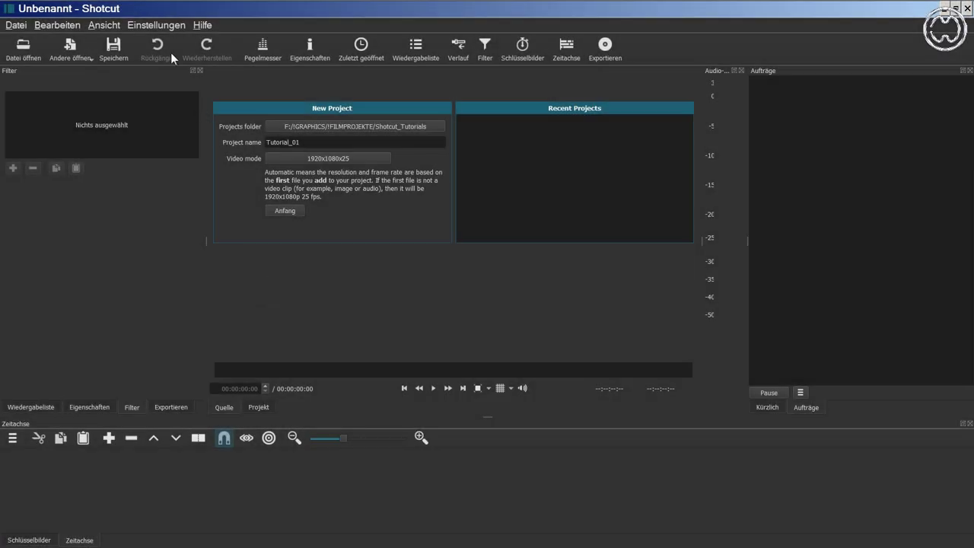
- Review the project's video mode and audio channel settings, and turn off the player option Vollbildverfahren (progressive)
left_click(168, 25)
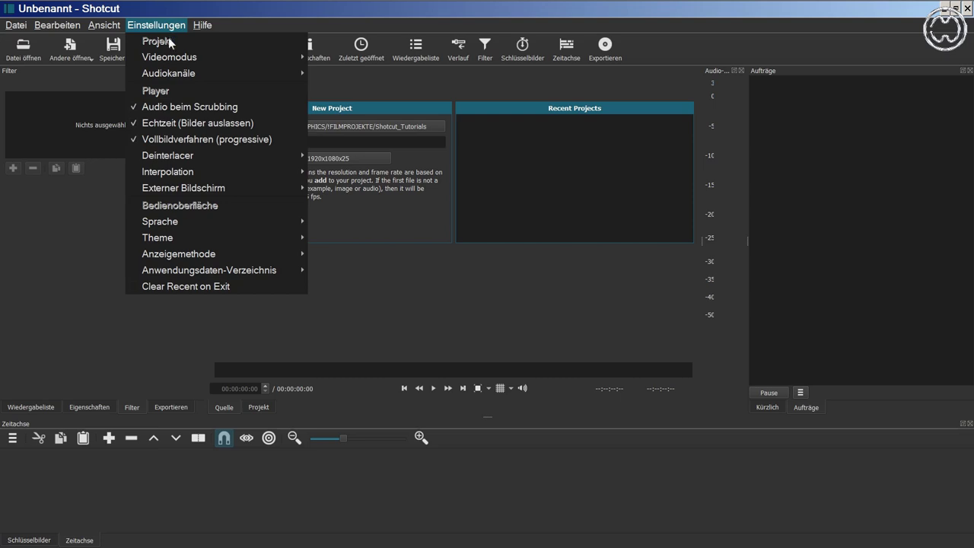
mouse_move(164, 57)
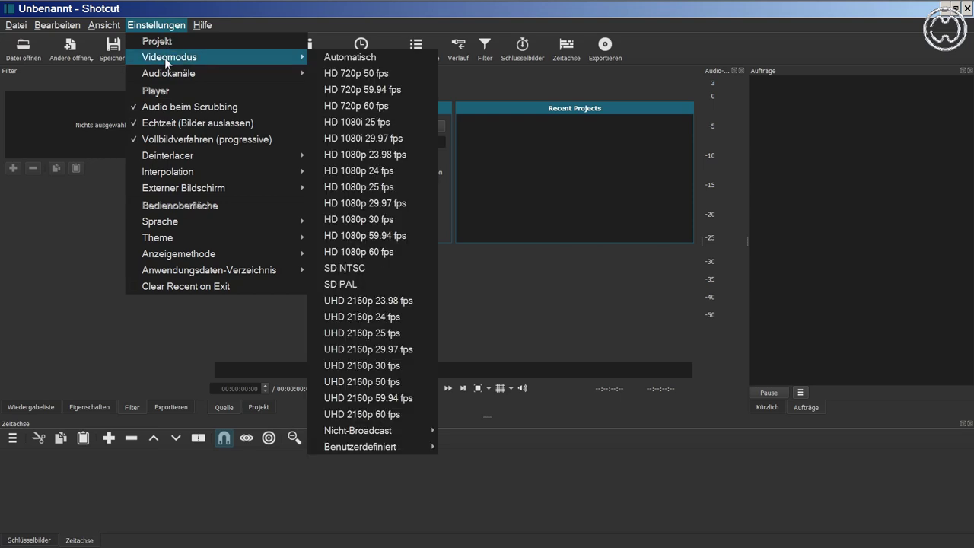
mouse_move(168, 74)
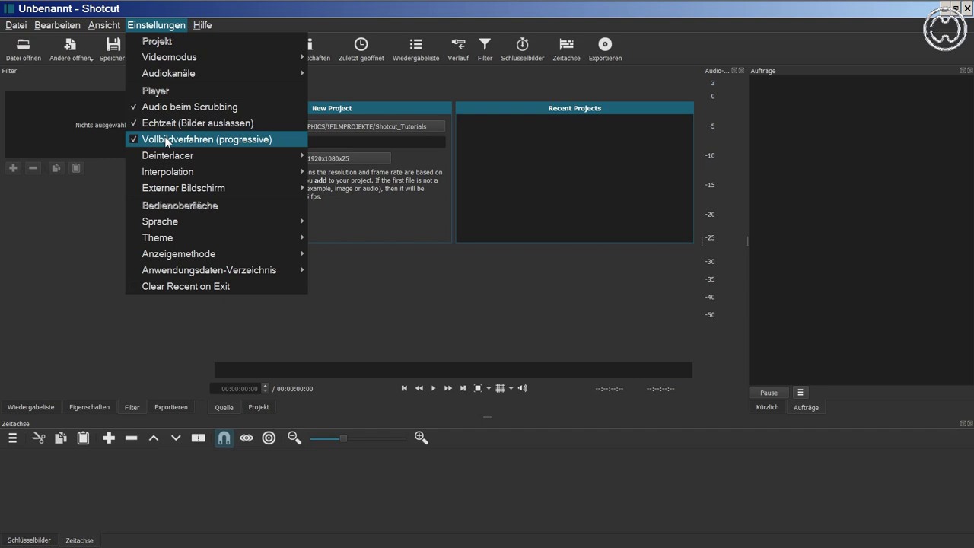
left_click(166, 141)
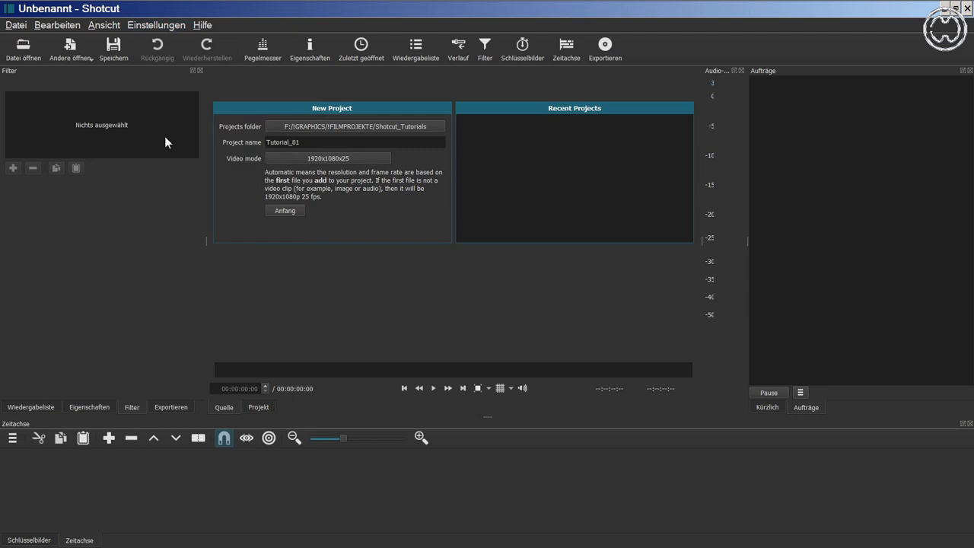
- Review the available deinterlacer, interpolation, external monitor and language options
left_click(163, 27)
mouse_move(162, 158)
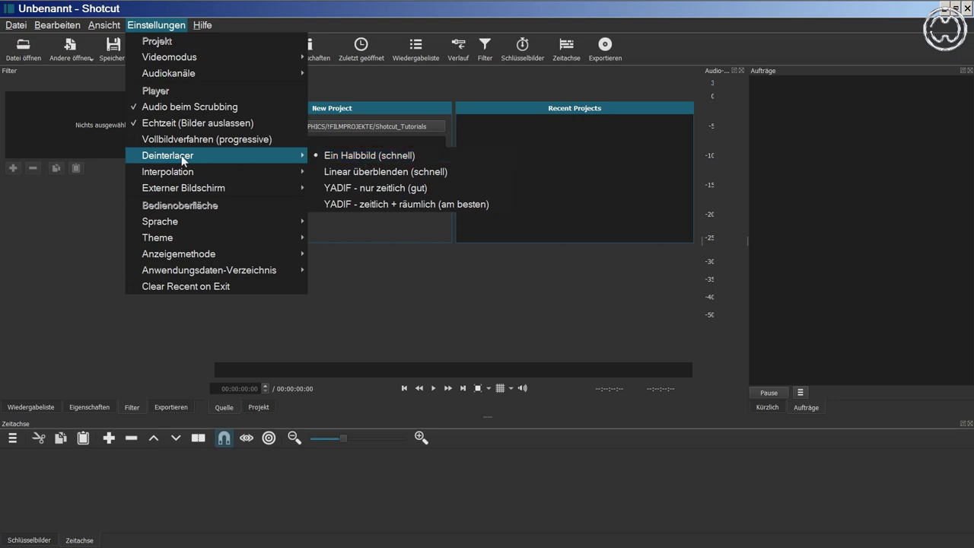
mouse_move(180, 177)
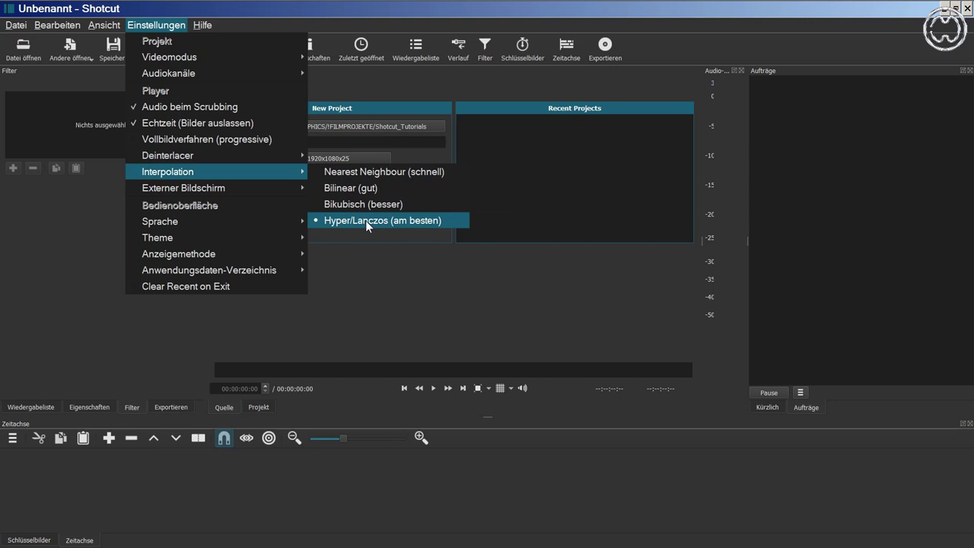
mouse_move(236, 192)
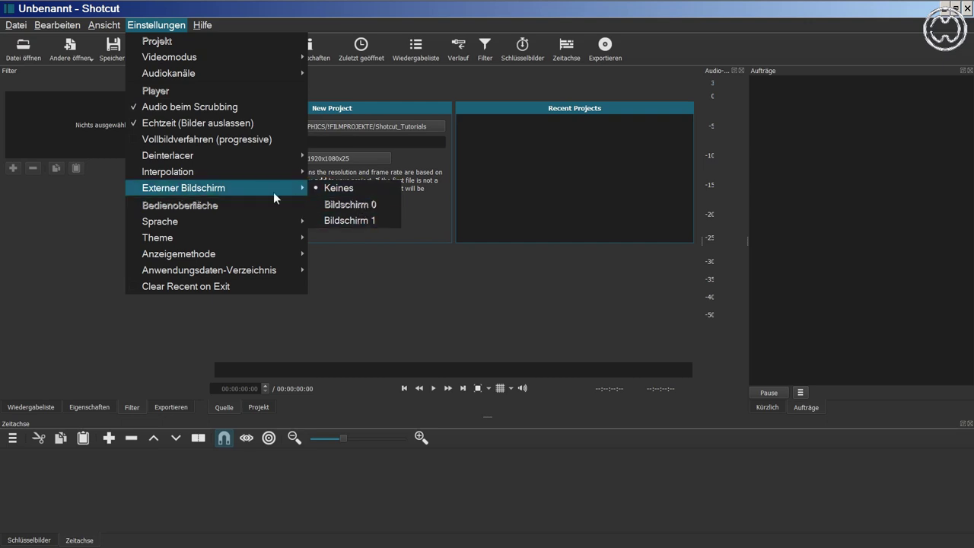
mouse_move(215, 221)
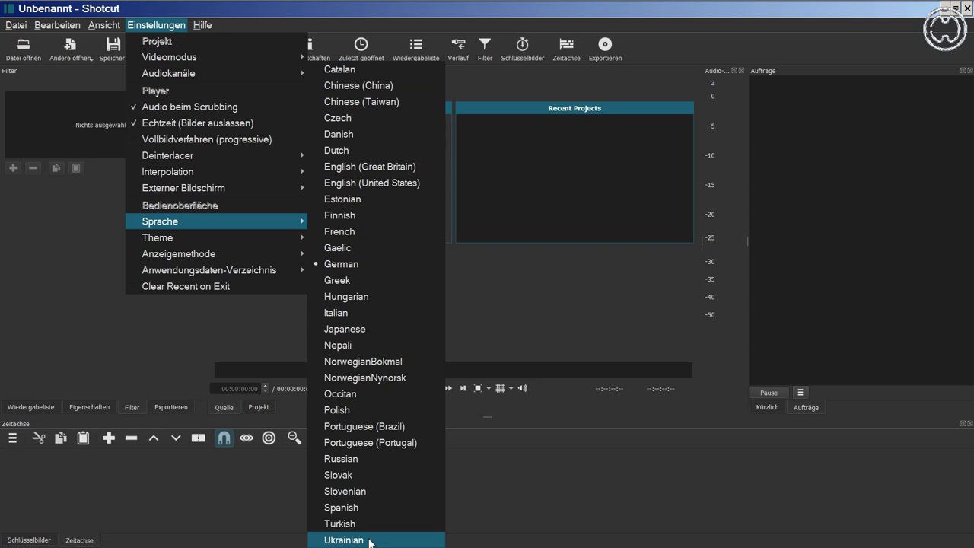
- Switch the interface theme to Fusion Light and back to Fusion Dark
mouse_move(242, 238)
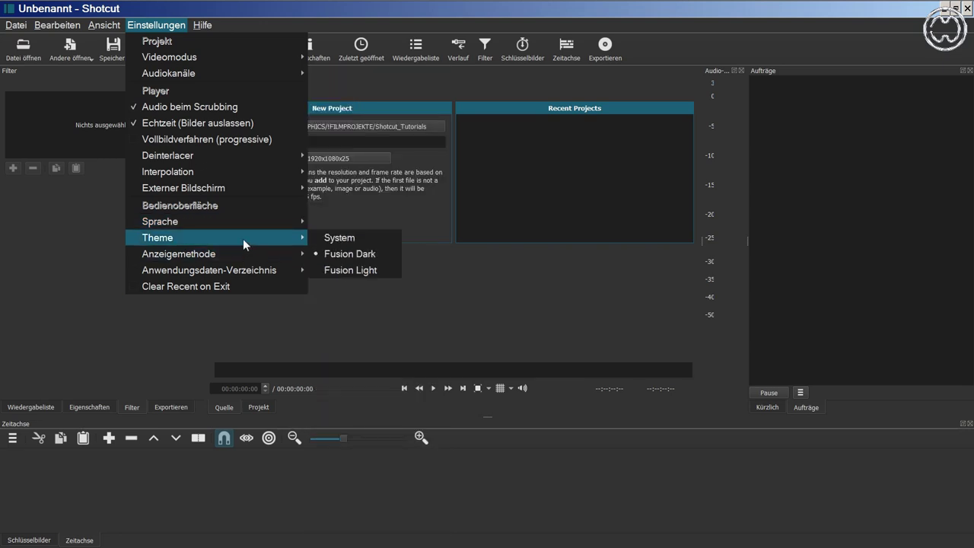
left_click(357, 271)
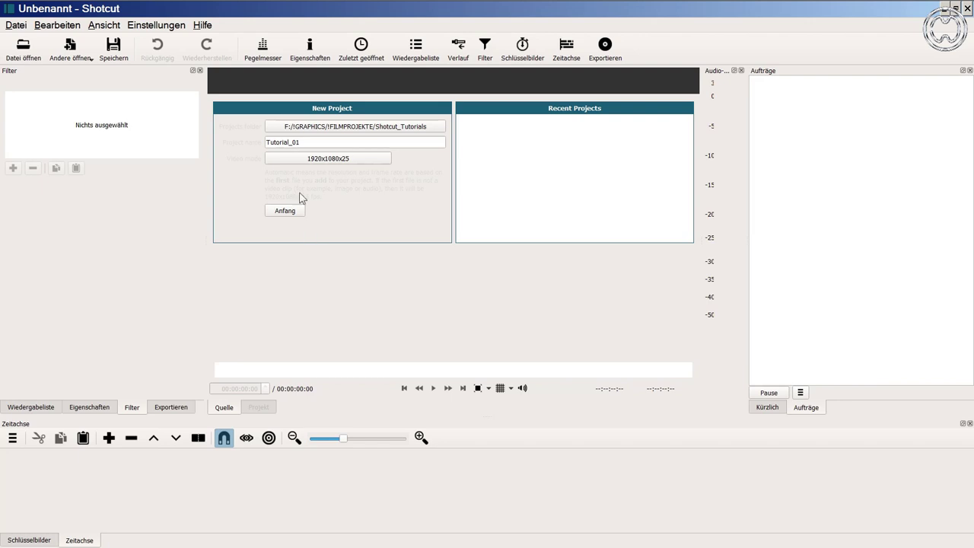
left_click(111, 31)
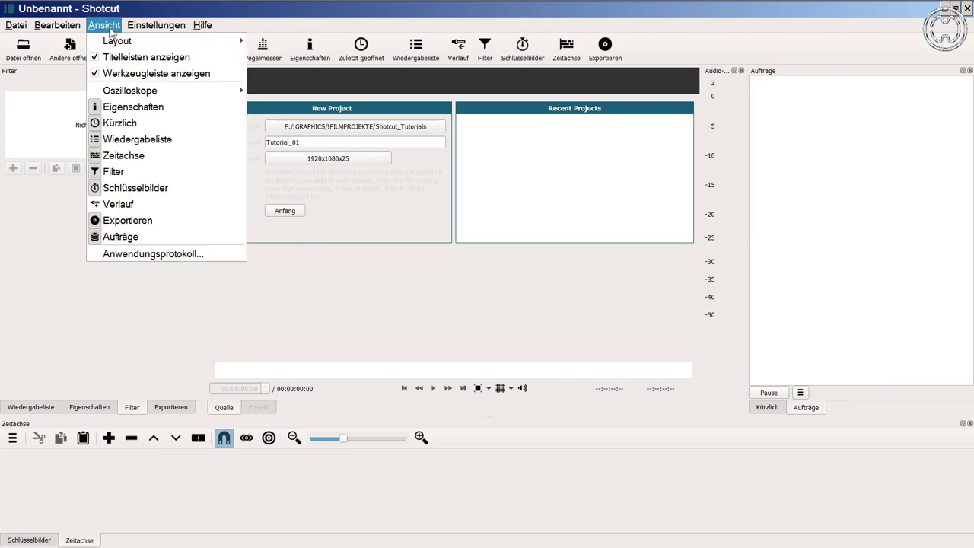
mouse_move(153, 30)
mouse_move(169, 255)
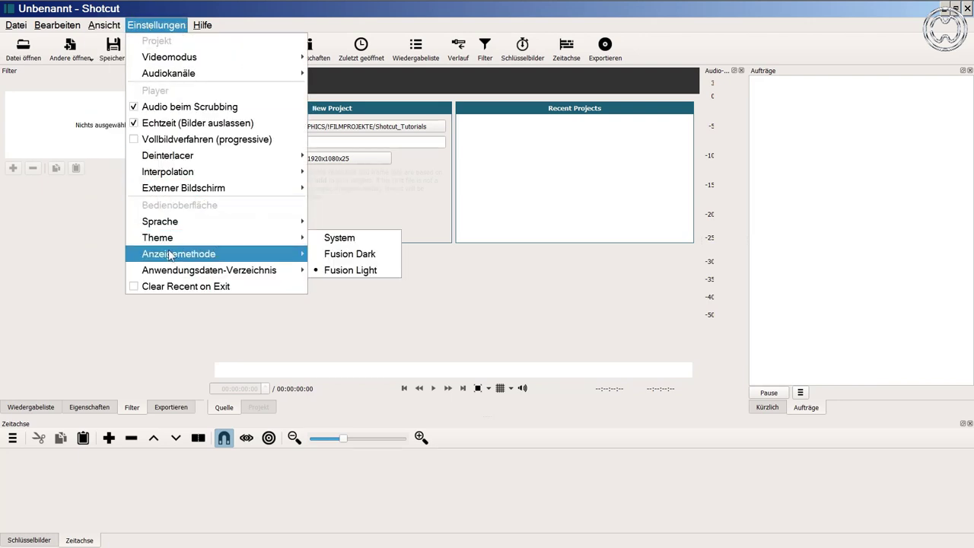
left_click(341, 257)
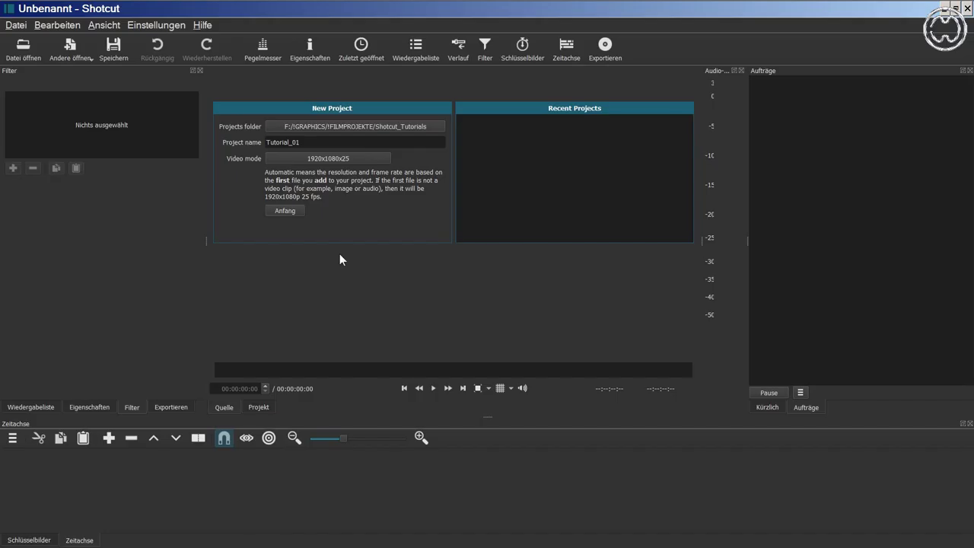
- Review the available display methods (Anzeigemethode) in the interface settings
left_click(104, 25)
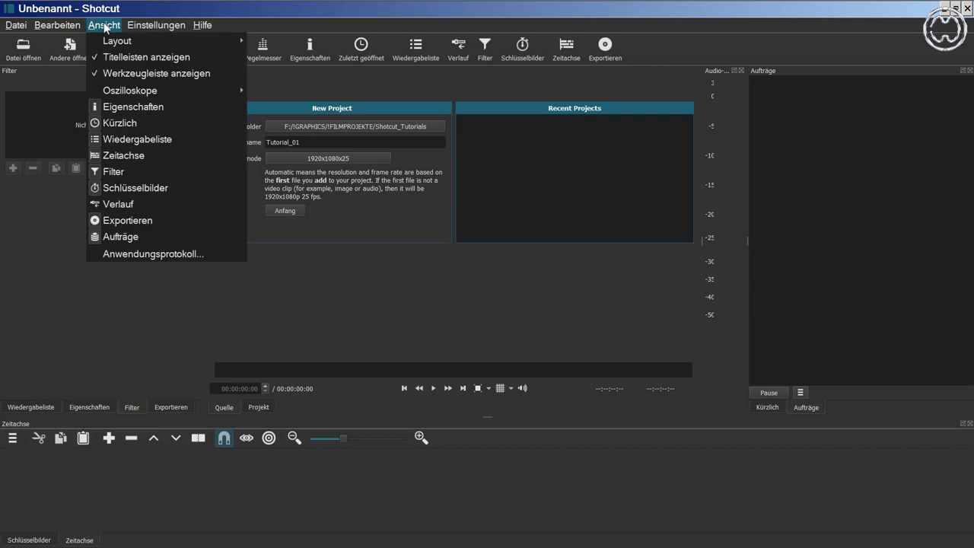
mouse_move(138, 28)
mouse_move(160, 259)
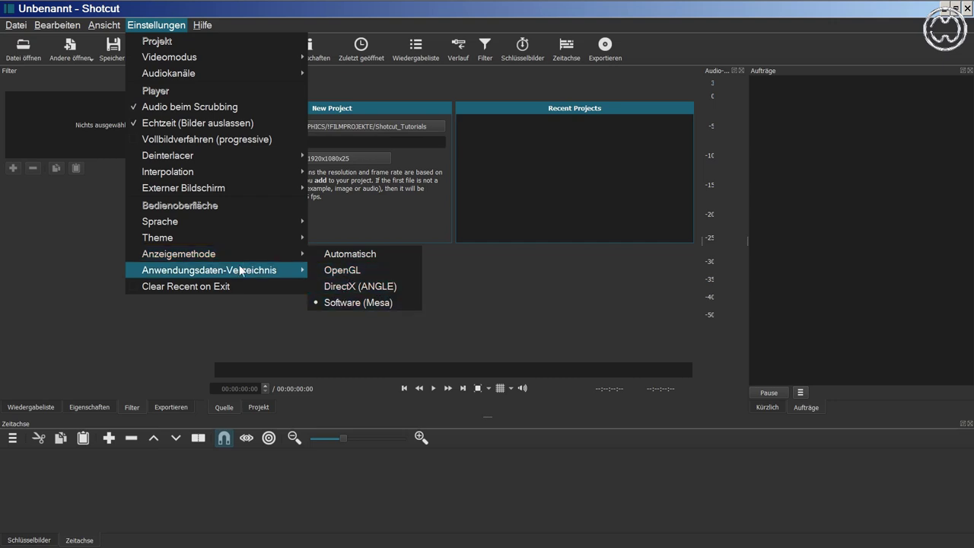
- View the contents of the application data directory, close its folder window and check the Clear Recent on Exit option
mouse_move(232, 273)
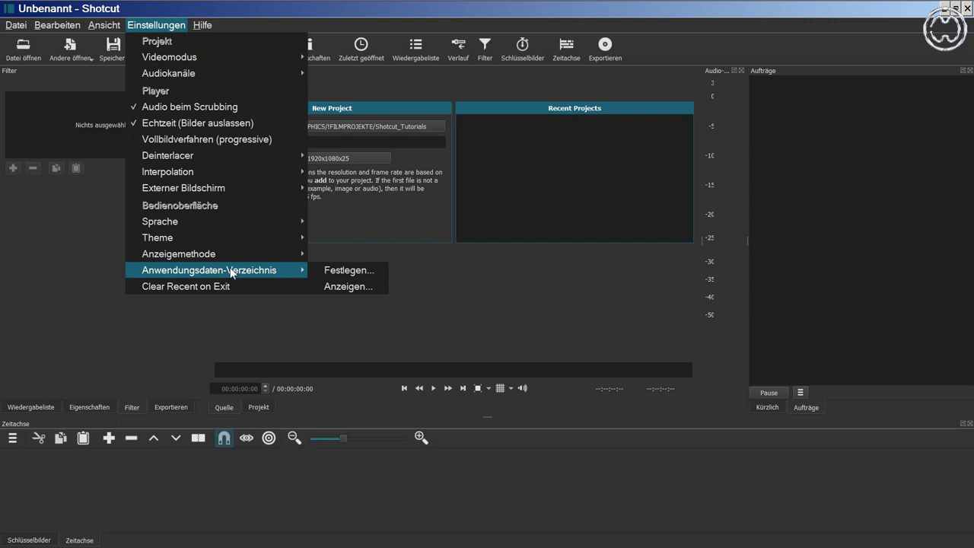
left_click(327, 285)
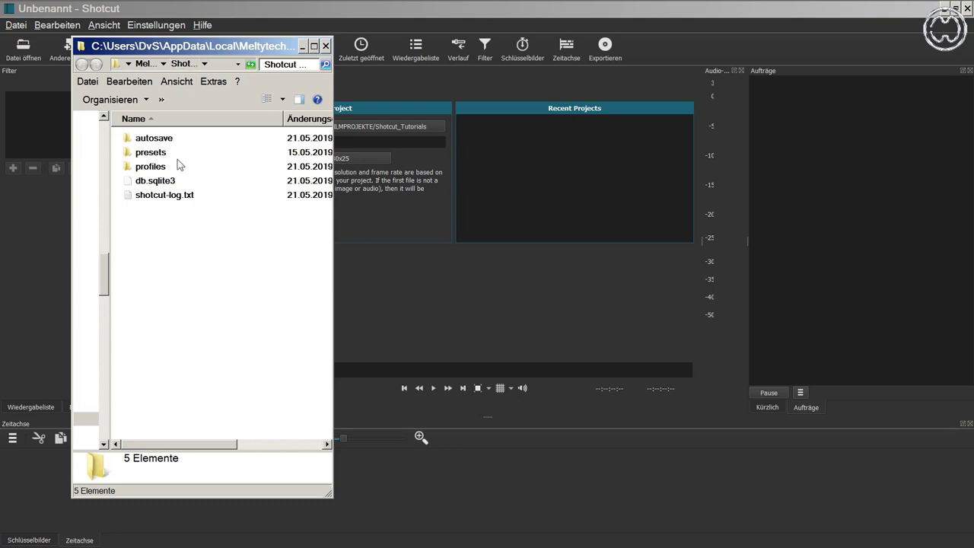
left_click(325, 46)
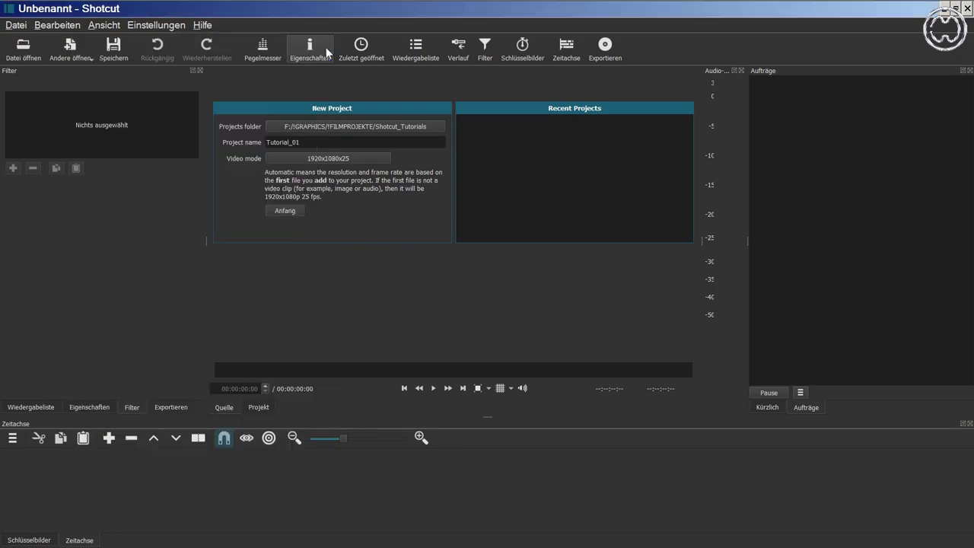
left_click(153, 26)
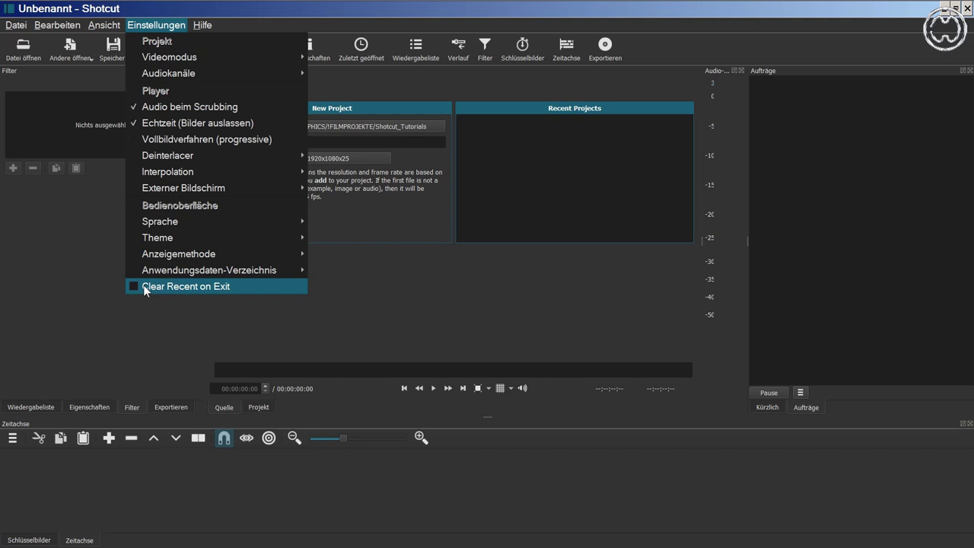
left_click(159, 28)
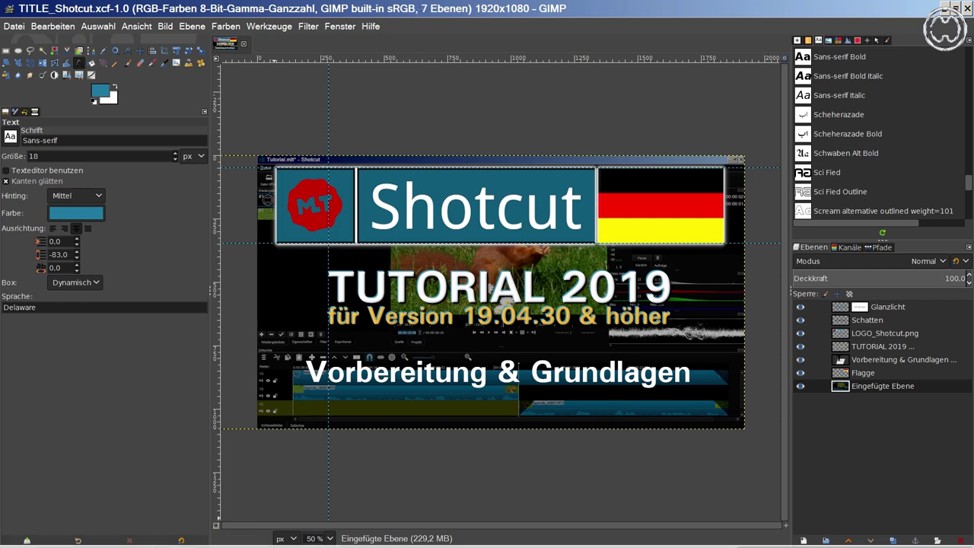
- Switch to the Tutorial.mlt project and launch QuickGamma for the AOC 2590G5 monitor
mouse_move(232, 542)
left_click(392, 541)
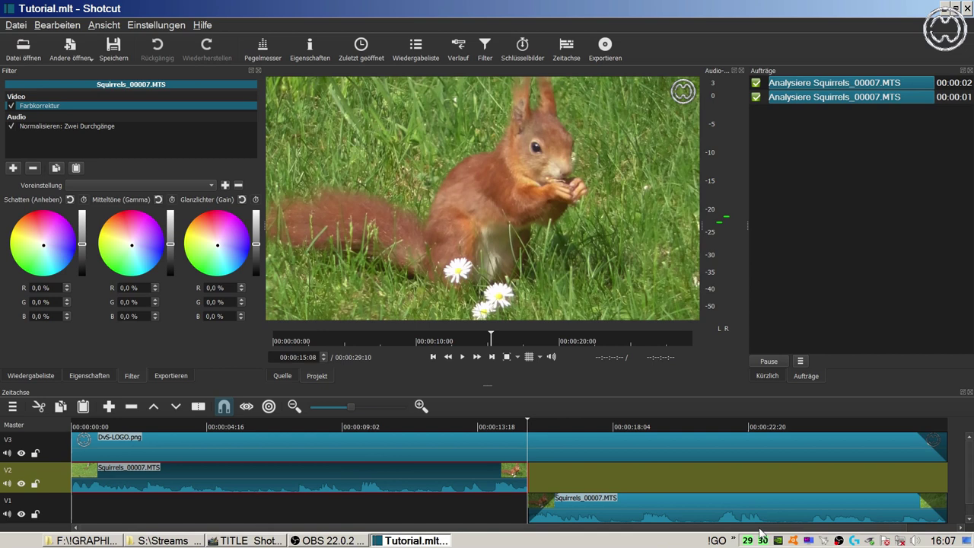
left_click(734, 540)
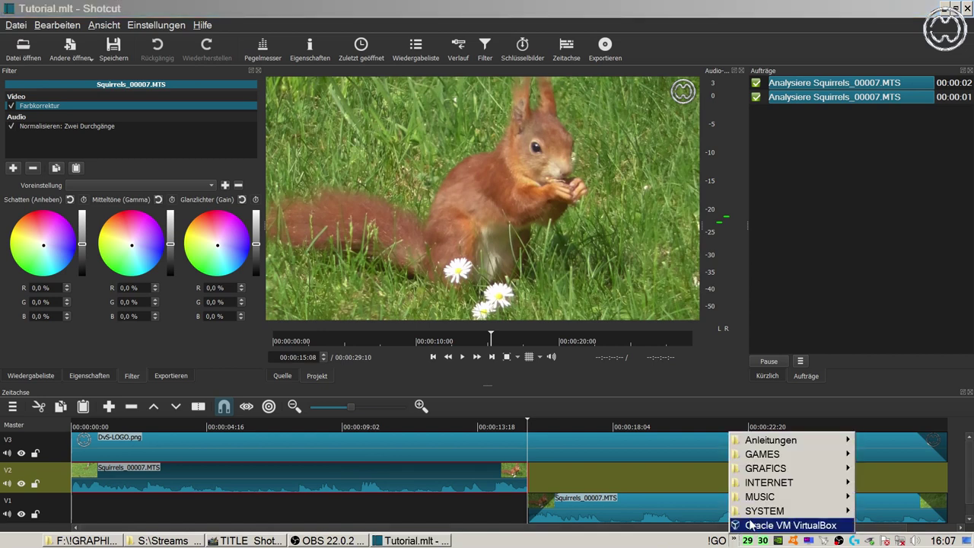
mouse_move(751, 516)
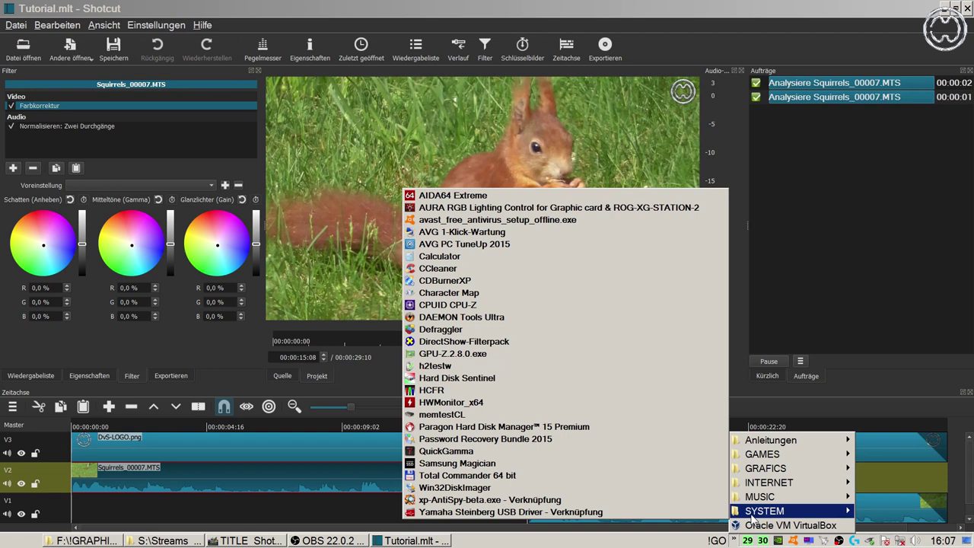
left_click(493, 451)
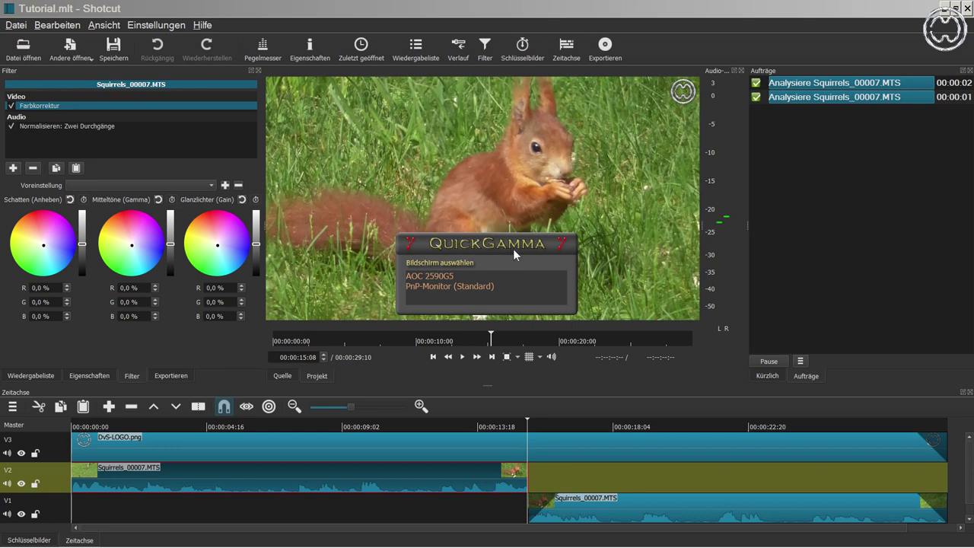
left_click(422, 279)
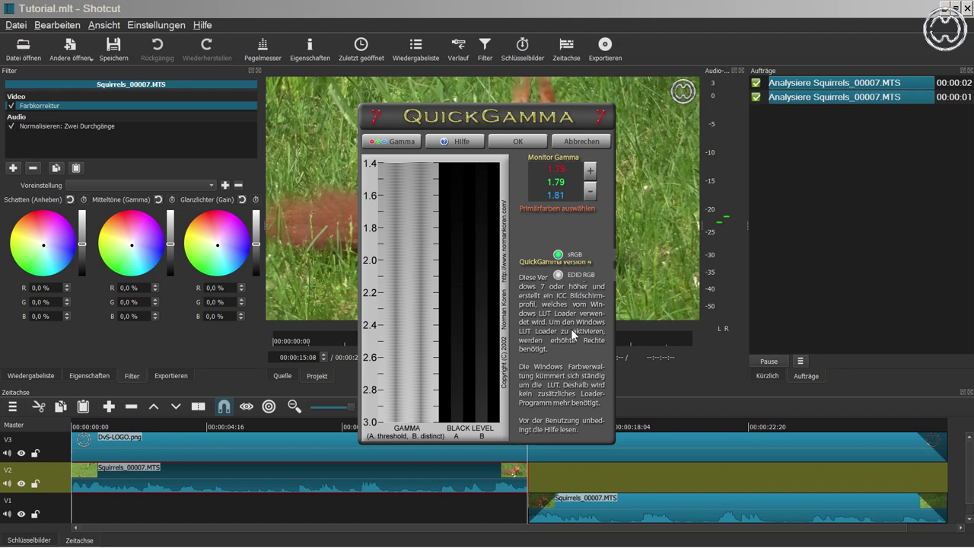
- Examine QuickGamma's separate red, green and blue gamma settings and close them again
left_click_drag(550, 117, 503, 101)
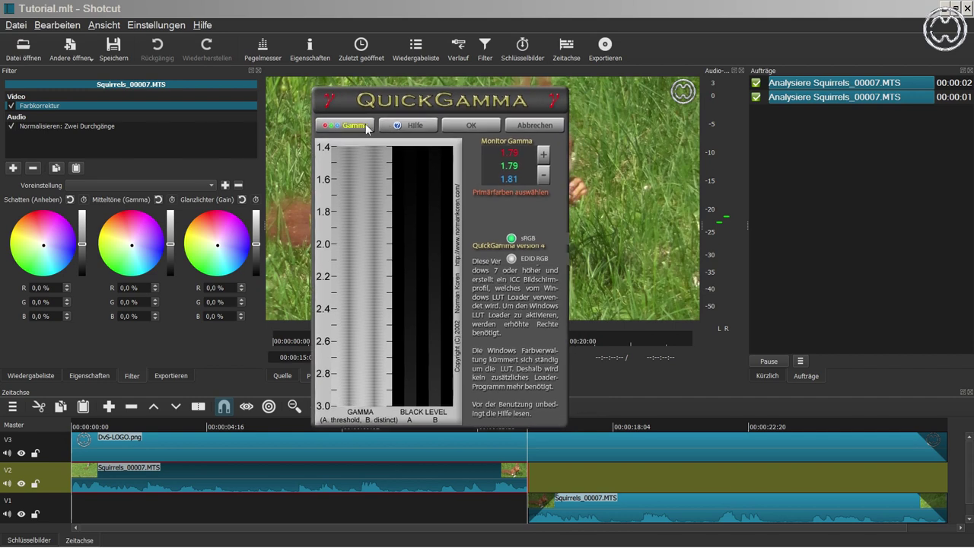
left_click_drag(425, 98, 425, 99)
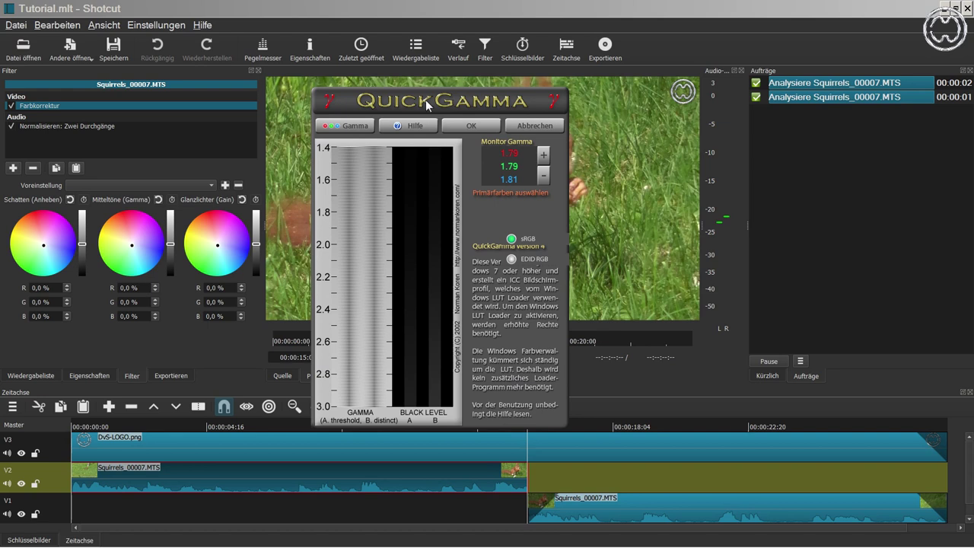
left_click(343, 127)
left_click_drag(424, 157, 180, 156)
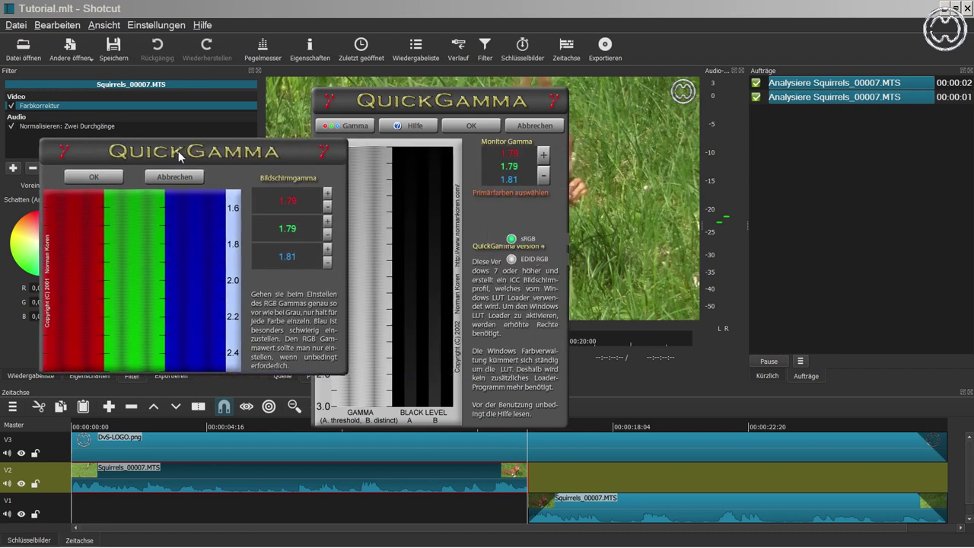
left_click(420, 148)
- Read the brightness and black level instructions in the Benutzungsanleitung of the QuickGamma help
left_click(415, 126)
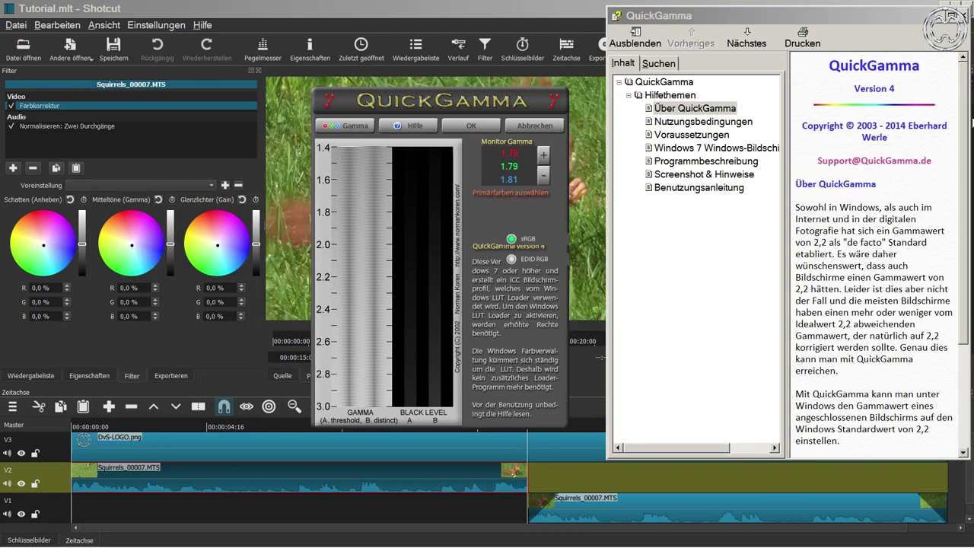
left_click(693, 188)
left_click_drag(965, 86, 970, 255)
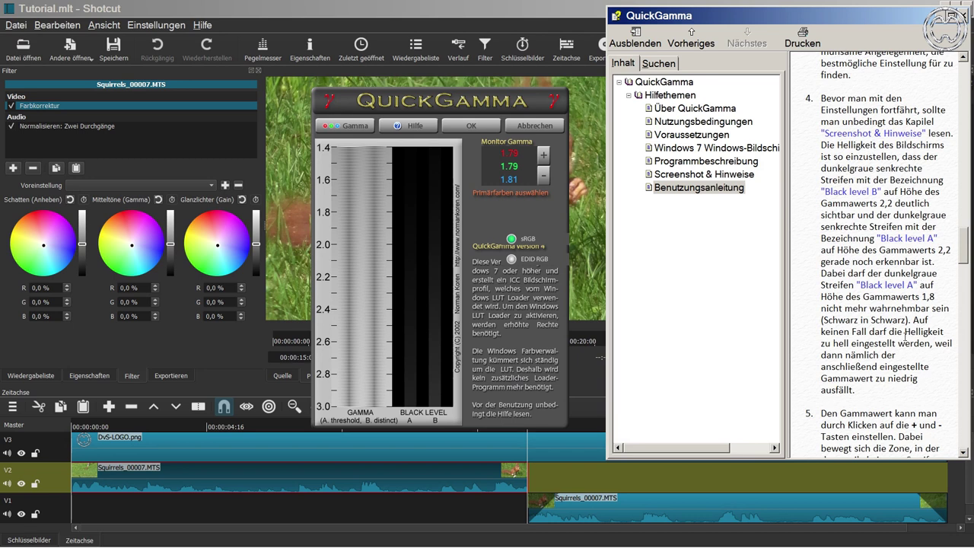
left_click(515, 268)
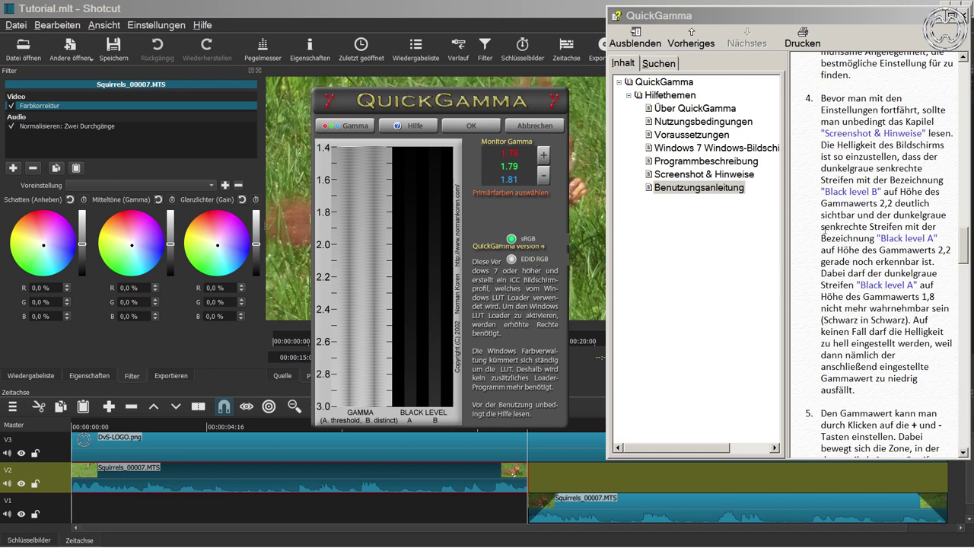
left_click(350, 128)
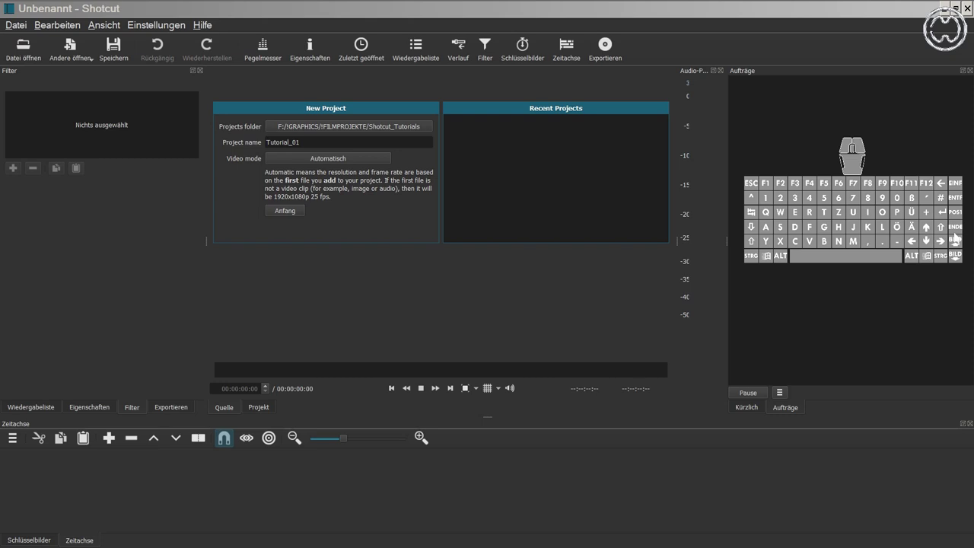
right_click(935, 195)
left_click(936, 195)
right_click(937, 196)
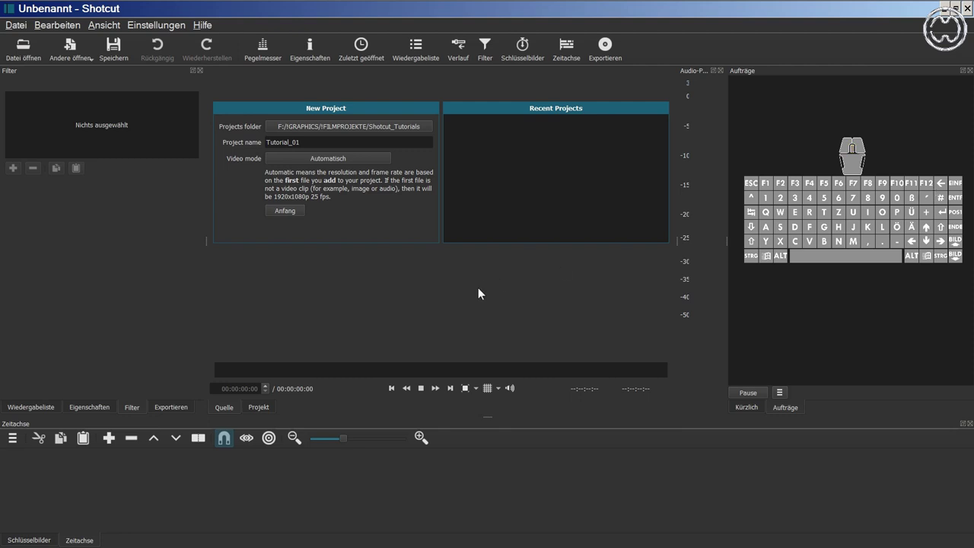
key("space")
key("space")
key("space")
key("n")
key("shift+d")
key("shift+f")
key("shift+v")
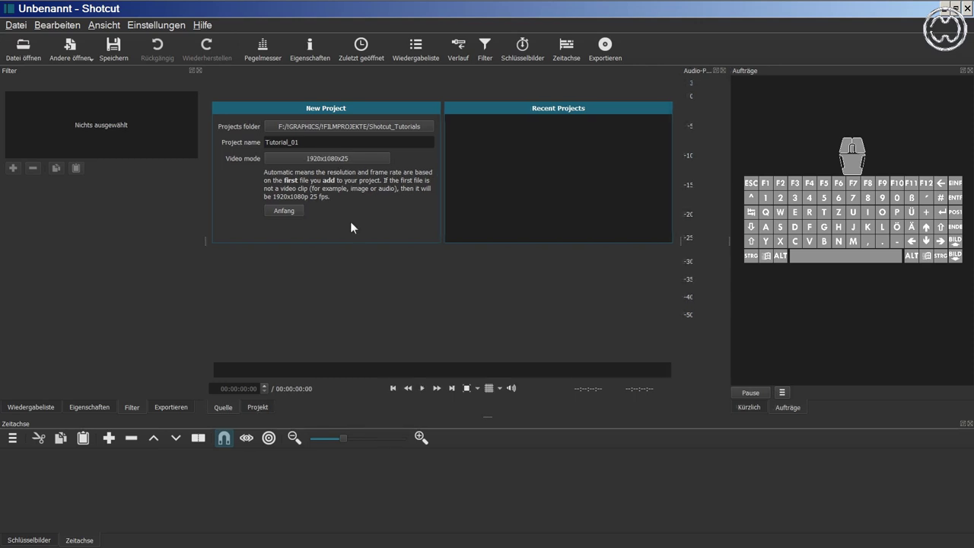
- Show the Wiedergabeliste and bring up the file window with the MTS footage
left_click(192, 9)
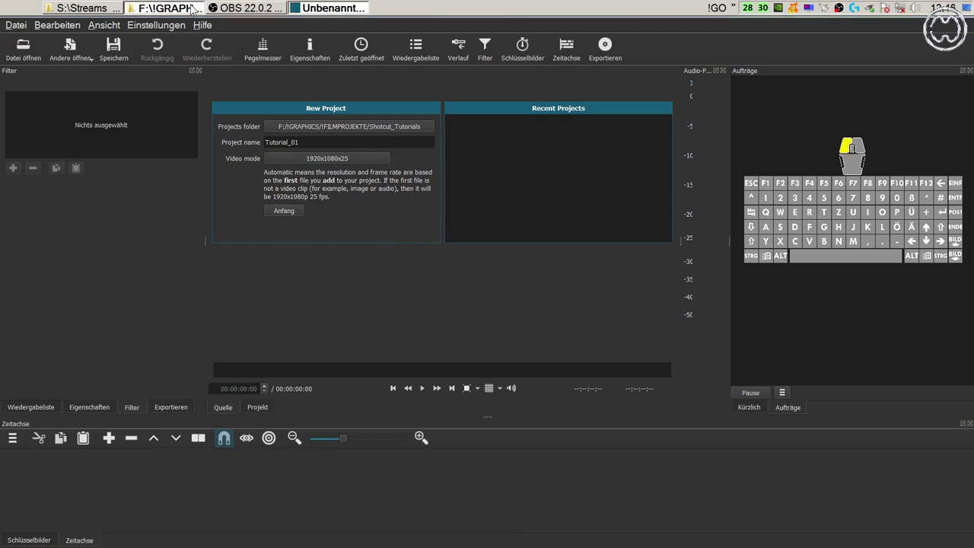
left_click(28, 405)
left_click(164, 25)
left_click(163, 25)
left_click(162, 9)
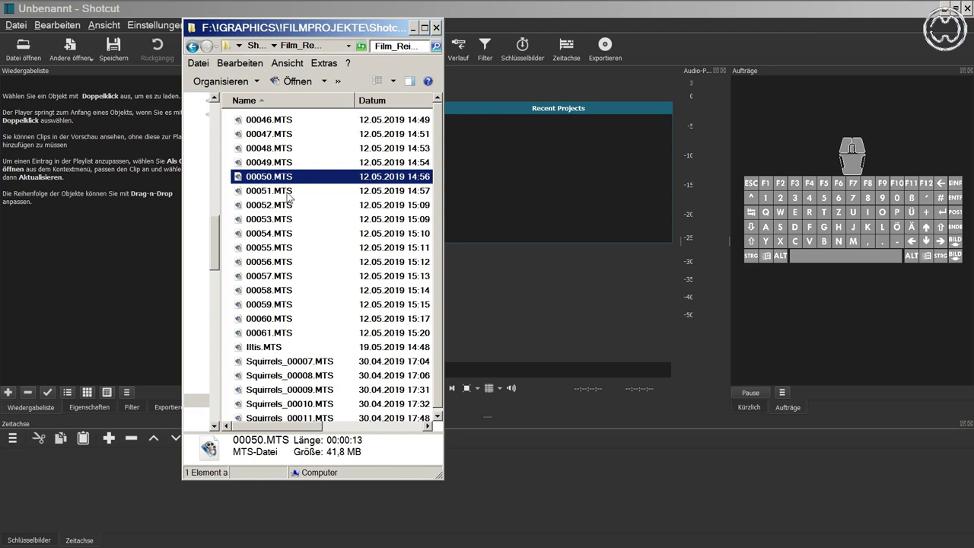
- Add the clips 00050.MTS, 00051.MTS, 00052.MTS and 00053.MTS to the playlist and pause the preview
key("ctrl")
left_click(285, 192, "ctrl")
left_click(287, 205, "ctrl")
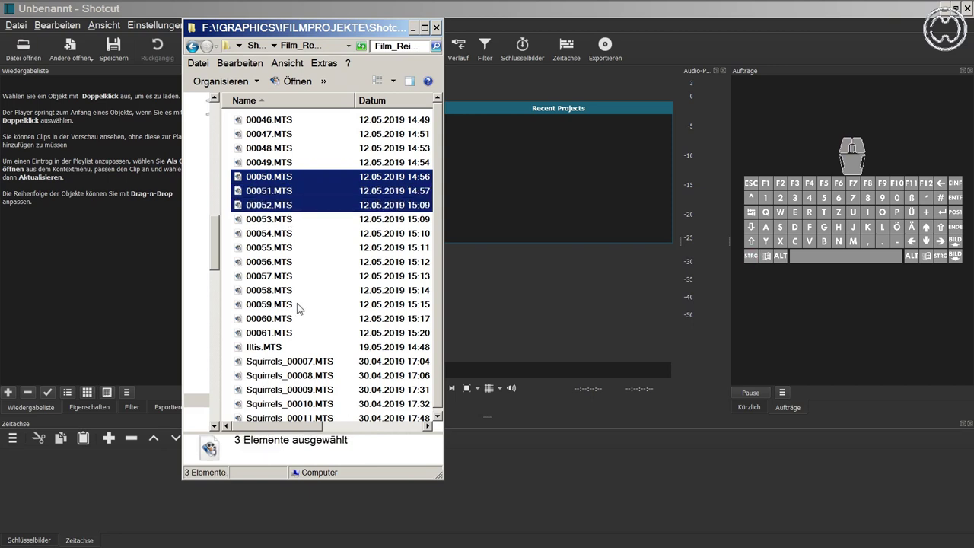
left_click(286, 221, "ctrl")
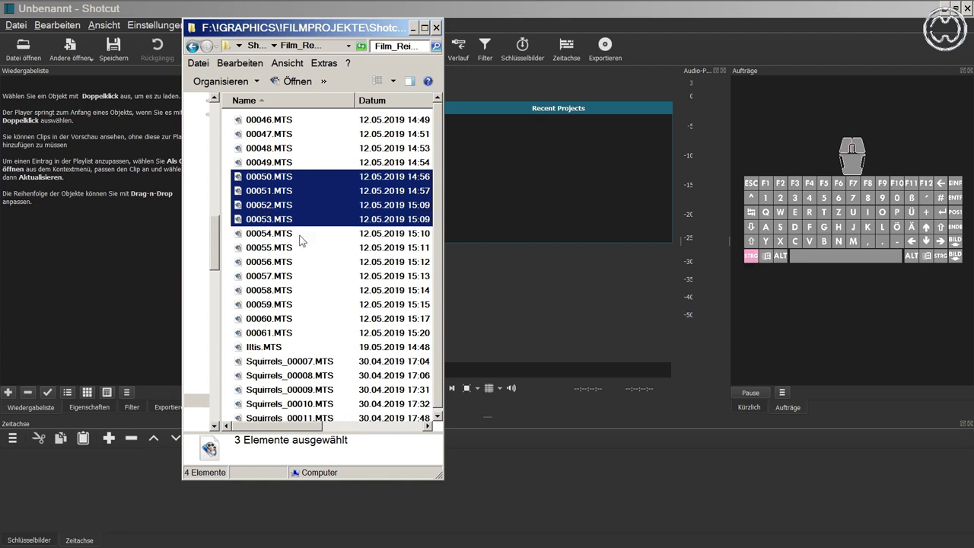
left_click_drag(236, 221, 119, 223)
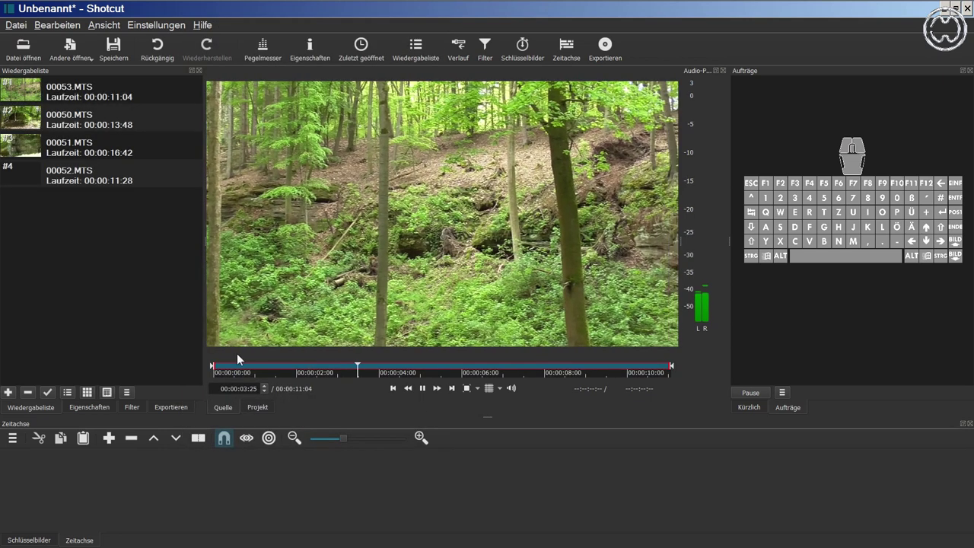
left_click(424, 388)
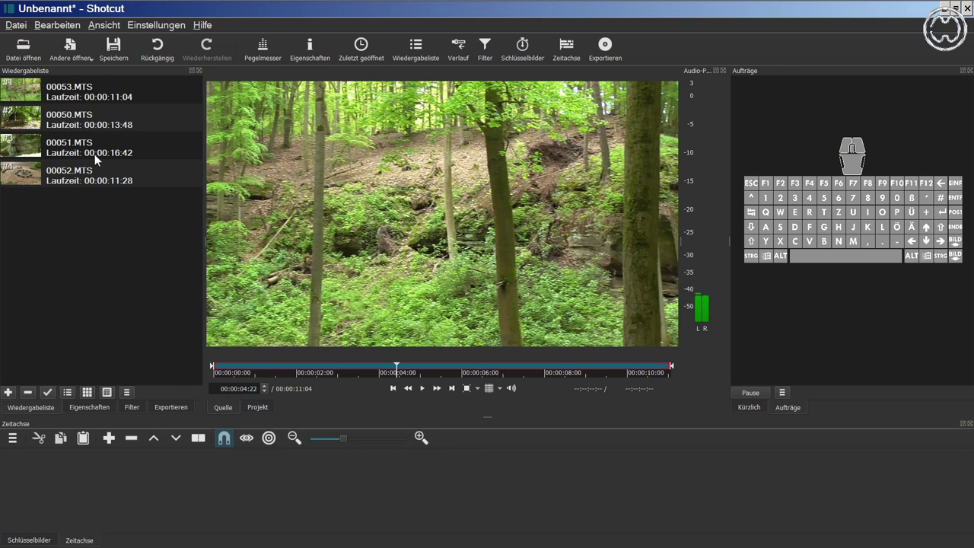
- Try a different clip order in the playlist, and sort the clips by date
left_click(82, 180)
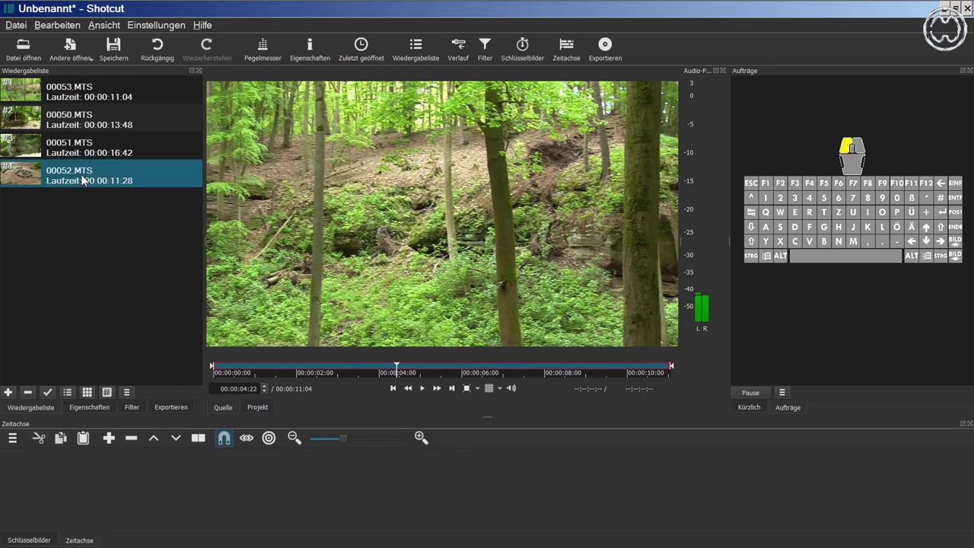
mouse_move(82, 180)
left_mouse_down()
mouse_move(83, 122)
mouse_move(97, 191)
left_mouse_up()
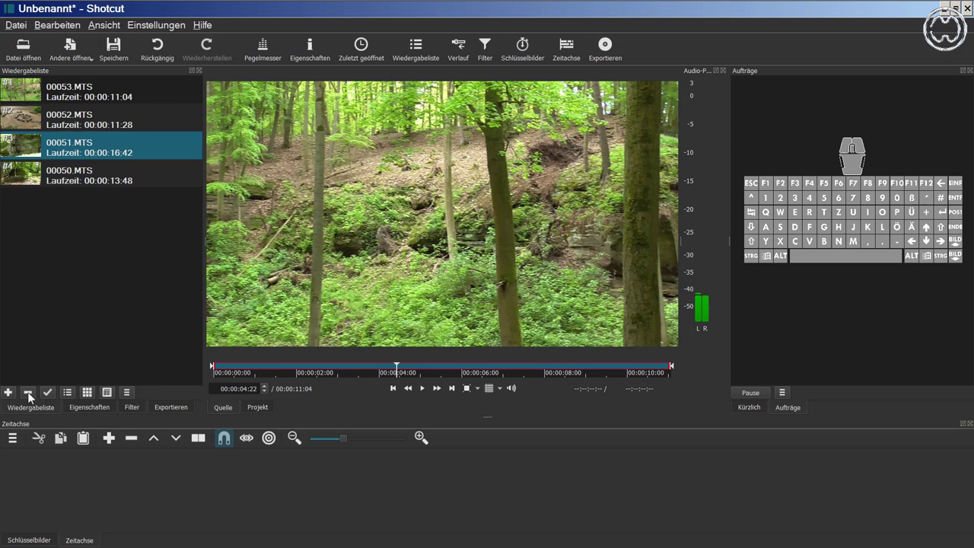
left_click(126, 392)
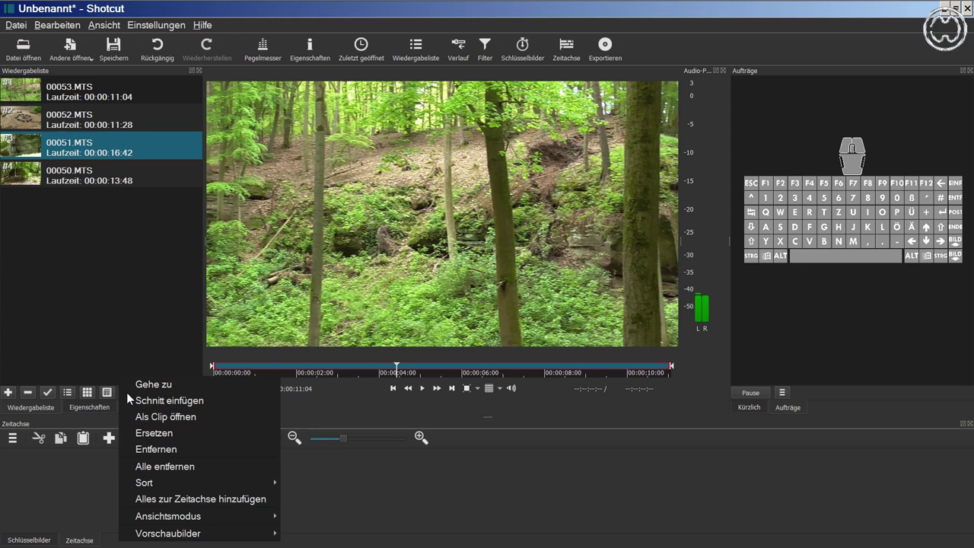
mouse_move(189, 482)
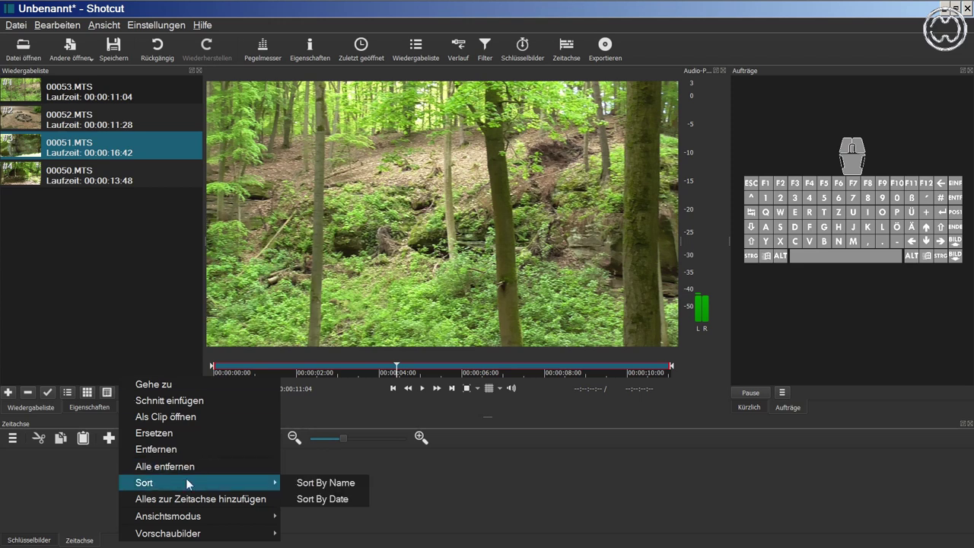
left_click(327, 499)
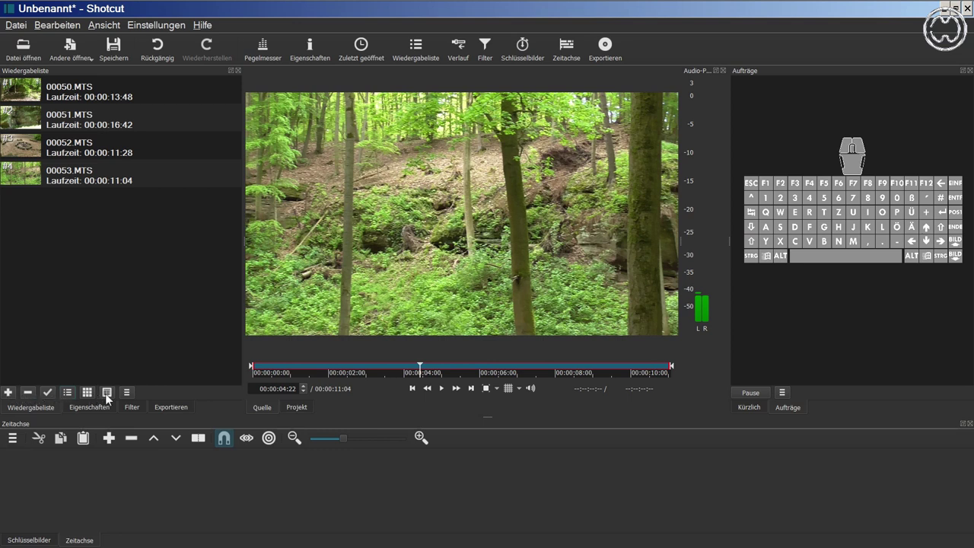
- Append the previewed clip 00053.MTS to the playlist again and remove the duplicate entry
left_click(9, 394)
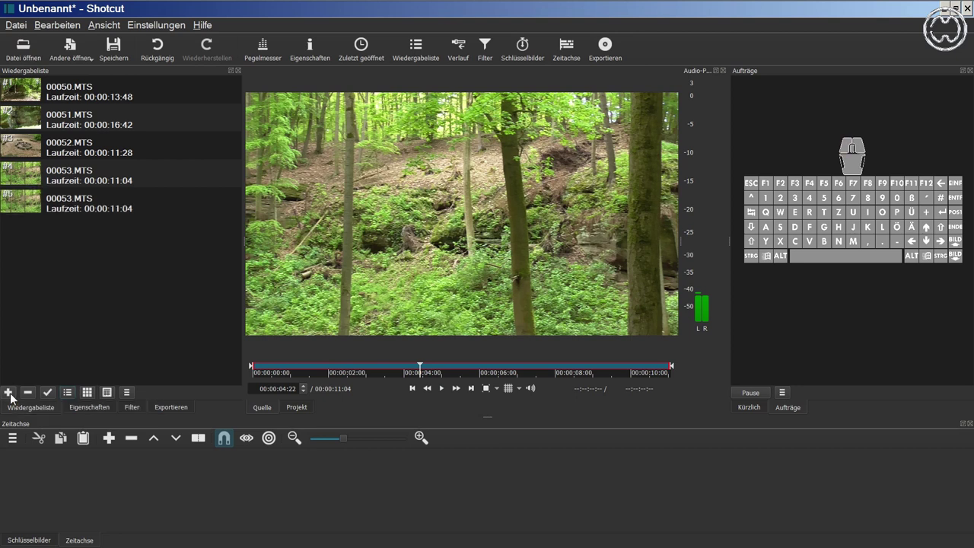
right_click(75, 207)
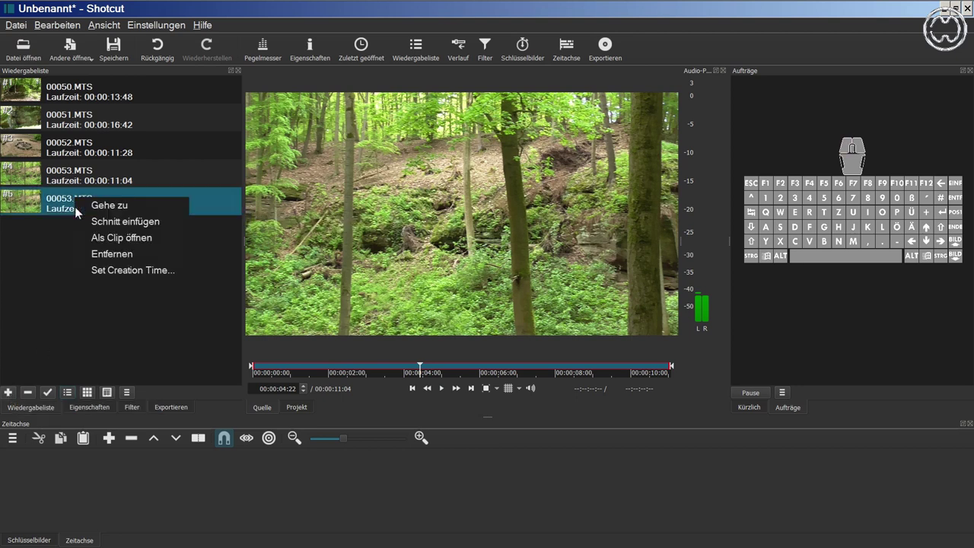
left_click(112, 254)
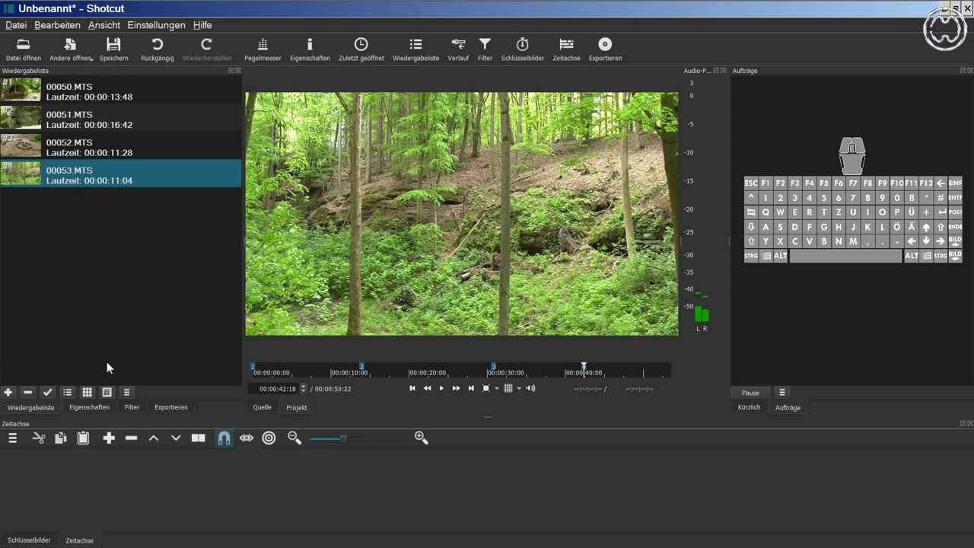
- Compare the playlist's icon and detailed views, widening the panel to read all columns, and restore the tile view and panel width
left_click(72, 397)
left_click(88, 397)
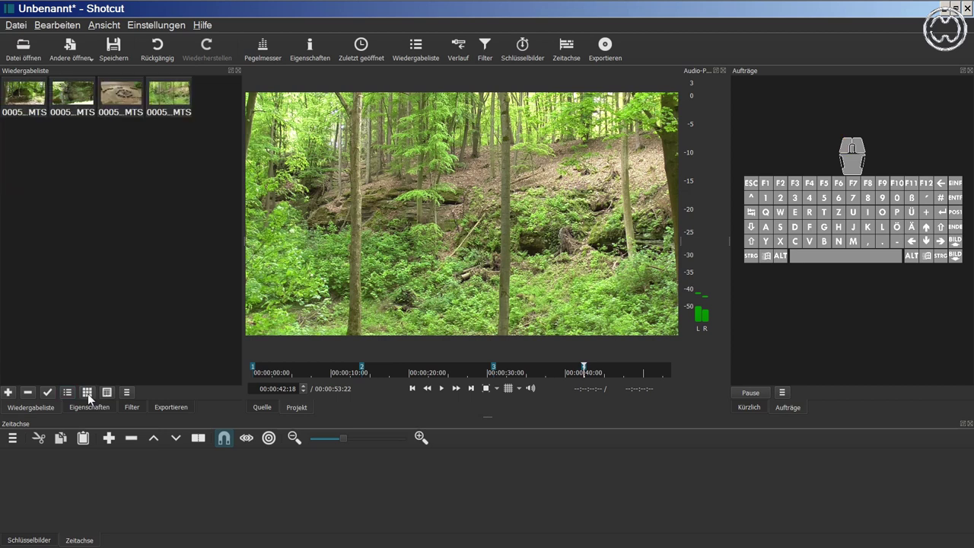
left_click(107, 393)
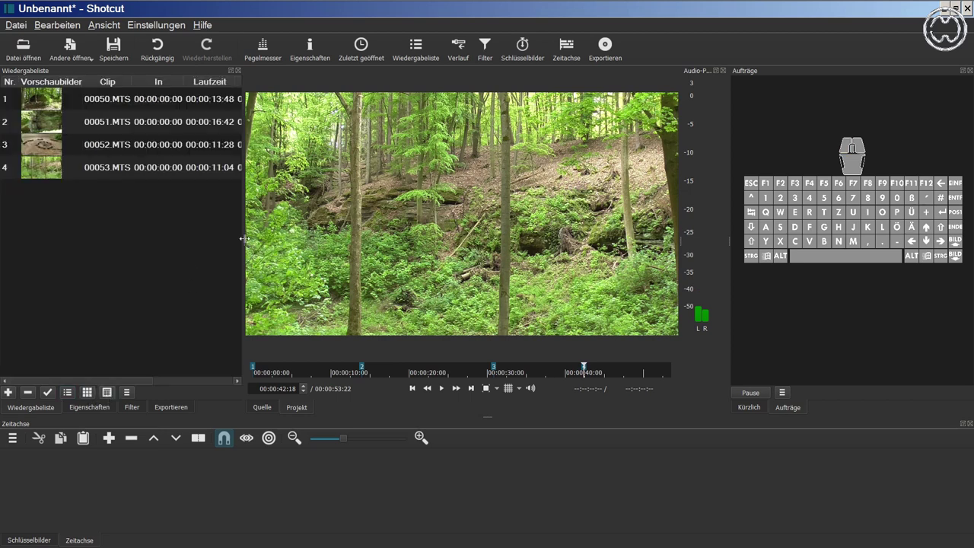
left_click_drag(244, 239, 404, 242)
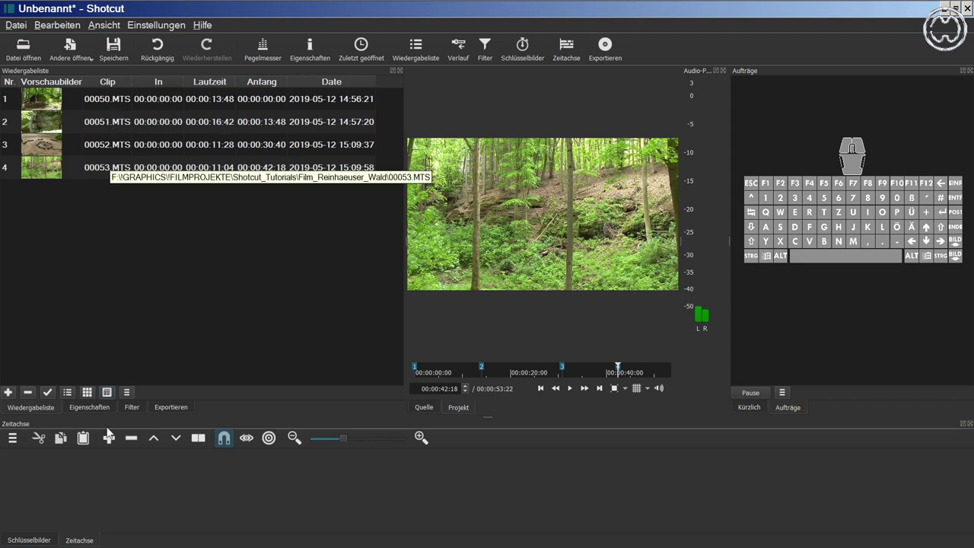
left_click(70, 391)
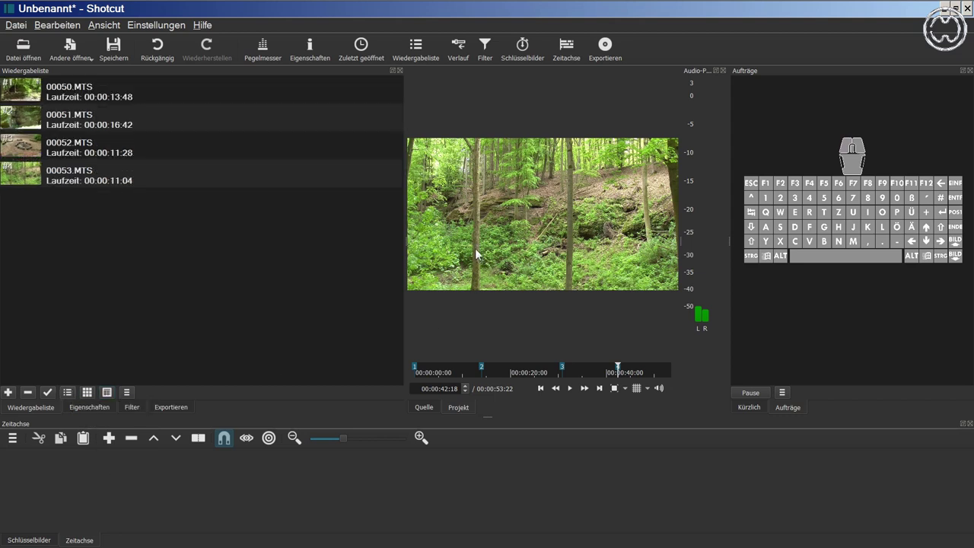
left_click_drag(405, 247, 166, 240)
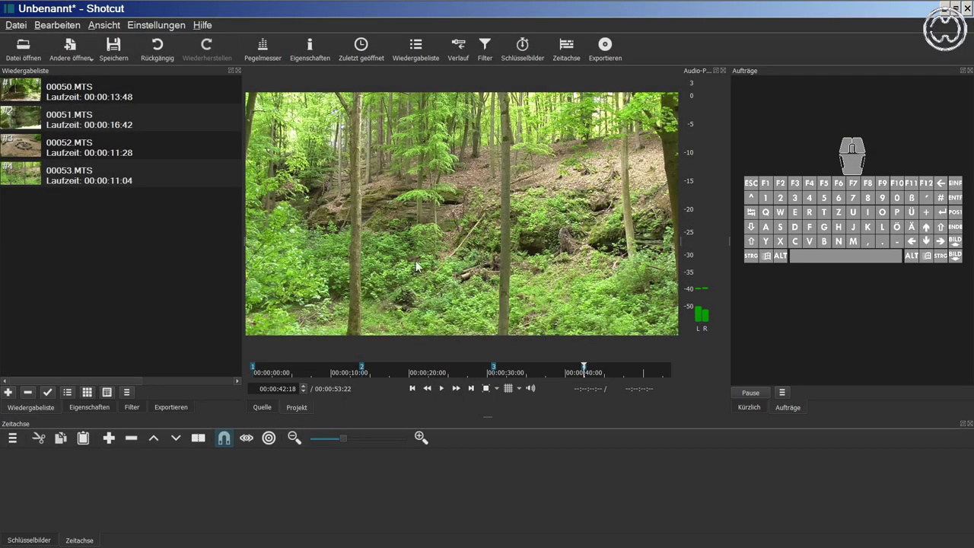
- Compare the Quelle and Projekt previews, and jump to the previous and next clip boundary in the project preview
left_click(269, 404)
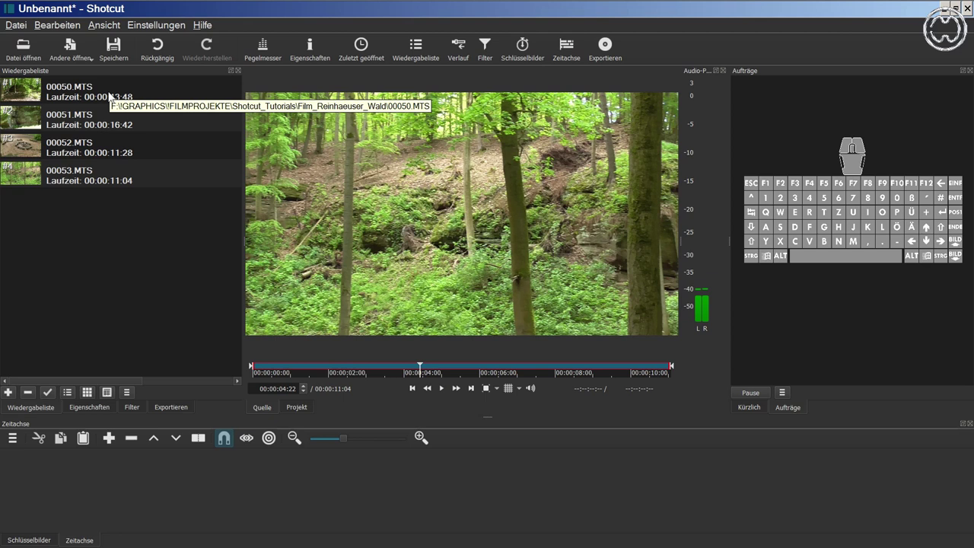
left_click(298, 409)
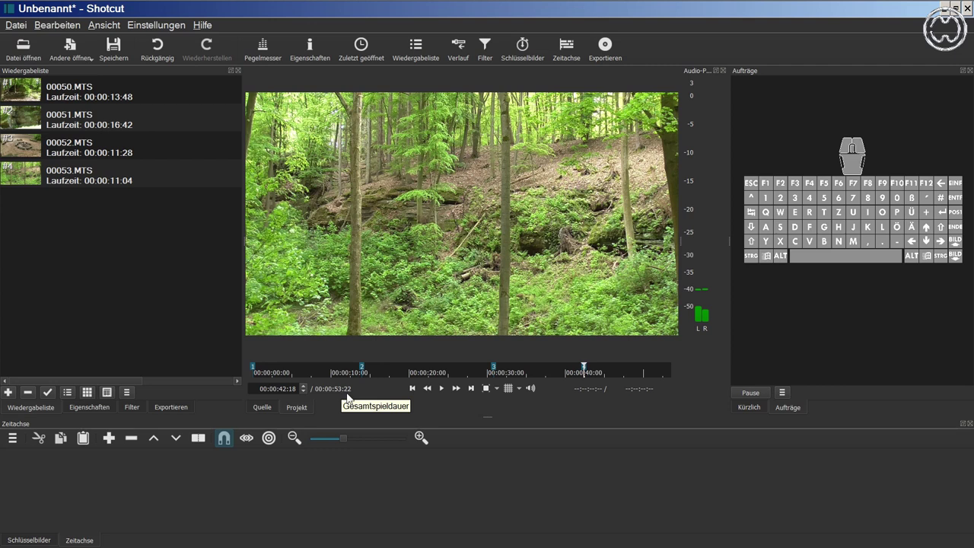
left_click(412, 389)
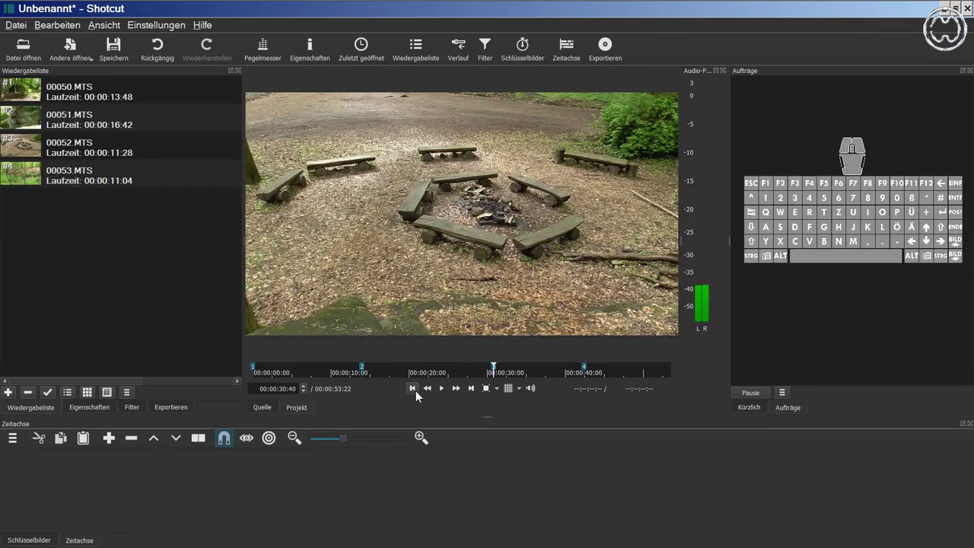
left_click(471, 388)
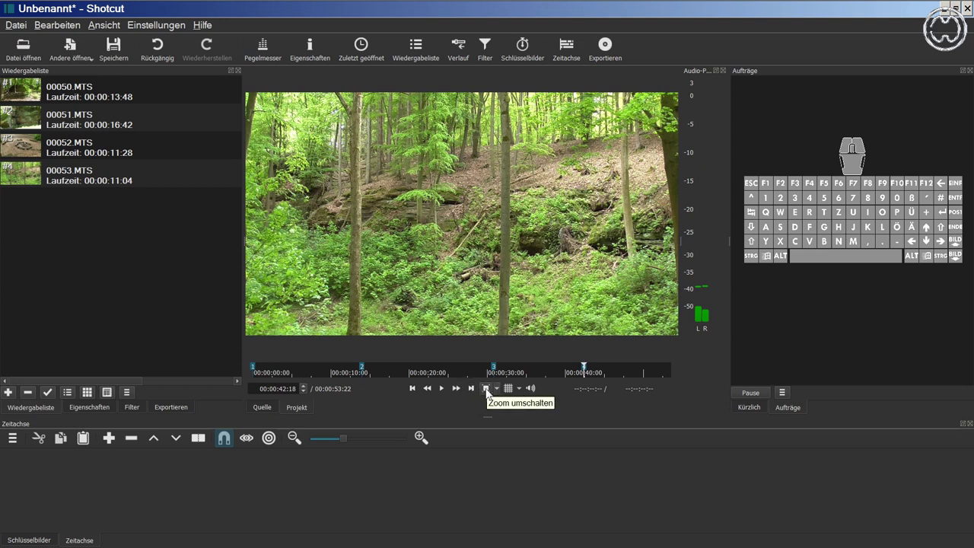
- Toggle the preview zoom, review the available zoom levels, and return the preview to its fitted size
left_click(487, 388)
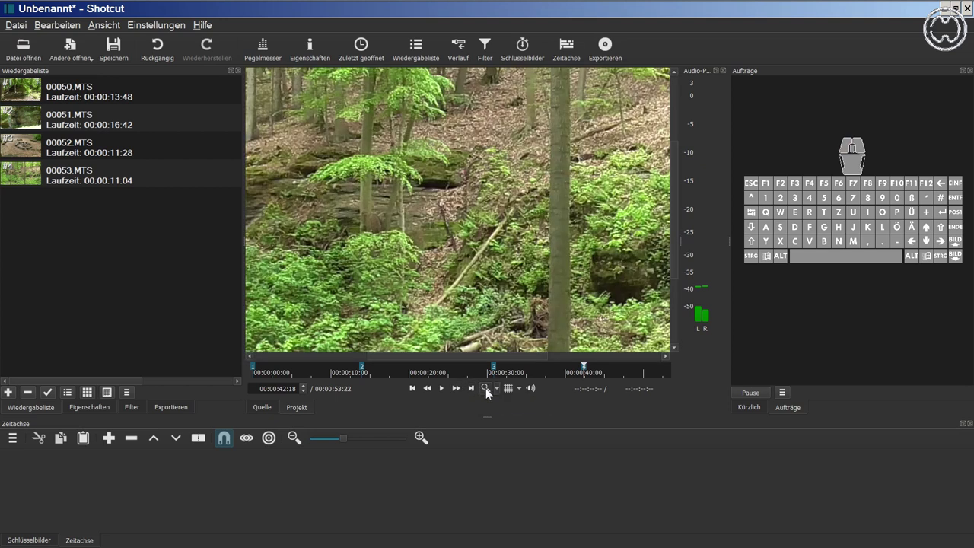
left_click(485, 388)
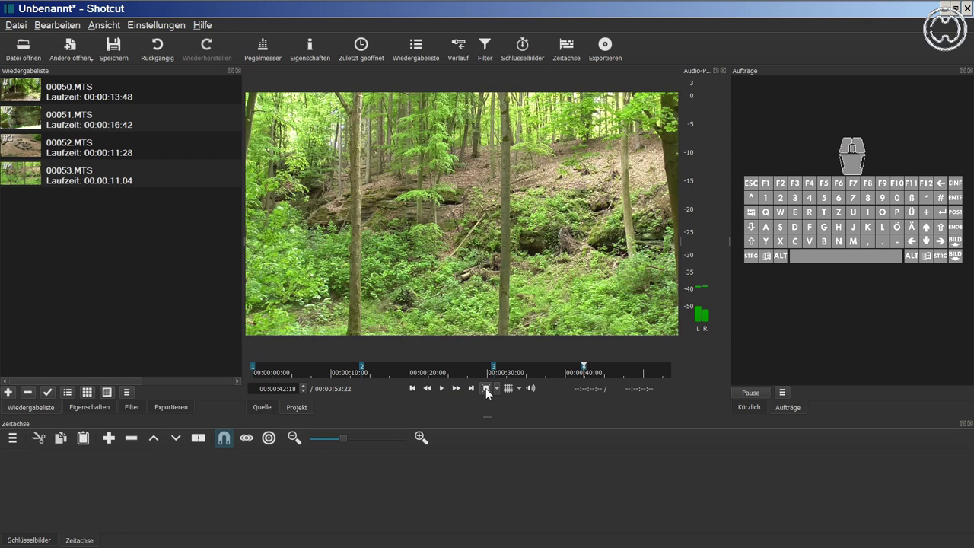
left_click(486, 388)
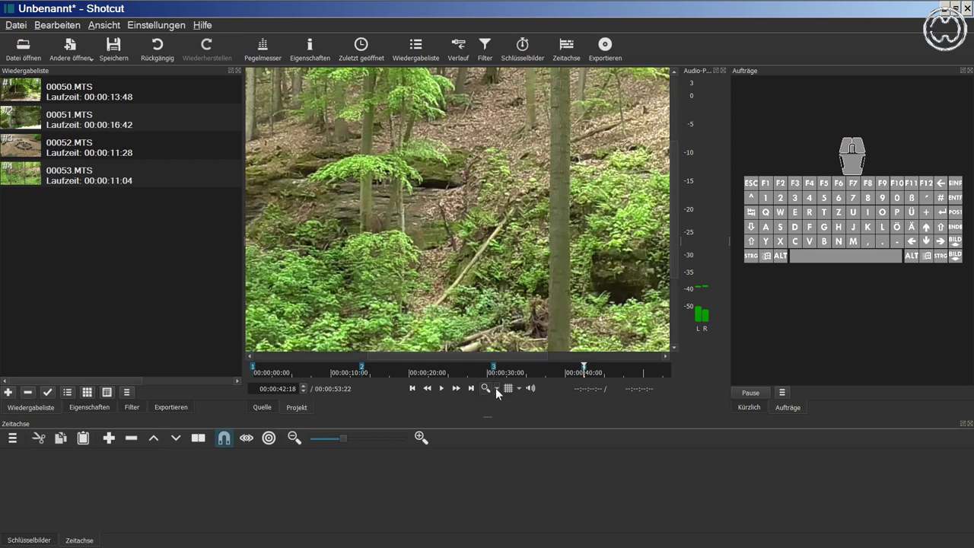
left_click(495, 387)
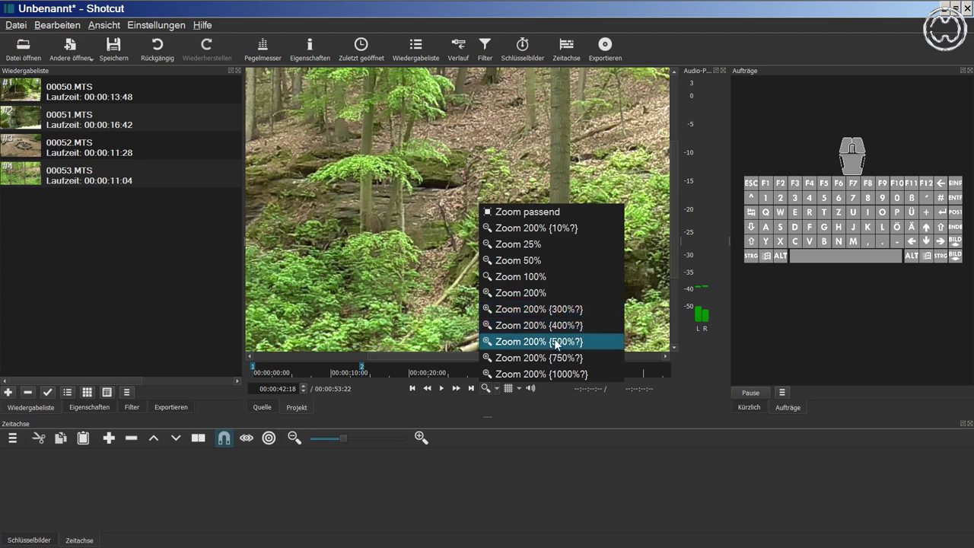
left_click(485, 387)
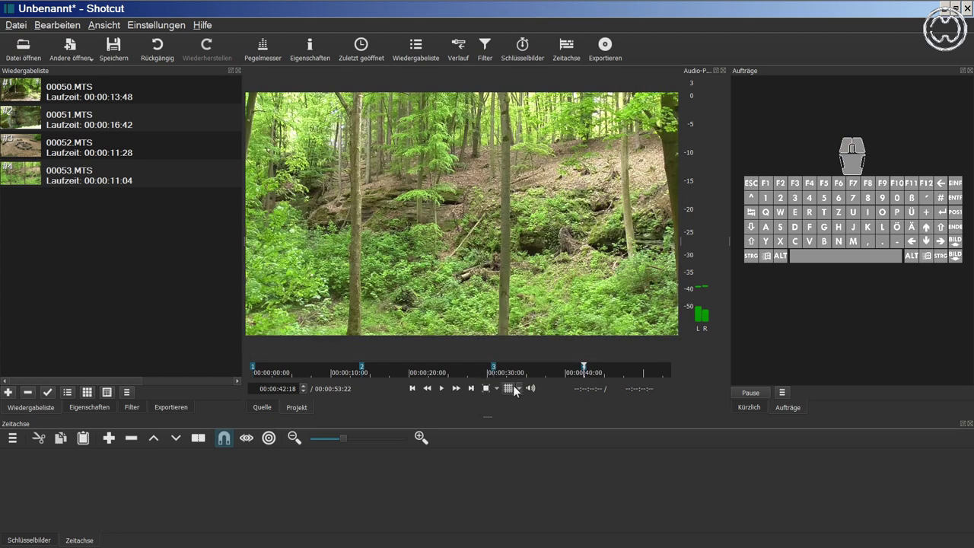
- Show the grid overlay on the preview, switch it to 16x16 Grid, and hide the overlay again
left_click(509, 389)
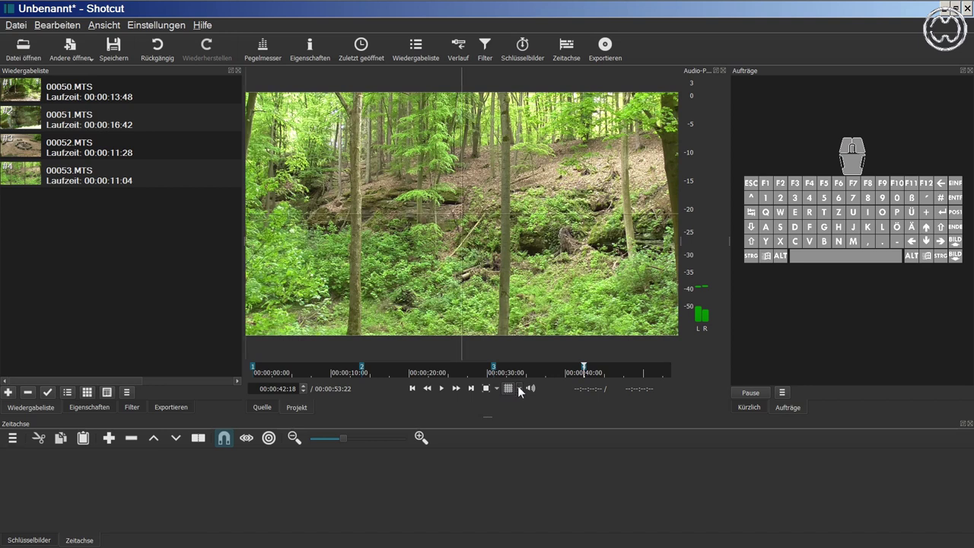
left_click(520, 389)
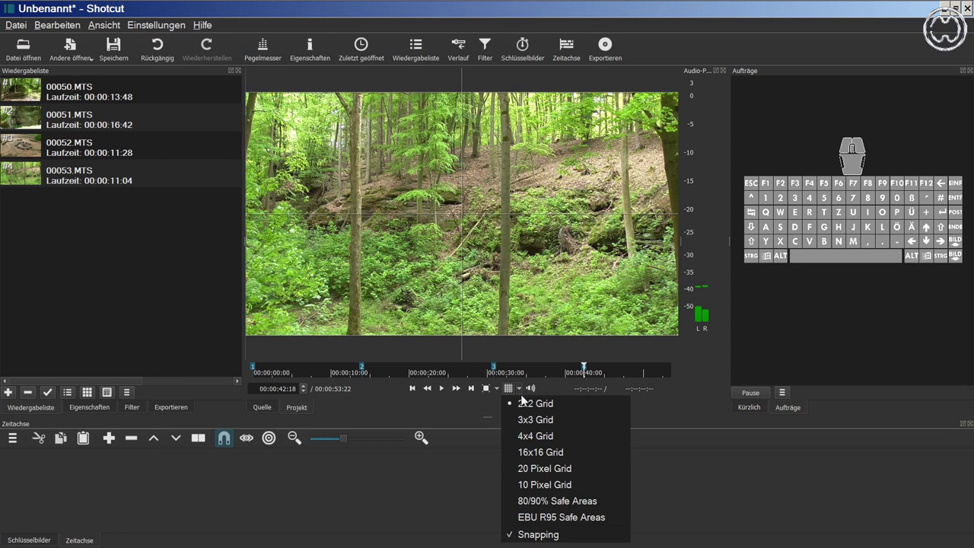
left_click(571, 452)
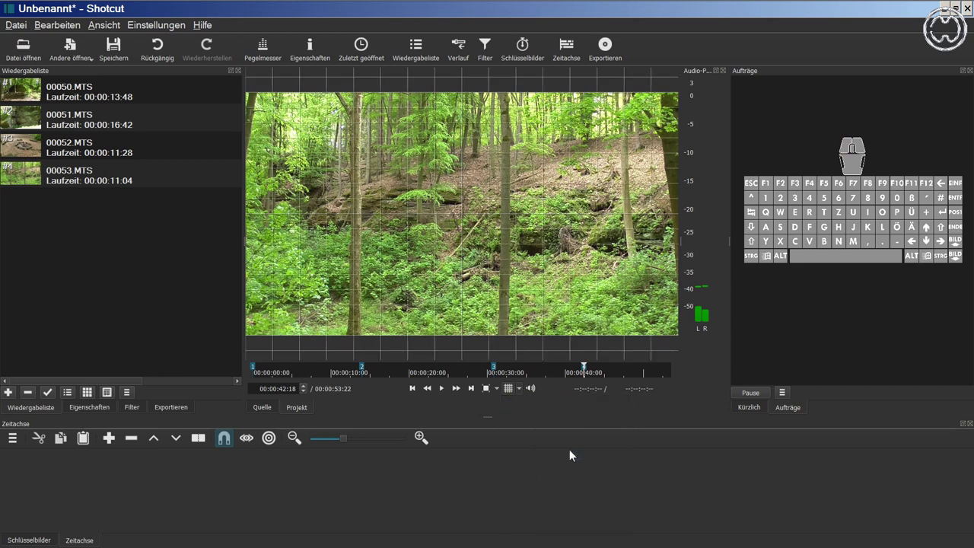
left_click(518, 389)
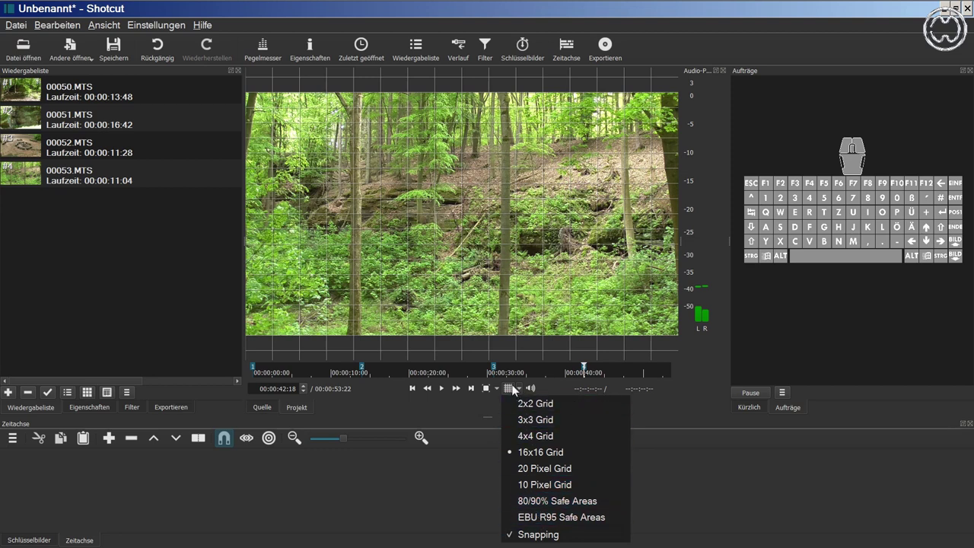
left_click(513, 390)
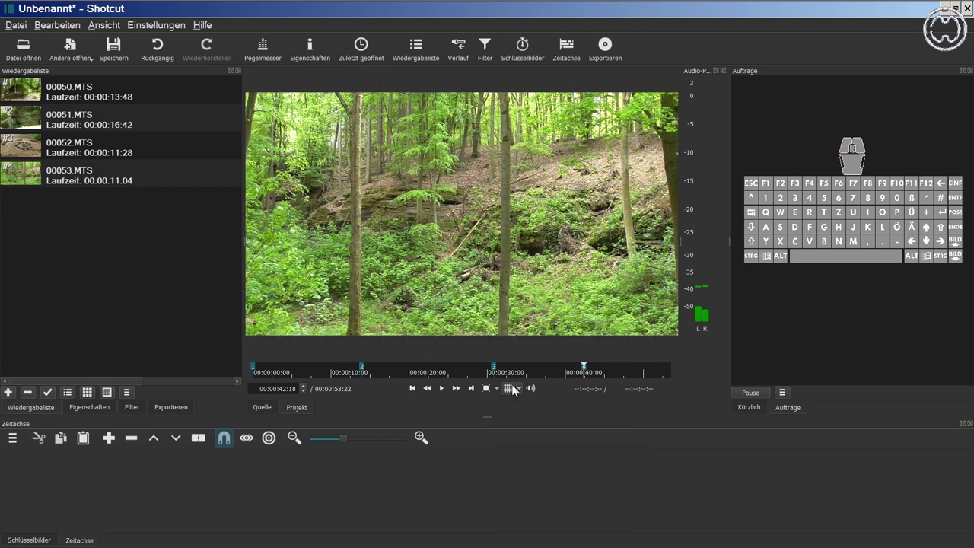
- Raise the player's volume slightly and close the volume control
left_click(531, 389)
mouse_move(530, 394)
mouse_move(537, 352)
left_mouse_down()
mouse_move(537, 295)
mouse_move(535, 344)
left_mouse_up()
left_click(533, 387)
- Switch to the source preview and load clip 00050.MTS, followed by clip 00051.MTS, from the playlist
left_click(267, 407)
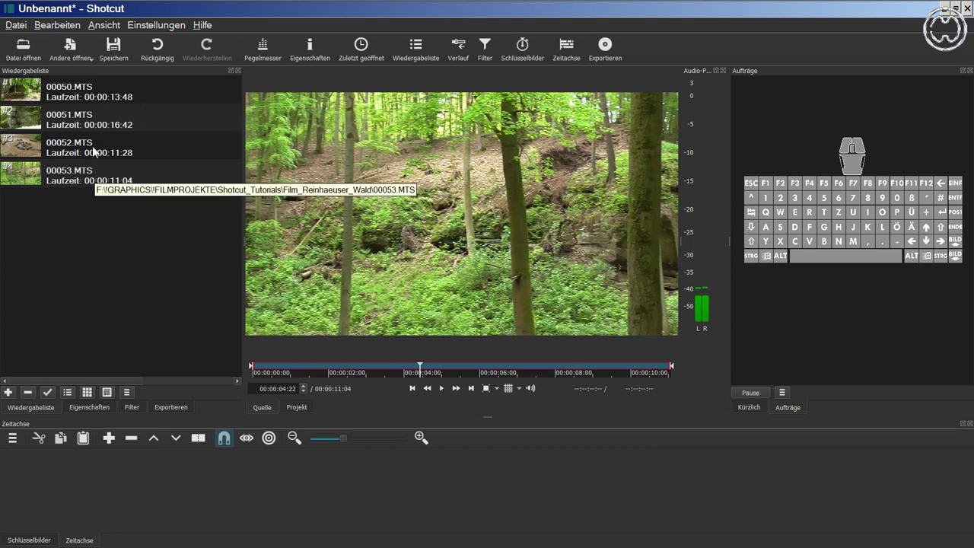
double_click(90, 96)
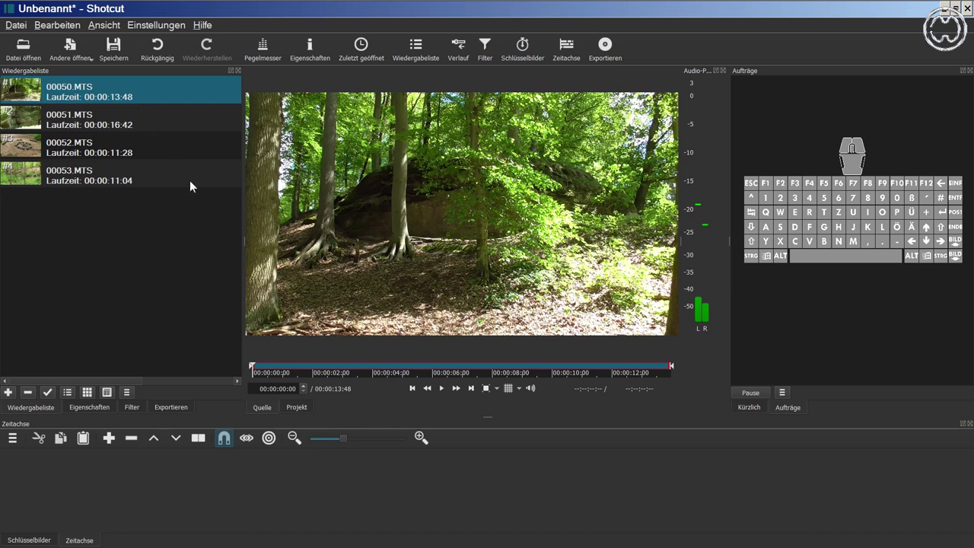
double_click(149, 119)
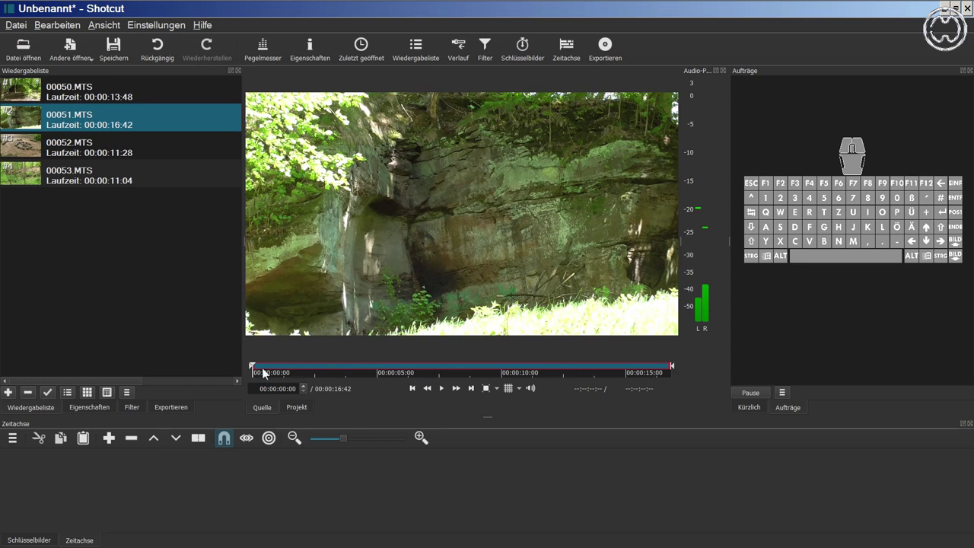
- Play and pause clip 00051.MTS in the source preview, and scrub forward to about 00:00:09:20
left_click_drag(253, 366, 263, 366)
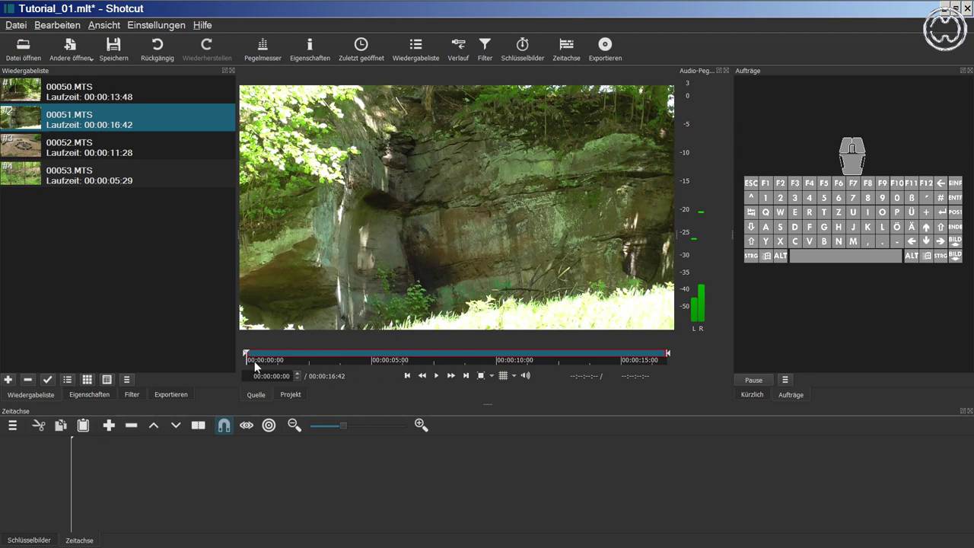
left_click(436, 376)
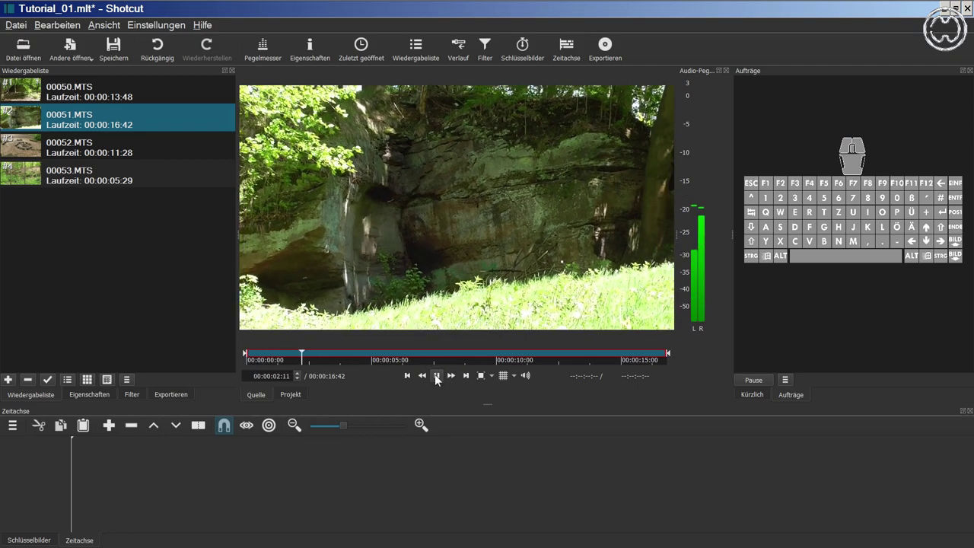
left_click(436, 376)
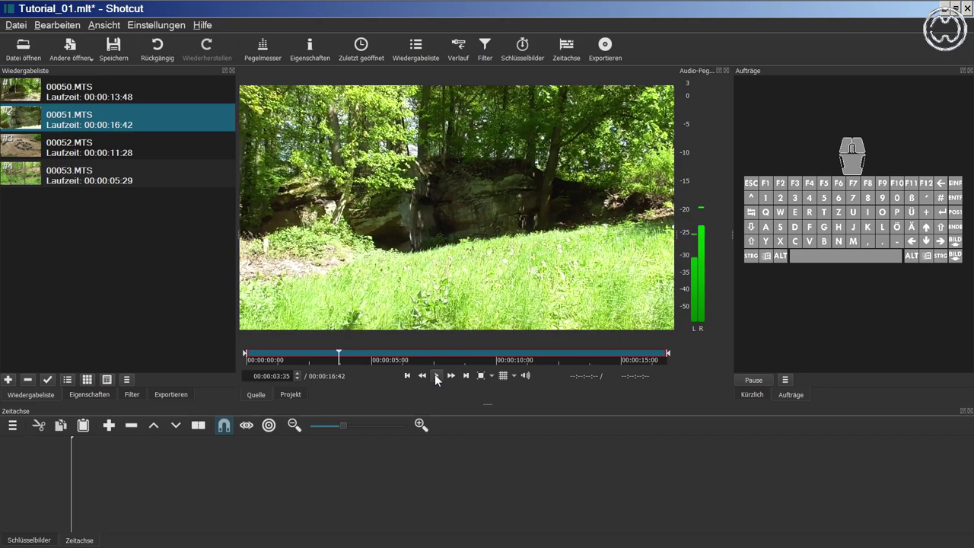
left_click(437, 376)
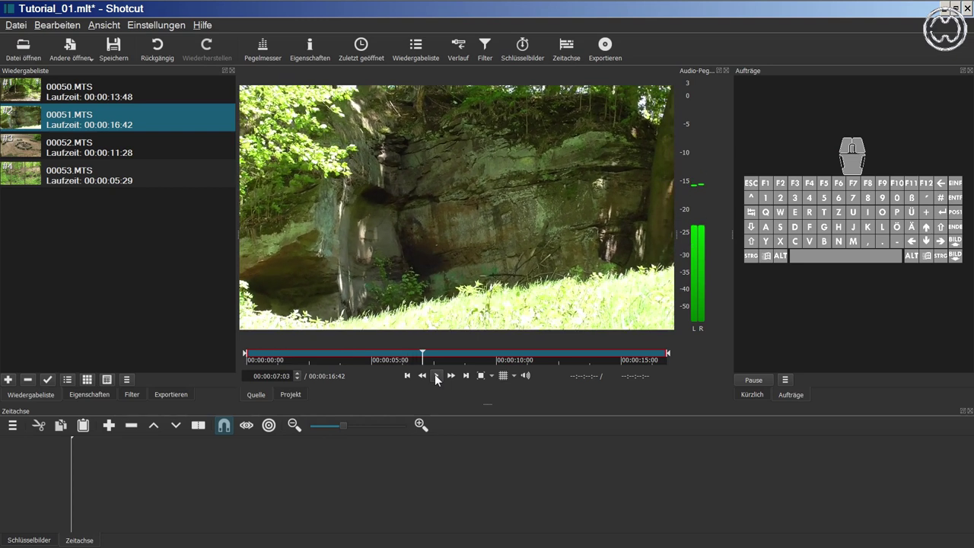
left_click_drag(429, 363, 482, 367)
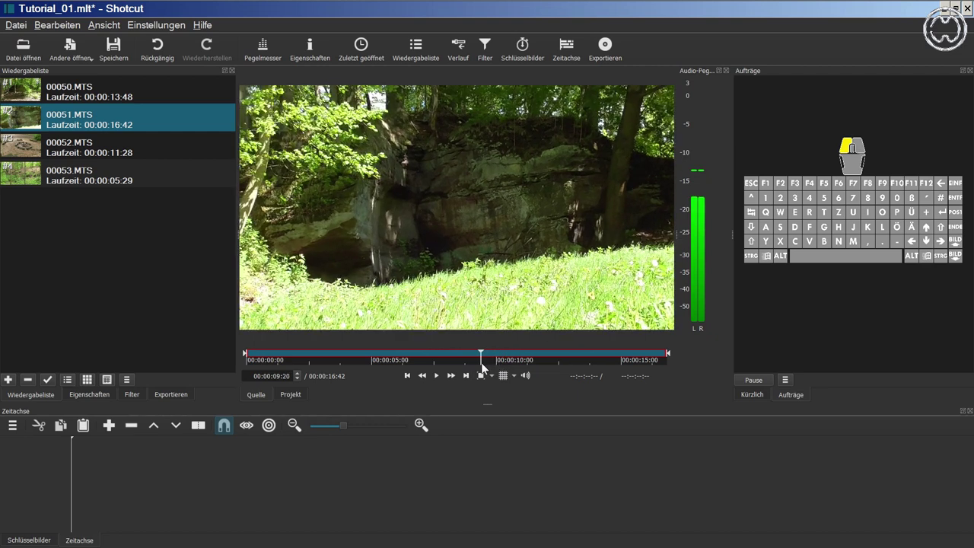
- Toggle the Audio beim Scrubbing player setting and scrub back through clip 00051.MTS
left_click(149, 26)
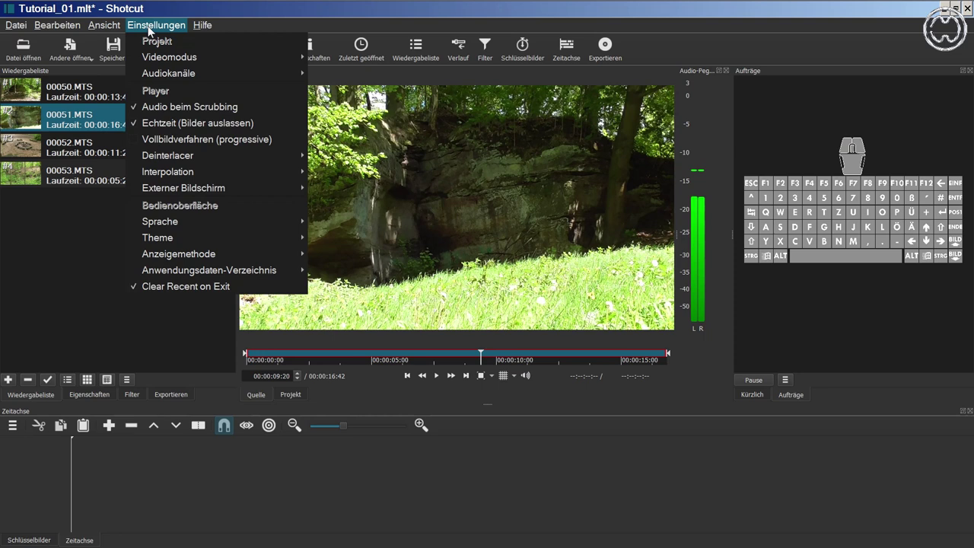
left_click(136, 108)
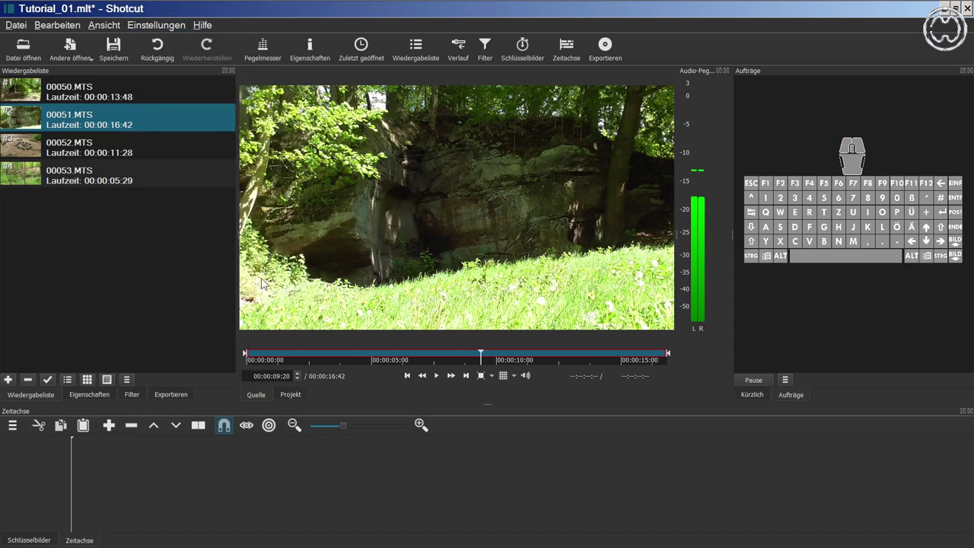
left_click_drag(479, 366, 392, 363)
- Set the in point of clip 00051.MTS at 00:00:04:17
left_click_drag(286, 362, 355, 363)
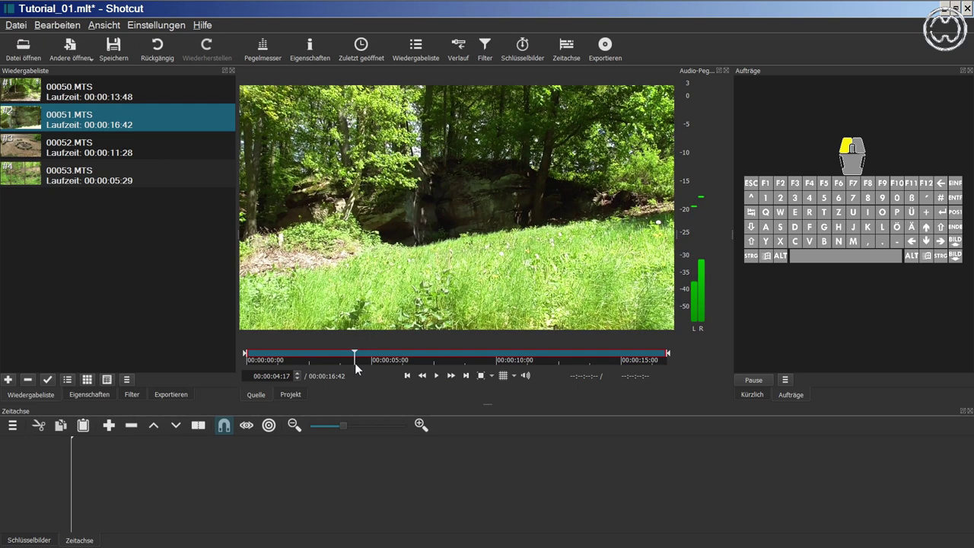
left_click_drag(354, 363, 355, 363)
key("i")
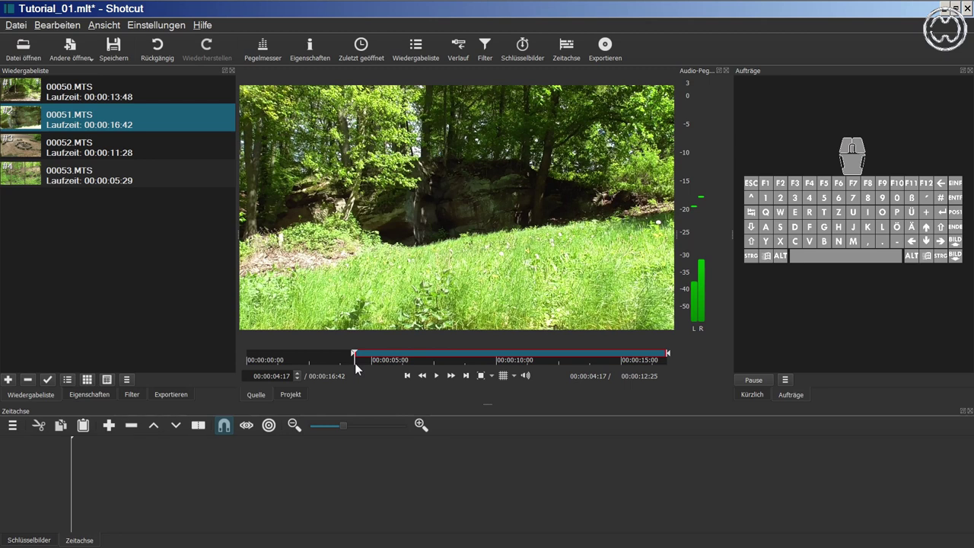
key("i")
- Set the out point of clip 00051.MTS at 00:00:10:36 and append the trimmed clip to the end of the playlist
left_click(371, 360)
left_click(390, 360)
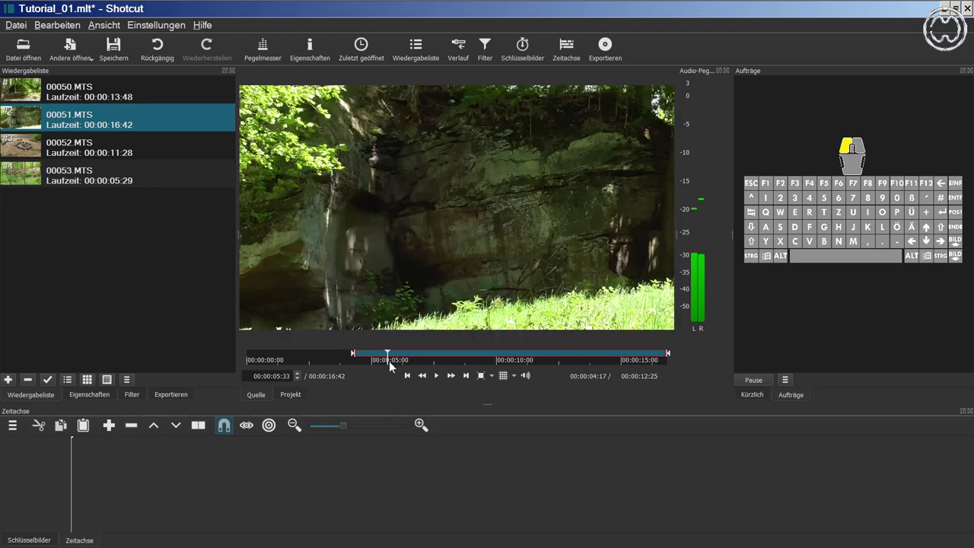
left_click_drag(381, 361, 514, 362)
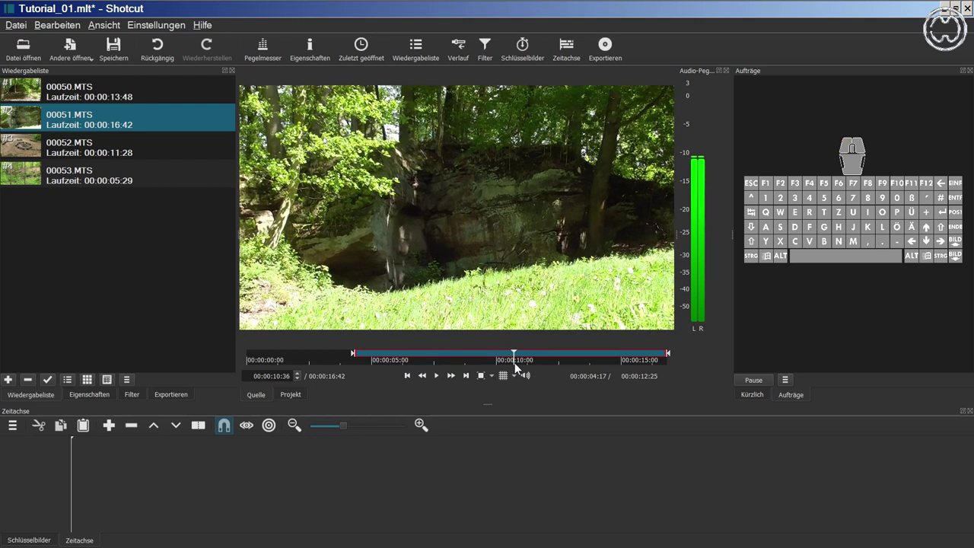
key("o")
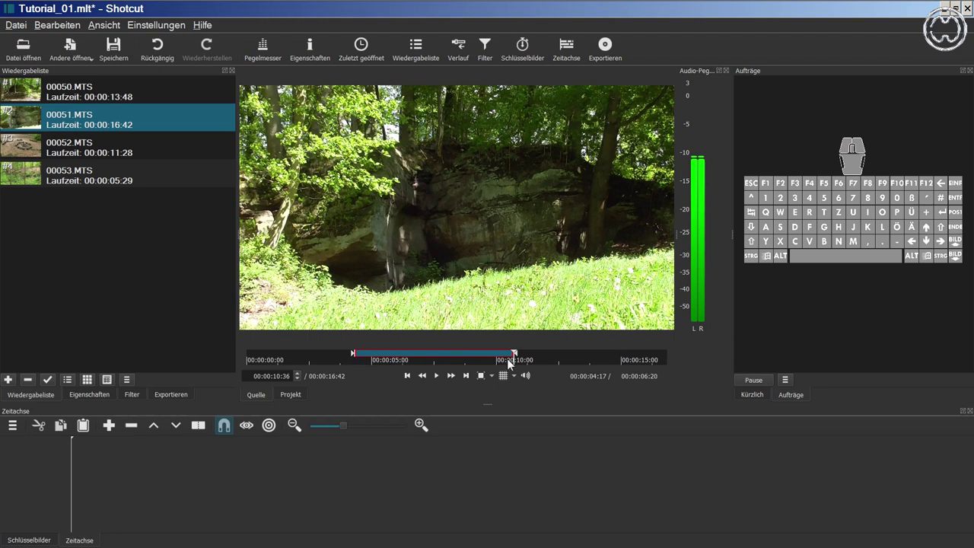
left_click(500, 216)
left_click_drag(500, 214, 17, 220)
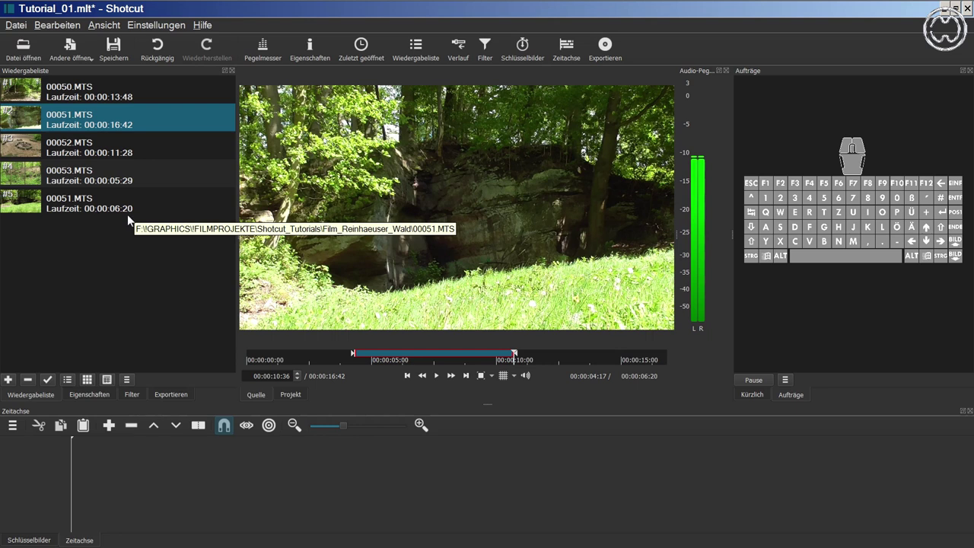
- Move the trimmed 00051.MTS clip directly below its untrimmed original in the playlist and remove the untrimmed original
left_click_drag(72, 197, 76, 134)
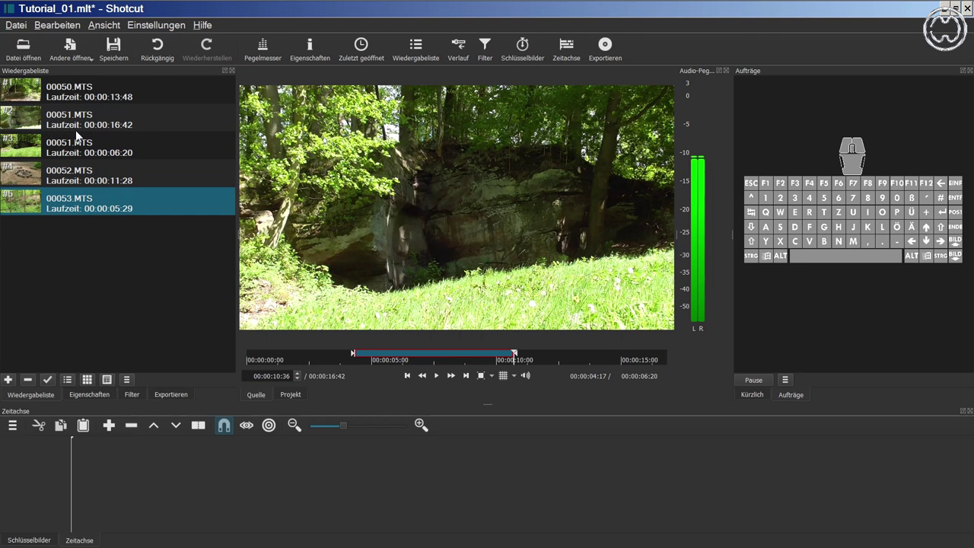
left_click(123, 150)
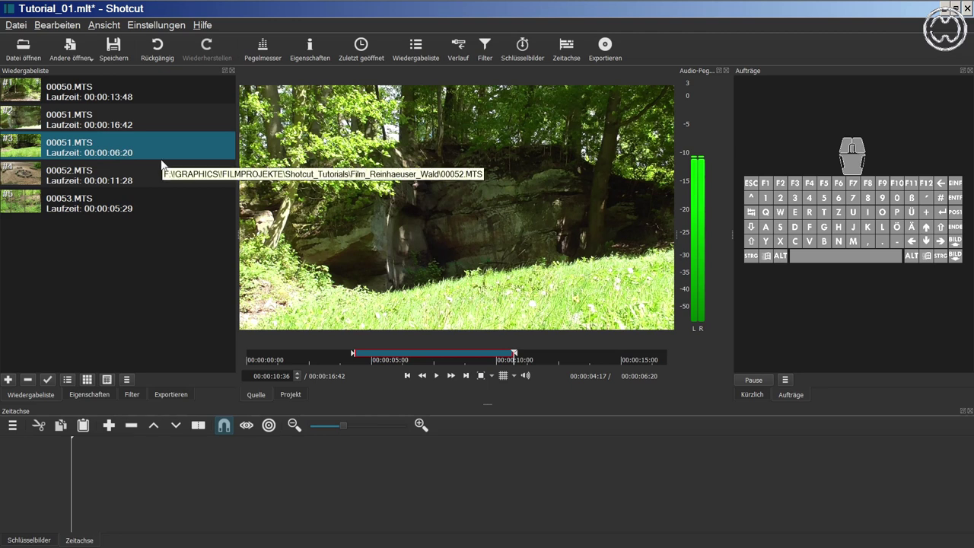
left_click(140, 124)
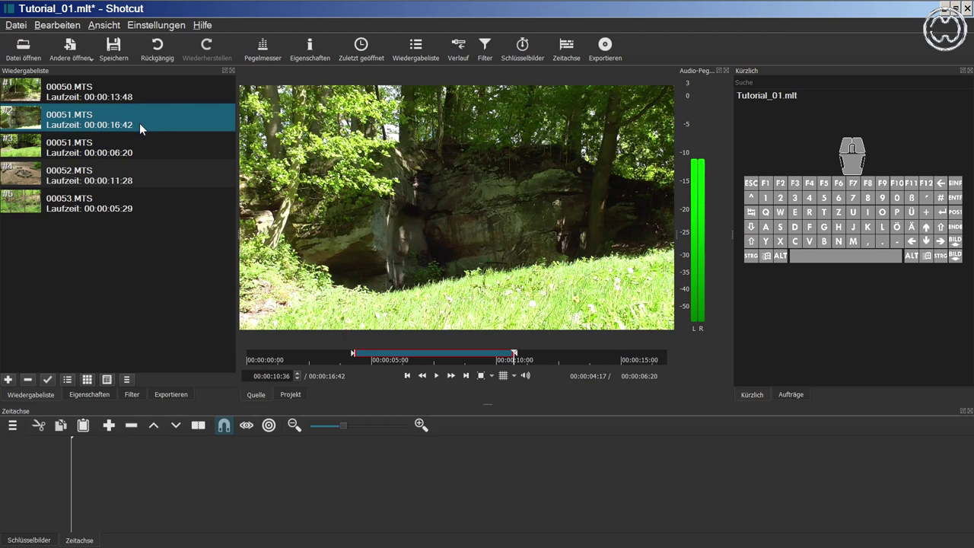
right_click(139, 122)
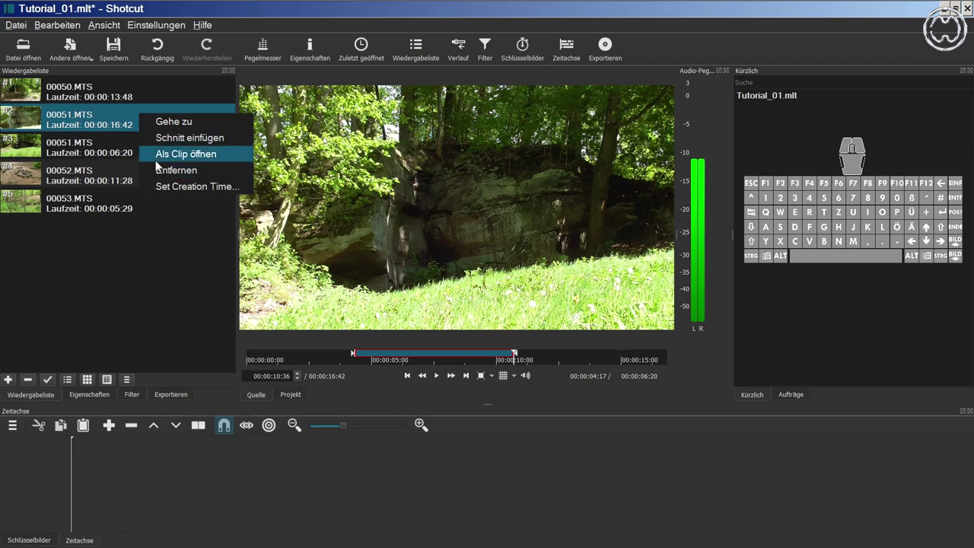
left_click(129, 123)
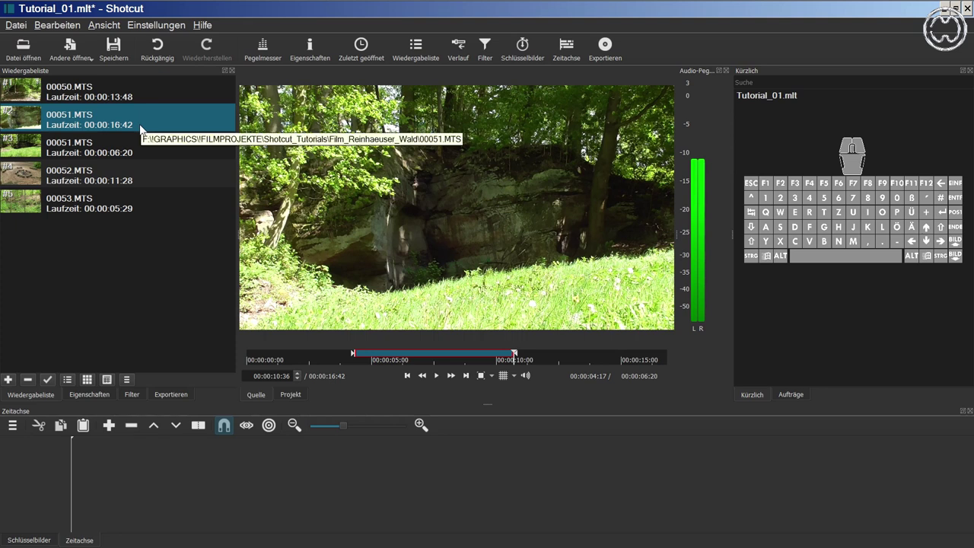
key("Delete")
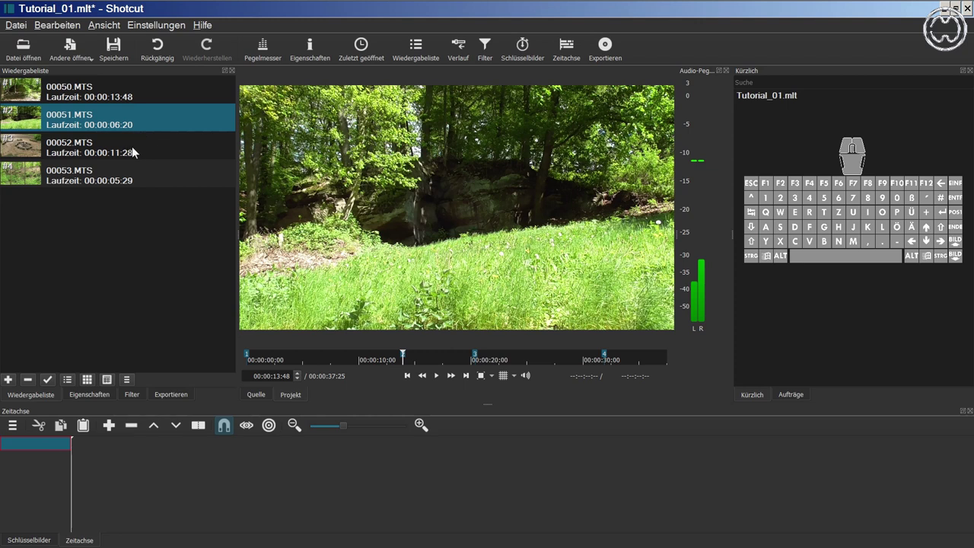
- Load clip 00052.MTS into the source preview and place it at the start of the empty timeline
left_click(133, 152)
double_click(132, 152)
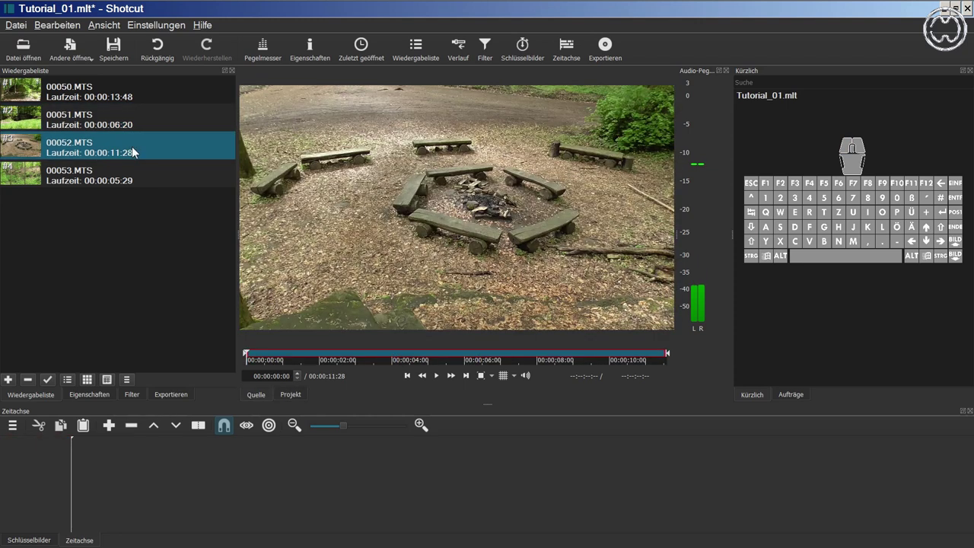
left_click_drag(132, 147, 204, 469)
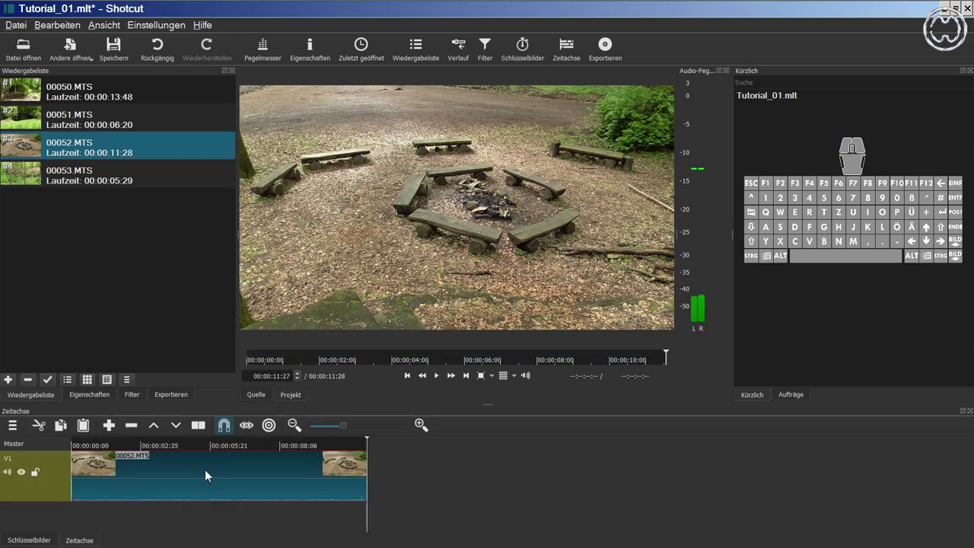
- Append a second copy of 00052.MTS from the source preview directly after the first clip on track V1, and move the playhead to 00:00:17:17
left_click(195, 464)
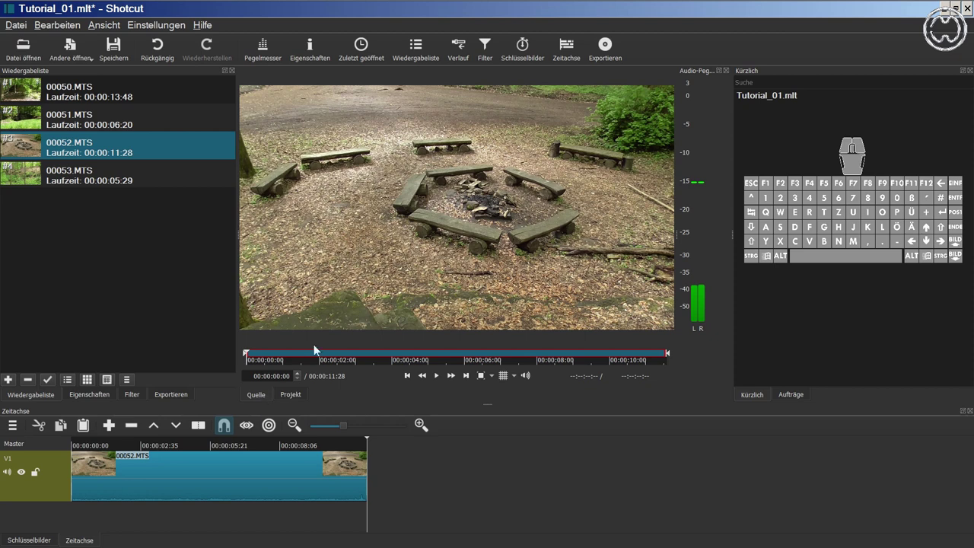
left_click_drag(436, 188, 370, 476)
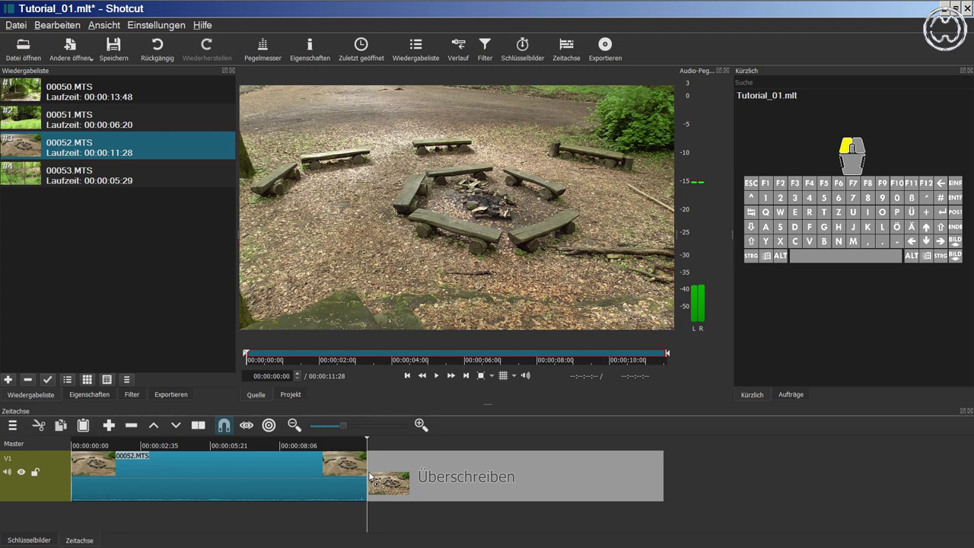
left_click_drag(369, 476, 370, 477)
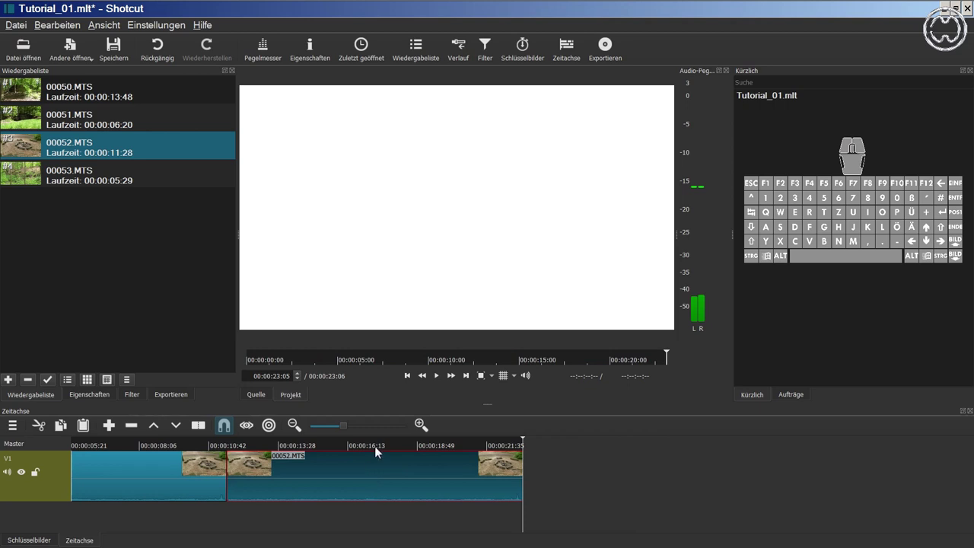
left_click(374, 446)
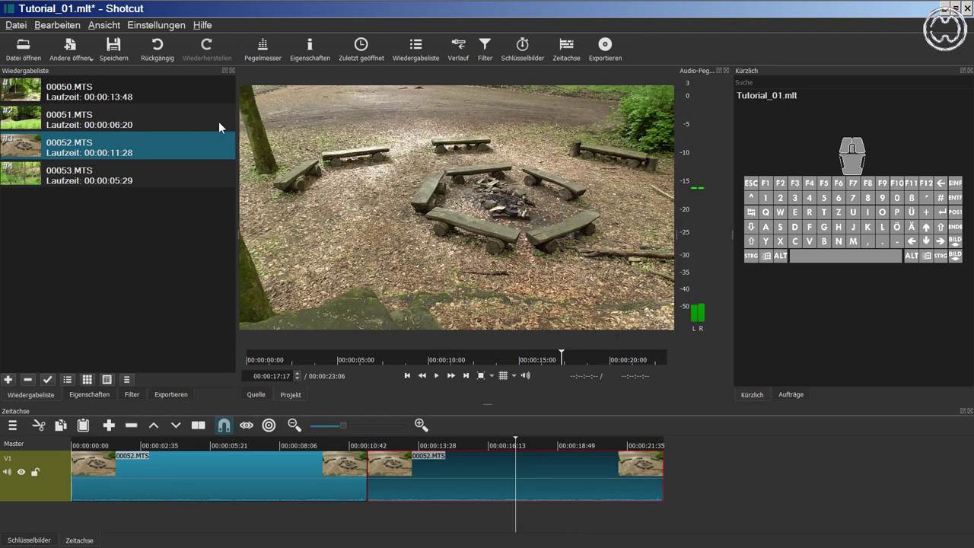
- Load the trimmed clip 00051.MTS and try to insert it between the two 00052.MTS clips on track V1
double_click(86, 125)
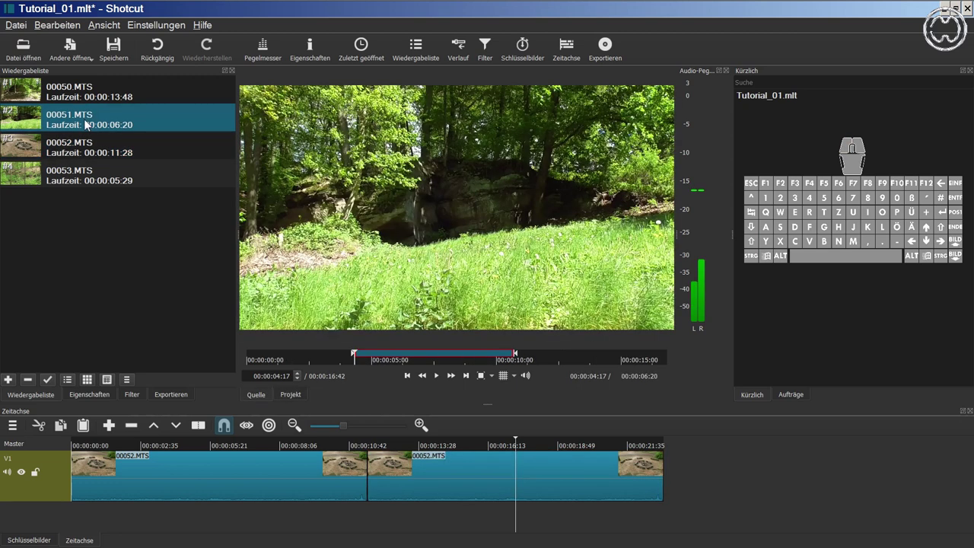
left_click(86, 125)
left_click_drag(86, 125, 355, 477)
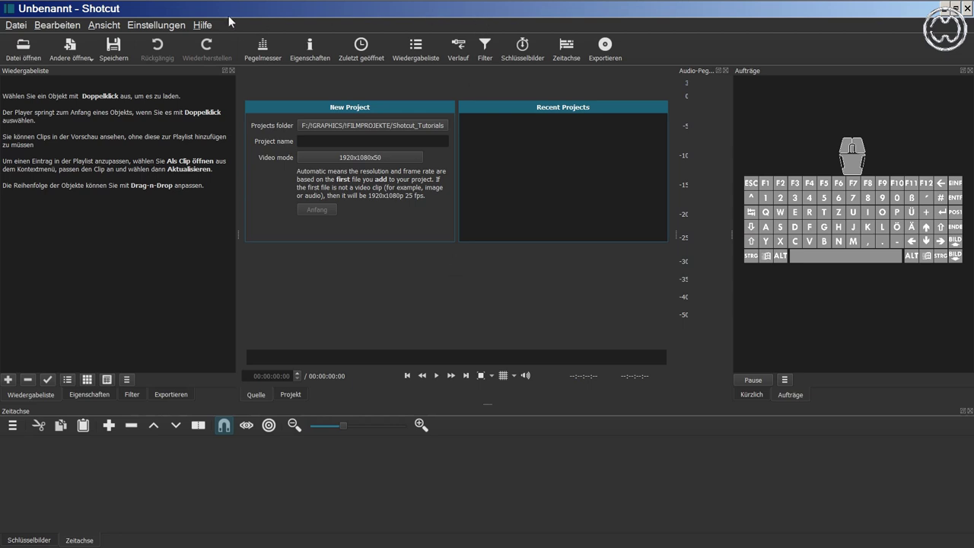
- Show the application data directory and open its autosave folder
left_click(147, 25)
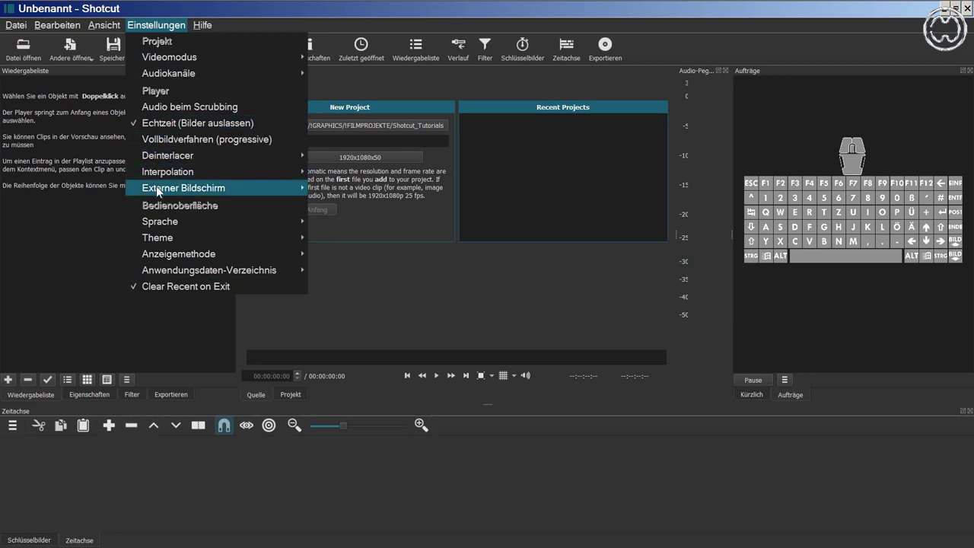
mouse_move(185, 270)
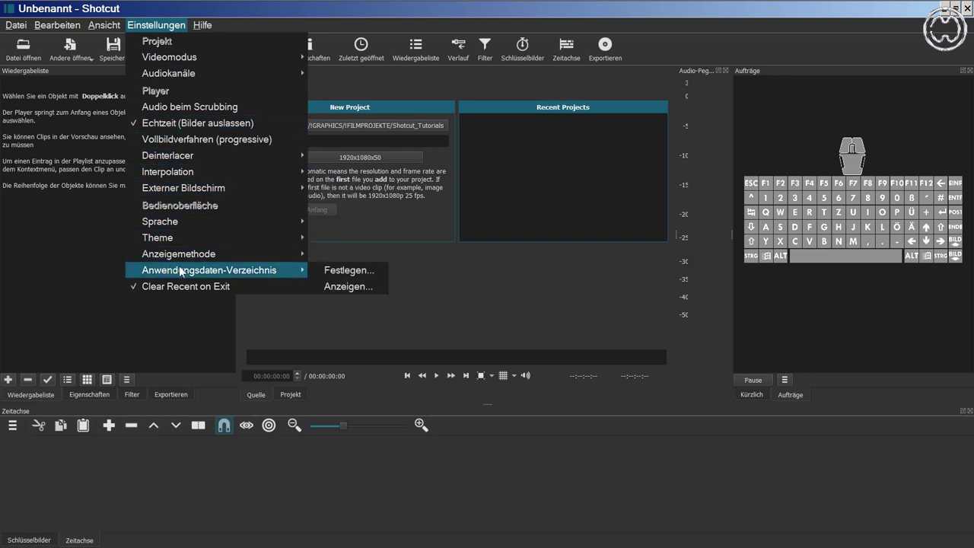
left_click(333, 287)
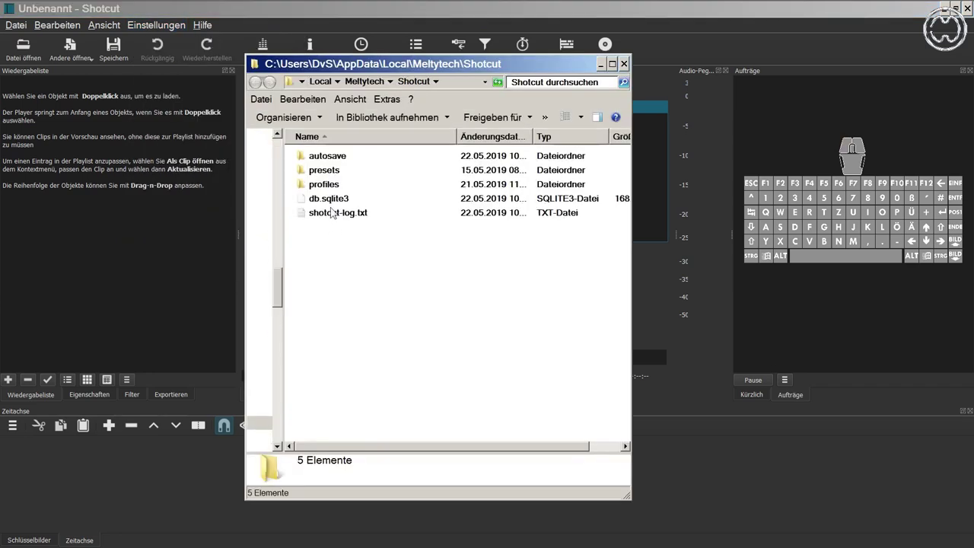
double_click(330, 157)
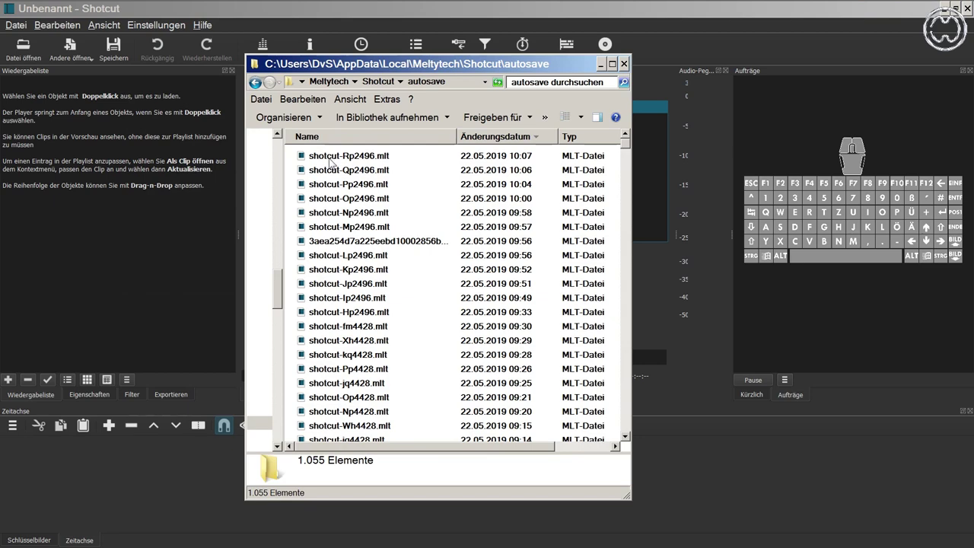
- Sort the autosave files by modification date with the newest first, and open the newest backup, shotcut-Rp2496.mlt
mouse_move(626, 144)
left_mouse_down()
mouse_move(625, 410)
mouse_move(620, 143)
left_mouse_up()
left_click(477, 145)
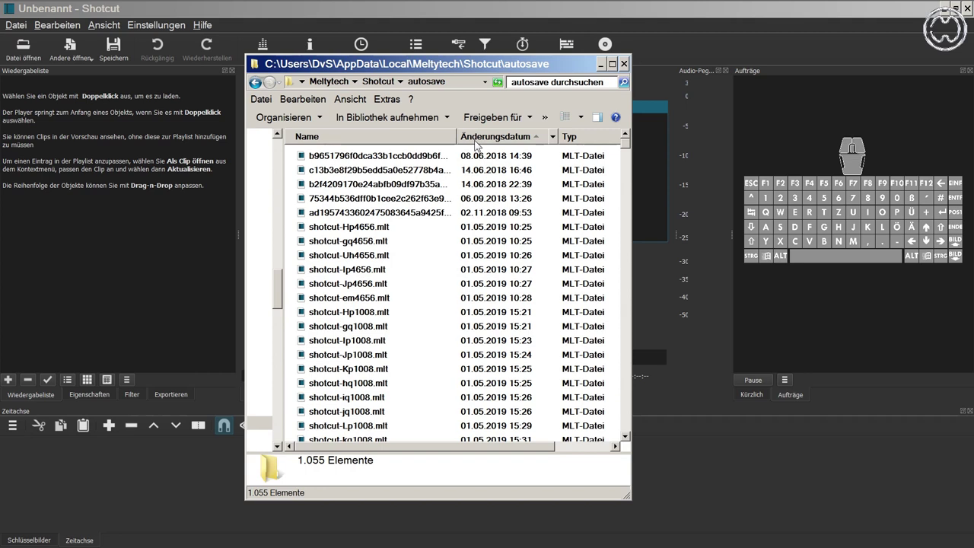
left_click(477, 145)
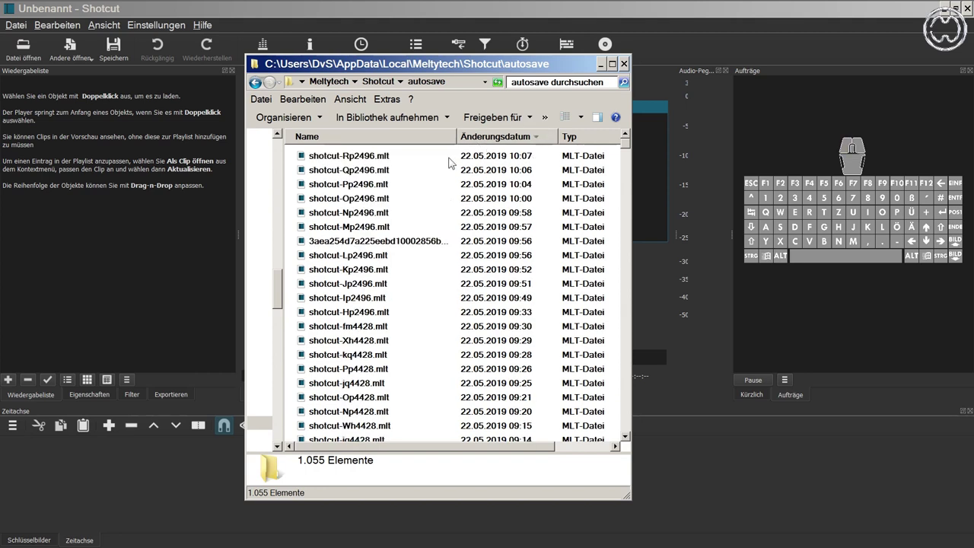
left_click(365, 158)
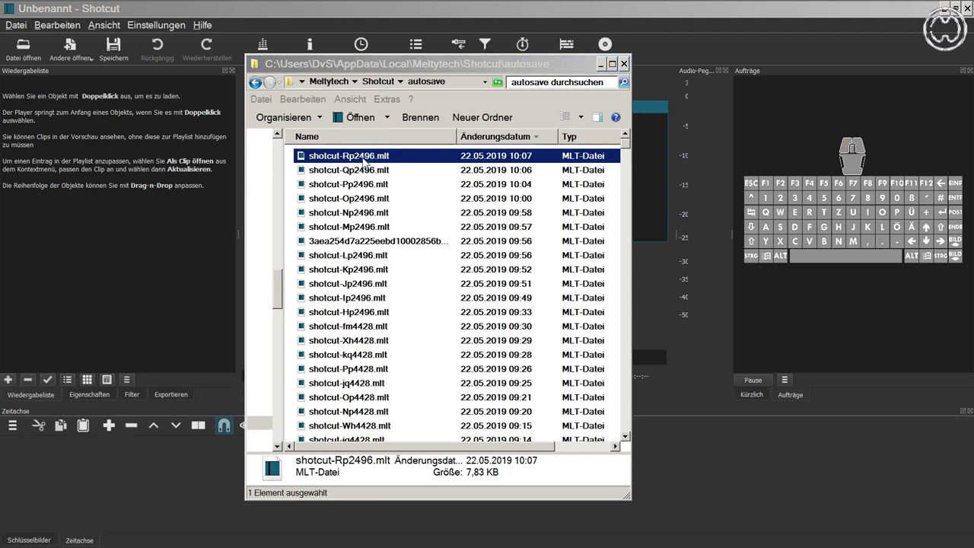
double_click(364, 156)
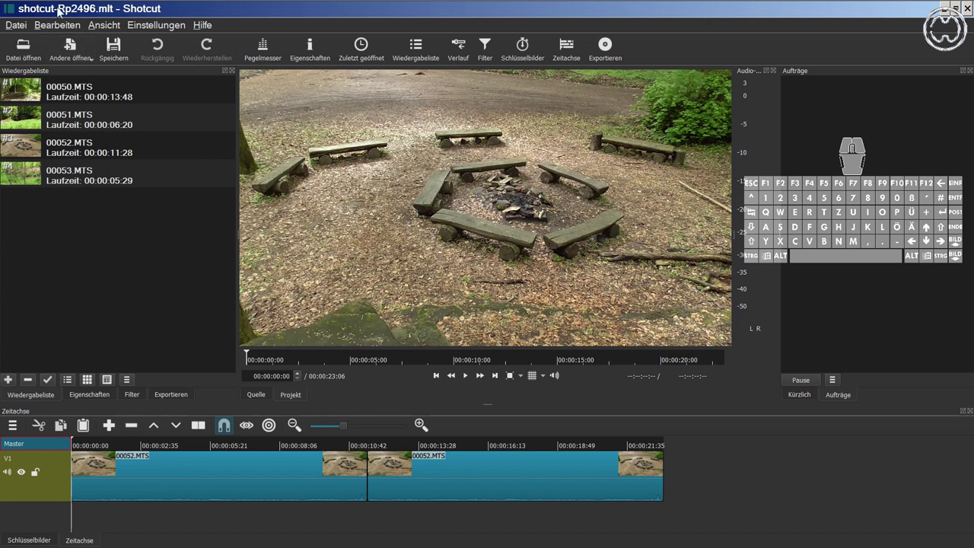
- Save the recovered project as Tutorial_01.mlt in F:\!GRAPHICS\!FILMPROJEKTE\Shotcut_Tutorials, replacing the existing file
left_click(20, 27)
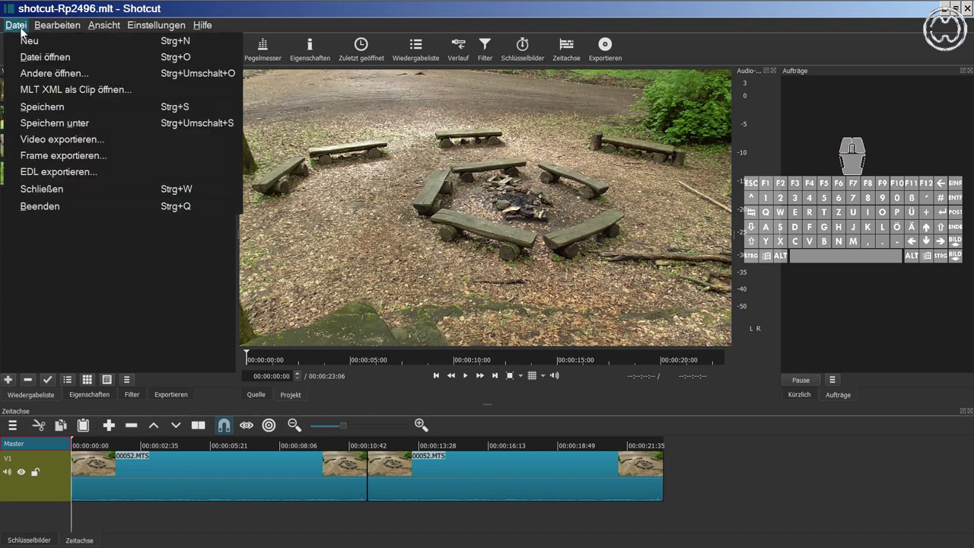
left_click(30, 124)
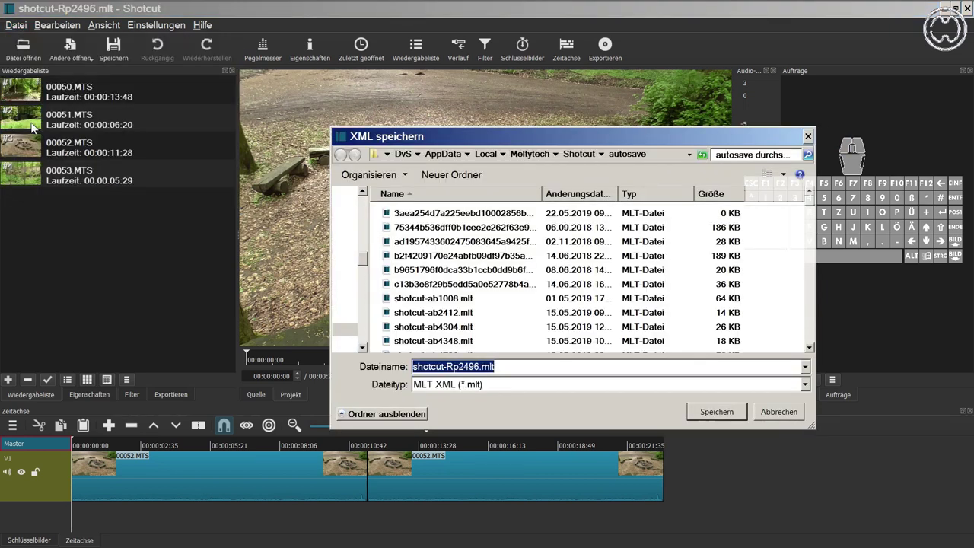
left_click(387, 154)
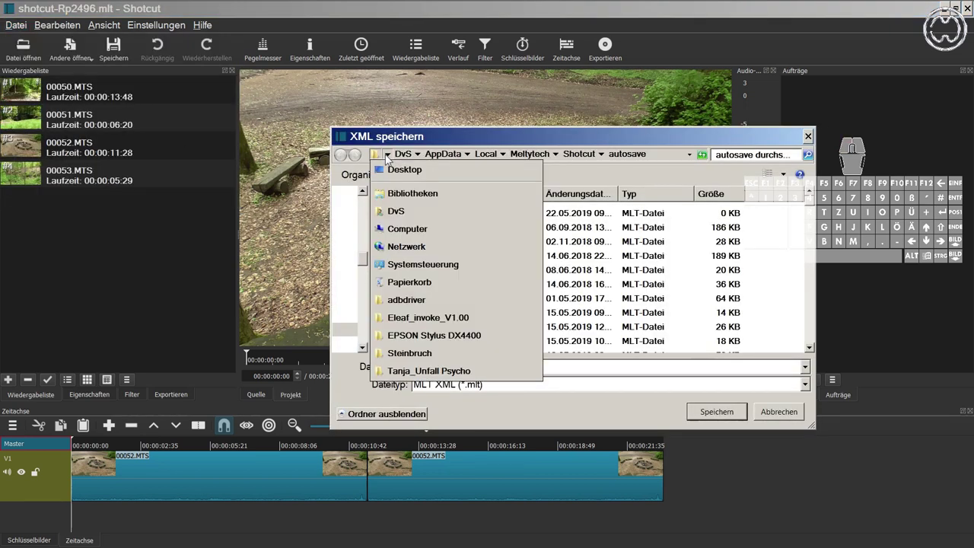
left_click(406, 226)
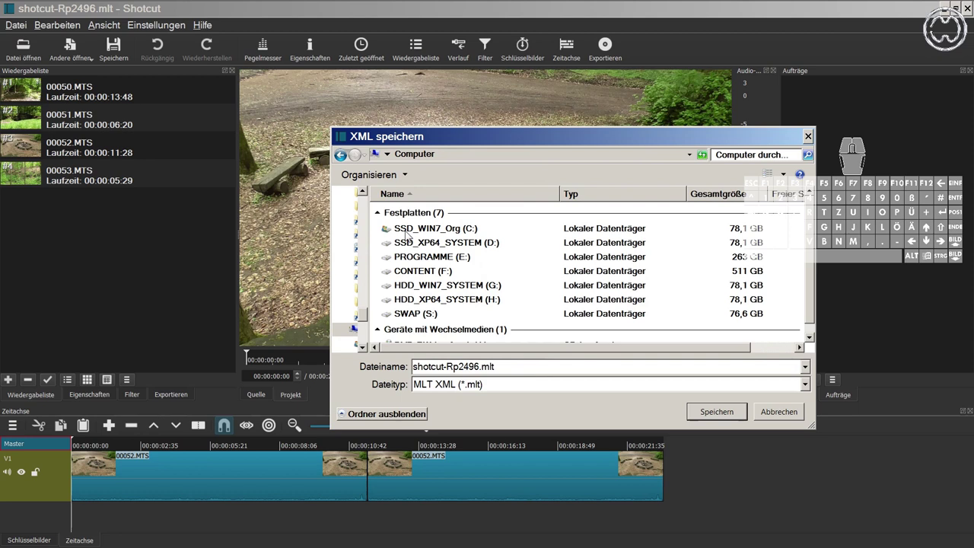
double_click(413, 271)
double_click(411, 213)
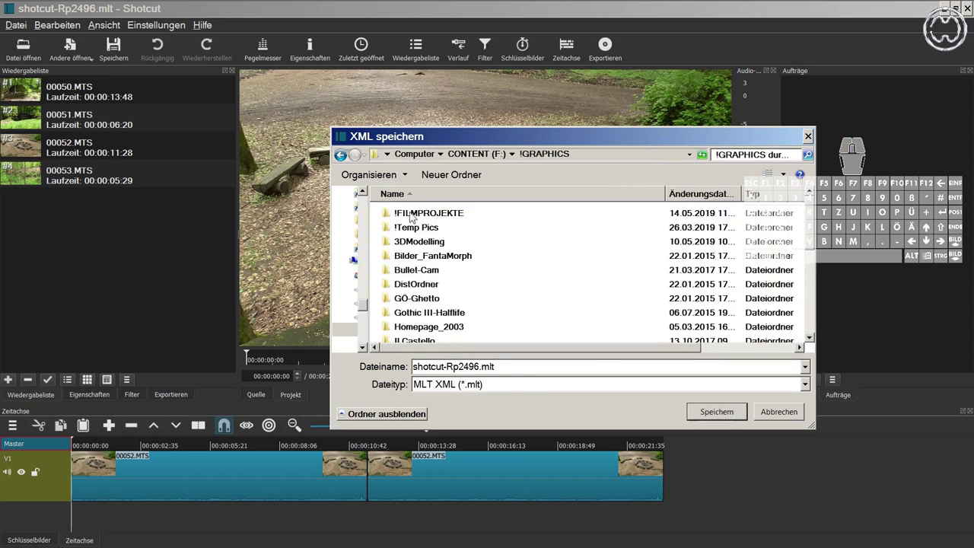
double_click(411, 213)
double_click(411, 213)
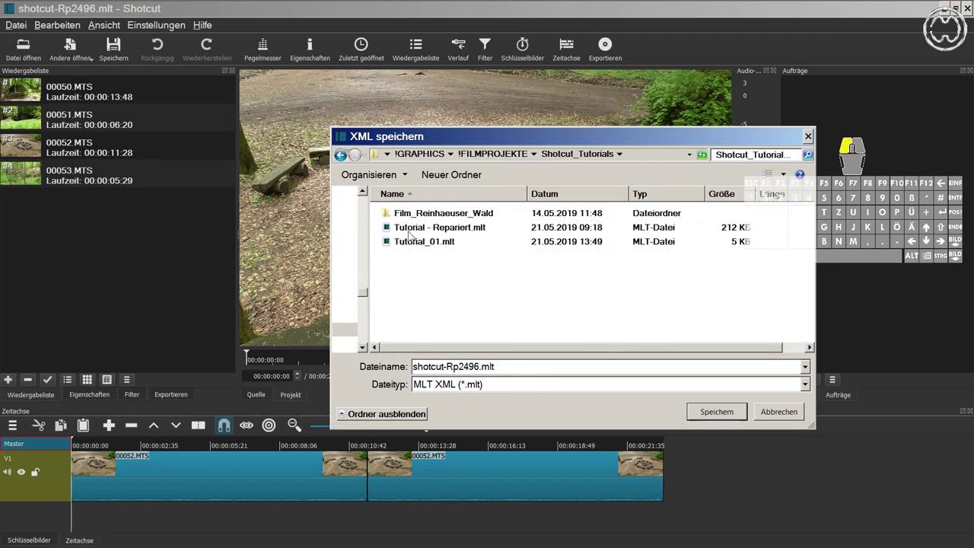
left_click(408, 244)
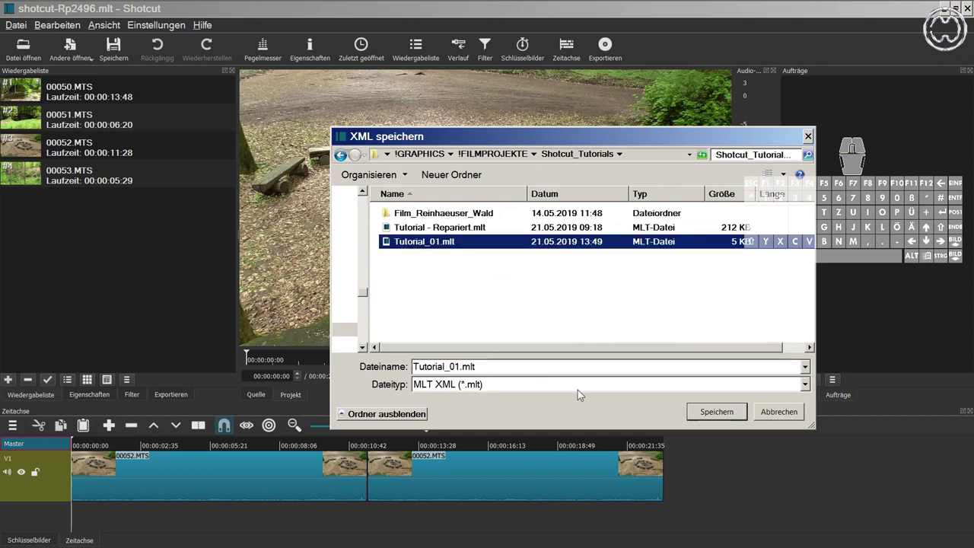
left_click(707, 412)
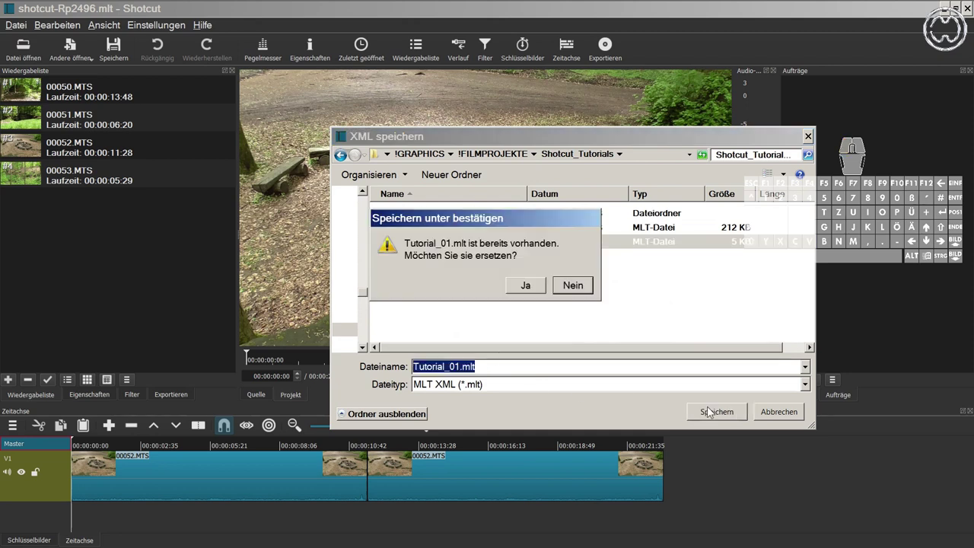
left_click(520, 286)
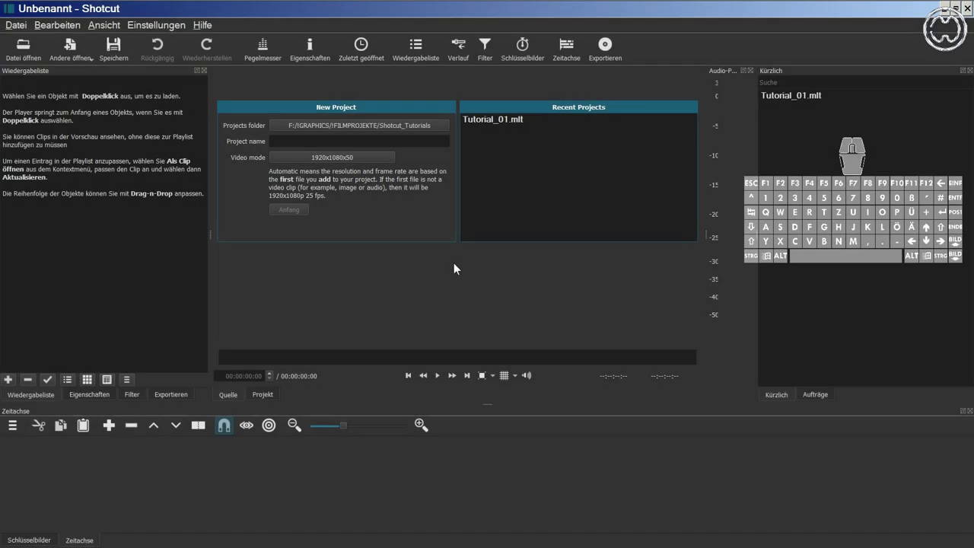
- Open the recent project Tutorial_01.mlt and narrow the preview area beside the audio level meter
left_click(507, 121)
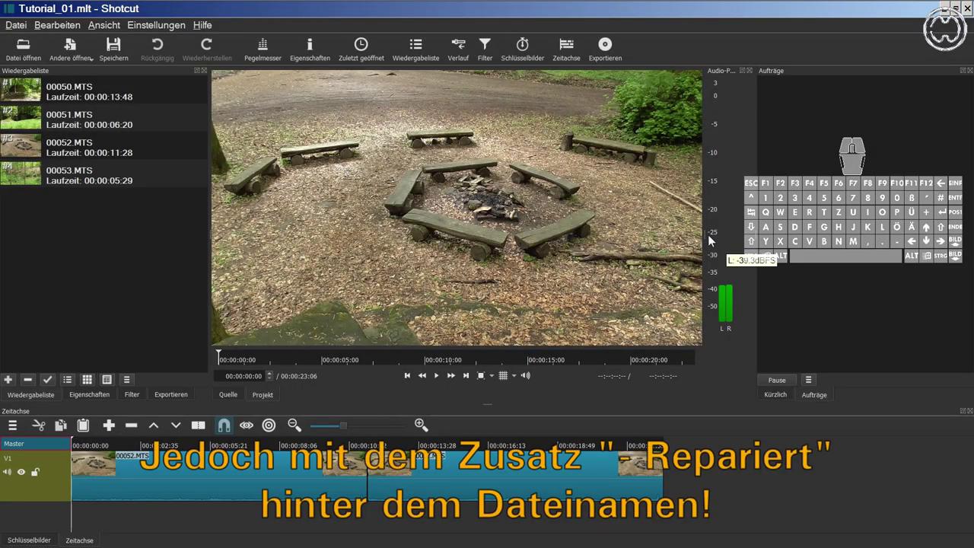
left_click_drag(702, 234, 674, 237)
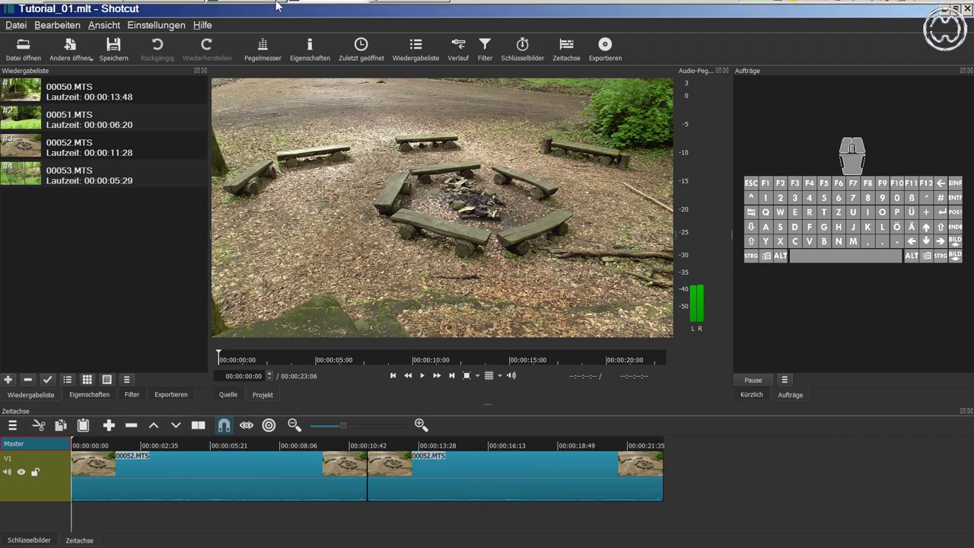
- Switch to the second, untitled Shotcut window and close it without saving its changes
mouse_move(289, 4)
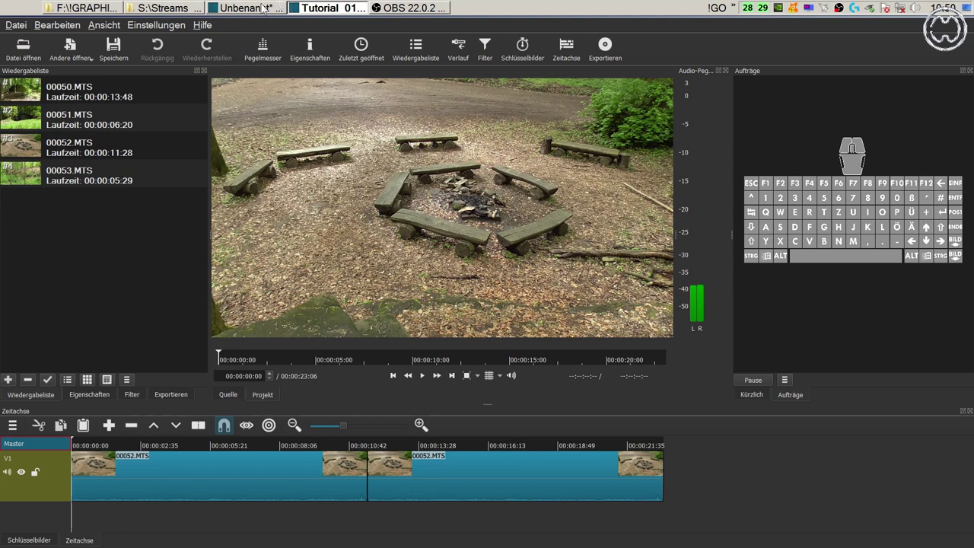
left_click(264, 8)
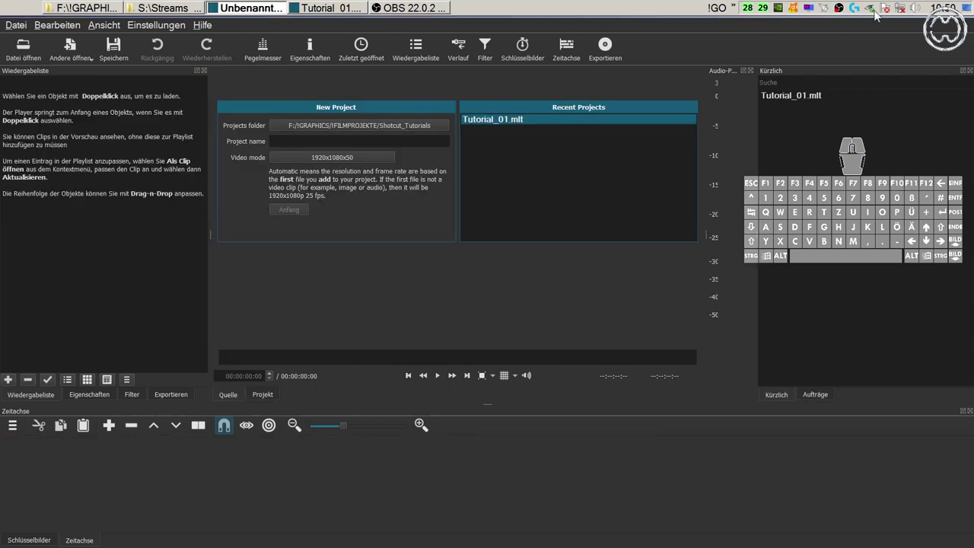
left_click(967, 7)
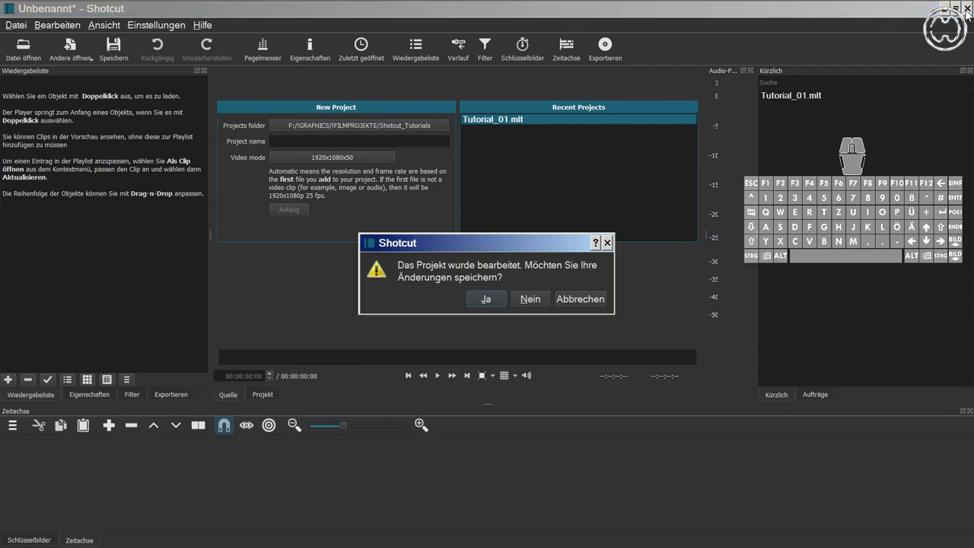
left_click(531, 299)
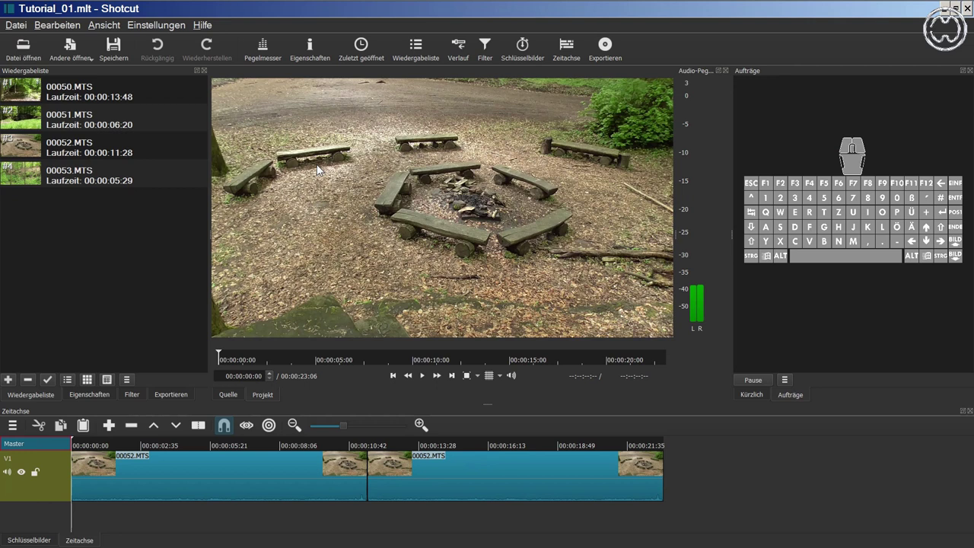
- Try lifting the first 00052.MTS clip off track V1 without shifting the following clip, undoing each removal
key("ctrl+z")
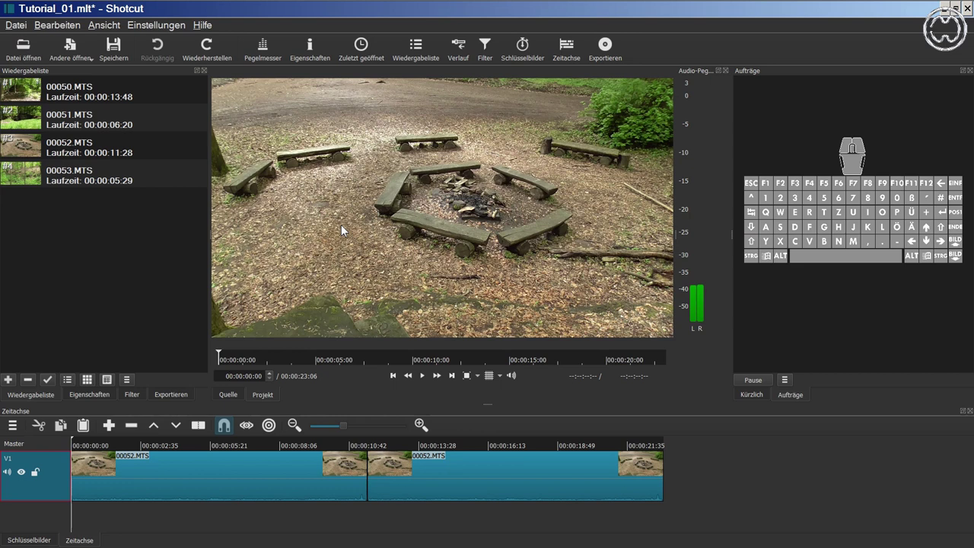
right_click(214, 466)
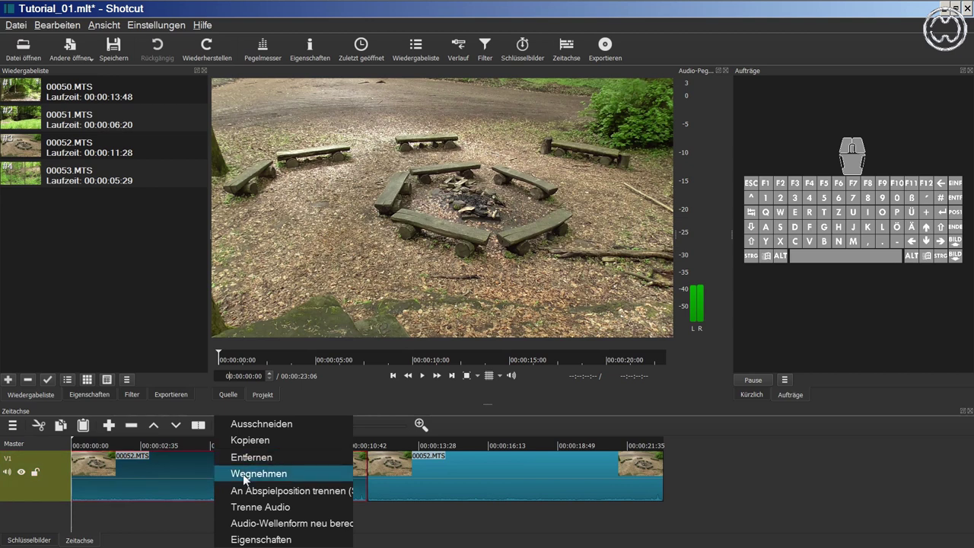
left_click(243, 474)
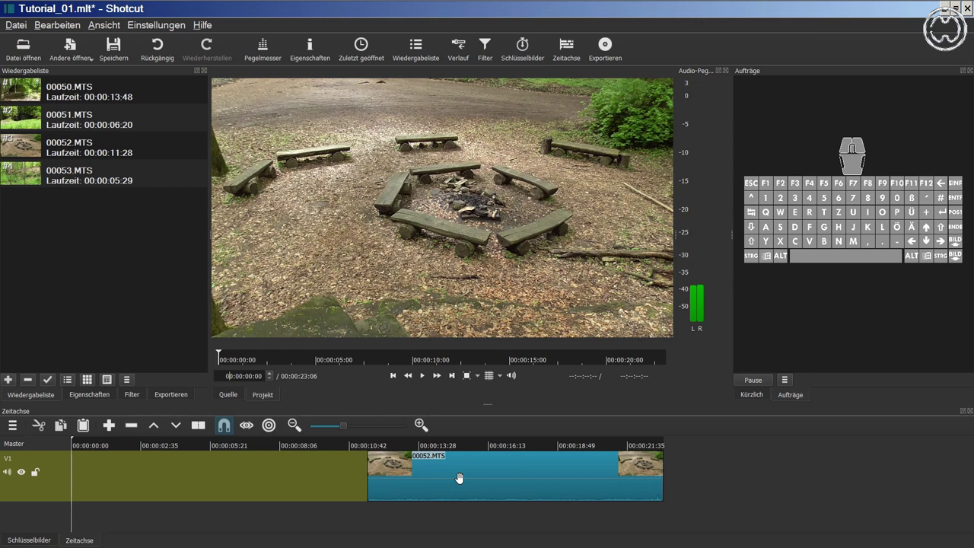
left_click(153, 54)
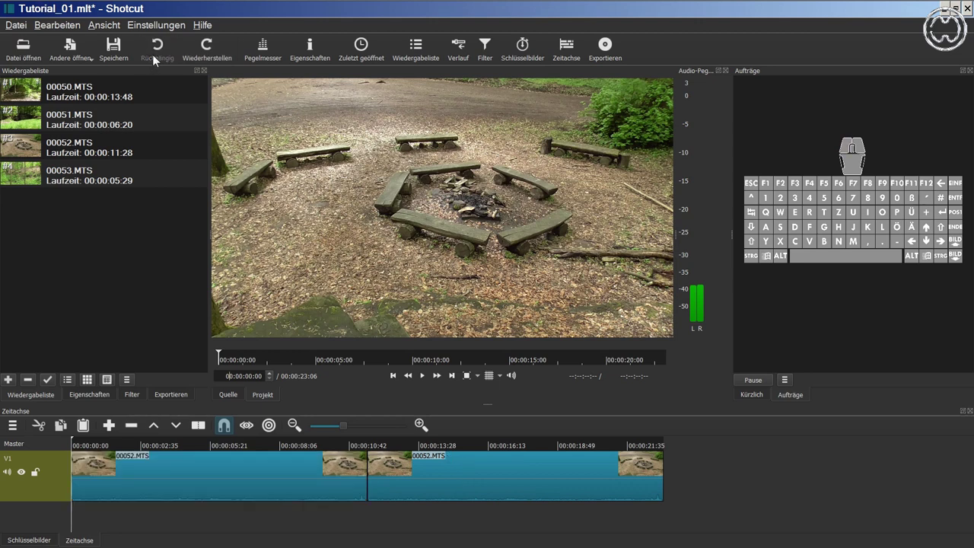
left_click(199, 488)
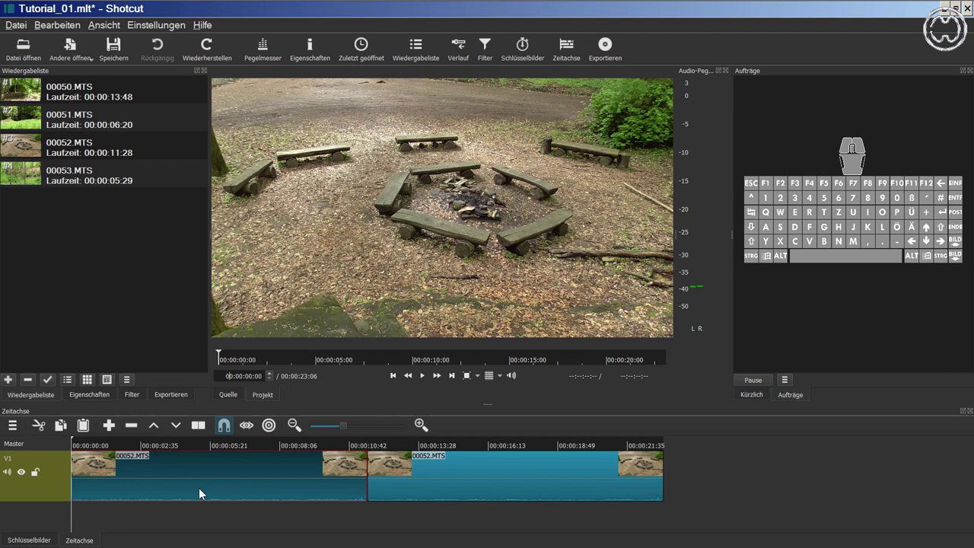
key("Delete")
left_click(144, 47)
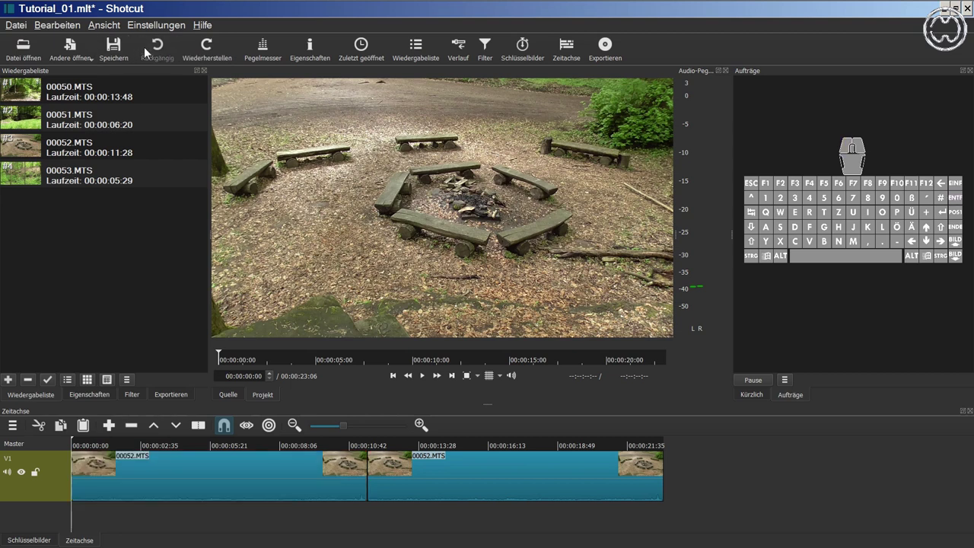
left_click(154, 426)
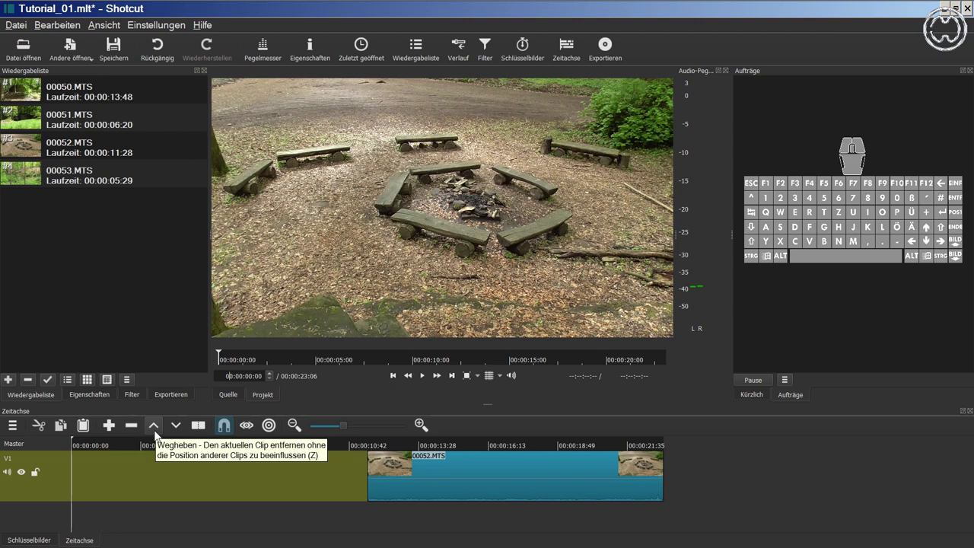
left_click(162, 52)
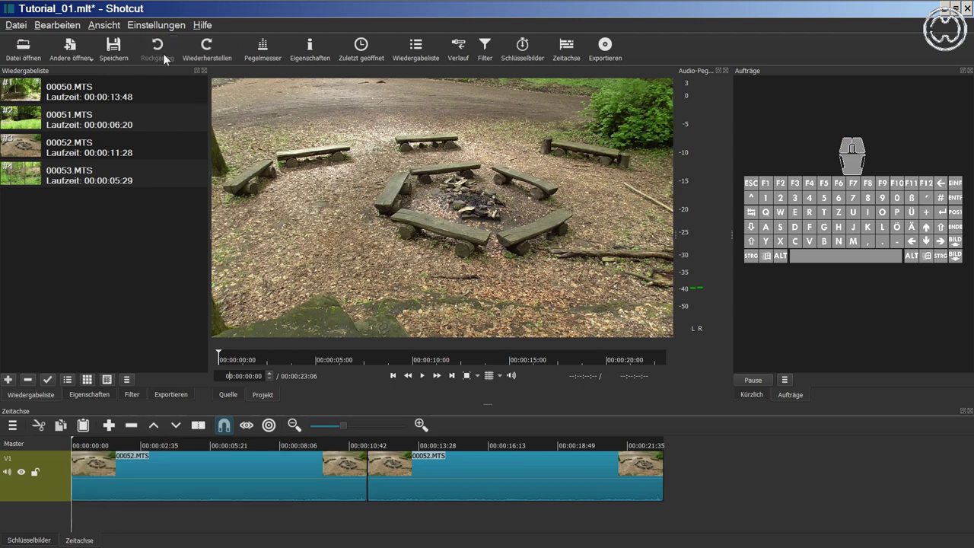
- Try removing the first 00052.MTS clip from track V1 so the following clip closes the gap, and undo the removal
right_click(213, 477)
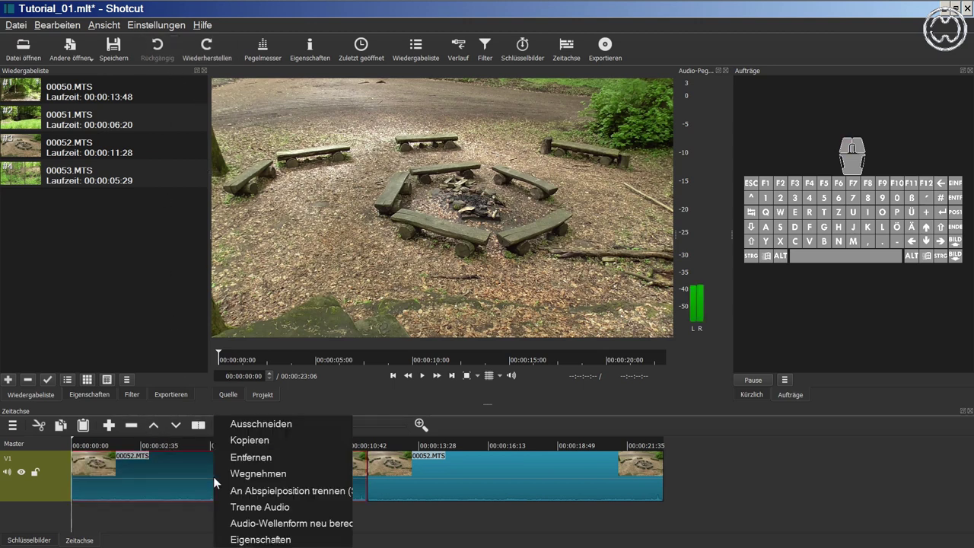
left_click(254, 456)
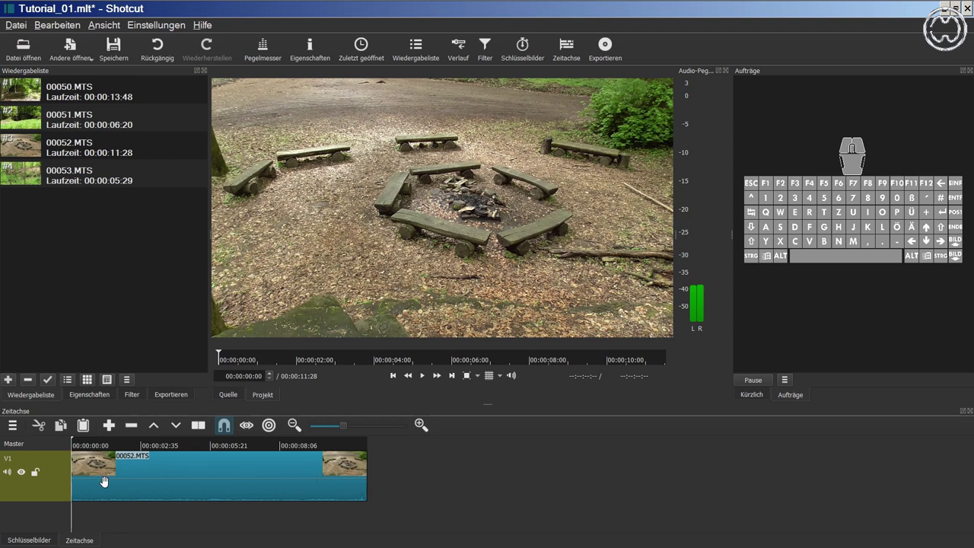
left_click(157, 47)
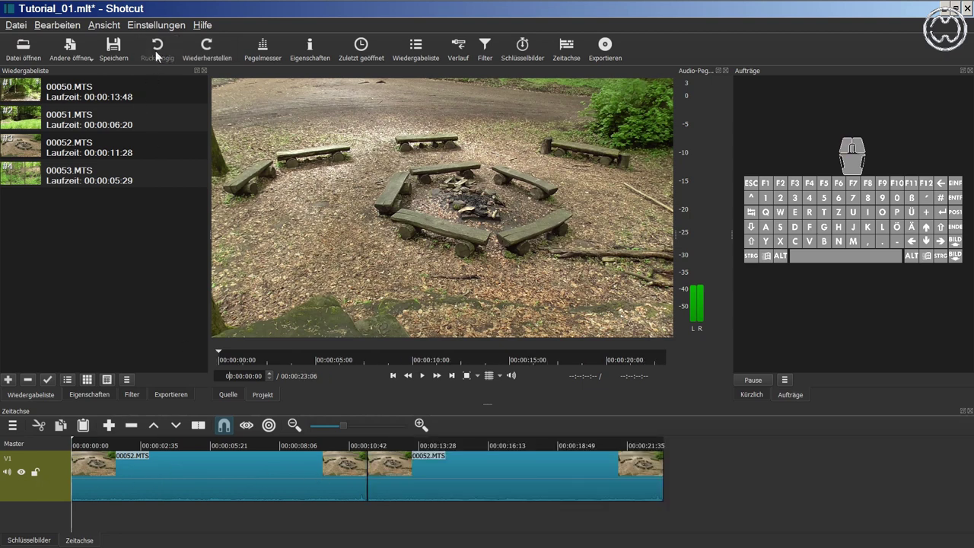
- Ripple-delete both 00052.MTS clips to empty track V1
left_click(208, 481)
key("shift")
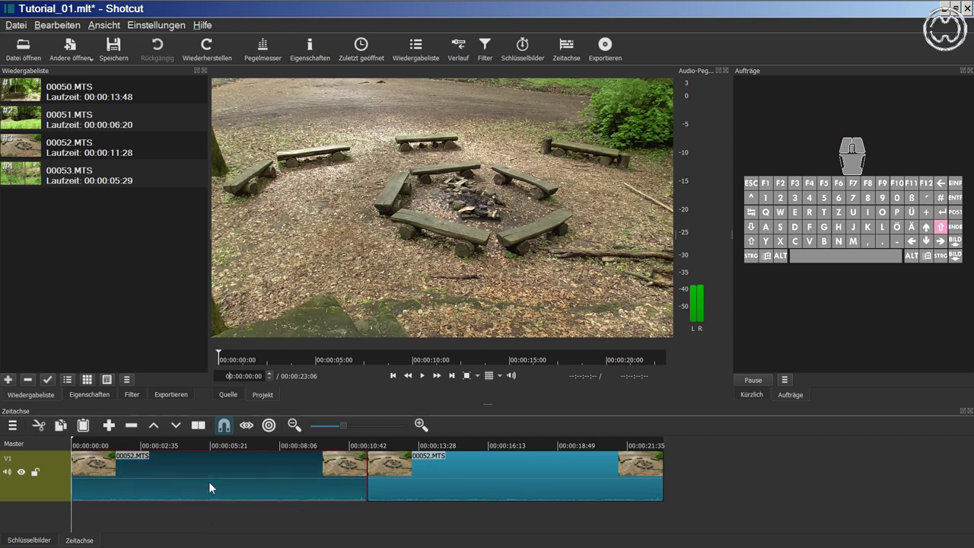
key("shift+Delete")
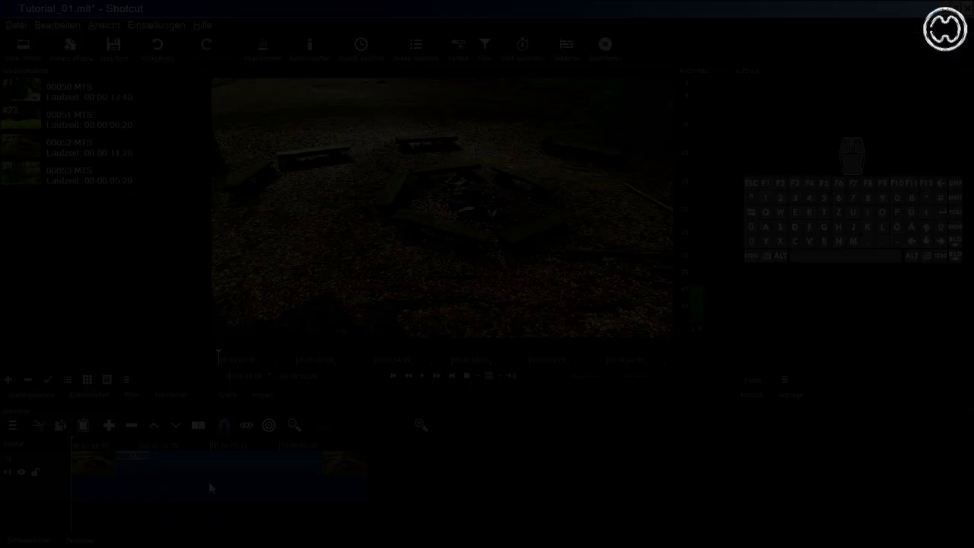
key("Delete")
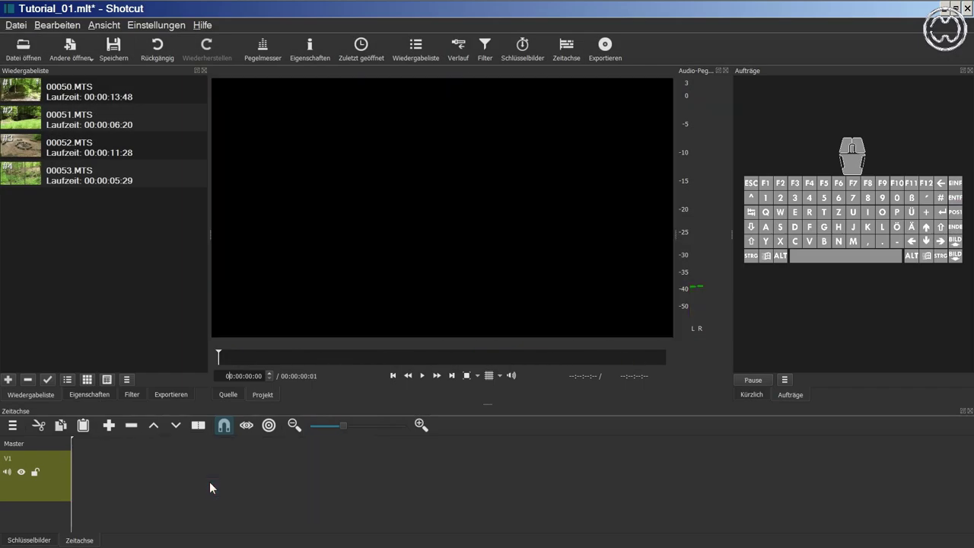
- Place playlist clip 00050.MTS at the start of track V1 and 00051.MTS directly after it
double_click(103, 95)
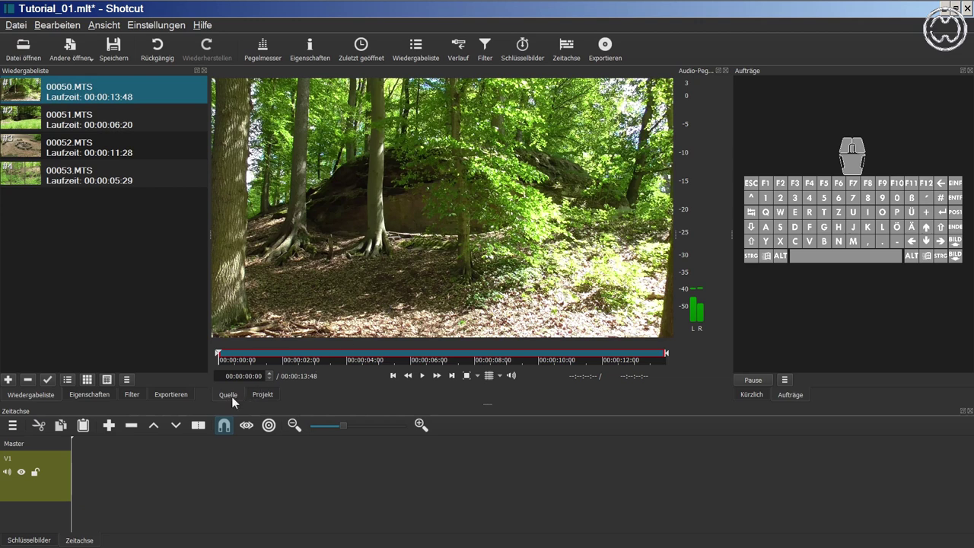
left_click_drag(416, 217, 74, 472)
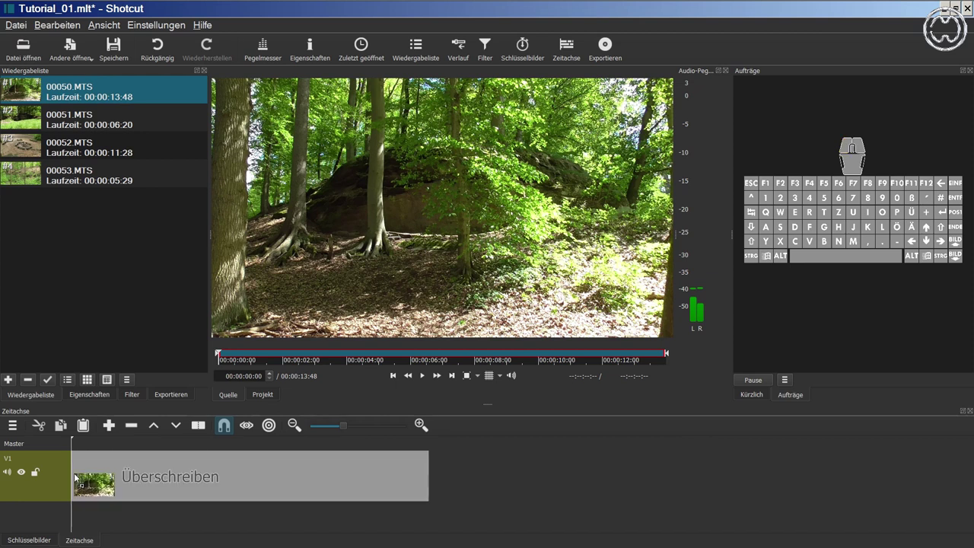
double_click(98, 118)
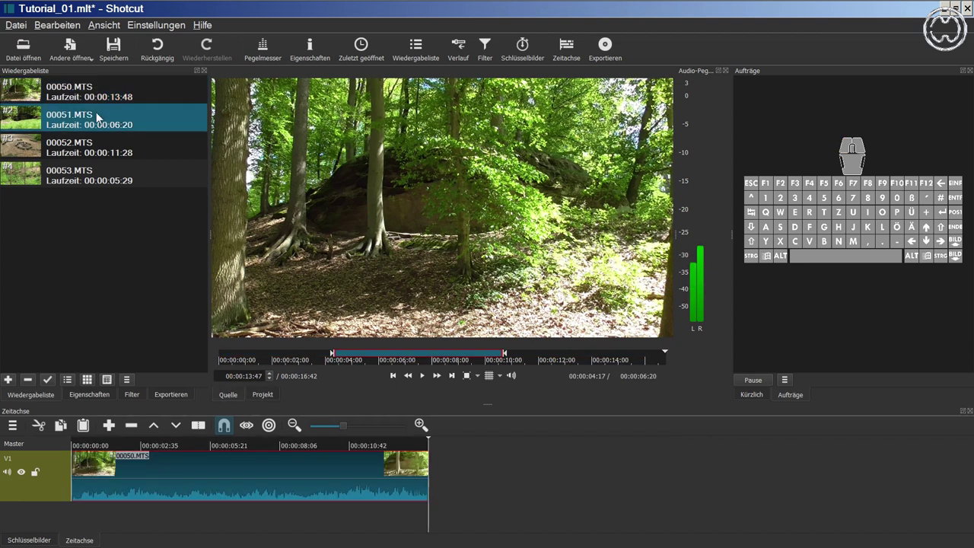
left_click_drag(442, 170, 431, 471)
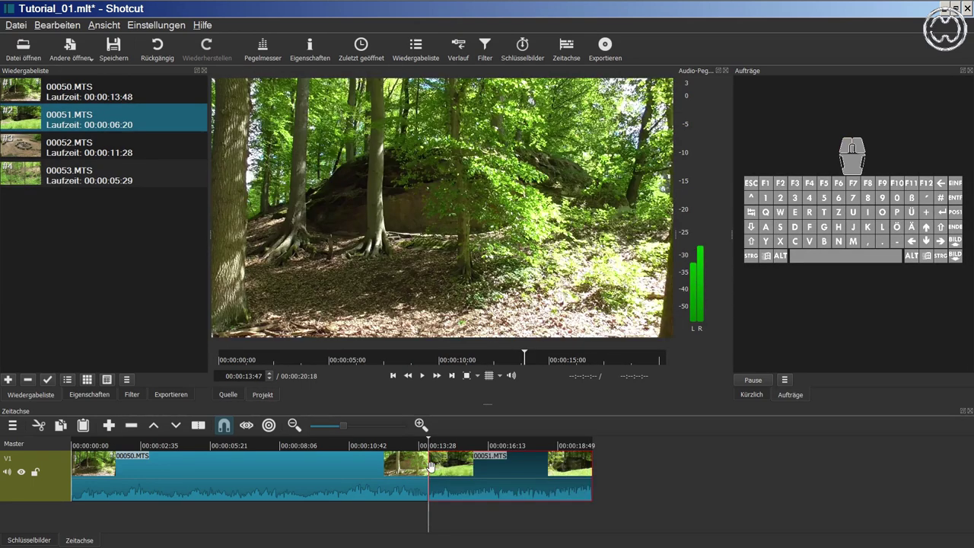
- Append playlist clips 00052.MTS and 00053.MTS, in that order, directly after 00051.MTS on track V1
left_click(67, 145)
double_click(67, 146)
left_click_drag(379, 187, 527, 478)
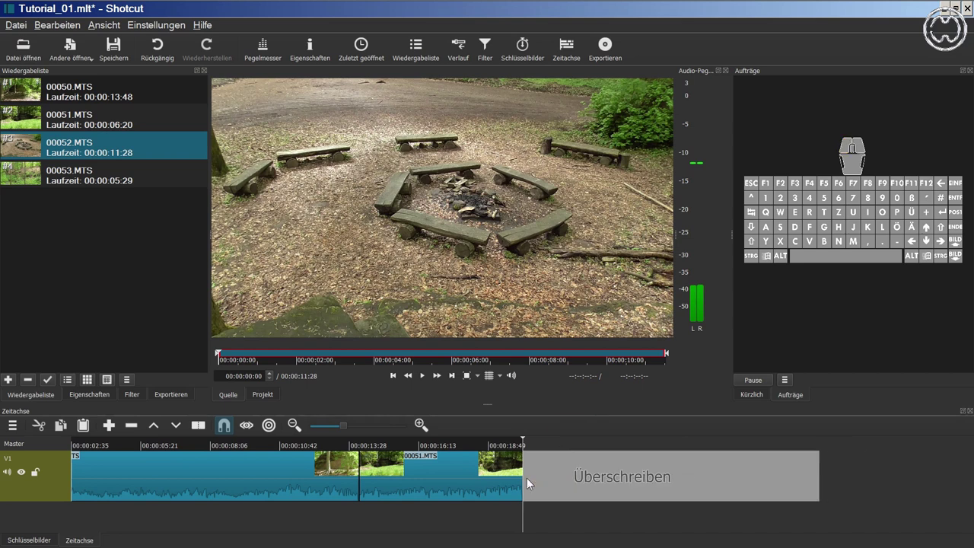
left_click(52, 181)
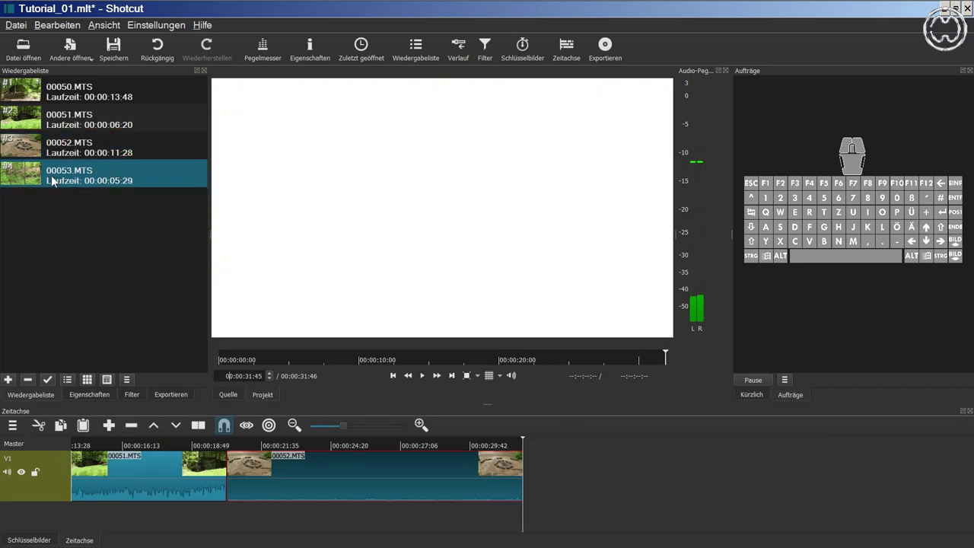
double_click(52, 181)
left_click_drag(52, 180, 525, 468)
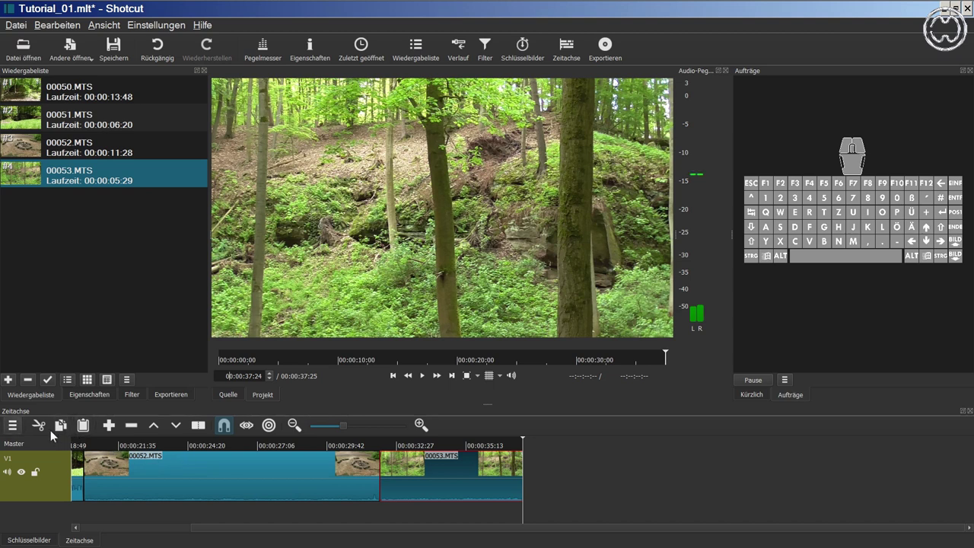
- Decrease the timeline's track height by one level, trying the default height in between and ending on the reduced height
left_click(13, 426)
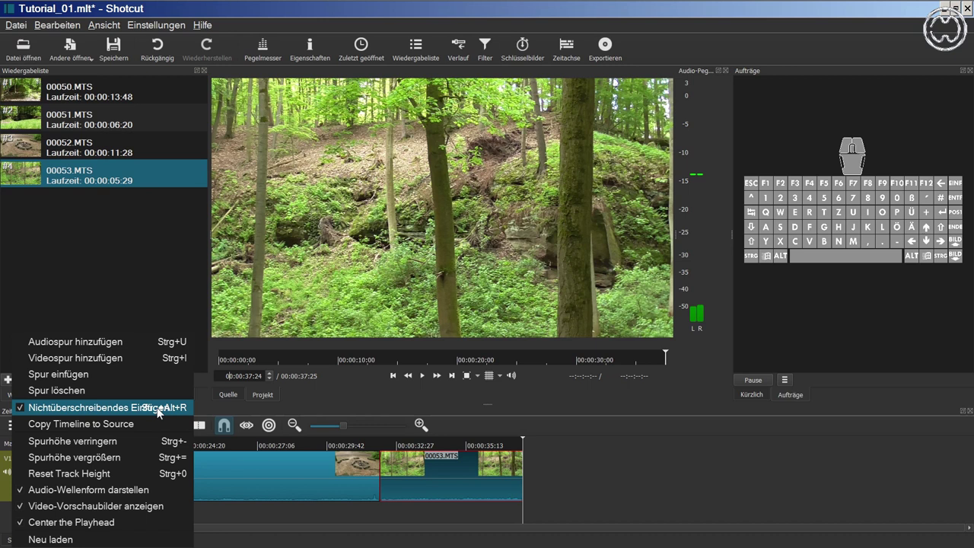
left_click(111, 441)
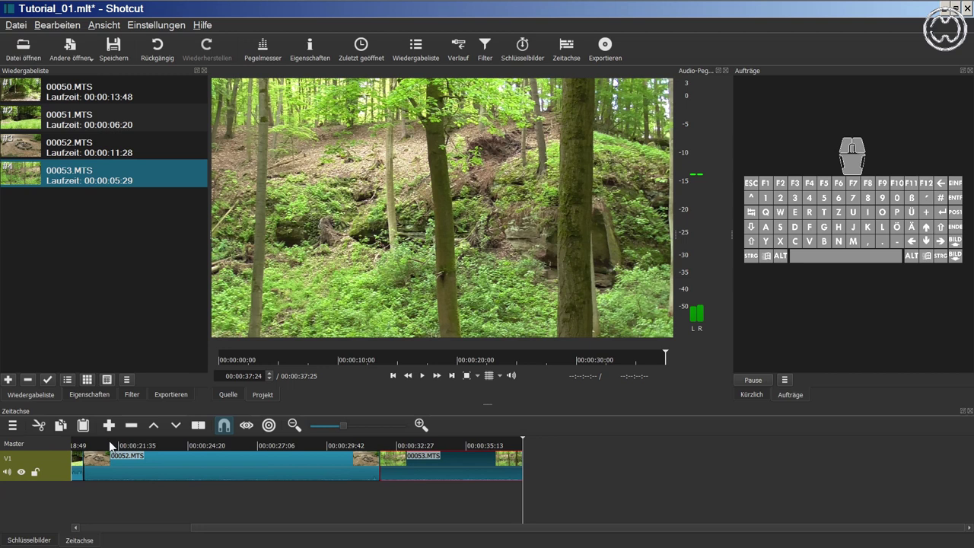
key("ctrl+plus")
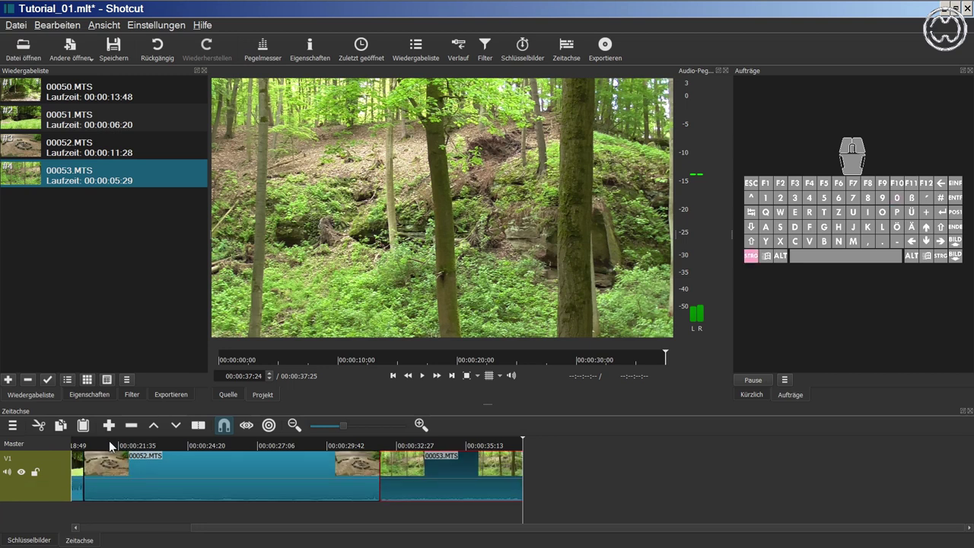
key("ctrl+0")
key("ctrl+minus")
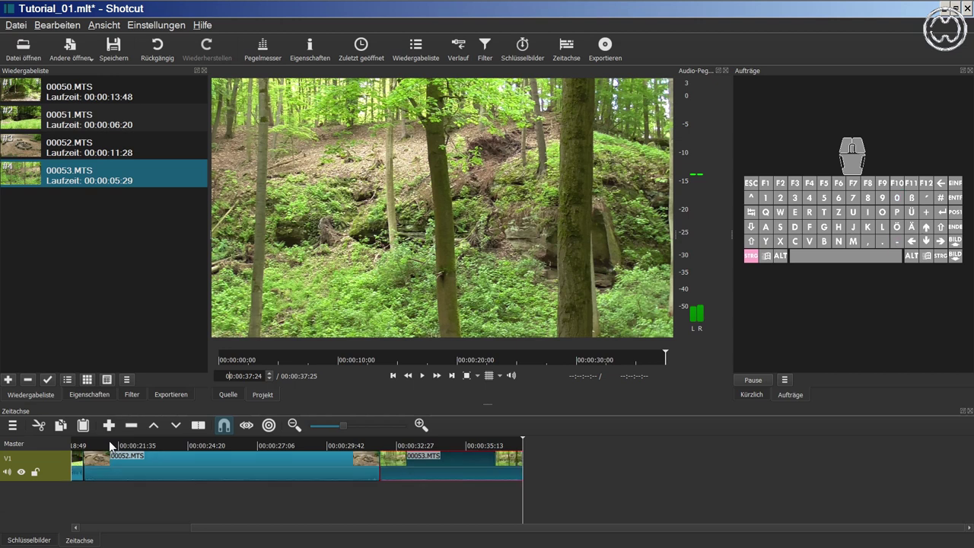
key("ctrl+0")
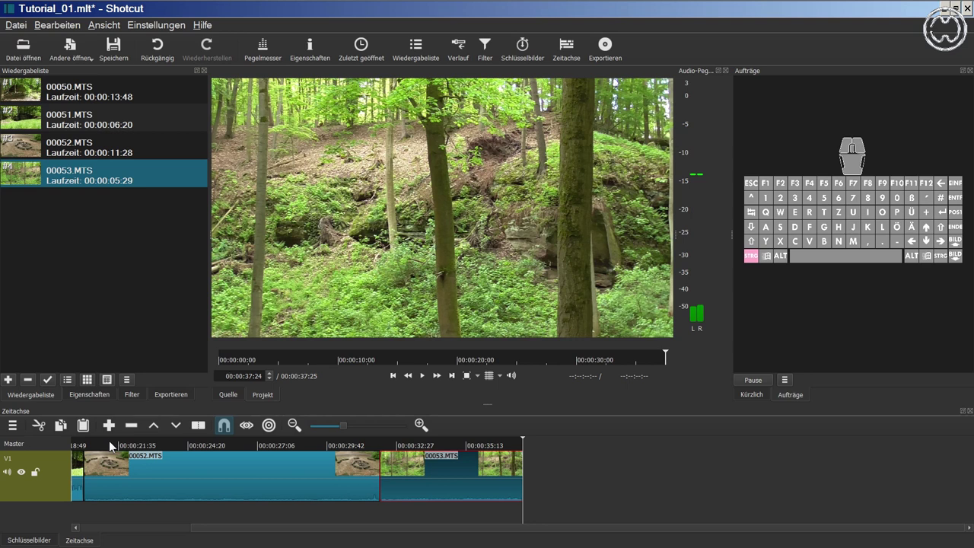
key("ctrl+minus")
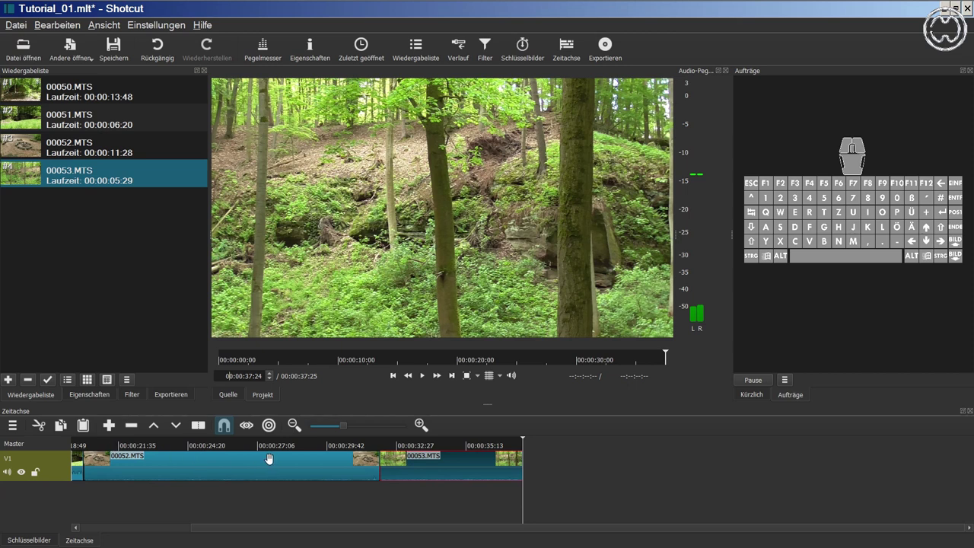
- Zoom into the timeline two levels, and zoom out until all four clips fit in a short stretch
left_click(420, 424)
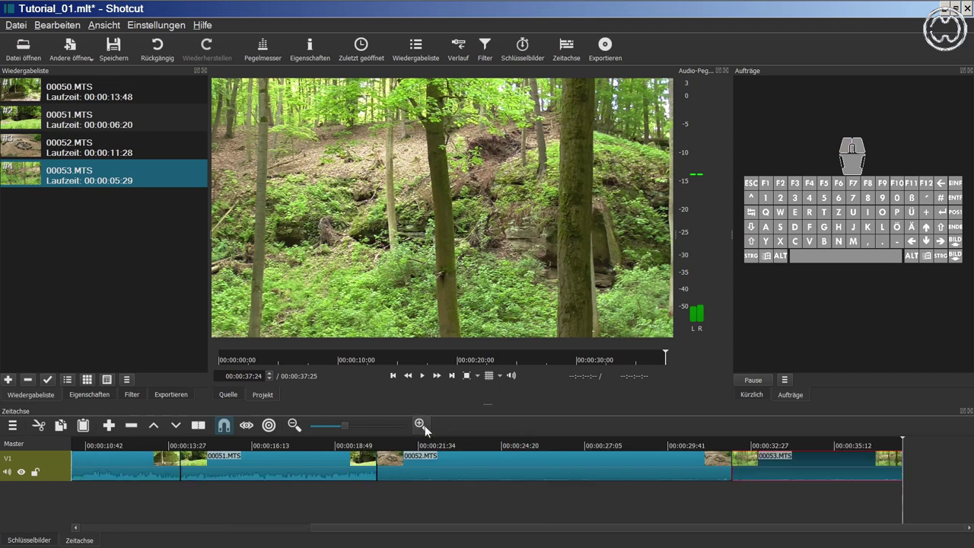
left_click(425, 426)
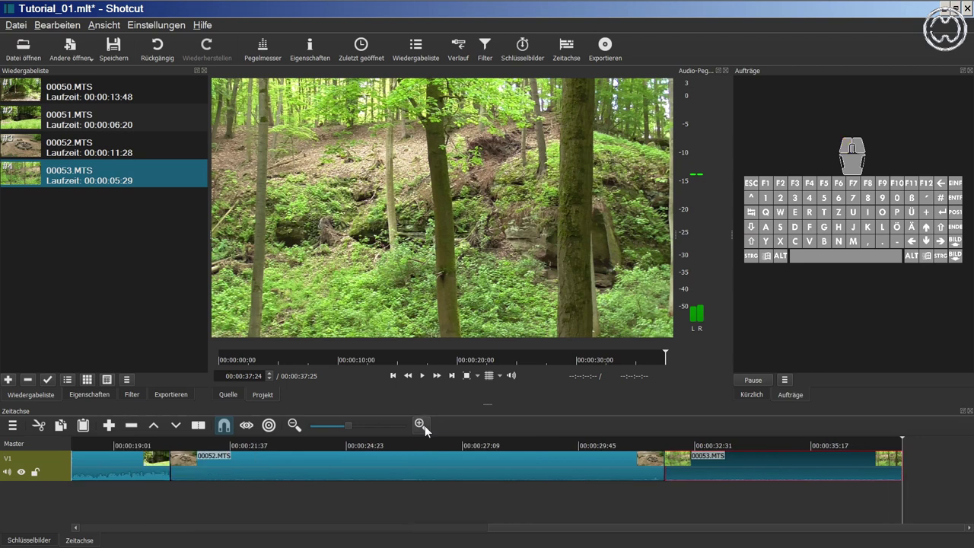
left_click(294, 426)
left_click(294, 425)
left_click(293, 425)
left_click(293, 425)
left_click(295, 425)
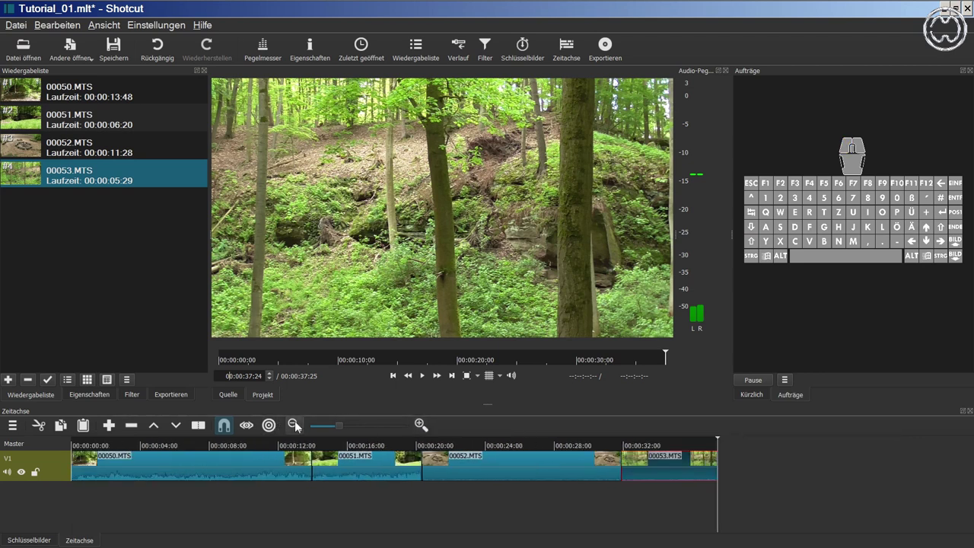
left_click(294, 425)
left_click(294, 426)
left_click(295, 425)
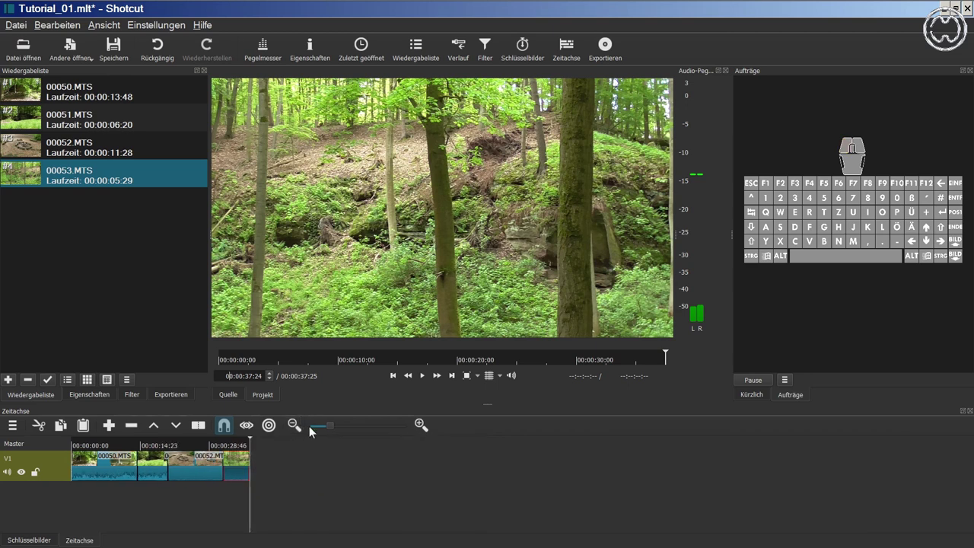
- Zoom into the timeline until its last three clips fill the view, and zoom out again until all four clips fit
mouse_move(330, 425)
left_mouse_down()
mouse_move(359, 424)
mouse_move(346, 423)
left_mouse_up()
left_click(339, 425)
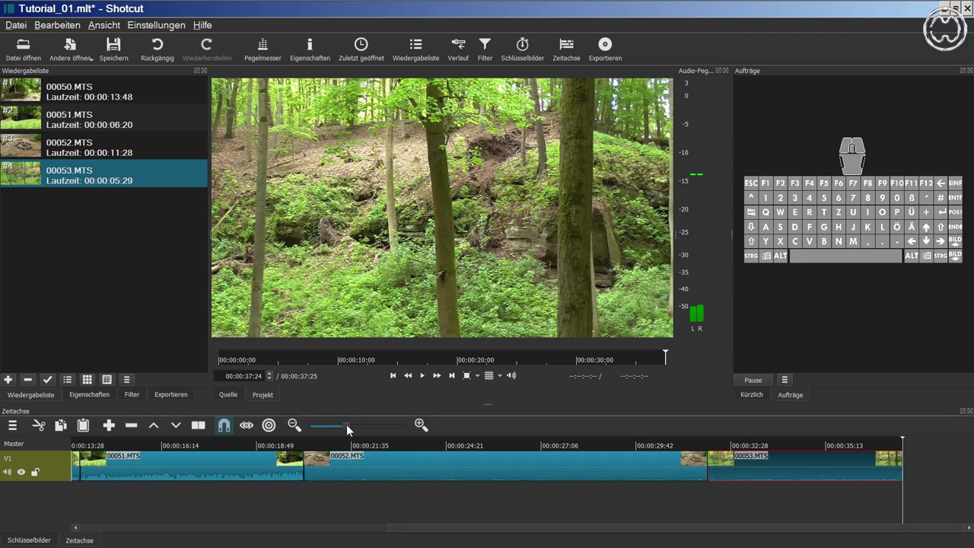
key("minus")
key("minus")
key("minus")
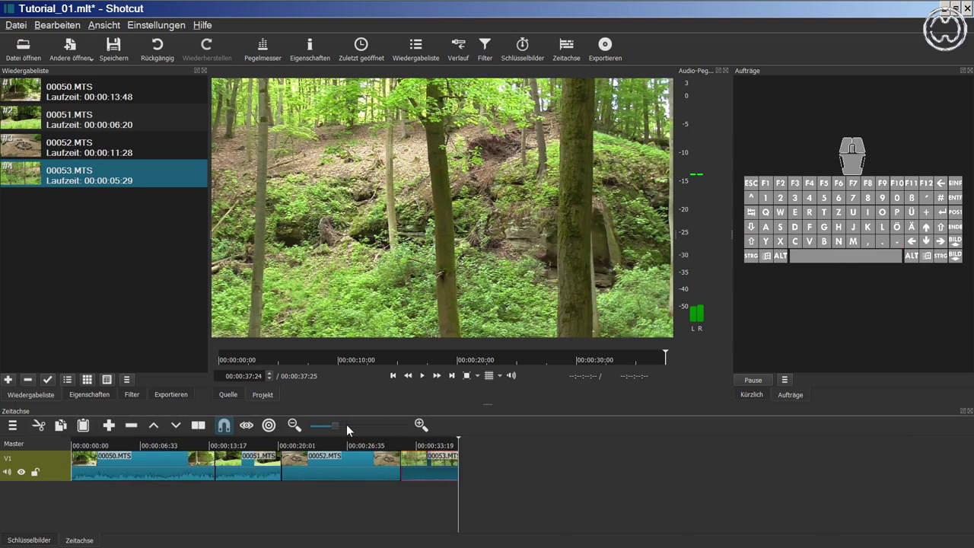
- Zoom into the timeline in steps until 00053.MTS and the end of 00052.MTS fill the view
key("shift+0")
key("shift+0")
key("shift+0")
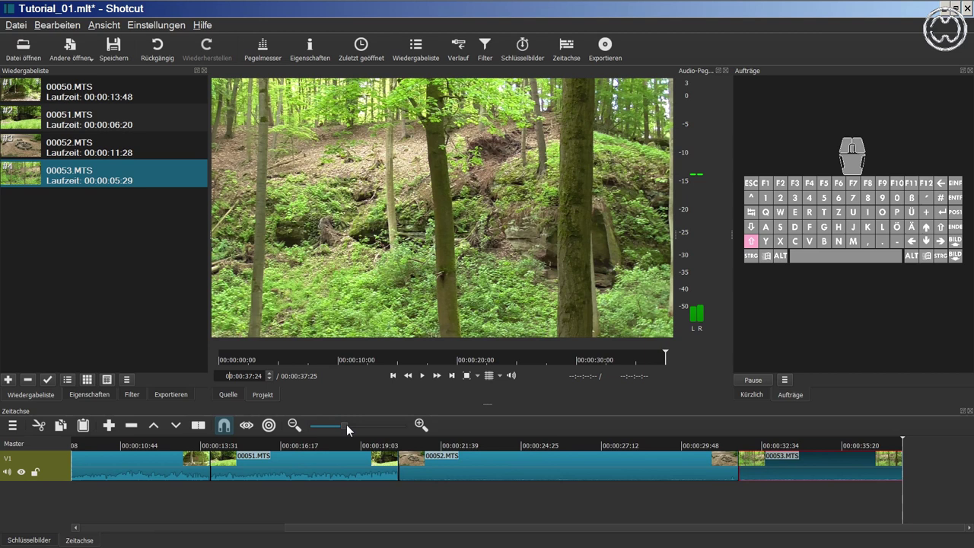
key("shift+0")
key("shift+0")
key("shift+0")
- Zoom out of the timeline in steps until all four clips on track V1 fit with free space after them
key("shift+minus")
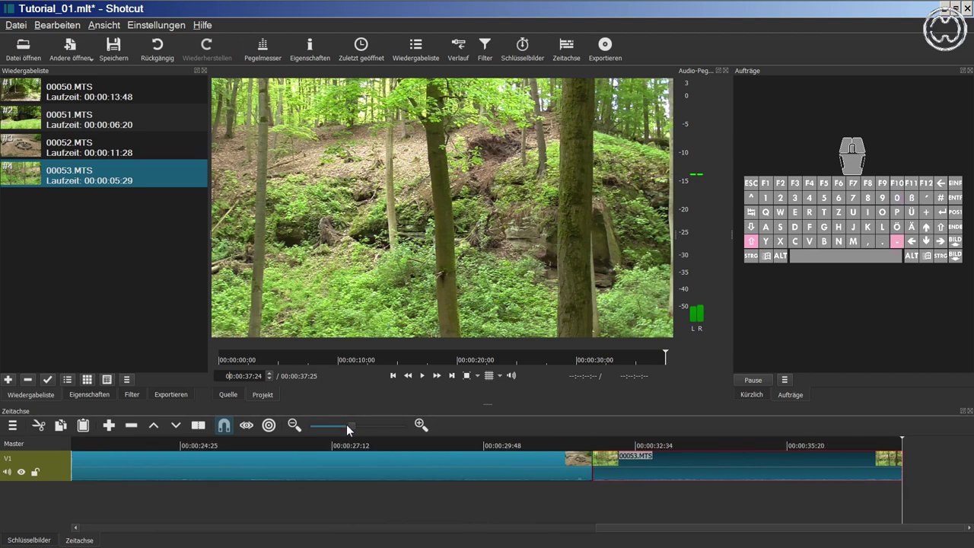
key("shift+minus")
key("shift+minus")
key("shift+minus")
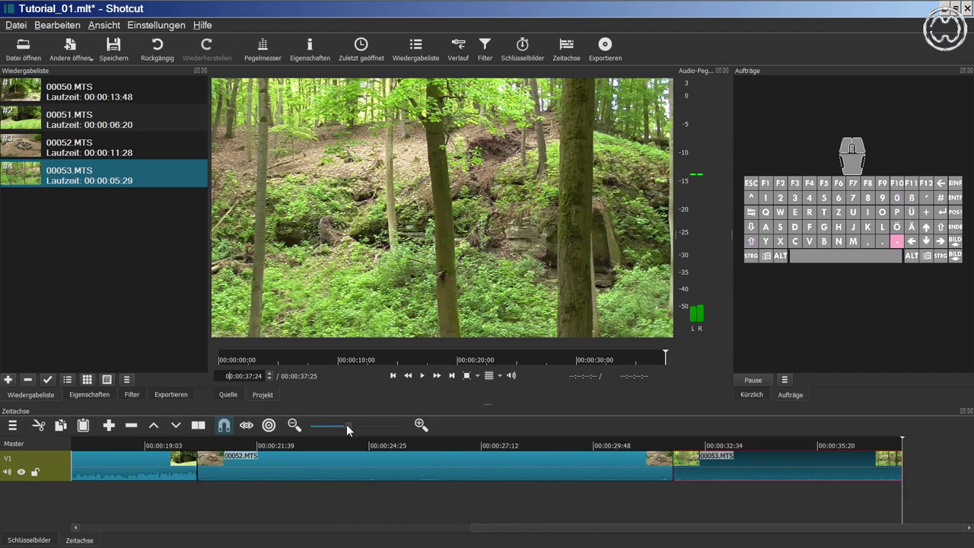
key("shift+minus")
key("shift+minus")
key("shift+minus")
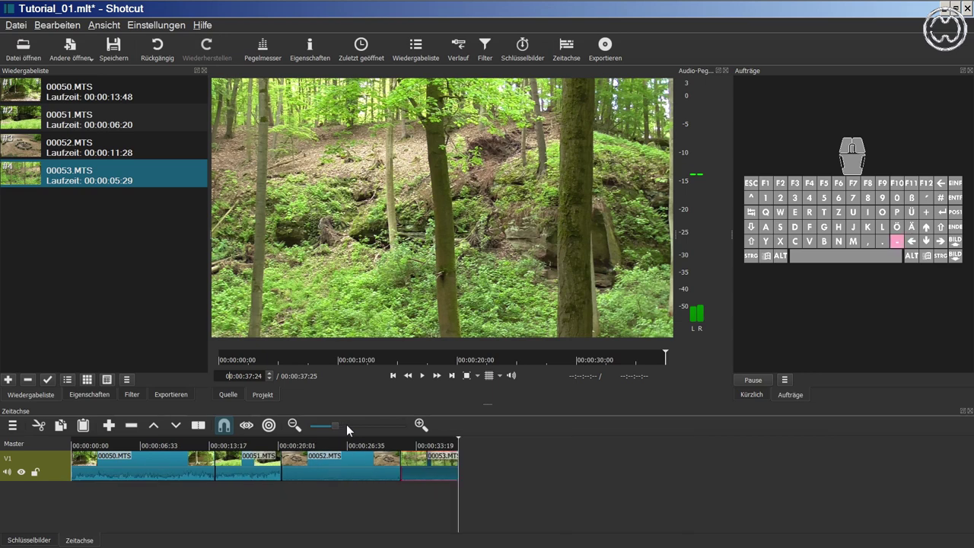
- Skip the playhead back clip by clip to the start of 00051.MTS, and skip it forward to the end of the timeline
left_click(393, 376)
left_click(393, 376)
left_click(393, 376)
left_click(393, 376)
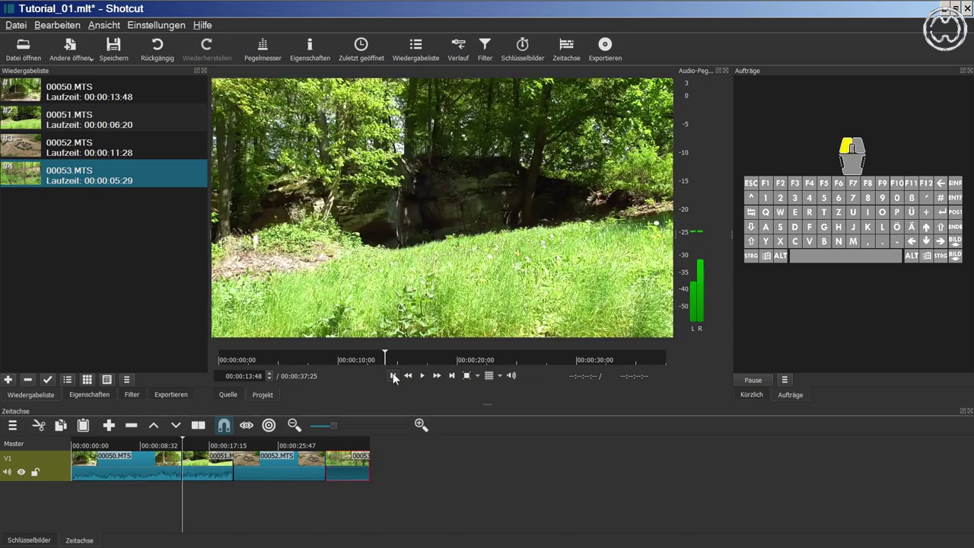
left_click(451, 376)
left_click(452, 376)
left_click(451, 375)
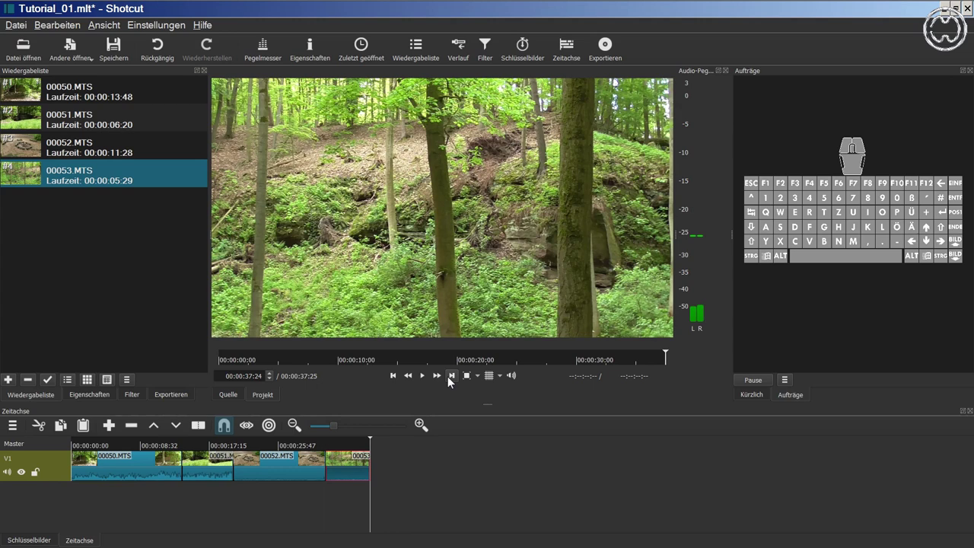
- Jump the playhead back two clip boundaries to the start of 00052.MTS on track V1
key("alt+Left")
key("alt+Left")
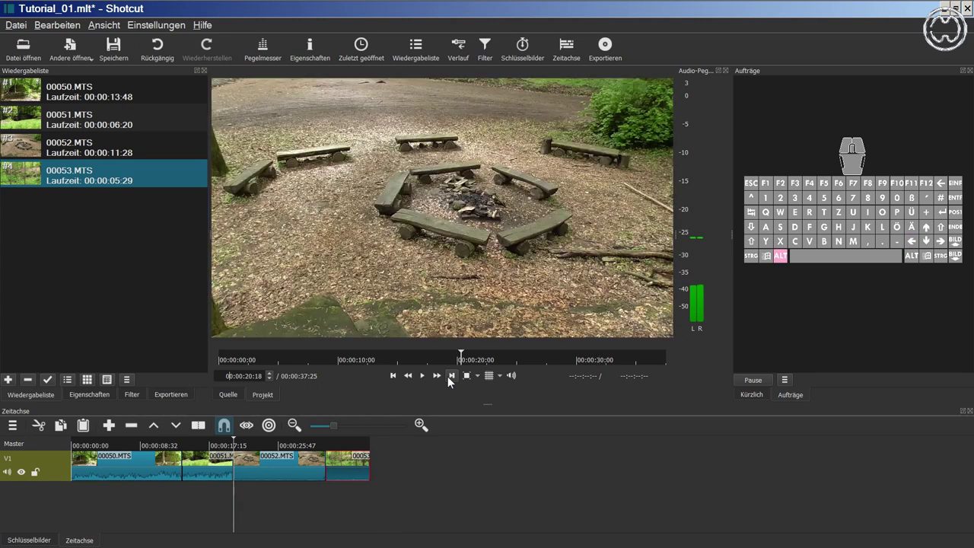
- Jump the playhead back and forth between the cuts, finishing at the start of clip 00053.MTS
key("alt+Left")
key("alt+Right")
key("alt+Right")
key("alt+Left")
key("alt+Left")
key("alt+Left")
key("alt+Right")
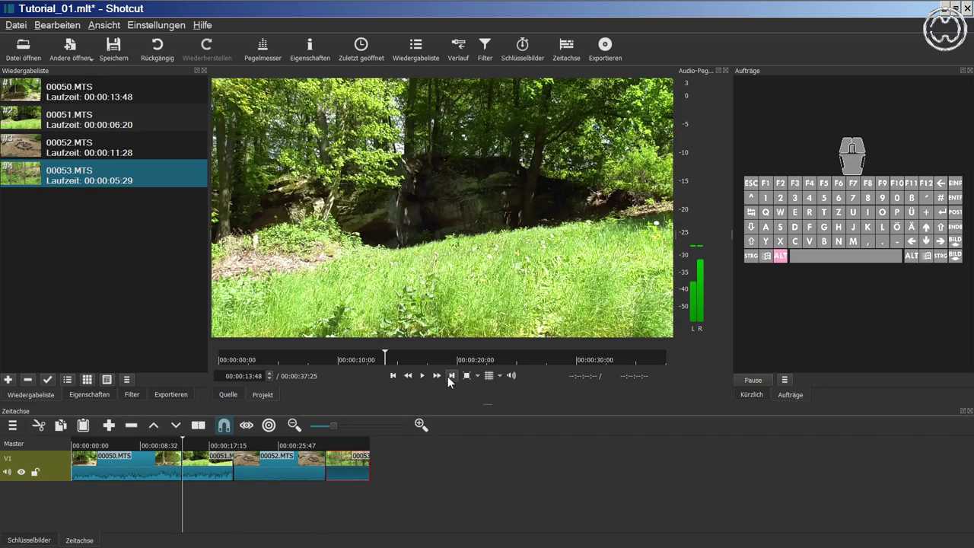
key("alt+Right")
key("alt+Right")
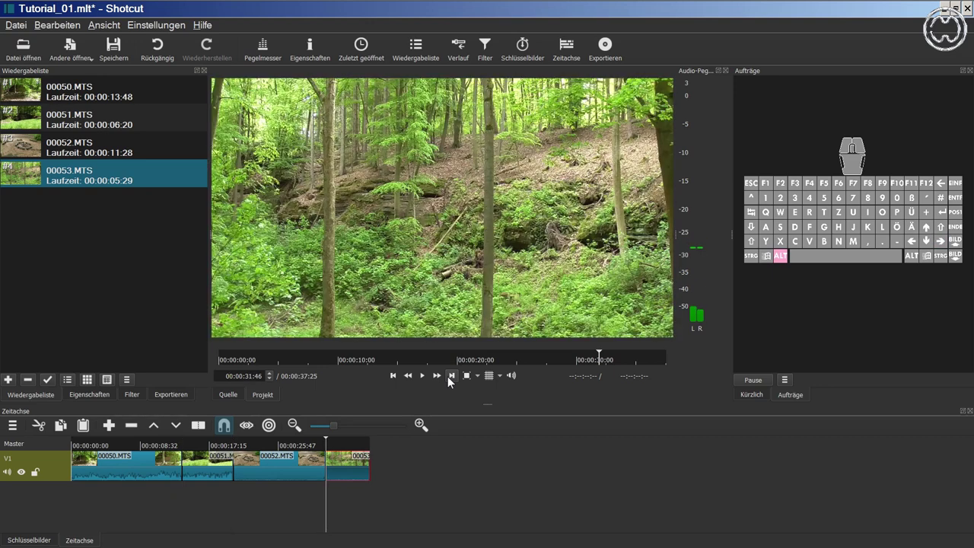
- Jump the playhead back across the earlier cuts and forward again to the end of the project
key("alt+Left")
key("alt+Left")
key("alt+Left")
key("alt+Right")
key("alt+Right")
key("alt+Right")
key("alt+Right")
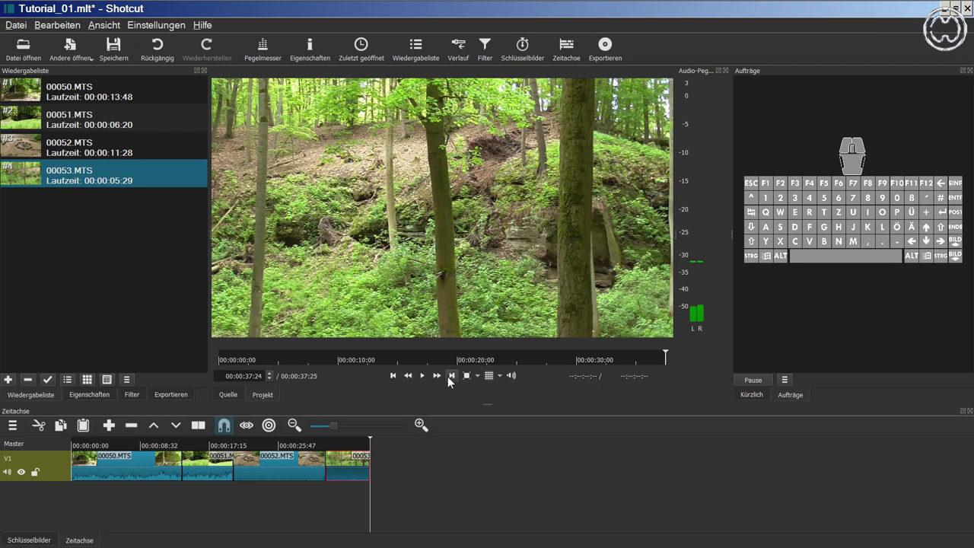
- Move the selection clip by clip from 00053.MTS to 00050.MTS, forward to 00053.MTS and back to 00050.MTS
key("ctrl+Left")
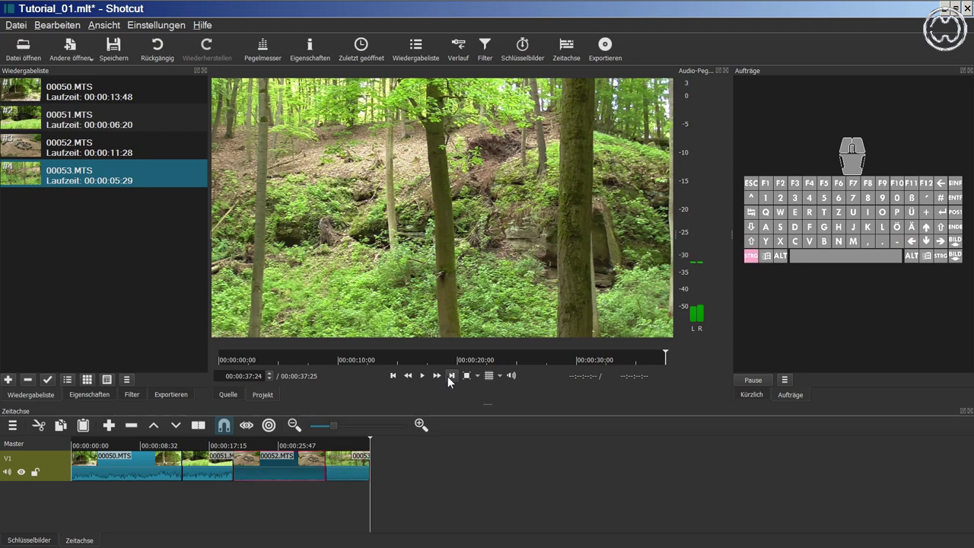
key("ctrl+Left")
key("ctrl+Left")
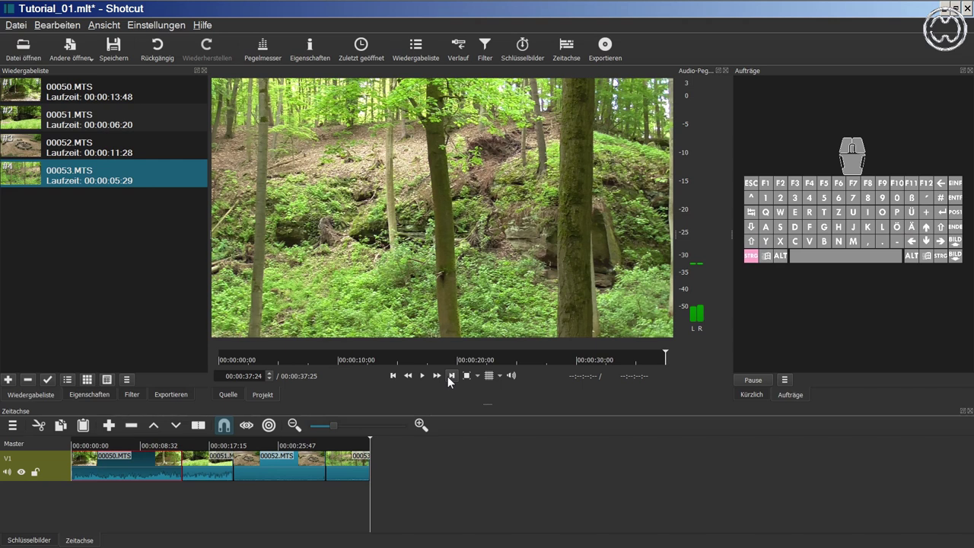
key("ctrl+Right")
key("ctrl+Right")
key("ctrl+Right")
key("ctrl+Left")
key("ctrl+Left")
key("ctrl+Left")
- Alternate the playhead between the start and the end of the project, finishing at the end
key("Home")
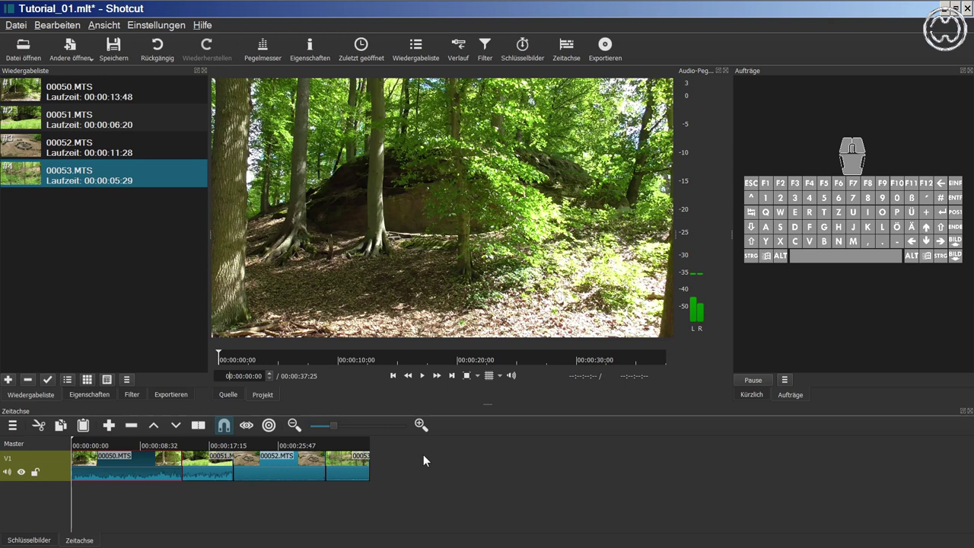
key("End")
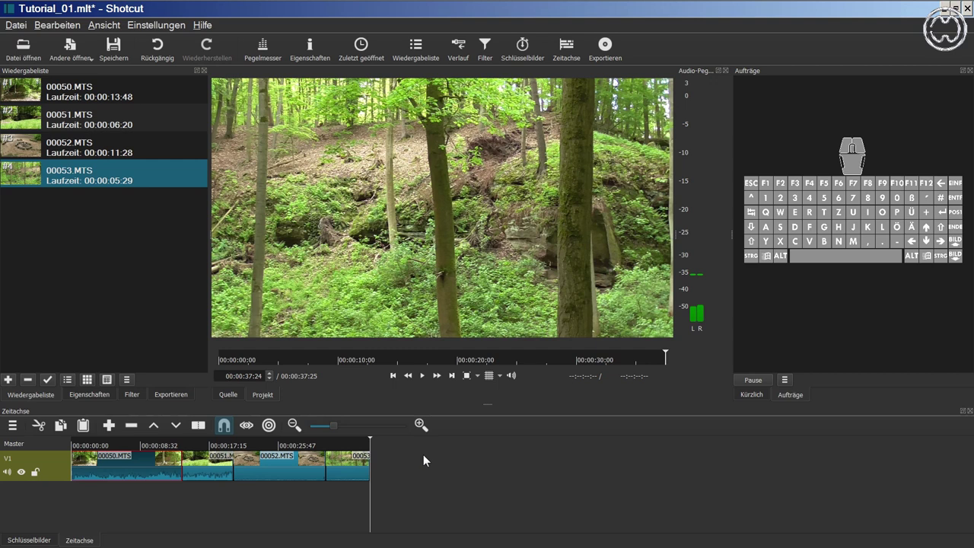
key("Home")
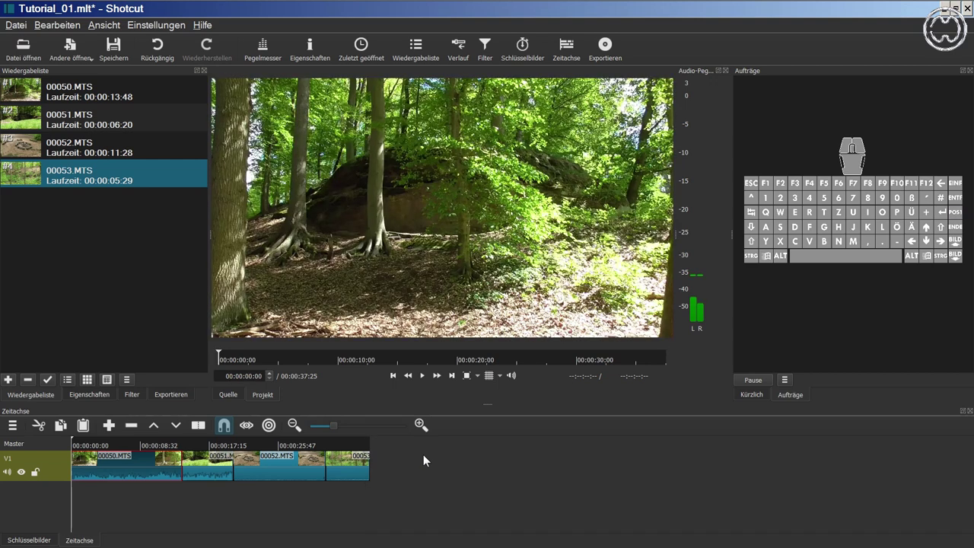
key("End")
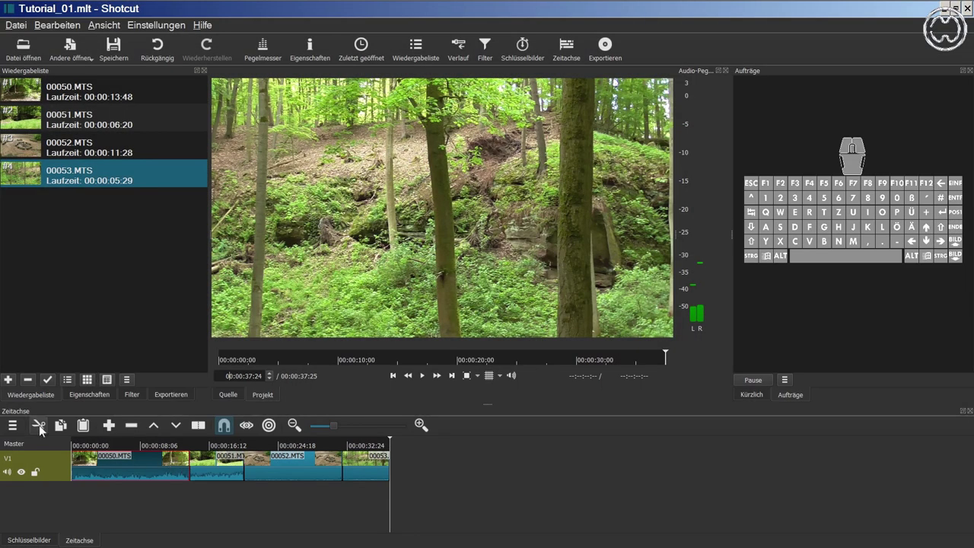
- Turn the timeline's Center the Playhead option off and back on
left_click(13, 425)
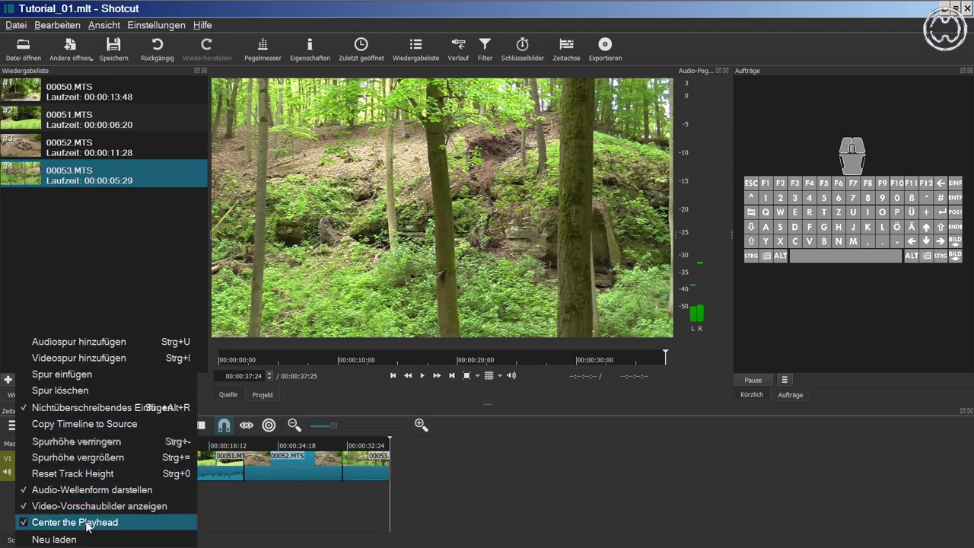
left_click(88, 523)
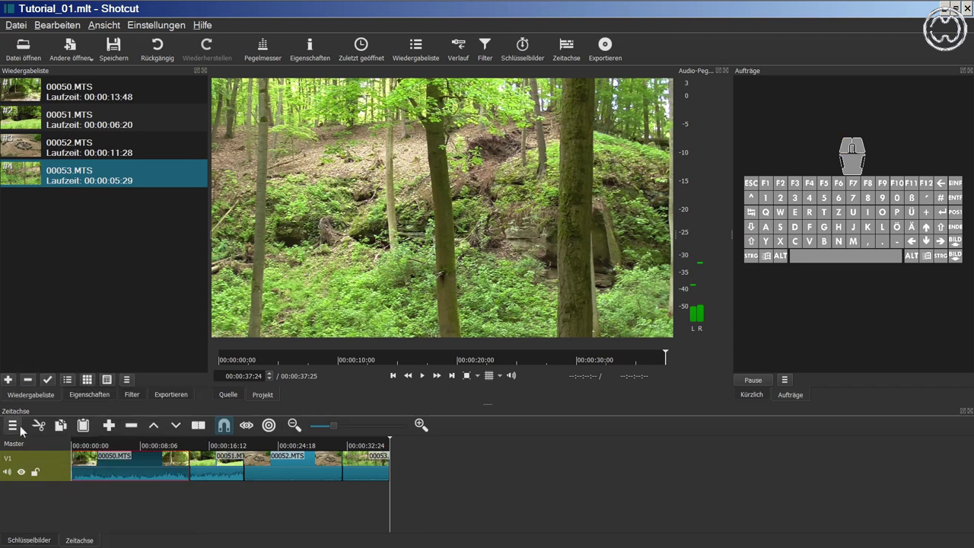
left_click(15, 428)
left_click(48, 524)
- Examine how the enlarged timeline keeps the playhead centred while jumping between cuts, finishing at the project start
scroll(416, 477, "up", 5)
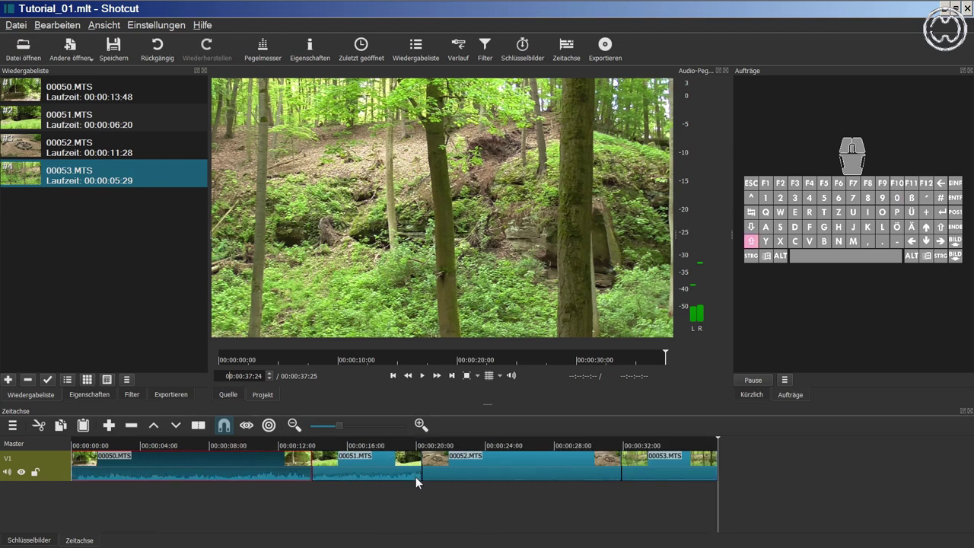
scroll(415, 476, "up", 2)
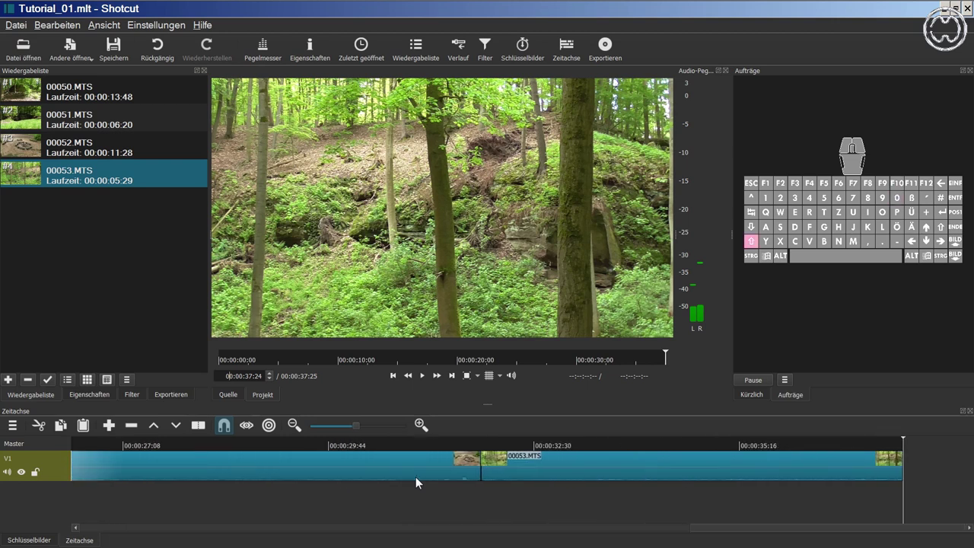
key("Up")
key("Up")
key("Up")
key("Up")
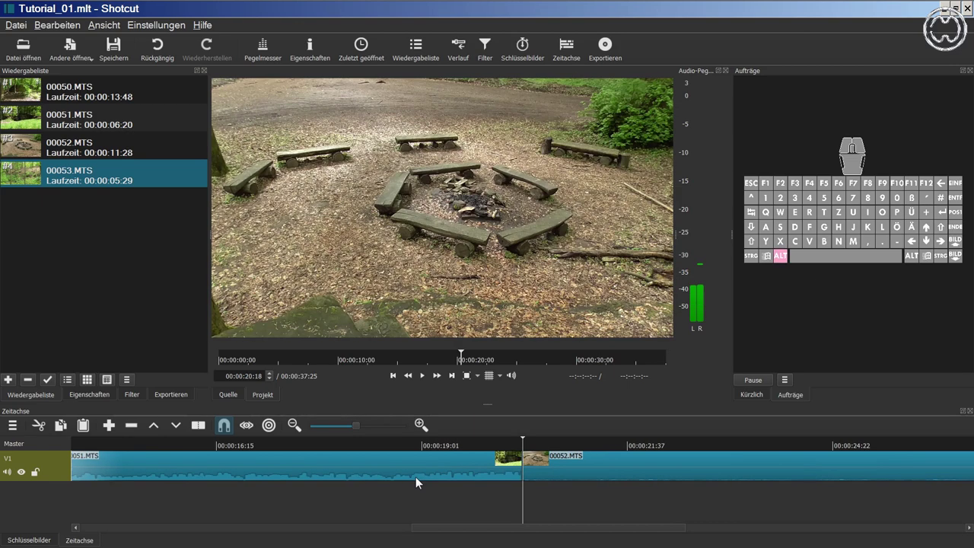
key("Down")
key("Down")
key("Down")
key("Up")
key("Up")
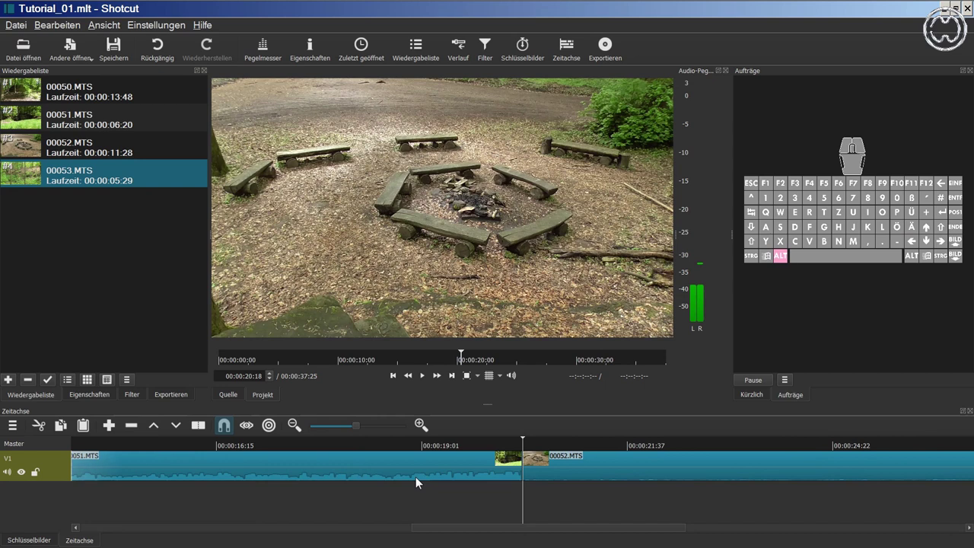
key("Up")
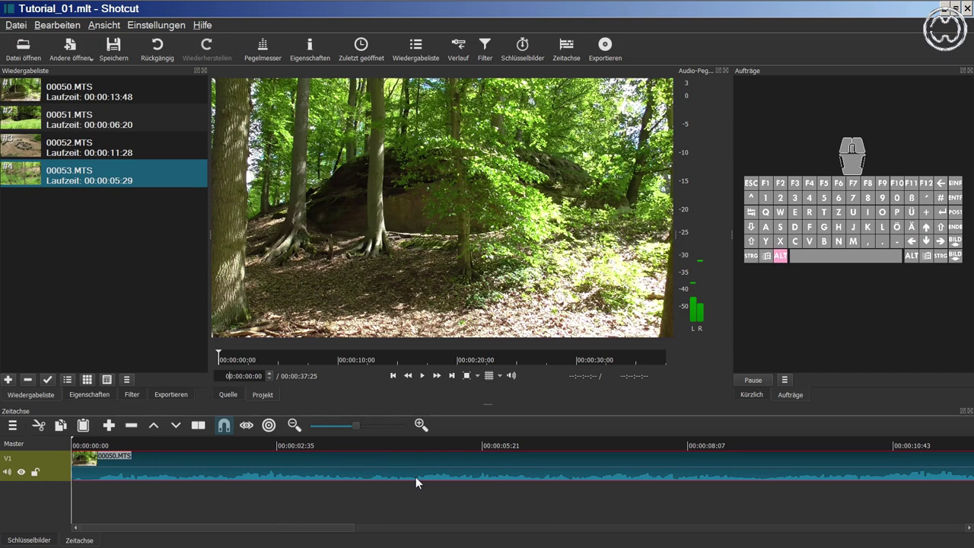
- Jump the centred playhead forward to clip 00053.MTS and back and forth across the cuts, finishing at the start of 00052.MTS
key("Down")
key("Down")
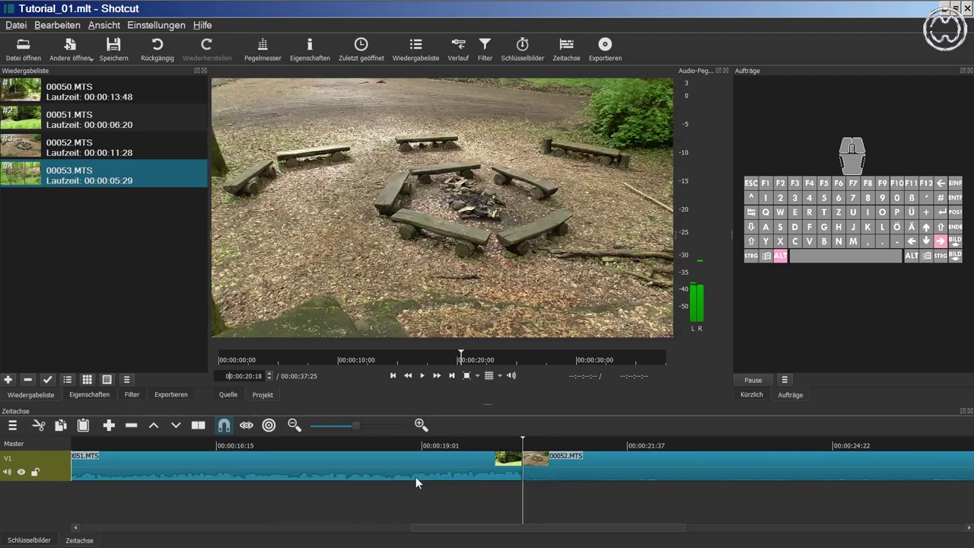
key("Down")
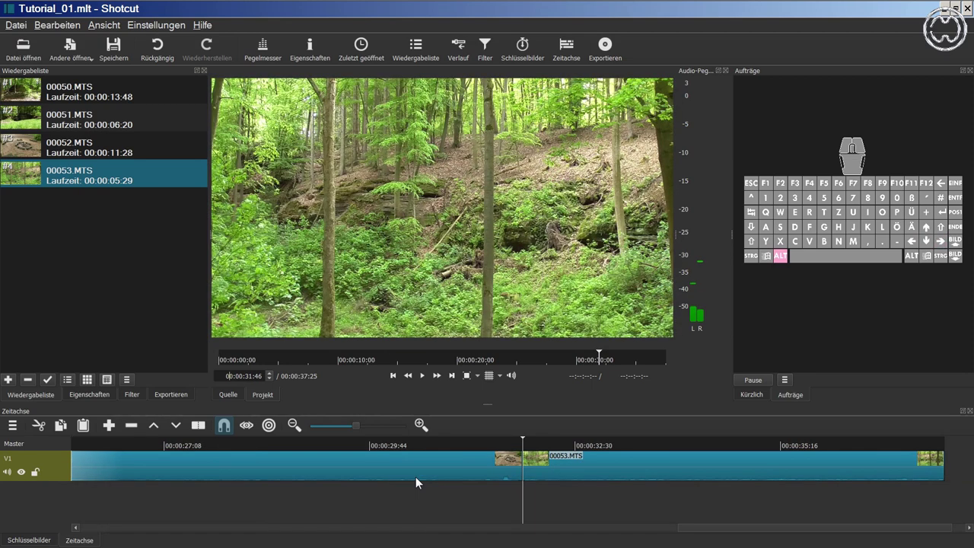
key("Up")
key("Up")
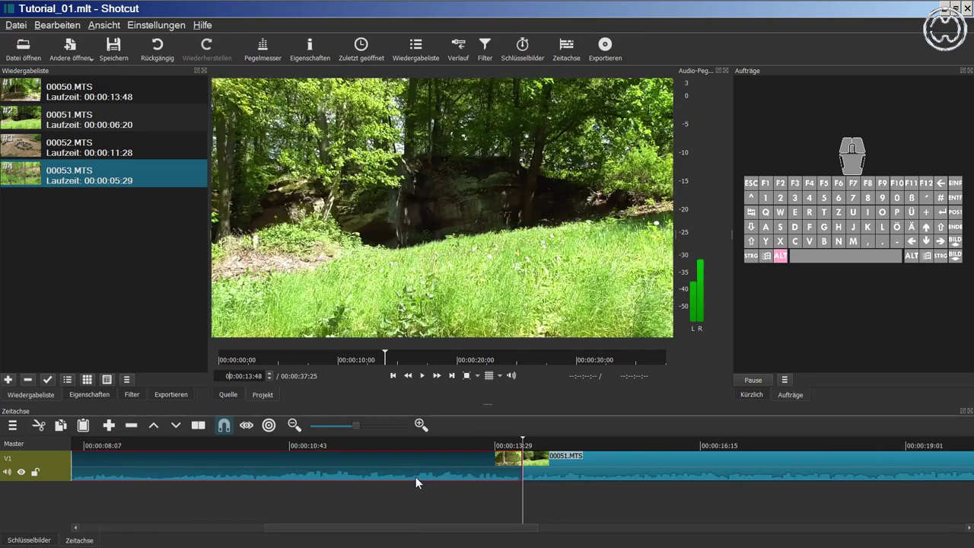
key("Down")
key("Up")
key("Up")
key("Down")
key("Down")
- Disable Center the Playhead and jump between the cuts, first backward and then toward the end of the project
left_click(12, 426)
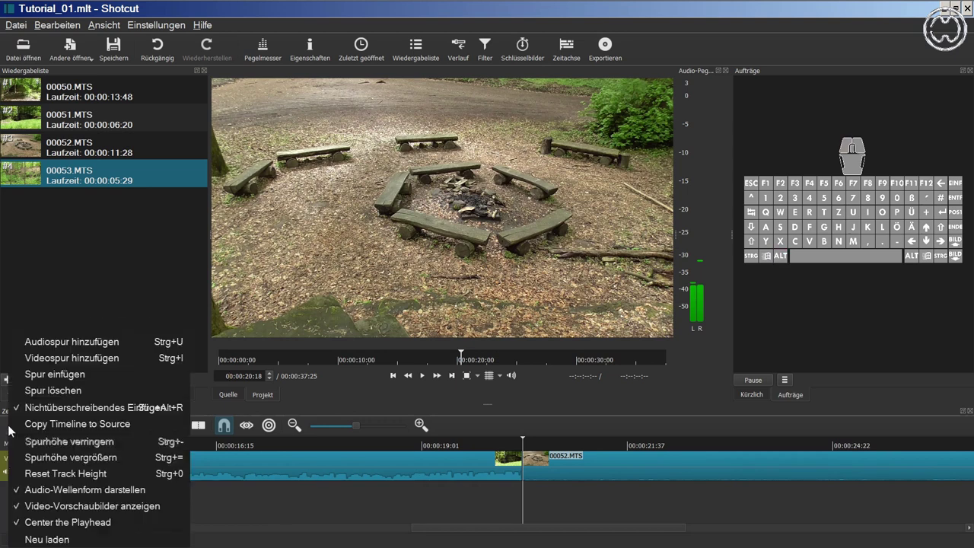
left_click(23, 522)
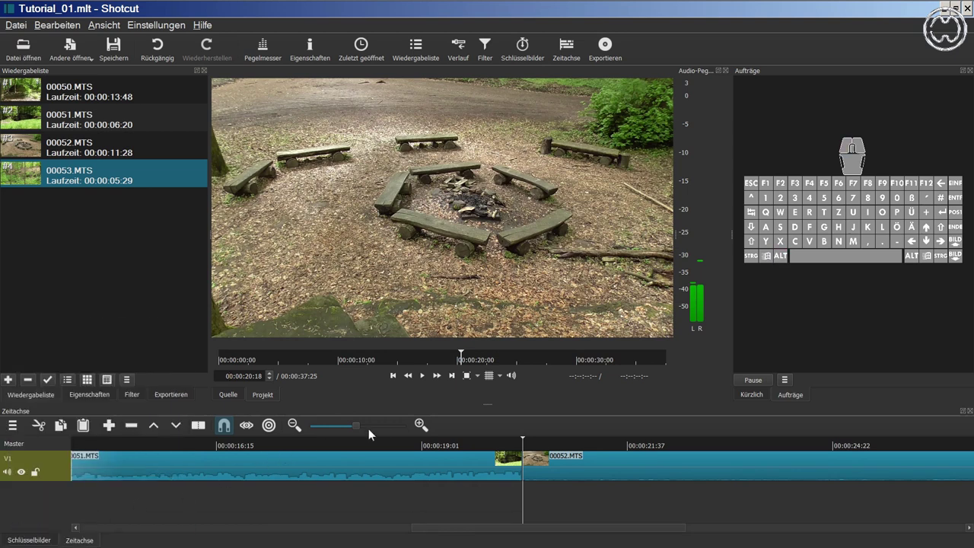
key("alt+Up")
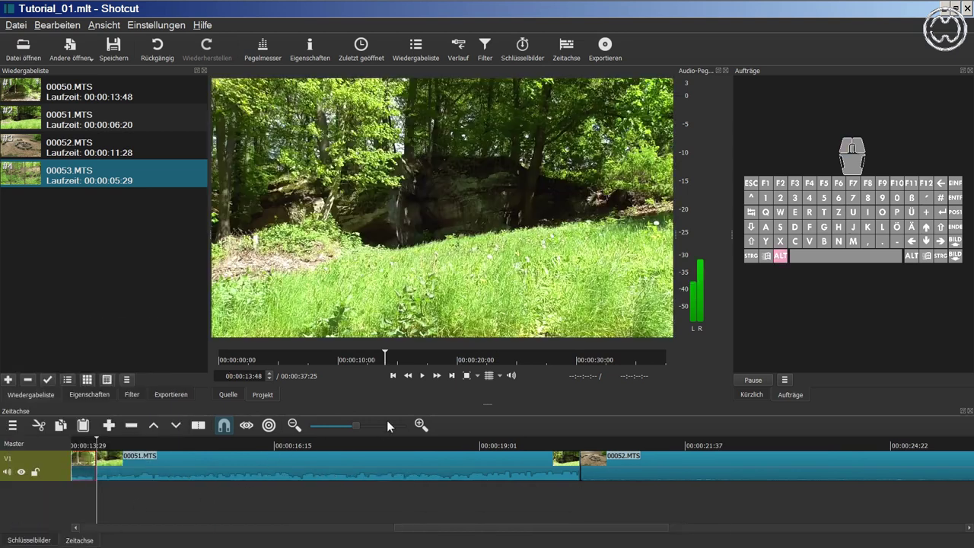
key("alt+Up")
key("alt+Down")
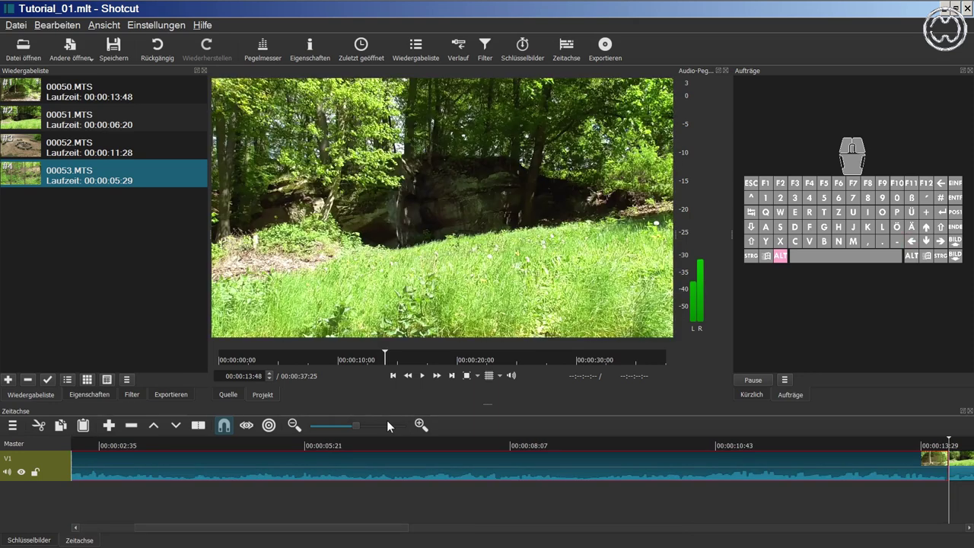
key("alt+Down")
key("alt+Down")
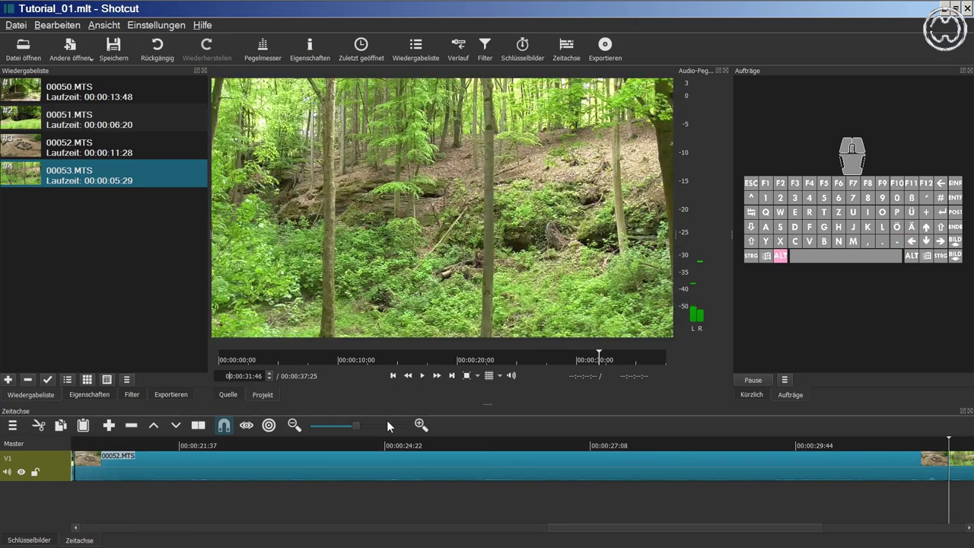
key("alt+Down")
- Examine the timeline scrolling without playhead centring by jumping across the cuts, finishing at the project start
key("alt+Up")
key("alt+Up")
key("alt+Up")
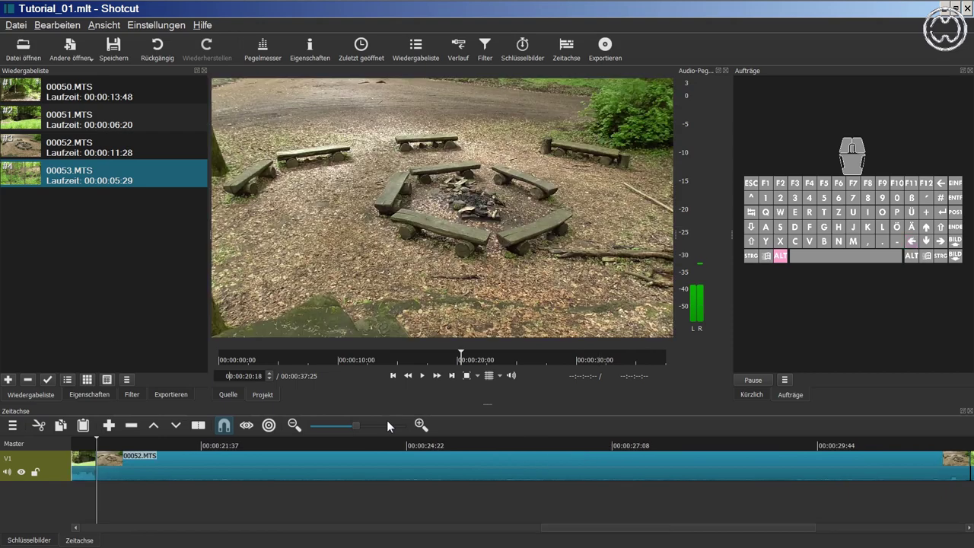
key("alt+Up")
key("alt+Down")
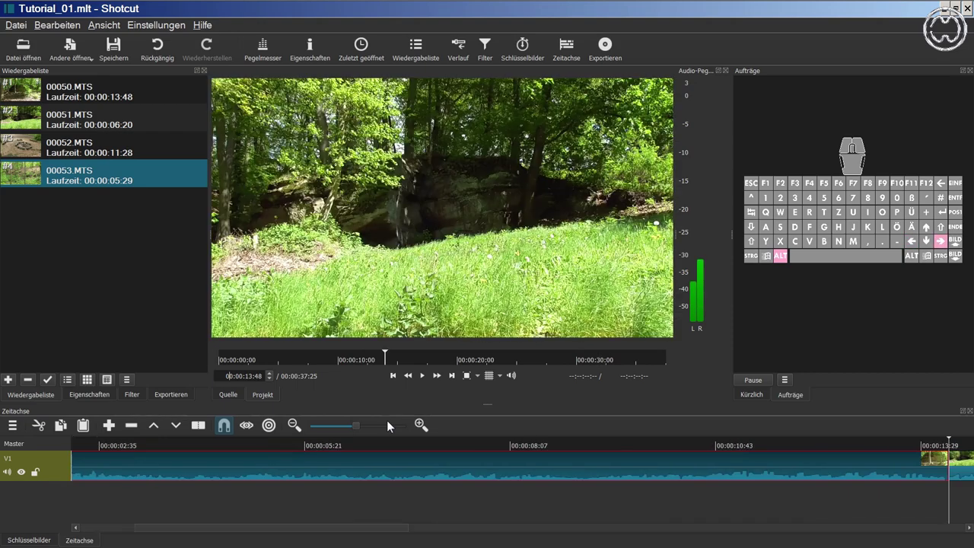
key("alt+Down")
key("alt+Up")
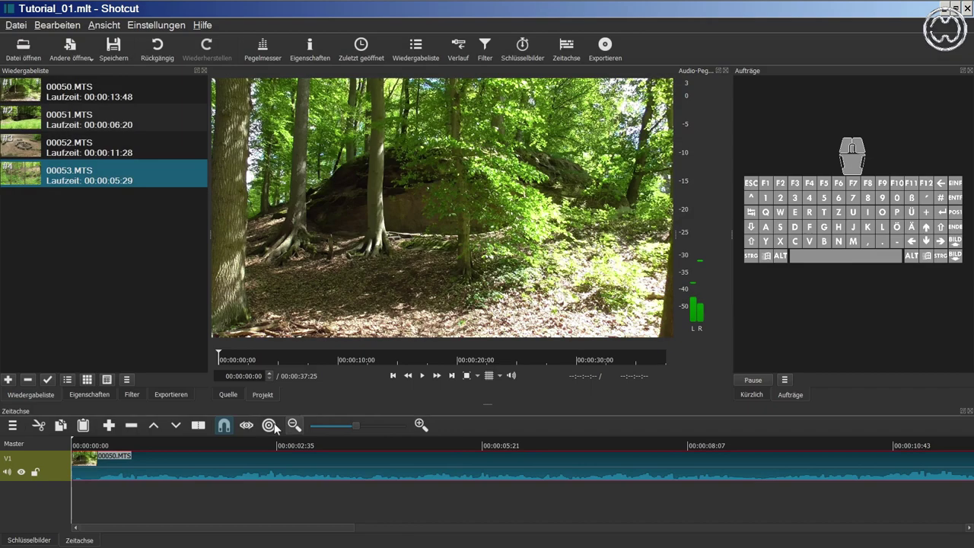
- Re-enable Center the Playhead and check it by jumping two cuts forward and back to the project start
left_click(12, 424)
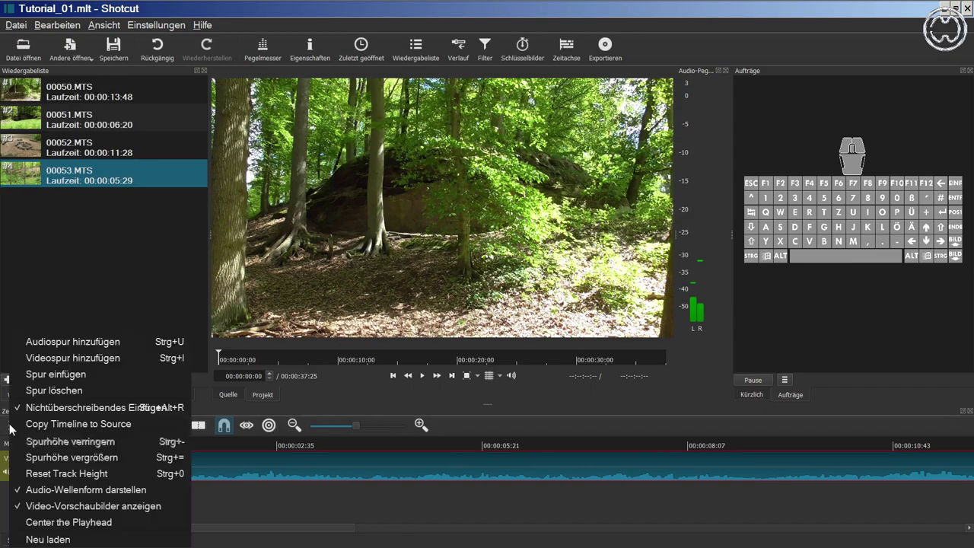
left_click(46, 522)
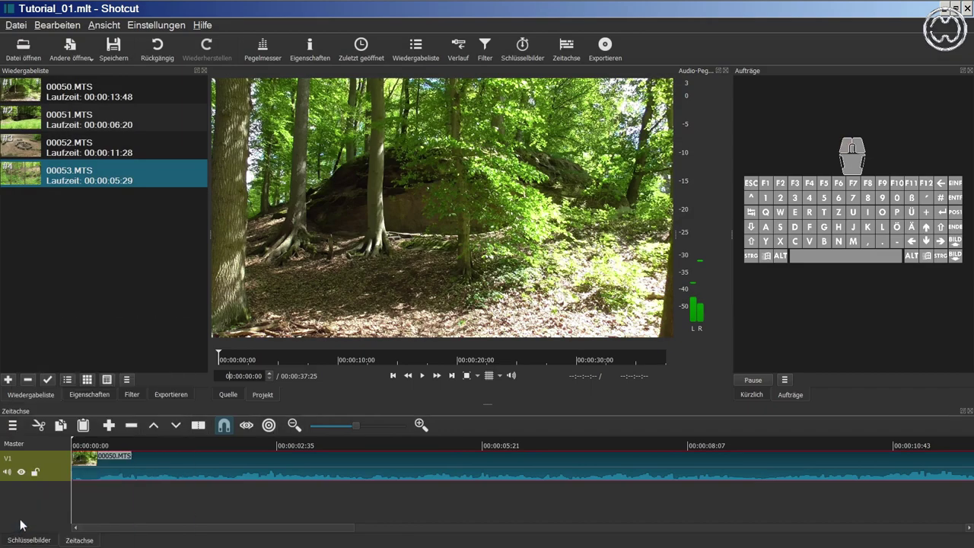
key("alt+Right")
key("alt+Right")
key("alt+Left")
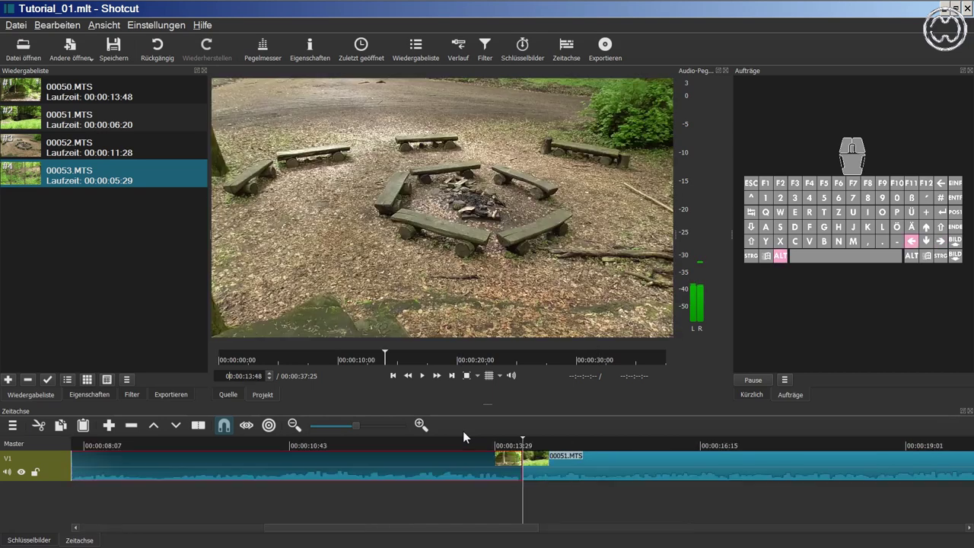
key("alt+Left")
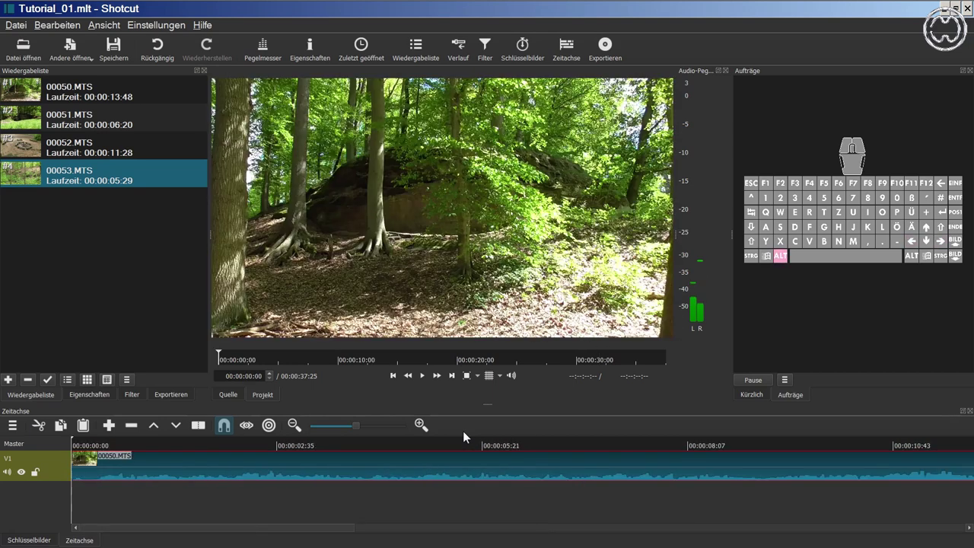
- Add a second video track above V1 in the timeline
right_click(66, 470)
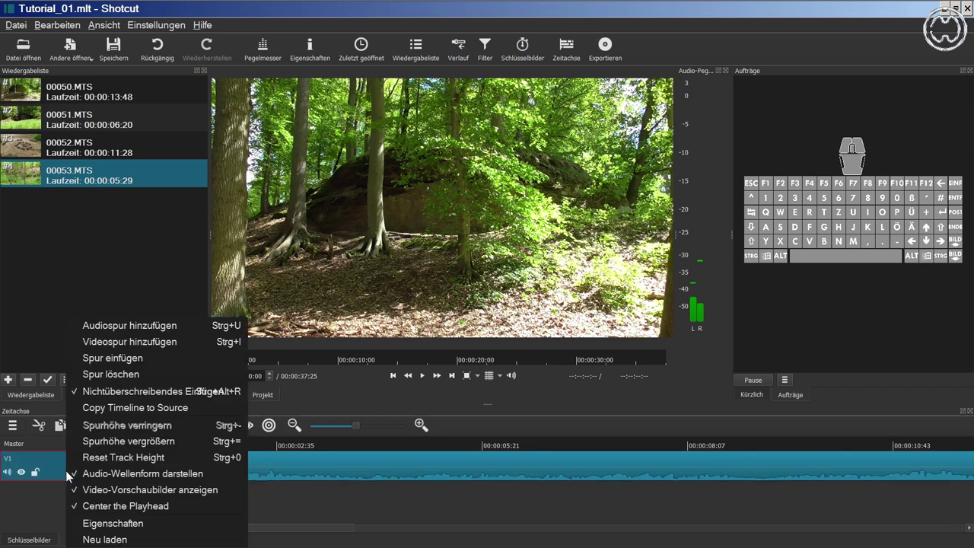
left_click(101, 341)
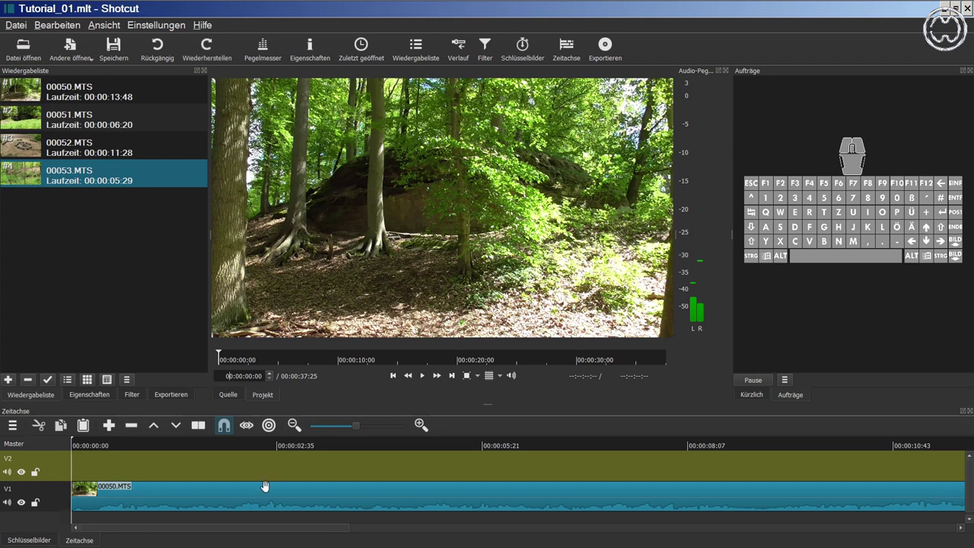
left_click(328, 430)
left_click_drag(334, 430, 339, 428)
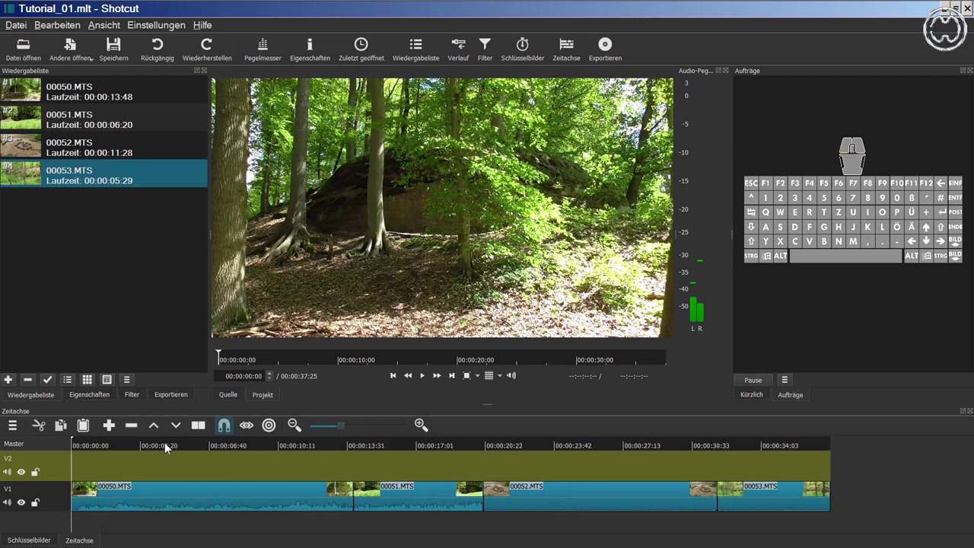
- Add further video tracks above V2, up to V7
key("ctrl+i")
key("ctrl+i")
key("ctrl+i")
key("ctrl+i")
key("ctrl+i")
key("ctrl+i")
key("ctrl+i")
key("ctrl+i")
key("ctrl+i")
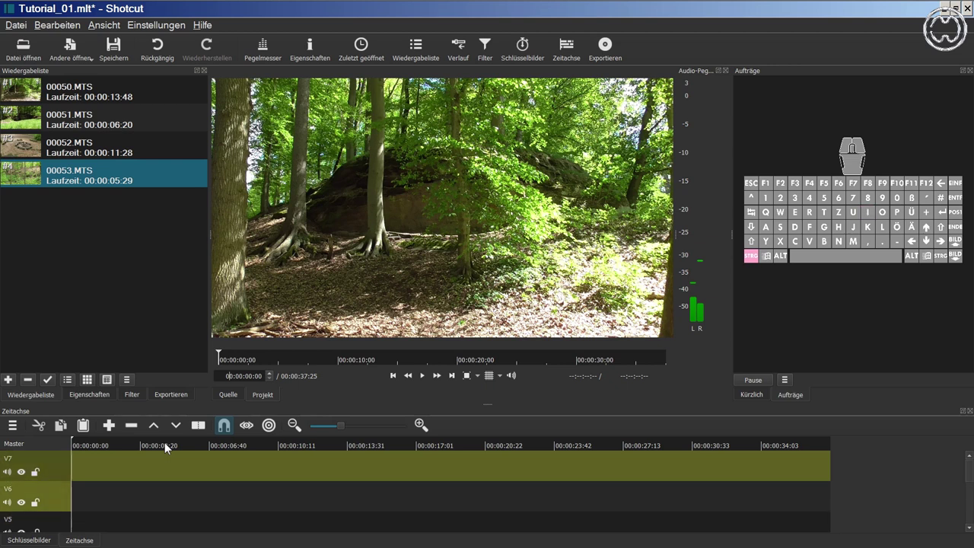
- Keep adding video tracks above V7 until the timeline reaches track V128
key("ctrl+i")
key("ctrl+i")
key("ctrl+i")
key("ctrl+i")
key("ctrl+i")
key("ctrl+i")
key("ctrl+i")
key("ctrl+i")
key("ctrl+i")
key("ctrl+i")
key("ctrl+i")
key("ctrl+i")
key("ctrl+i")
key("ctrl+i")
key("ctrl+i")
key("ctrl+i")
key("ctrl+i")
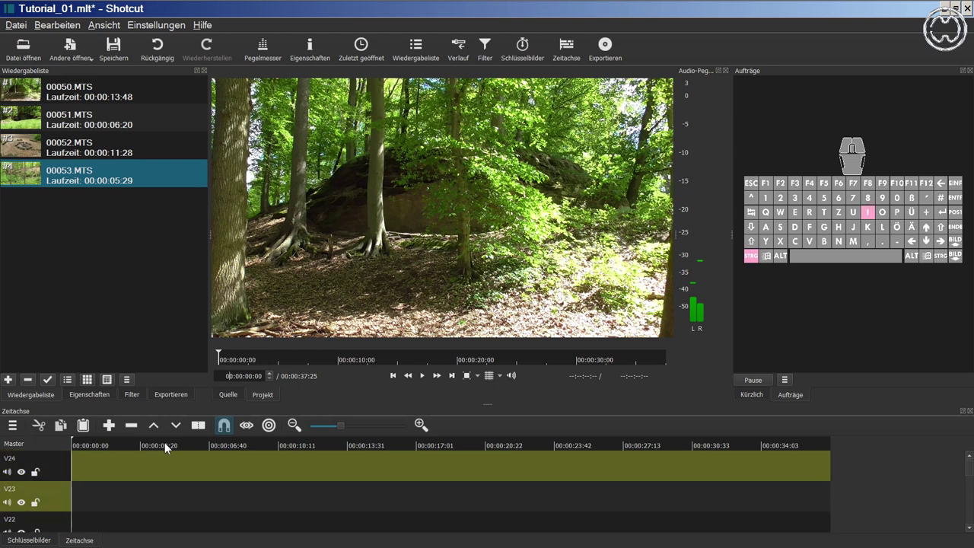
key("ctrl+i")
key("ctrl+i")
key("ctrl+i")
key("ctrl+i")
key("ctrl+i")
key("ctrl+i")
key("ctrl+i")
key("ctrl+i")
key("ctrl+i")
key("ctrl+i")
key("ctrl+i")
key("ctrl+i")
key("ctrl+i")
key("ctrl+i")
key("ctrl+i")
key("ctrl+i")
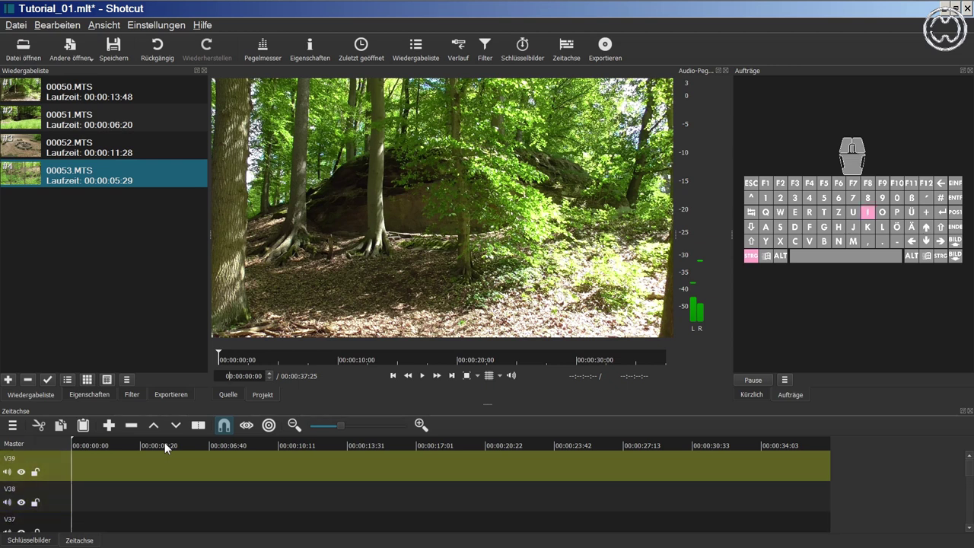
key("ctrl+i")
key("ctrl+i")
key("ctrl+i")
key("ctrl+i")
key("ctrl+i")
key("ctrl+i")
key("ctrl+i")
key("ctrl+i")
key("ctrl+i")
key("ctrl+i")
key("ctrl+i")
key("ctrl+i")
key("ctrl+i")
key("ctrl+i")
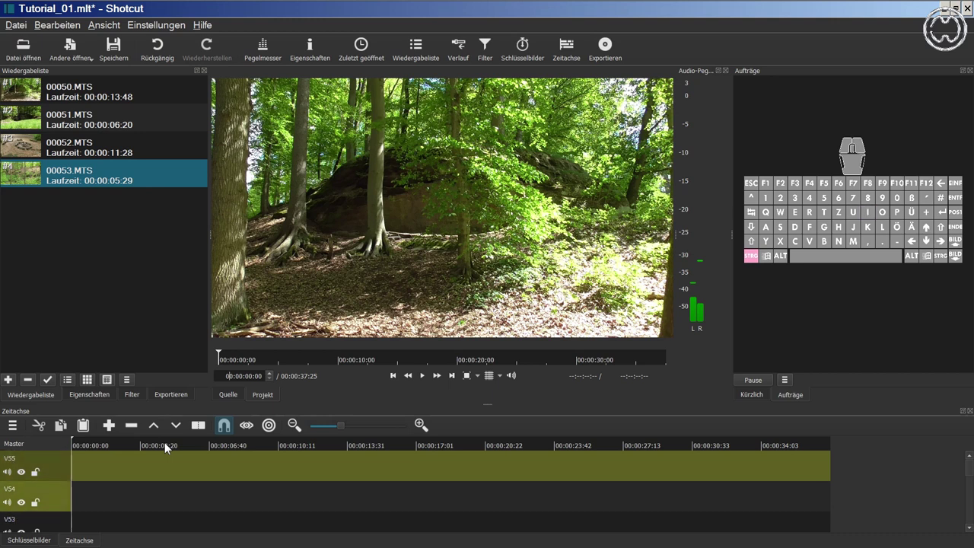
key("ctrl+i")
key("ctrl+i")
key("ctrl+i")
key("ctrl+i")
key("ctrl+i")
key("ctrl+i")
key("ctrl+i")
key("ctrl+i")
key("ctrl+i")
key("ctrl+i")
key("ctrl+i")
key("ctrl+i")
key("ctrl+i")
key("ctrl+i")
key("ctrl+i")
key("ctrl+i")
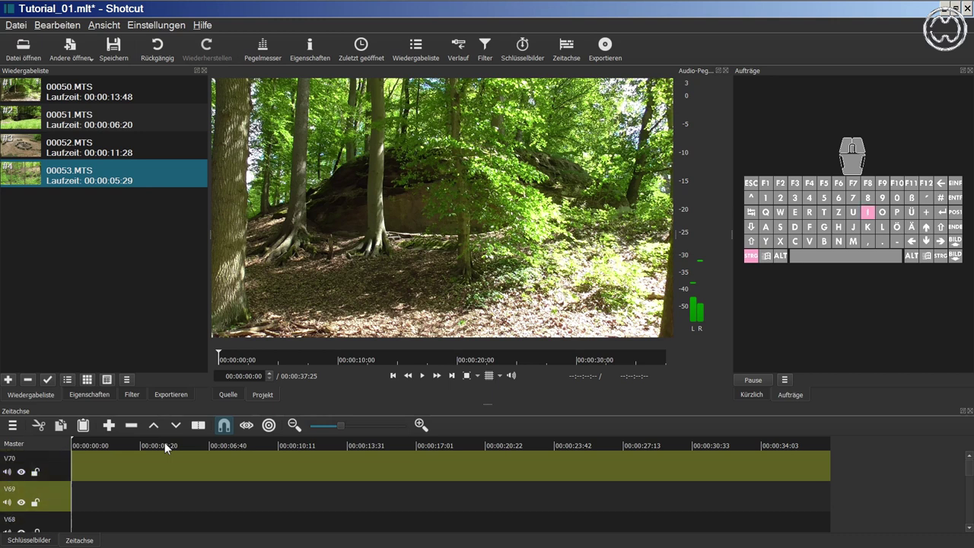
key("ctrl+i")
key("ctrl+i")
key("ctrl+i")
key("ctrl+i")
key("ctrl+i")
key("ctrl+i")
key("ctrl+i")
key("ctrl+i")
key("ctrl+i")
key("ctrl+i")
key("ctrl+i")
key("ctrl+i")
key("ctrl+i")
key("ctrl+i")
key("ctrl+i")
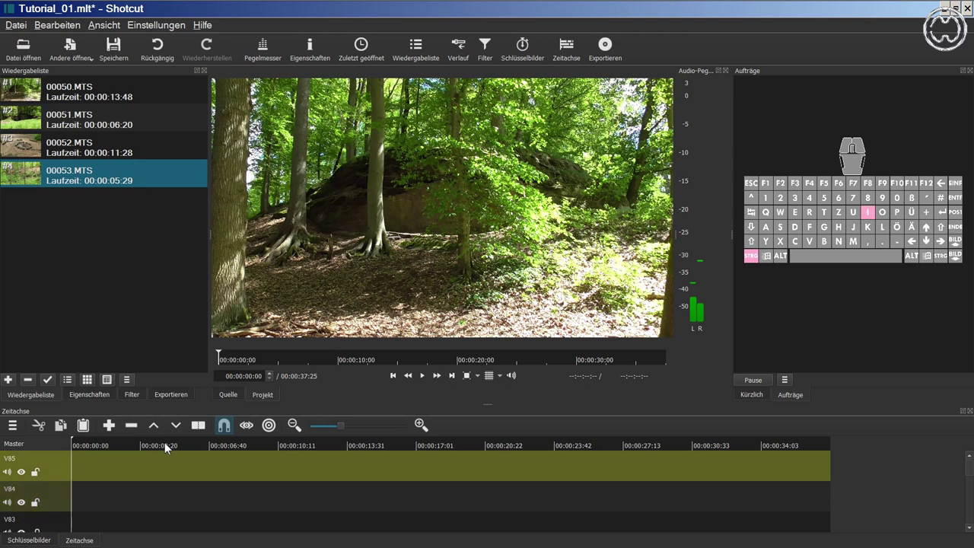
key("ctrl+i")
key("ctrl+i")
key("ctrl+i")
key("ctrl+i")
key("ctrl+i")
key("ctrl+i")
key("ctrl+i")
key("ctrl+i")
key("ctrl+i")
key("ctrl+i")
key("ctrl+i")
key("ctrl+i")
key("ctrl+i")
key("ctrl+i")
key("ctrl+i")
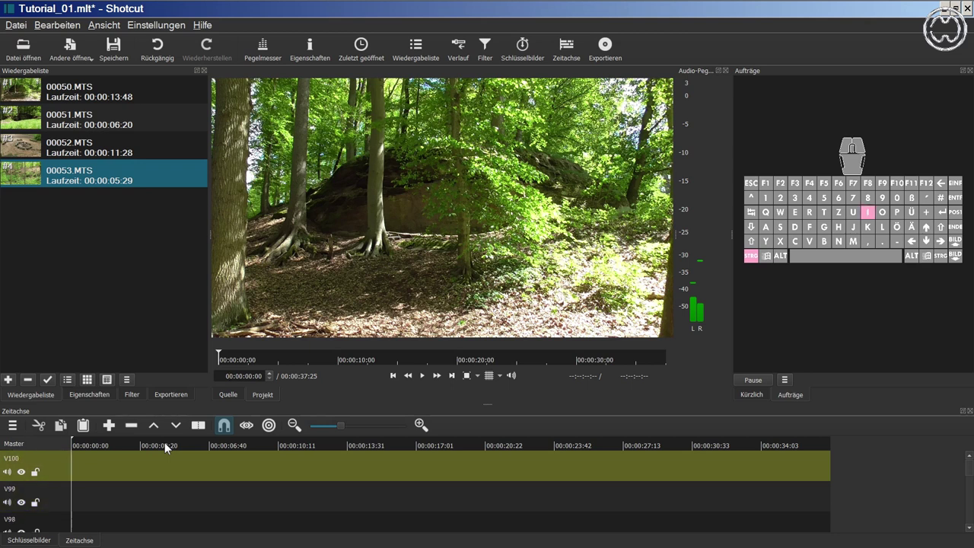
key("ctrl+i")
key("ctrl+i")
key("ctrl+i")
key("ctrl+i")
key("ctrl+i")
key("ctrl+i")
key("ctrl+i")
key("ctrl+i")
key("ctrl+i")
key("ctrl+i")
key("ctrl+i")
key("ctrl+i")
key("ctrl+i")
key("ctrl+i")
key("ctrl+i")
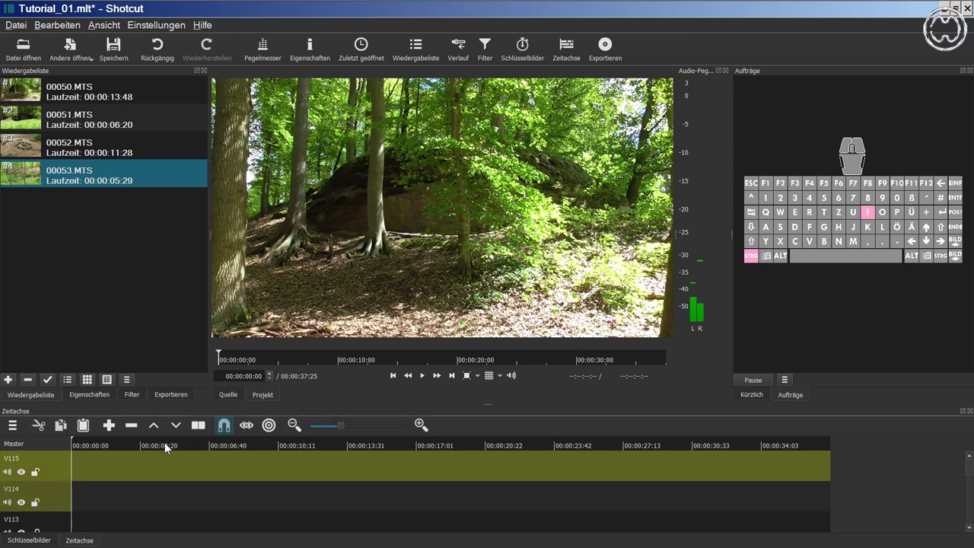
key("ctrl+i")
key("ctrl+i")
key("ctrl+i")
key("ctrl+i")
key("ctrl+i")
key("ctrl+i")
key("ctrl+i")
key("ctrl+i")
key("ctrl+i")
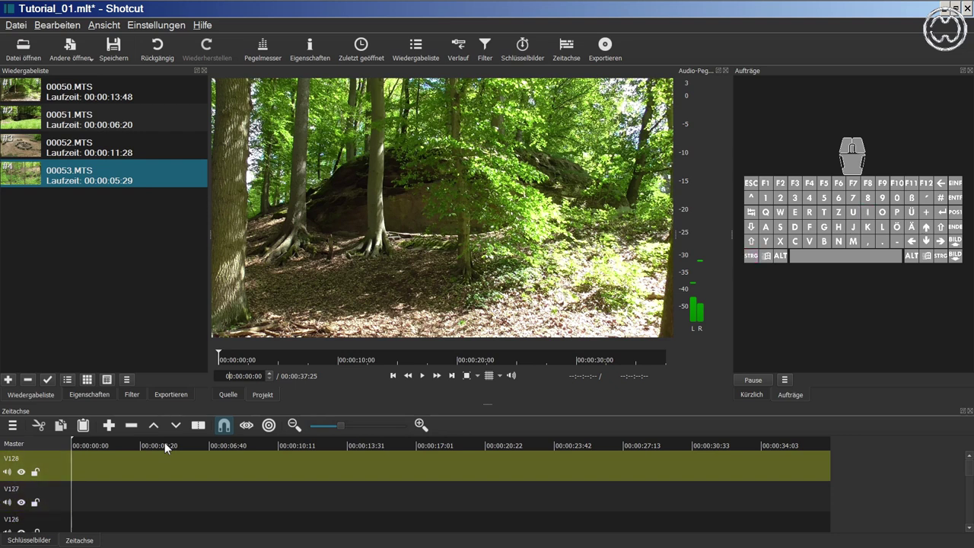
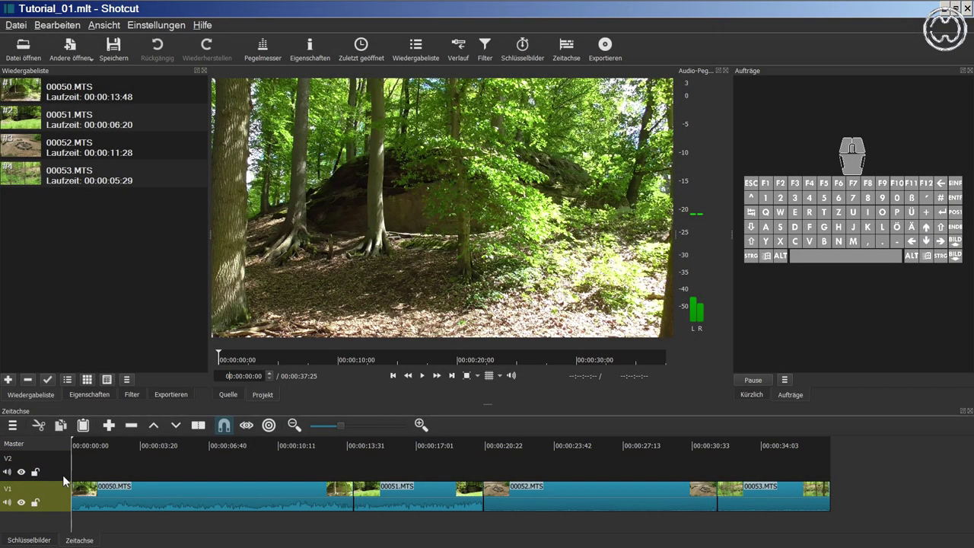
- Switch the current track repeatedly between V2 and V1, finishing on V1
key("Up")
key("Down")
key("Up")
key("Down")
key("Up")
key("Down")
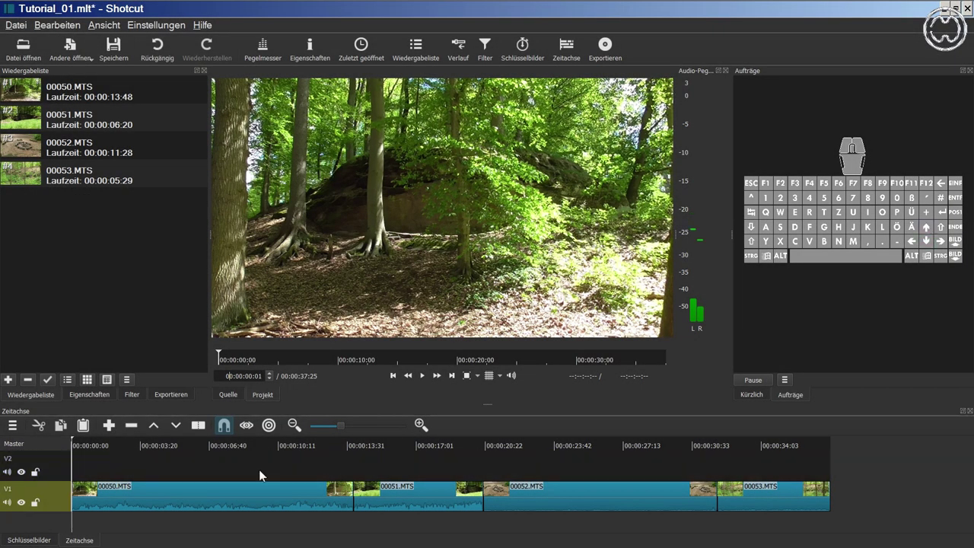
- Try out the mute, hide and lock switches of track V1, restoring each one to its original setting
left_click(7, 502)
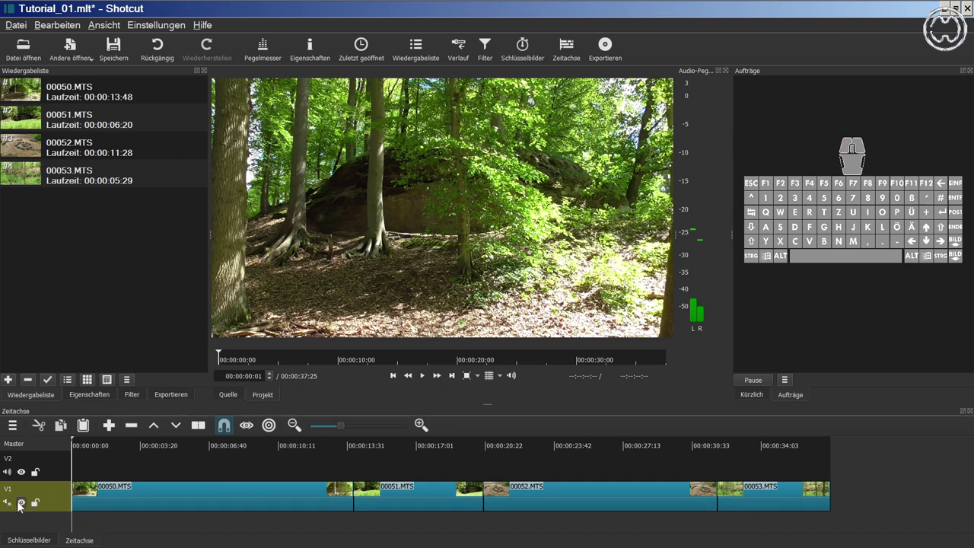
left_click(21, 502)
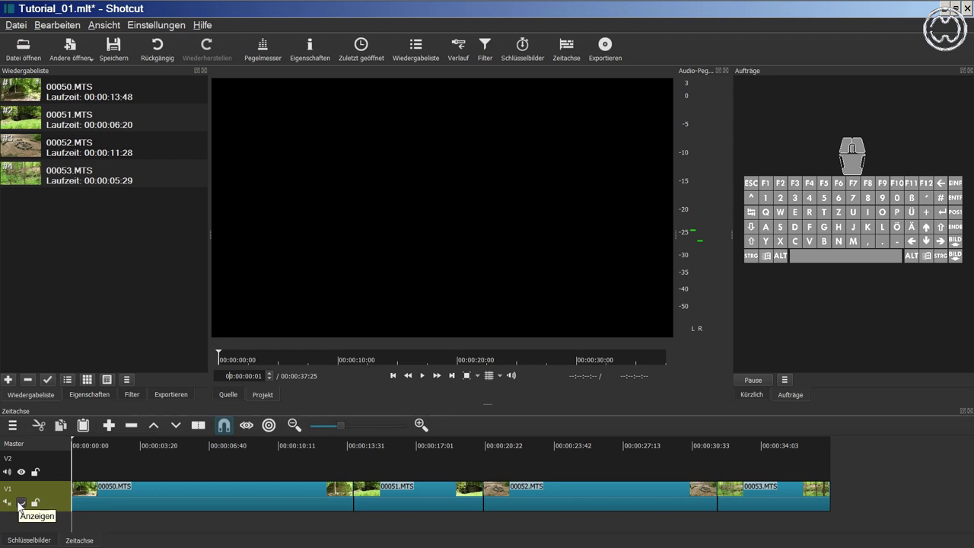
left_click(20, 503)
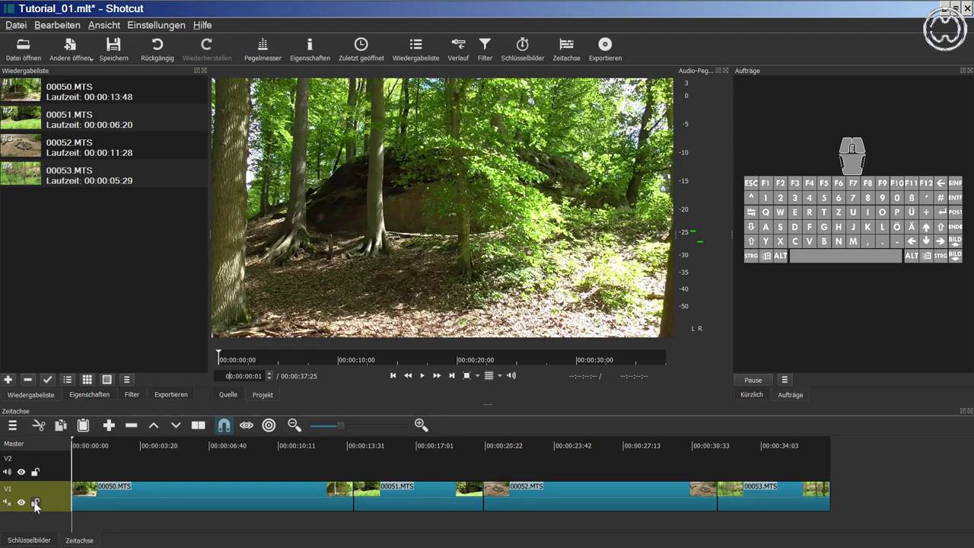
left_click(35, 503)
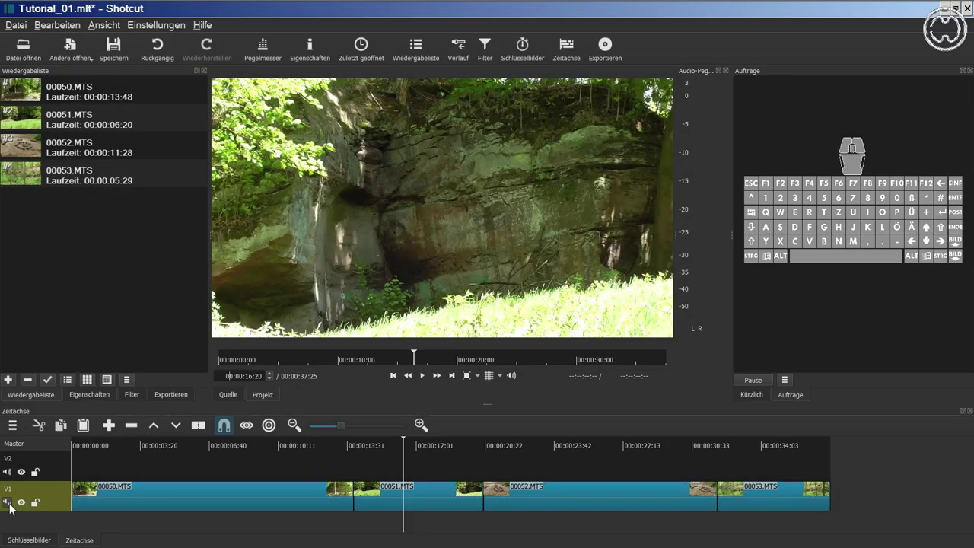
left_click(8, 503)
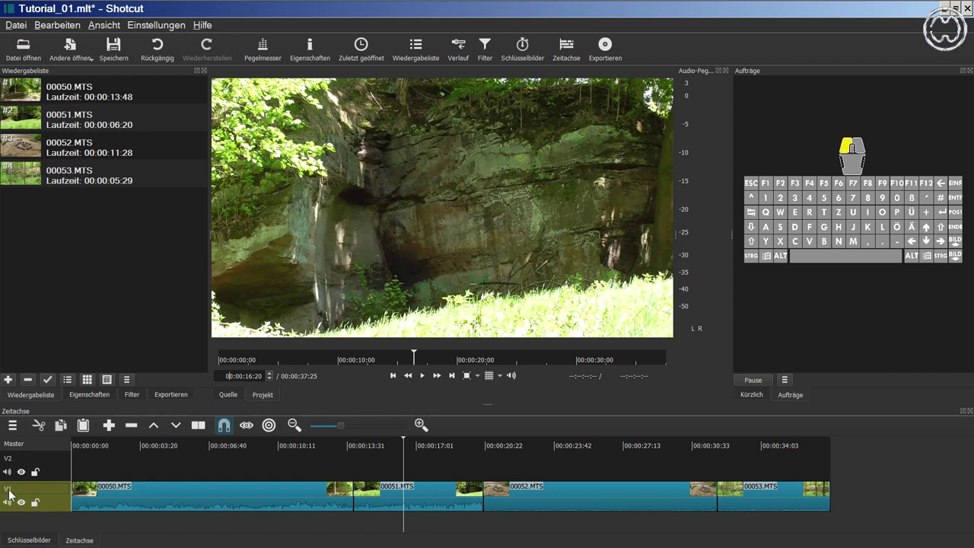
- Rename track V1 to Wald and track V2 to Himmel
double_click(9, 491)
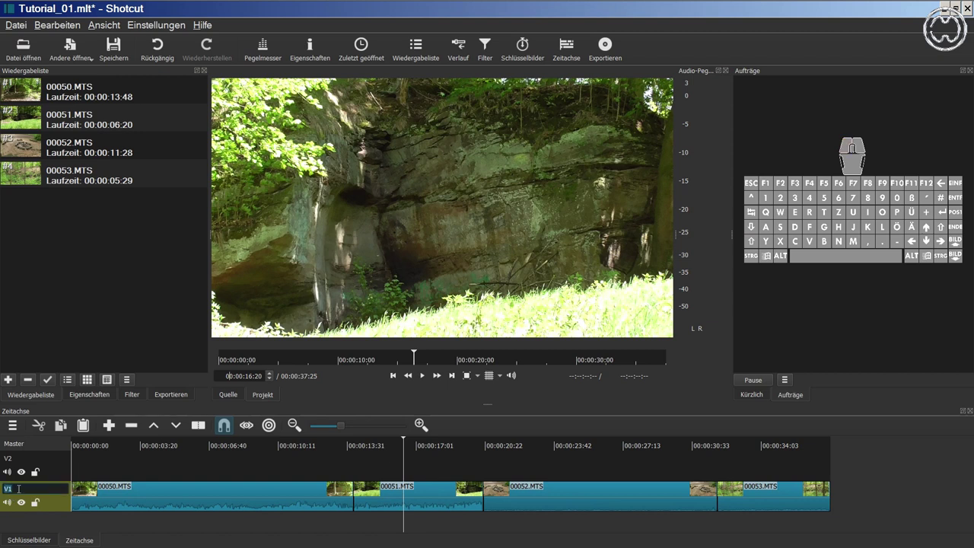
type("Wald")
key("Return")
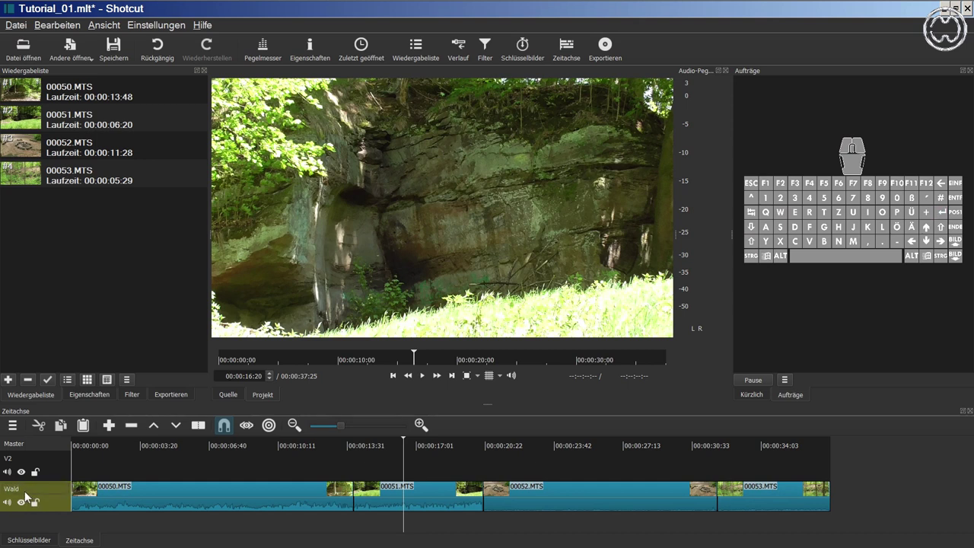
double_click(19, 460)
key("shift")
type("Himmel")
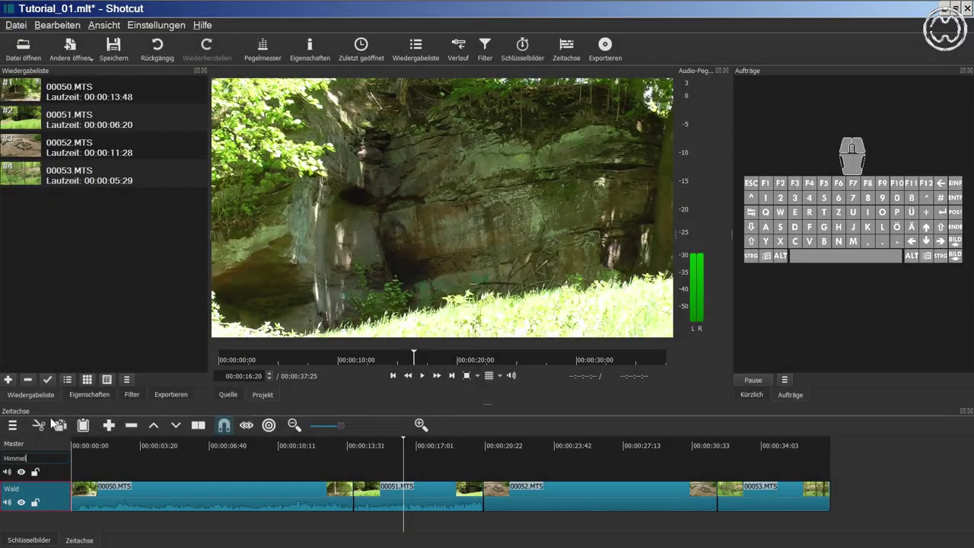
- Place 00053.MTS on the Himmel track at the start of 00051.MTS, keeping Nichtüberschreibendes Einfügen enabled
left_click(12, 425)
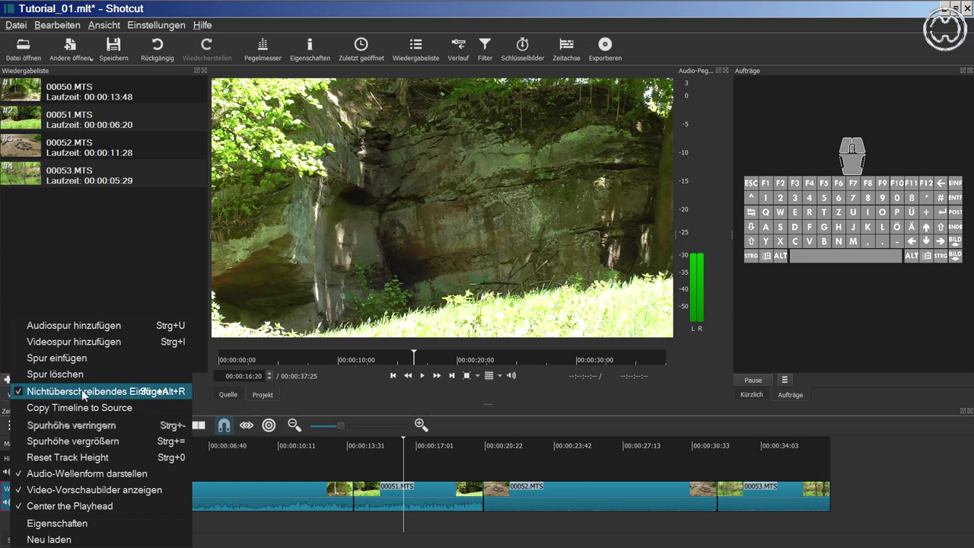
left_click(322, 400)
key("alt+Left")
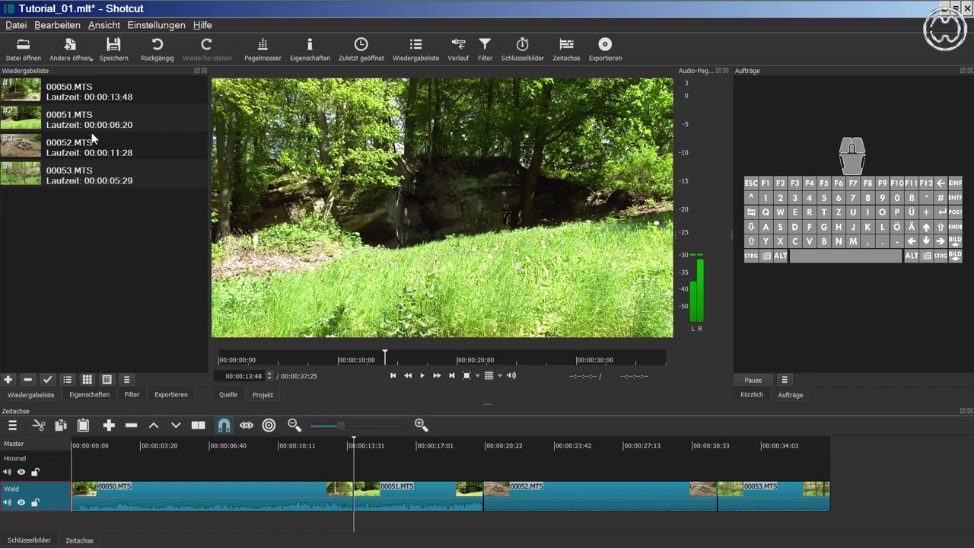
left_click(75, 180)
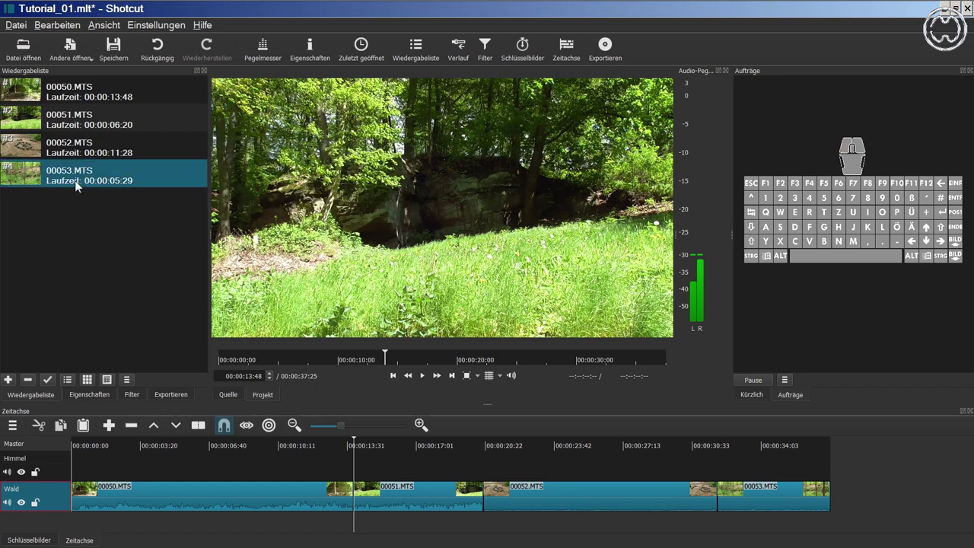
double_click(75, 180)
left_click_drag(414, 213, 356, 458)
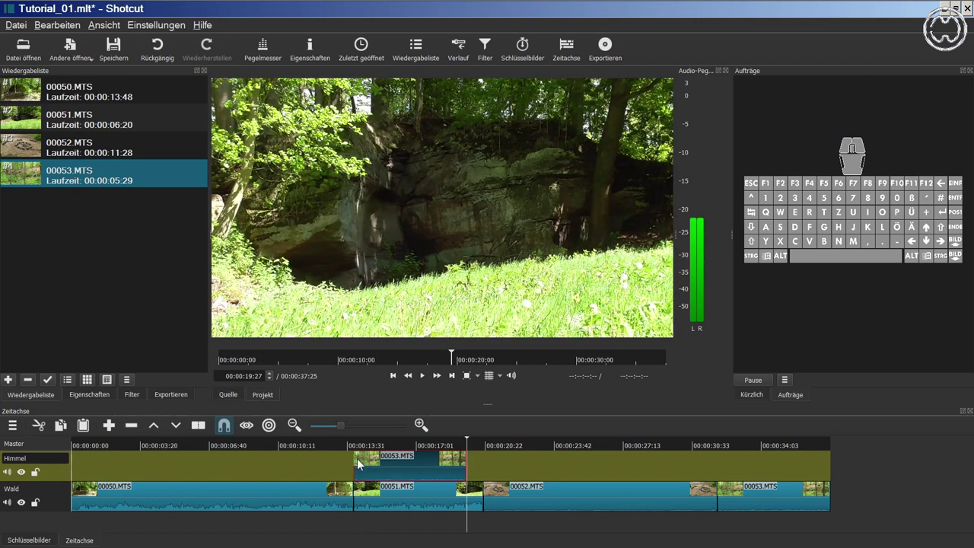
- Check the Nichtüberschreibendes Einfügen setting and undo the placement of 00053.MTS on the Himmel track
left_click(13, 424)
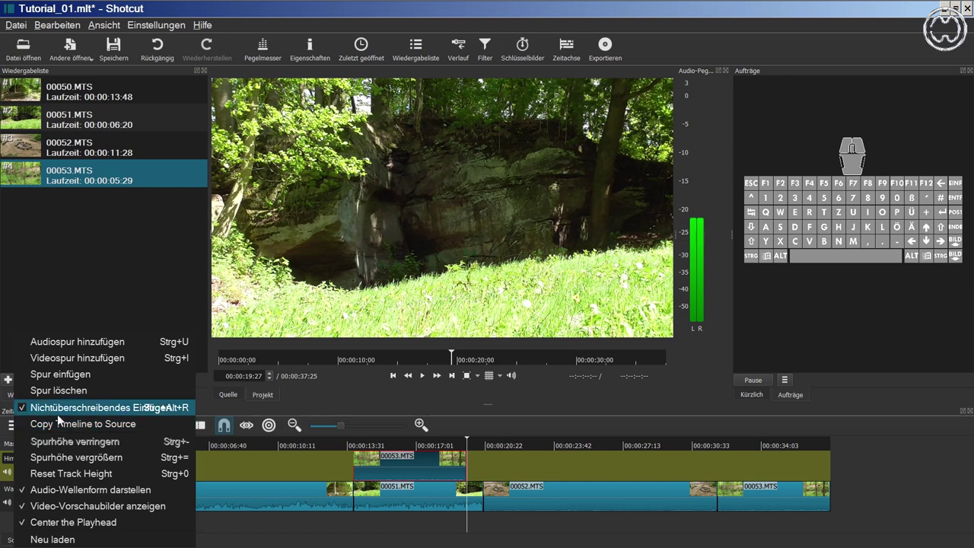
left_click(379, 460)
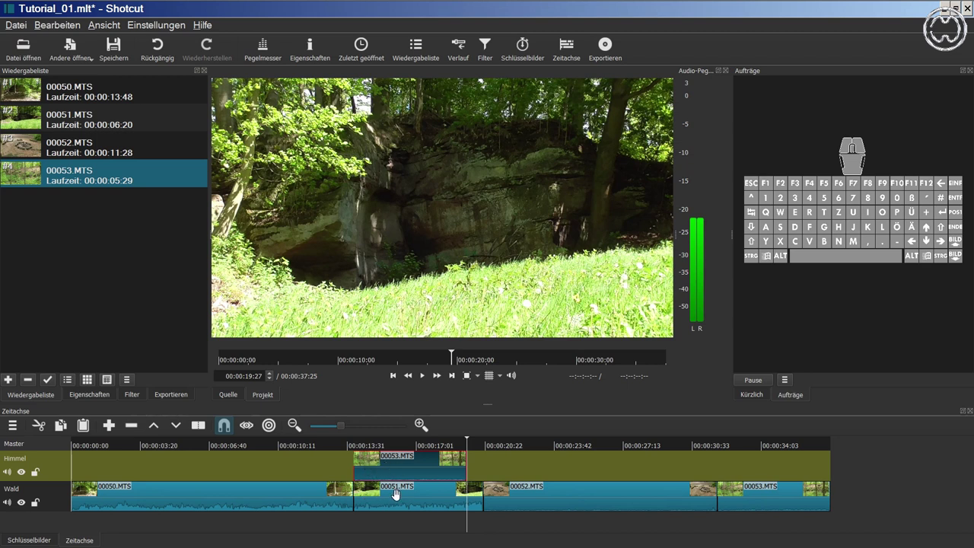
key("ctrl+z")
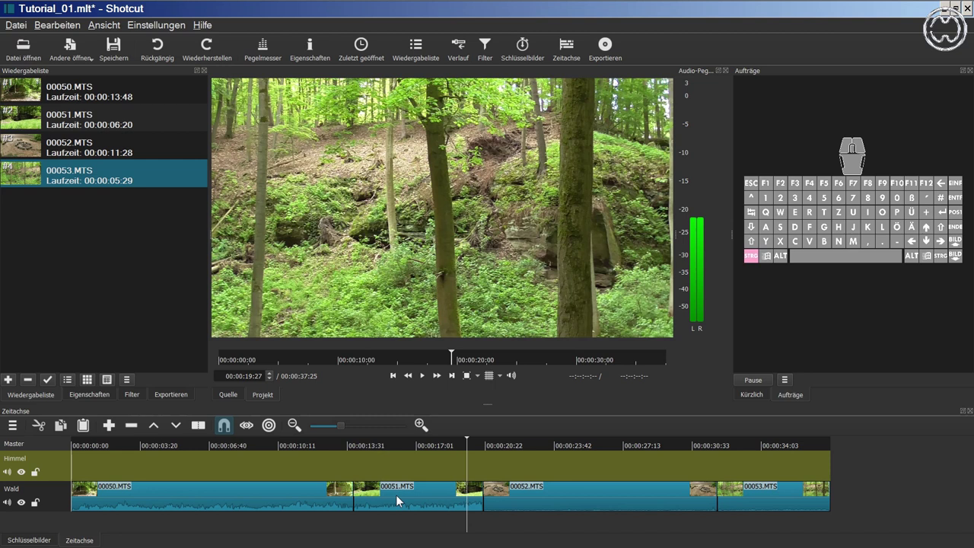
- Disable Nichtüberschreibendes Einfügen and place 00053.MTS on the Himmel track at the start of 00051.MTS
key("alt+Left")
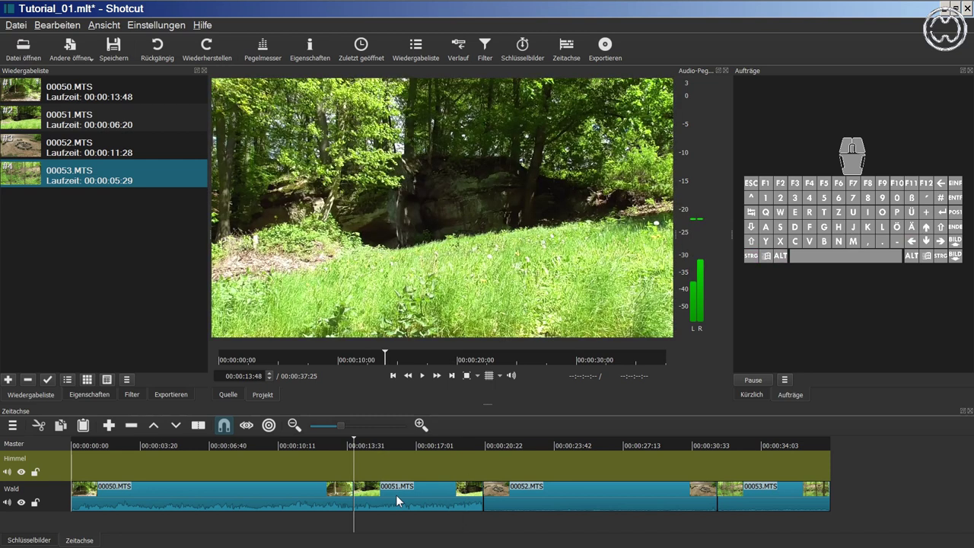
left_click(17, 427)
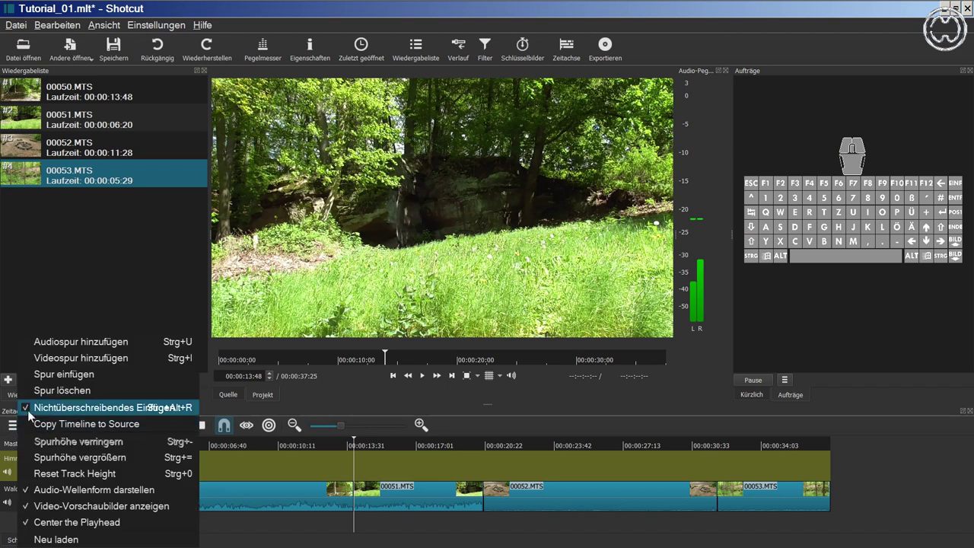
left_click(27, 411)
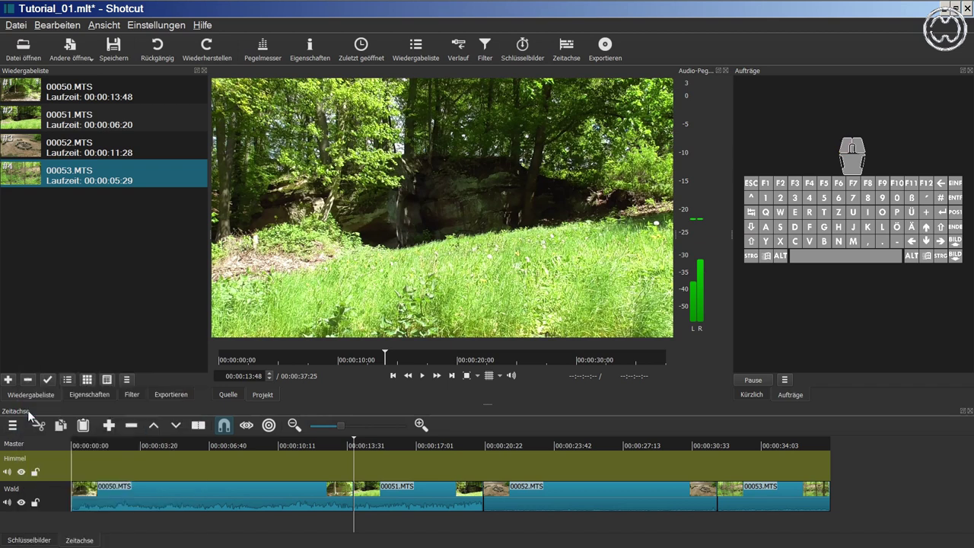
double_click(58, 180)
left_click_drag(420, 173, 358, 456)
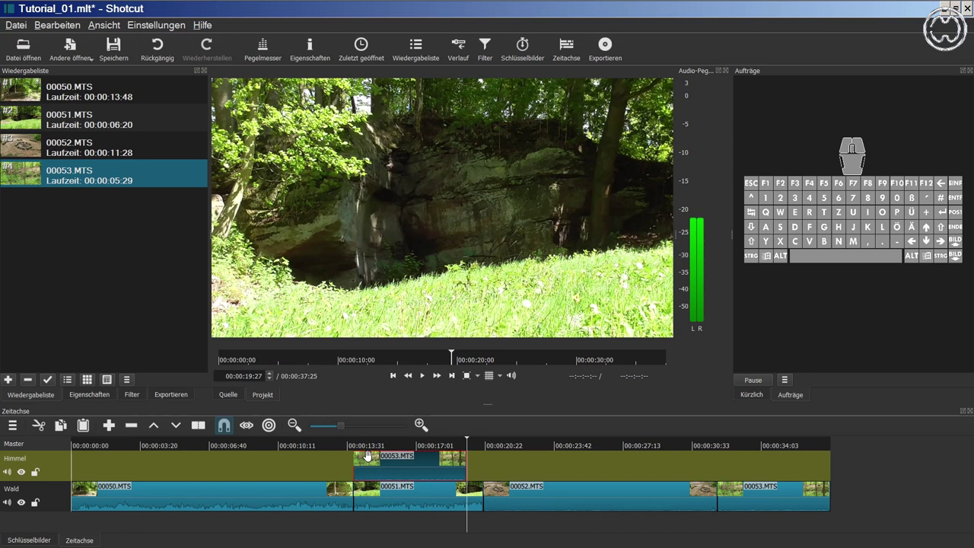
- Try placing 00050.MTS over 00052.MTS on track V1 in overwrite mode, and undo the placement
left_click(12, 426)
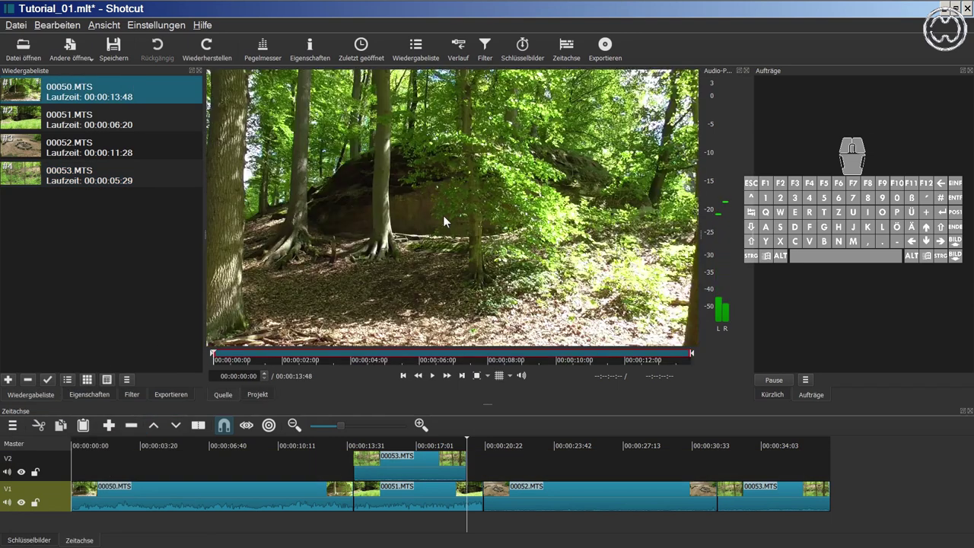
left_click_drag(442, 209, 520, 493)
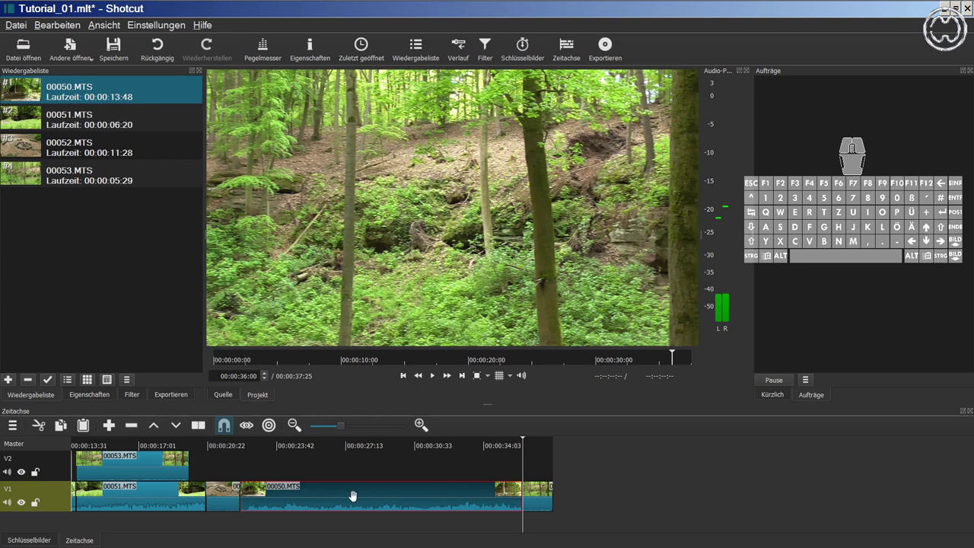
left_click(156, 50)
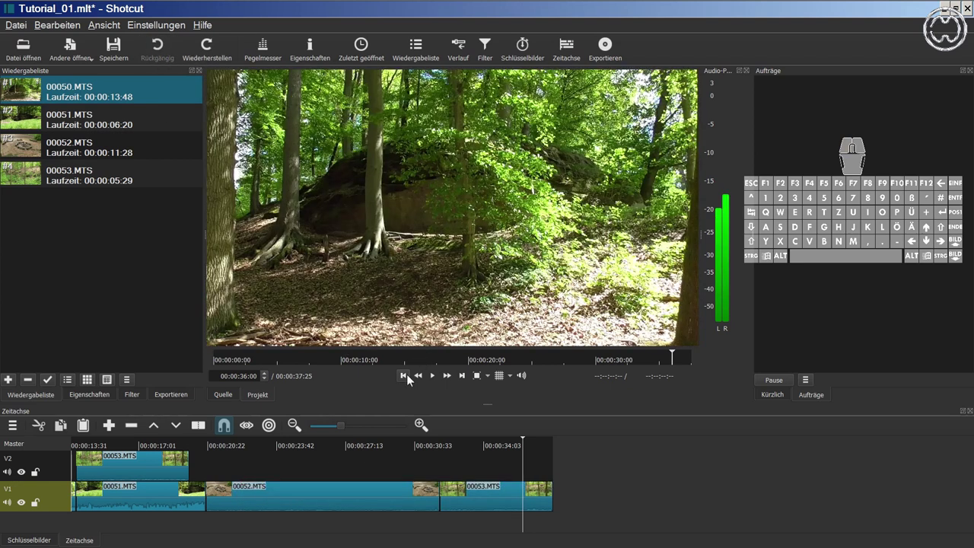
- Move the playhead back to the end of 00053.MTS on V2 and enable Nichtüberschreibendes Einfügen
left_click(404, 375)
left_click(403, 375)
left_click(403, 375)
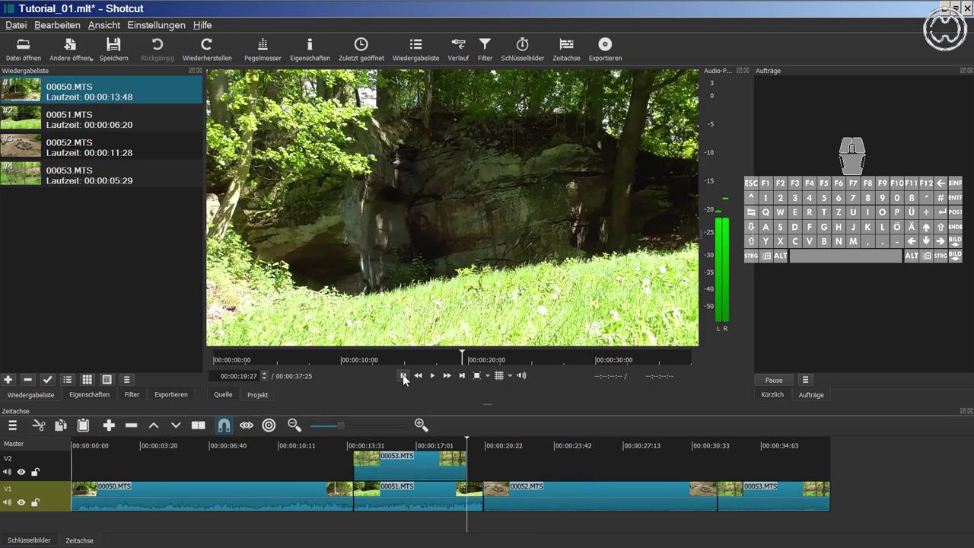
left_click(11, 427)
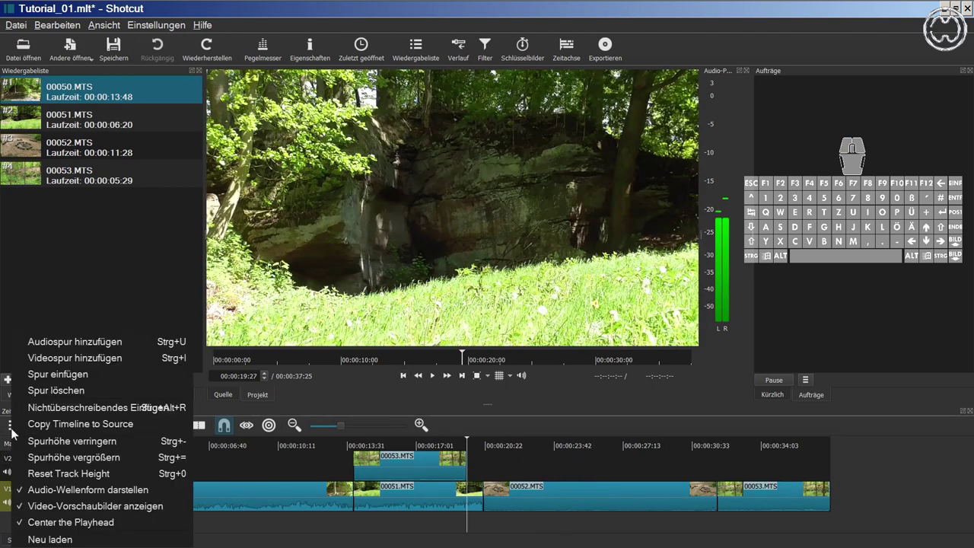
left_click(19, 415)
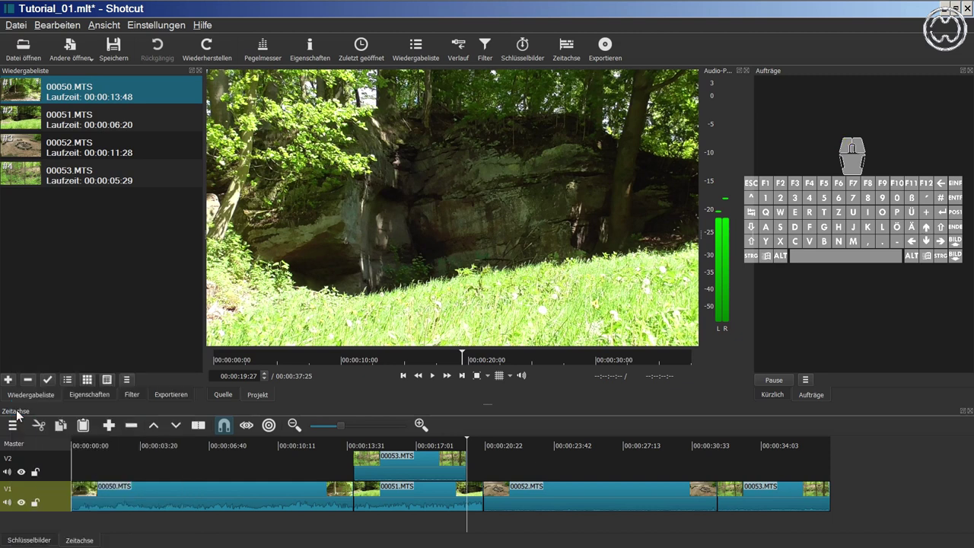
- Try placing 00050.MTS over 00052.MTS on track V1 with Nach unten droppen off, and undo the placement
double_click(61, 96)
left_click_drag(491, 211, 516, 487)
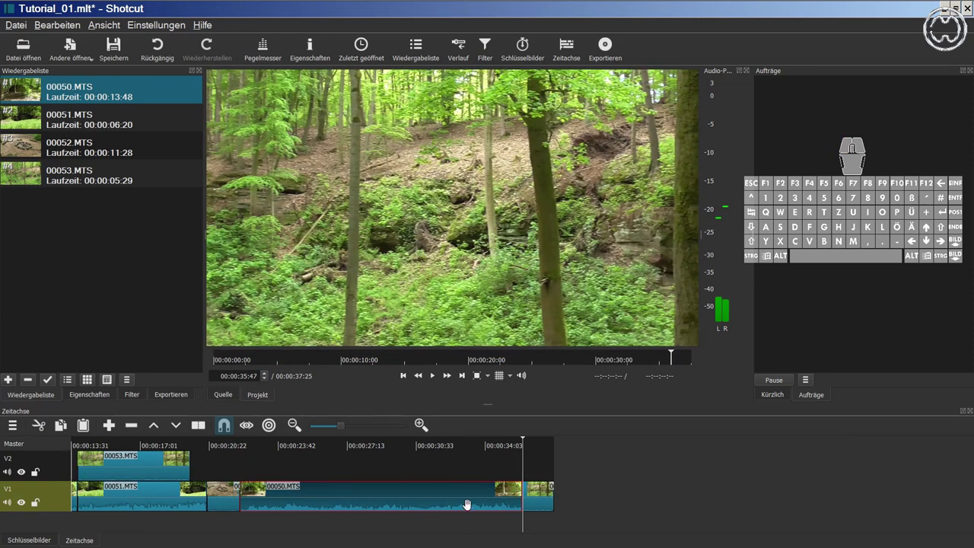
key("ctrl+z")
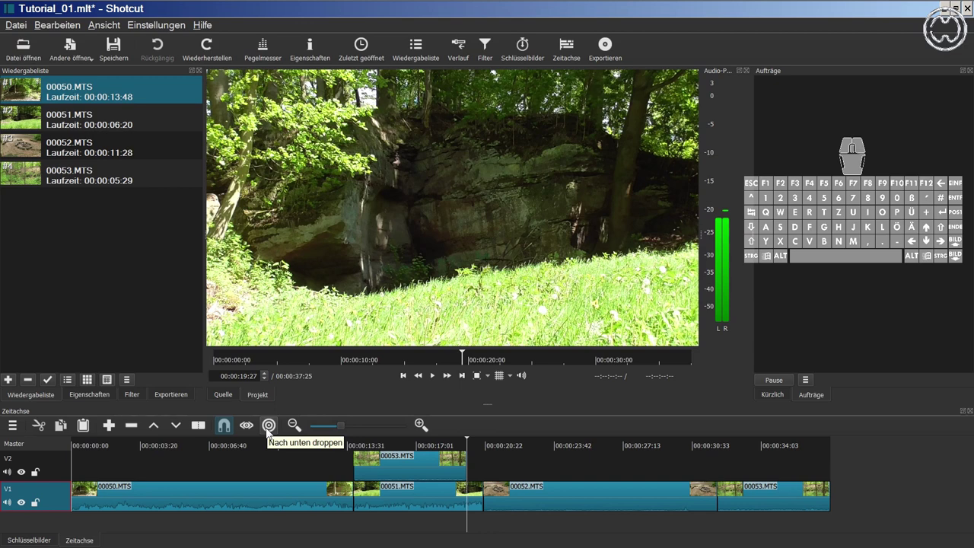
- Enable Nach unten droppen, try inserting 00050.MTS on V2 above the start of 00052.MTS, and undo the insertion
left_click(268, 427)
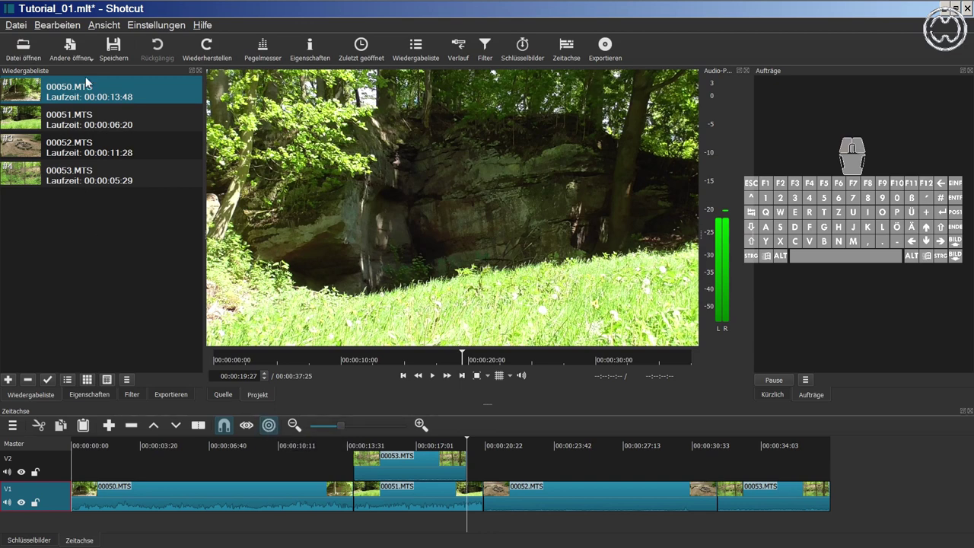
double_click(86, 91)
left_click_drag(389, 161, 489, 463)
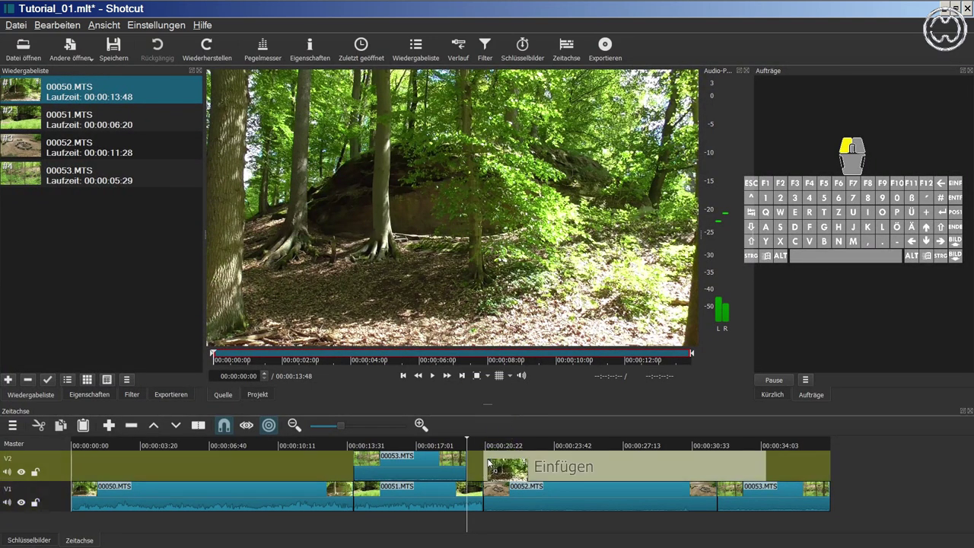
left_click_drag(488, 463, 487, 458)
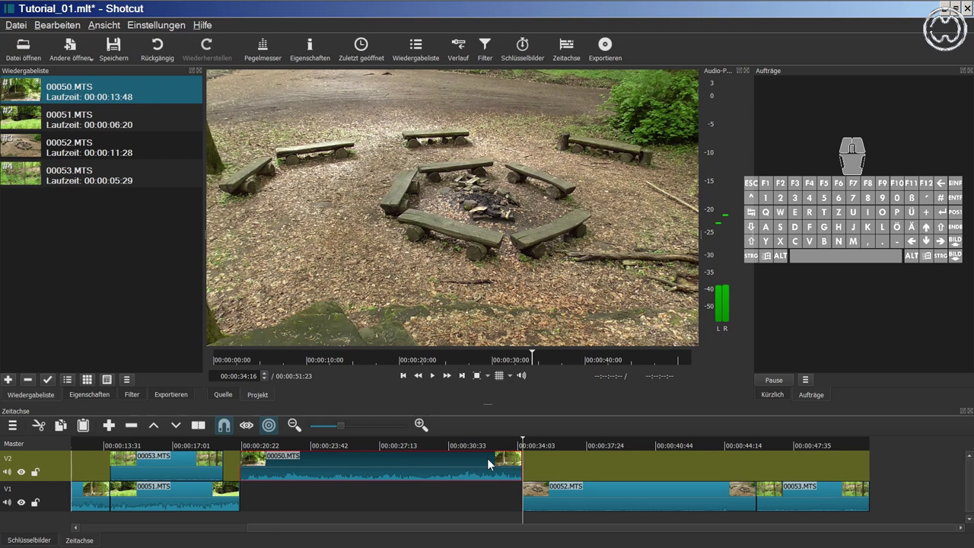
left_click(155, 43)
- Move the playhead back to the end of 00053.MTS on V2 and disable Nichtüberschreibendes Einfügen
left_click(403, 375)
left_click(403, 375)
left_click(12, 426)
left_click(17, 415)
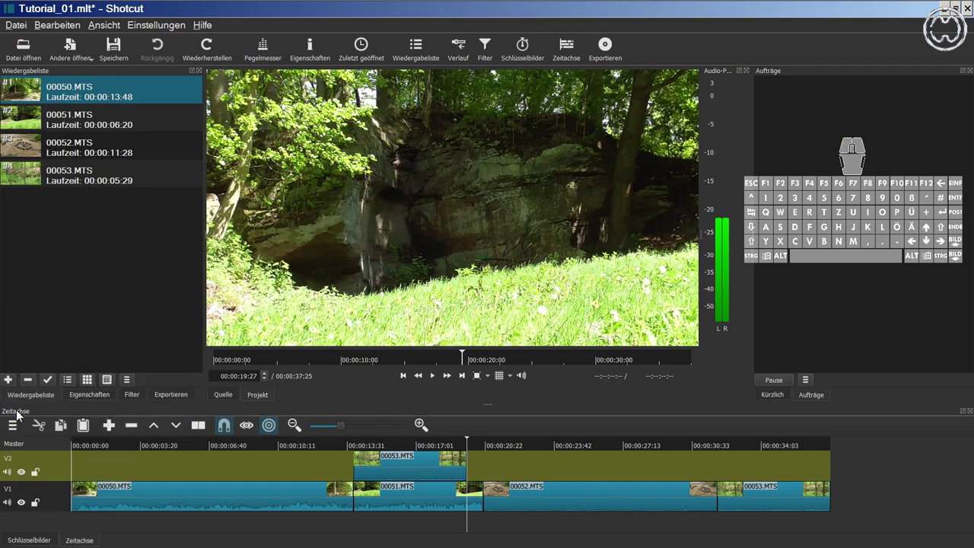
- Try inserting 00050.MTS on V2 above the start of 00052.MTS with Nichtüberschreibendes Einfügen off, and undo the insertion
double_click(120, 86)
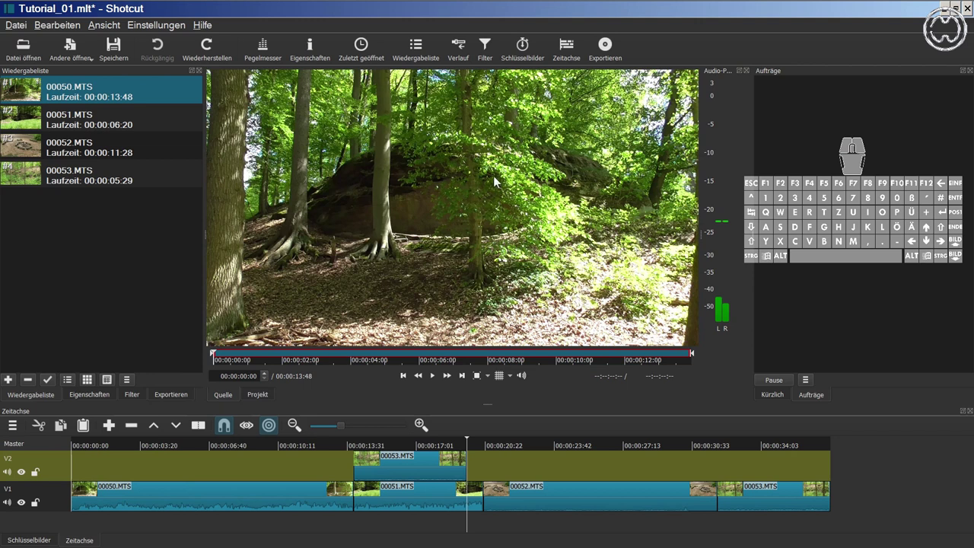
left_click(493, 176)
left_click_drag(493, 175, 486, 454)
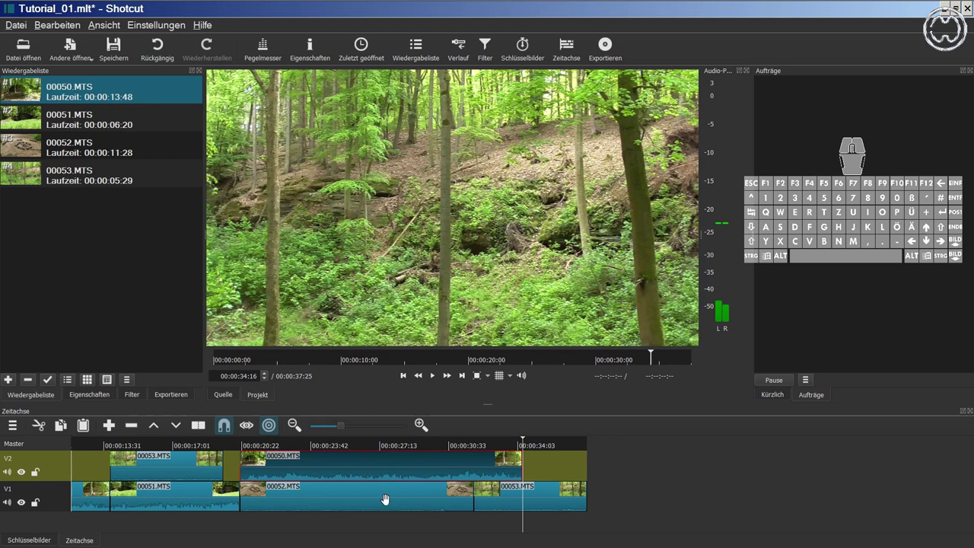
key("ctrl+z")
- Try inserting 00050.MTS inside 00052.MTS on track V1, select each resulting clip part in turn, and undo the insertion
double_click(37, 94)
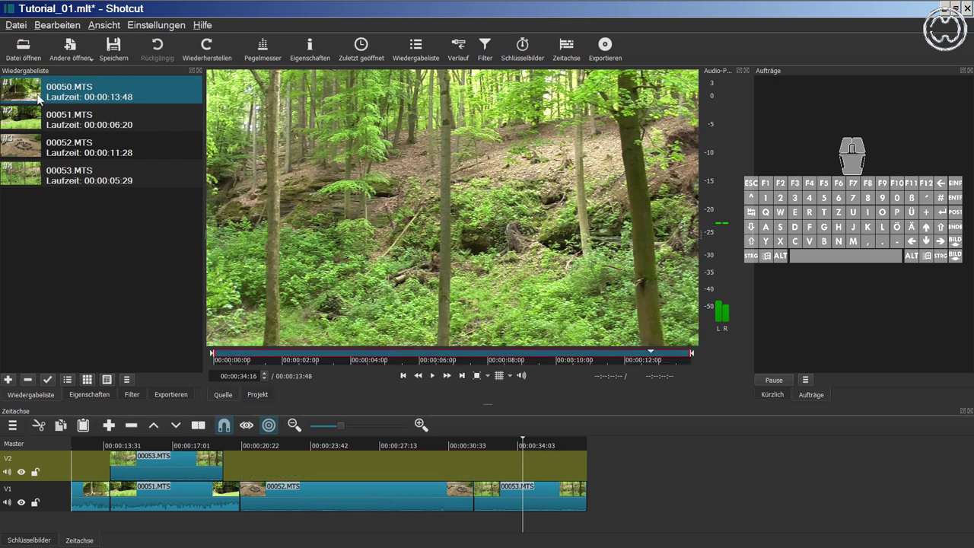
left_click_drag(413, 181, 270, 493)
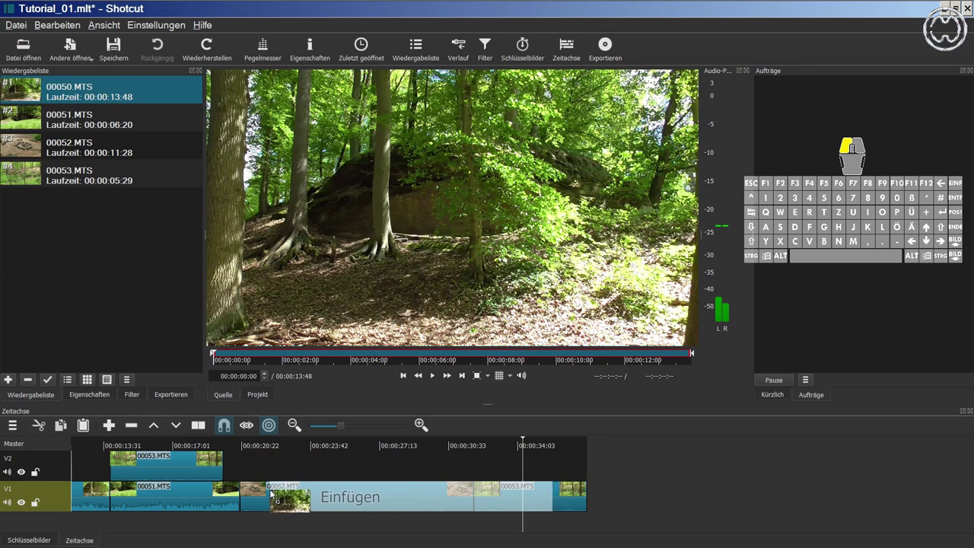
left_click_drag(270, 493, 271, 495)
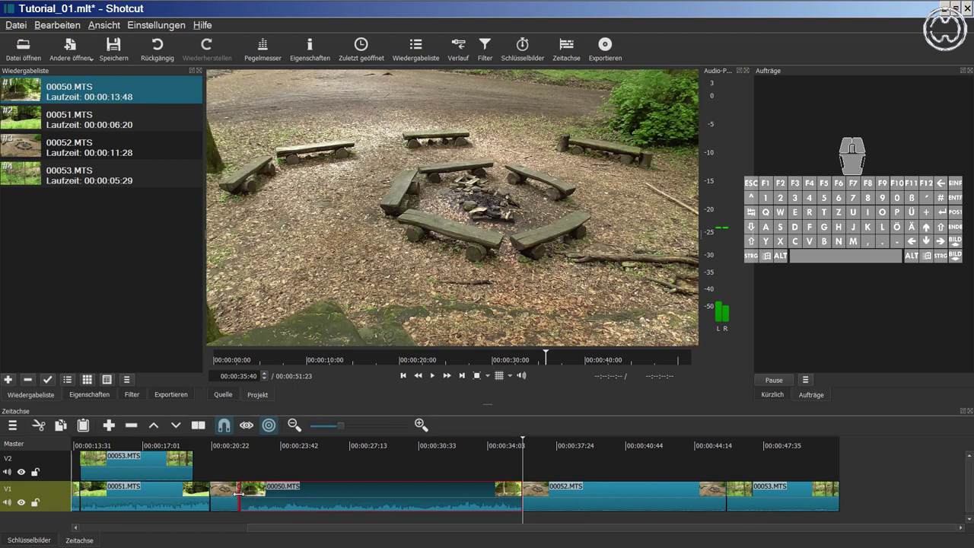
left_click(562, 503)
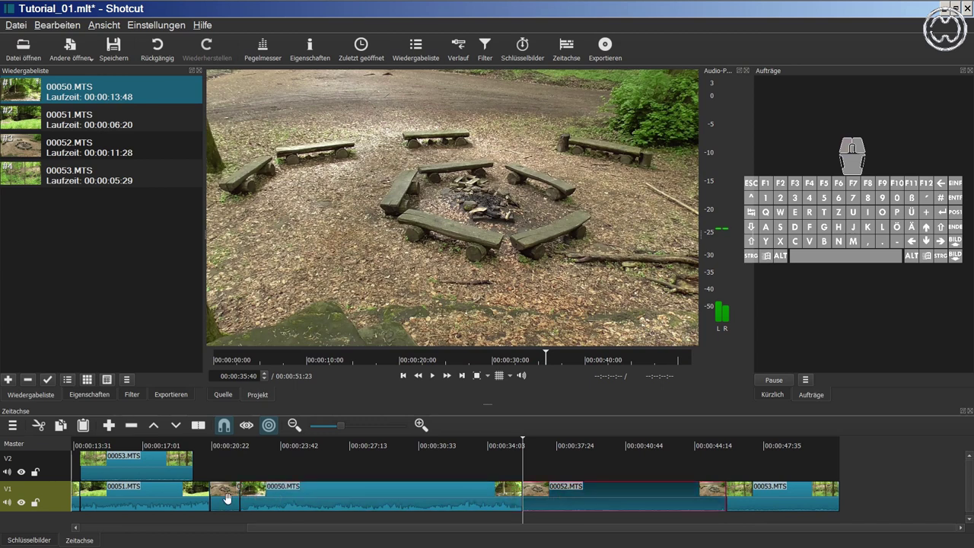
left_click(226, 498)
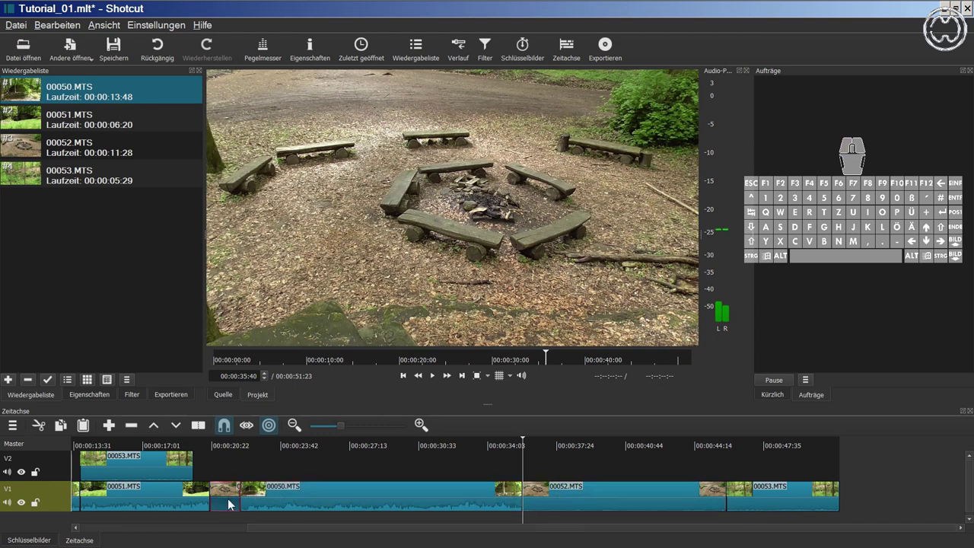
left_click(343, 503)
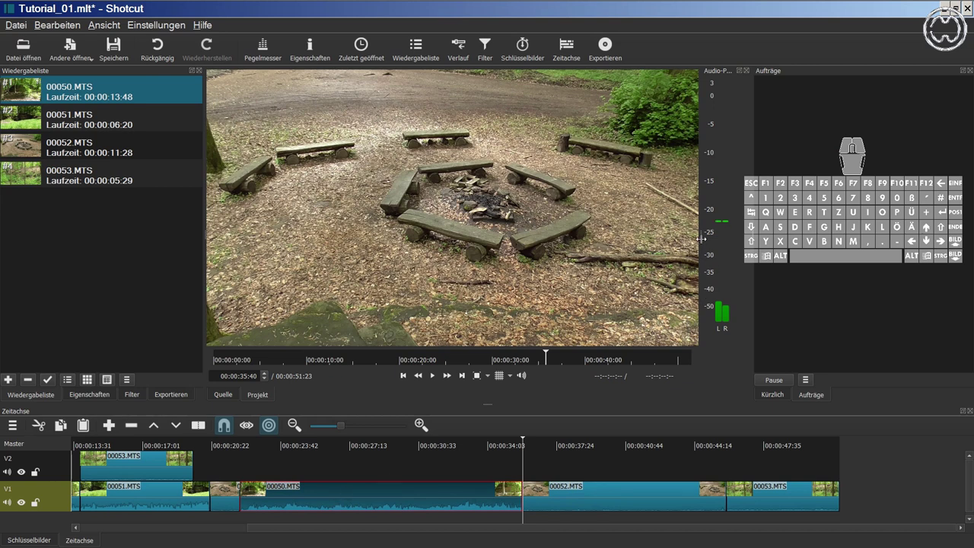
left_click_drag(703, 237, 677, 239)
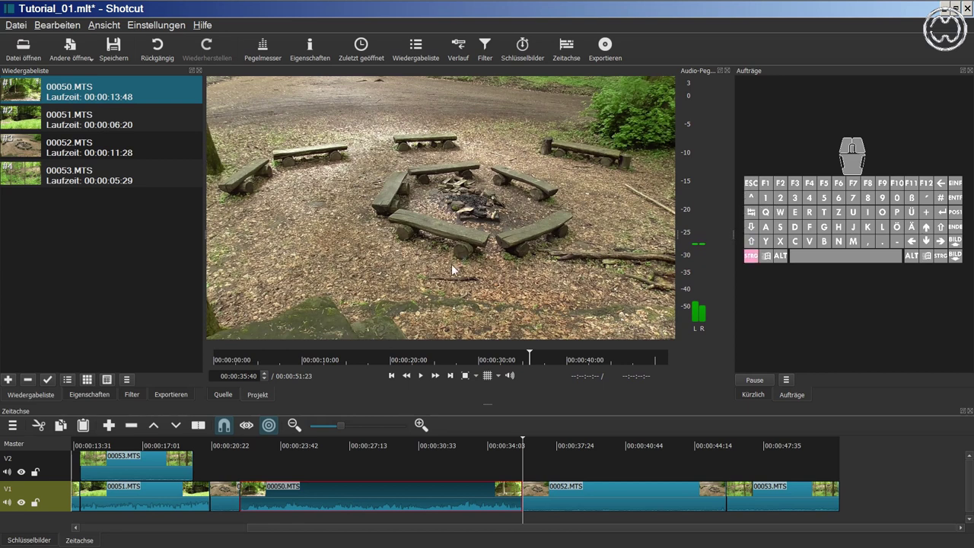
key("ctrl+z")
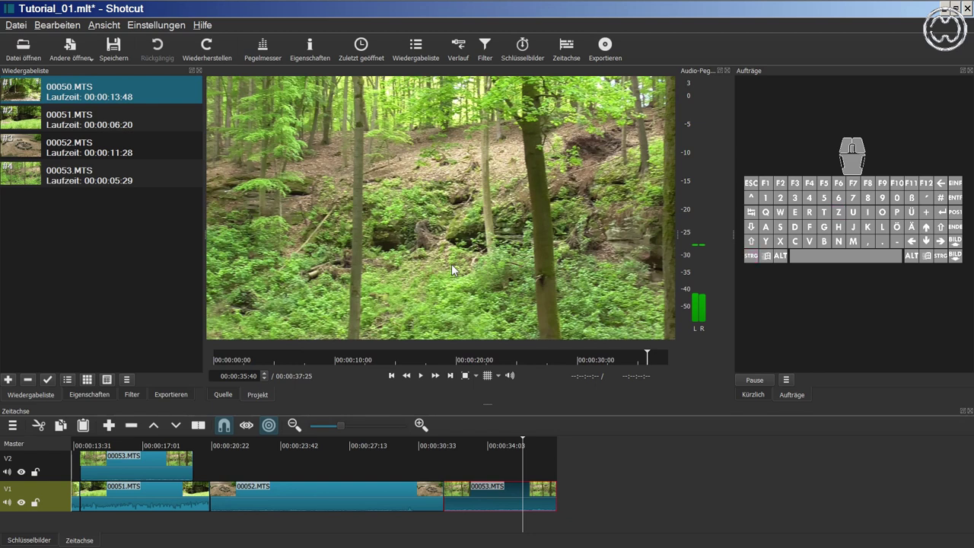
- Move the playhead to the start of 00052.MTS on V1 and check the Nichtüberschreibendes Einfügen setting
key("alt+Left")
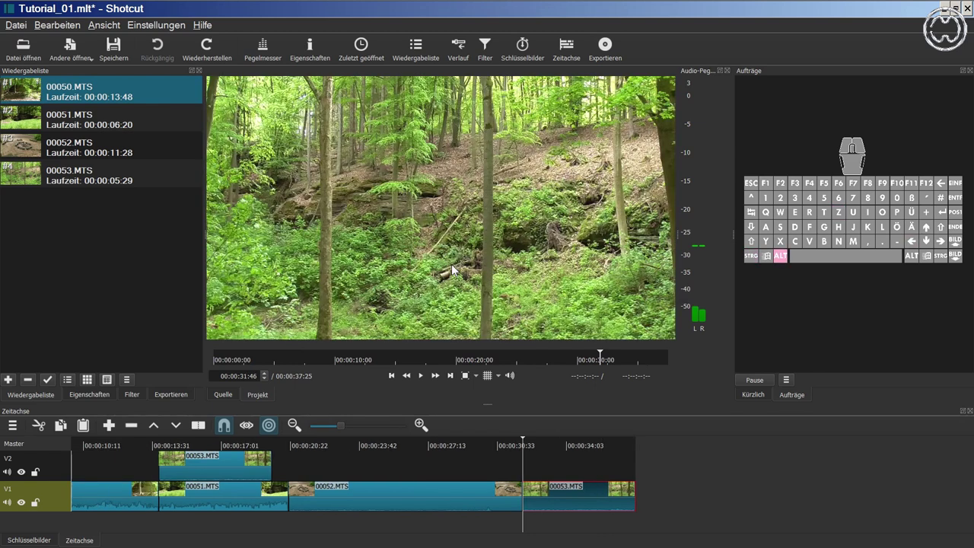
key("alt+Left")
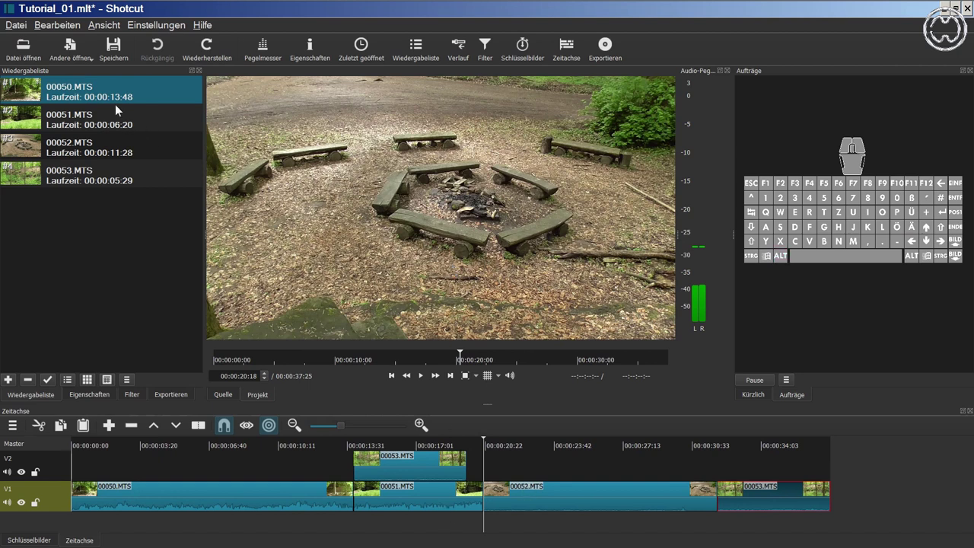
left_click(13, 426)
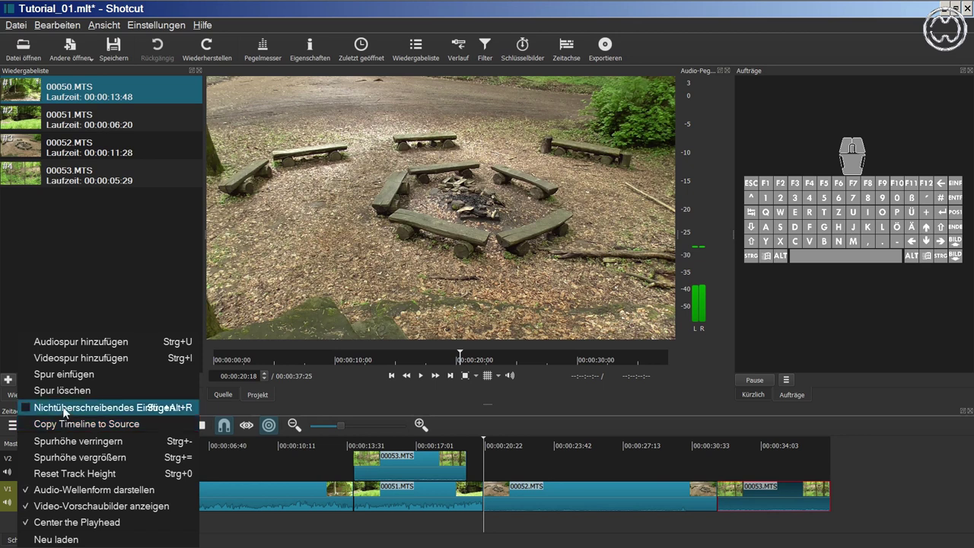
left_click(270, 426)
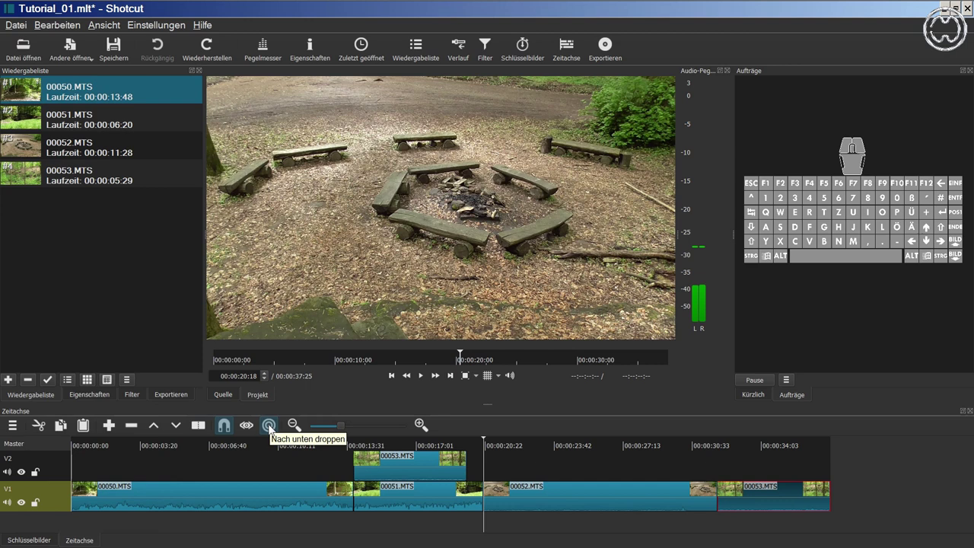
- Try inserting 00050.MTS on V1 at the start of 00051.MTS with only Nach unten droppen enabled, and undo the insertion
left_click(82, 103)
double_click(83, 103)
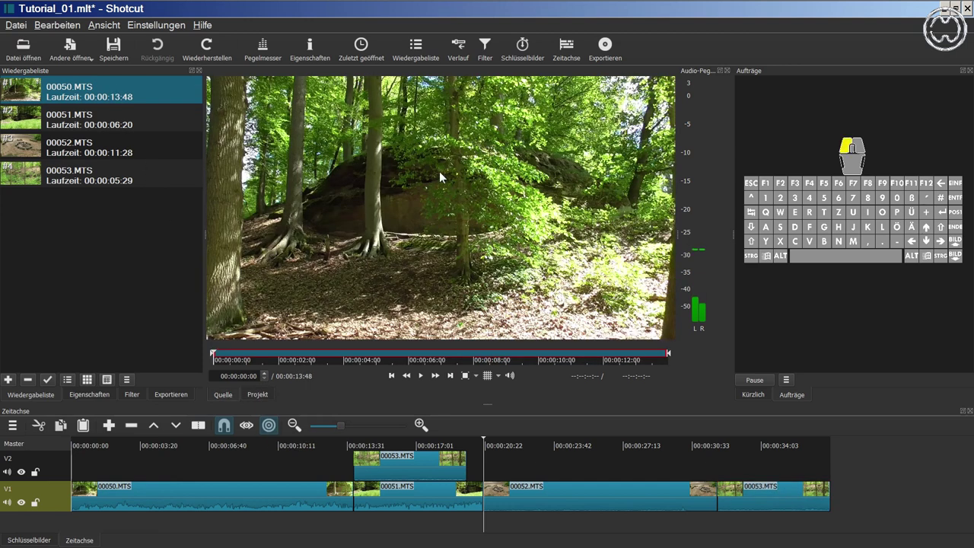
left_click_drag(485, 373, 356, 496)
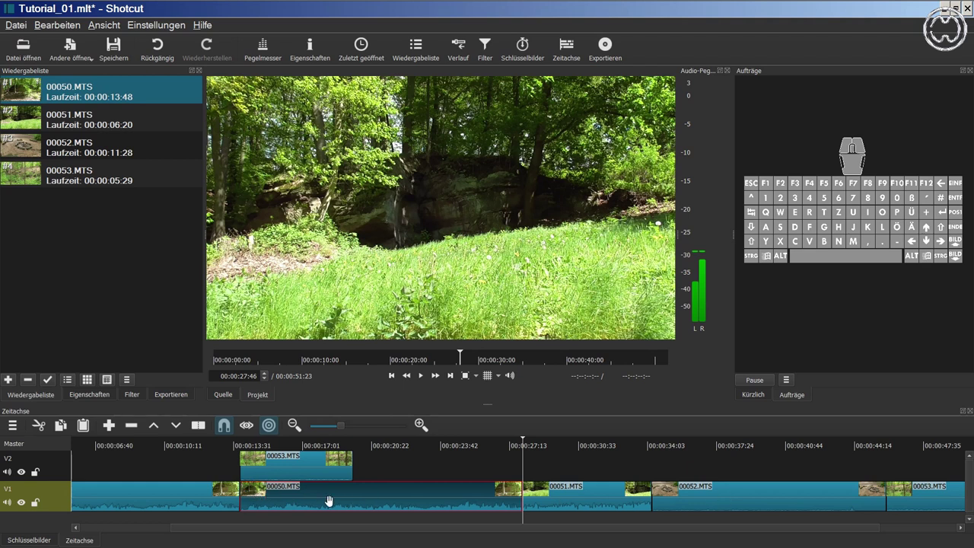
key("ctrl+z")
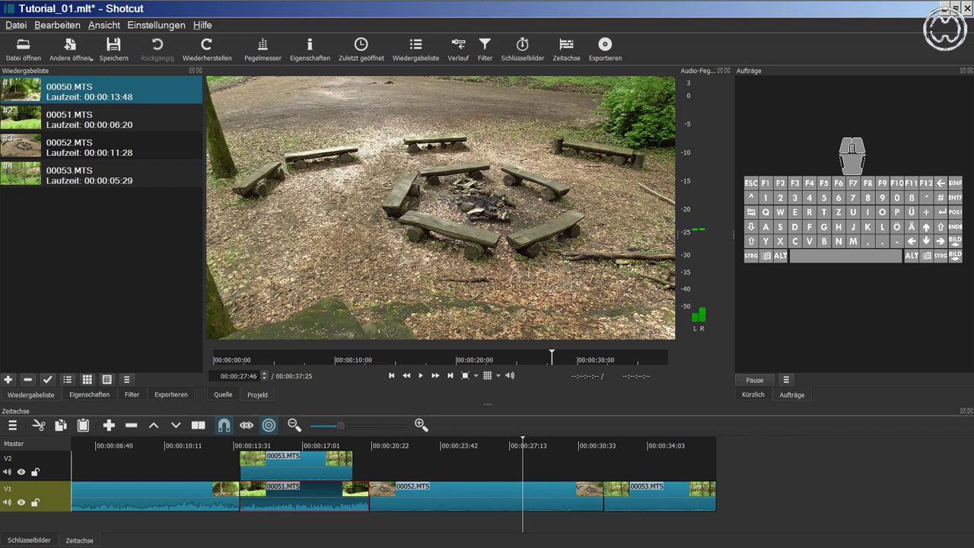
- Enable Nichtüberschreibendes Einfügen and insert 00050.MTS on track V1 at the start of 00051.MTS
left_click(11, 426)
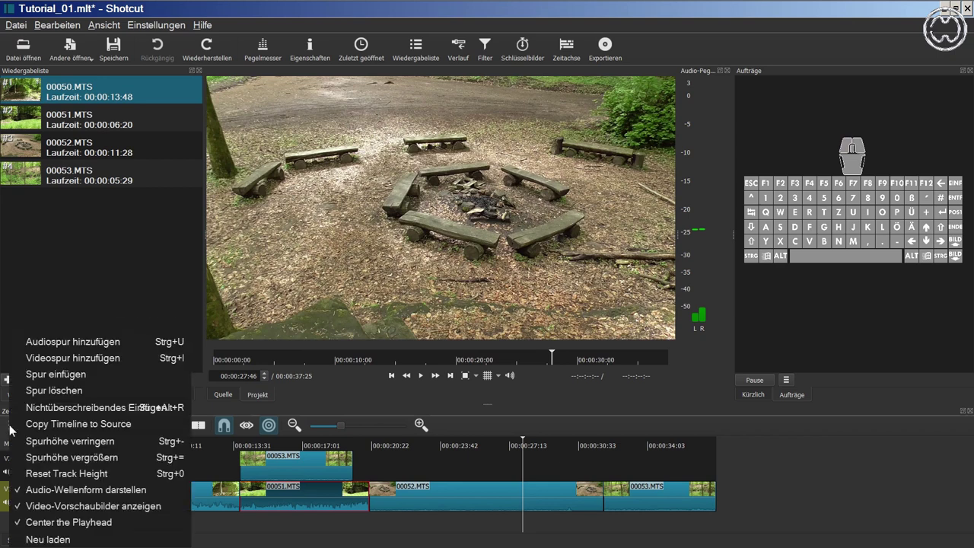
left_click(18, 413)
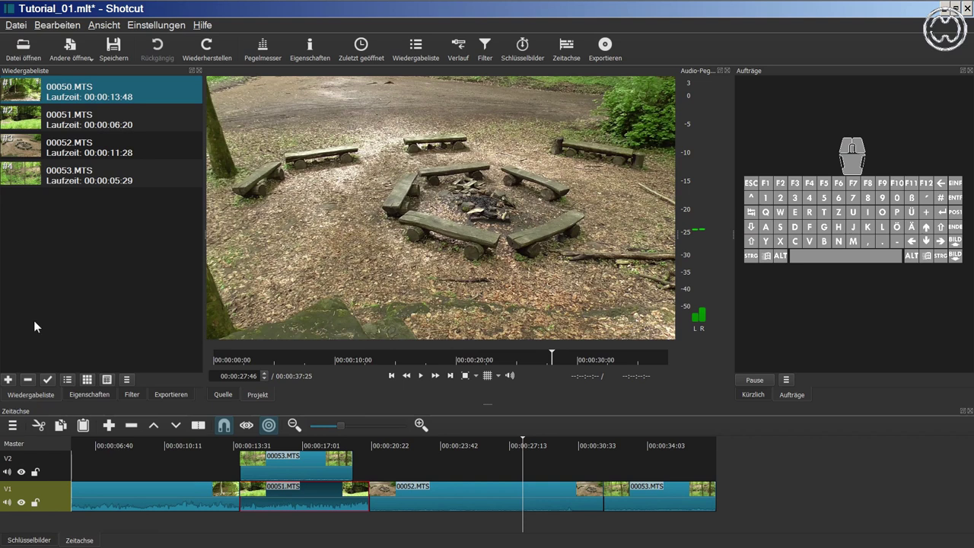
double_click(27, 101)
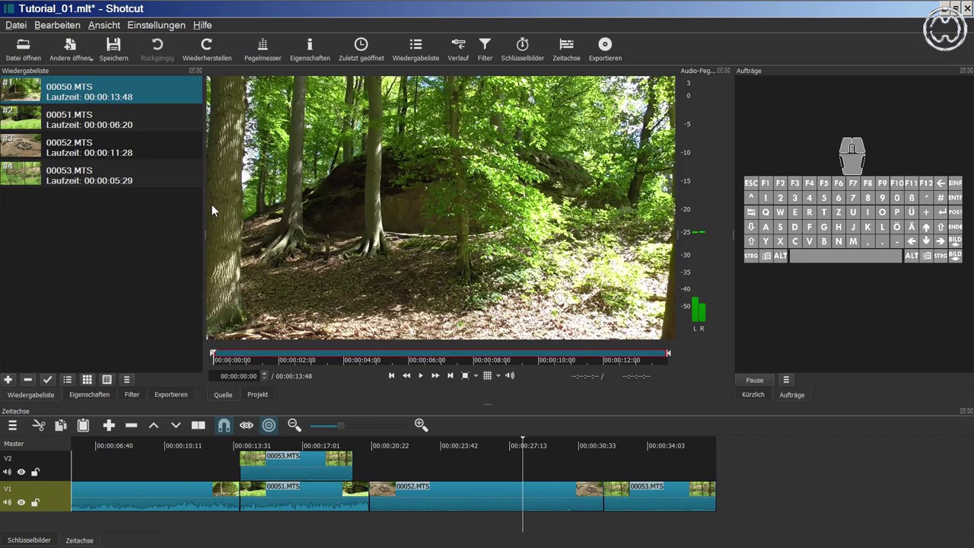
left_click_drag(450, 203, 242, 500)
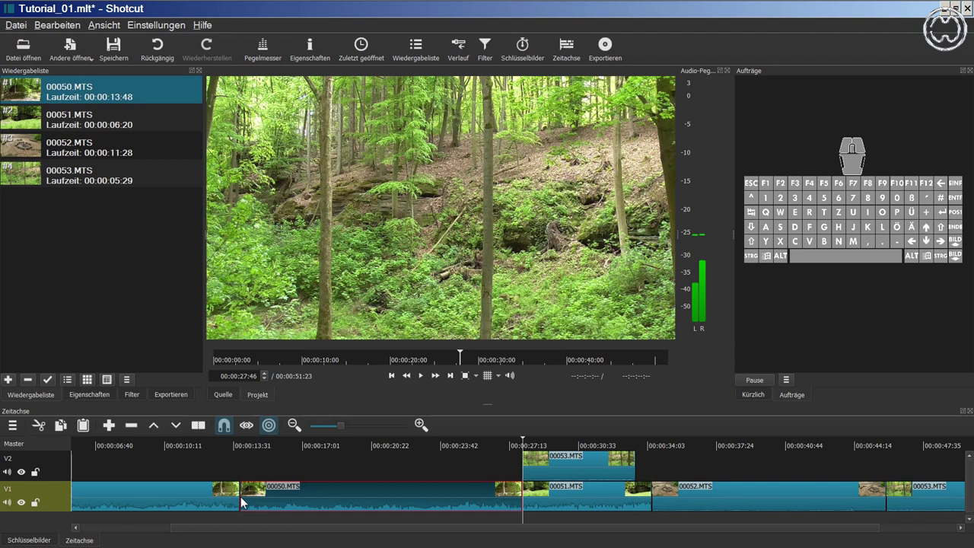
- Check the Nichtüberschreibendes Einfügen setting, and switch Nach unten droppen off and back on
mouse_move(243, 527)
left_mouse_down()
mouse_move(107, 530)
mouse_move(236, 534)
left_mouse_up()
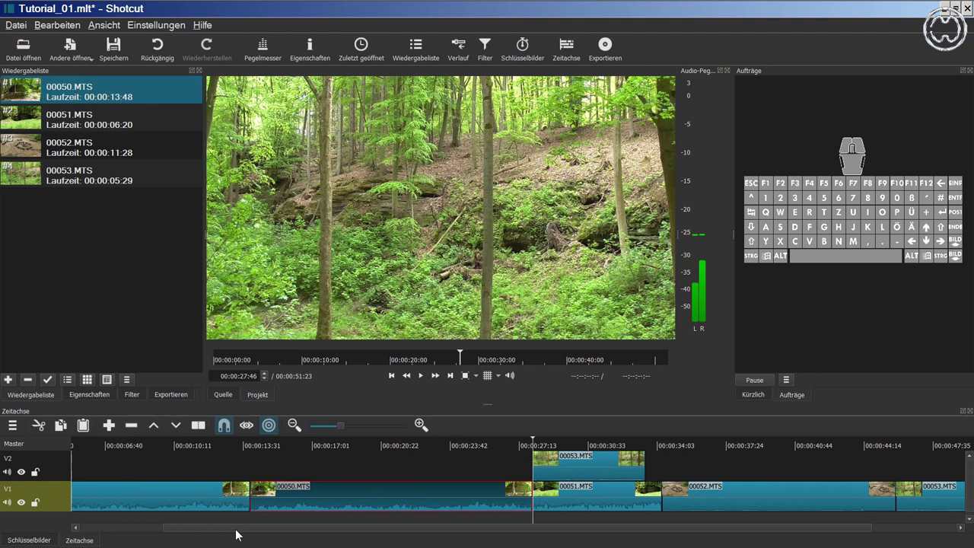
scroll(221, 529, "right", 1)
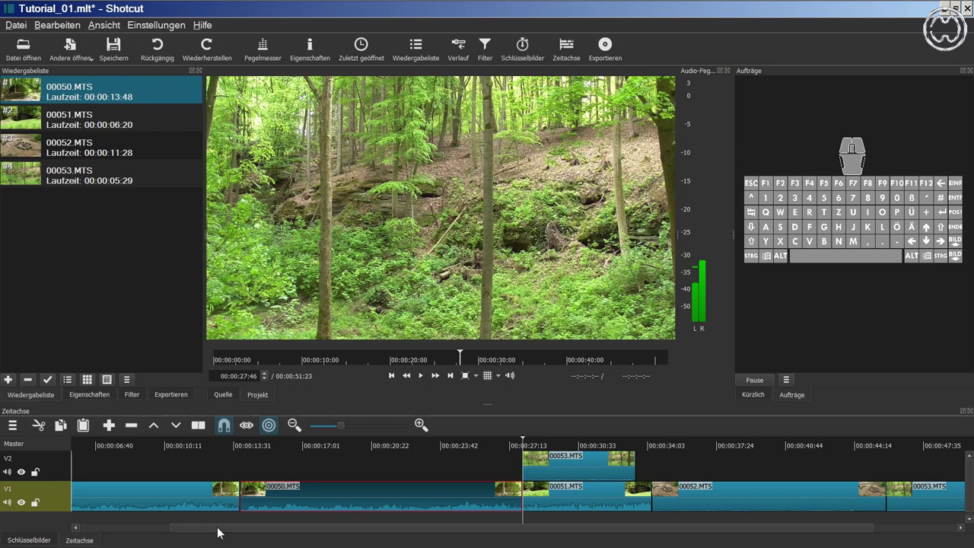
left_click(11, 427)
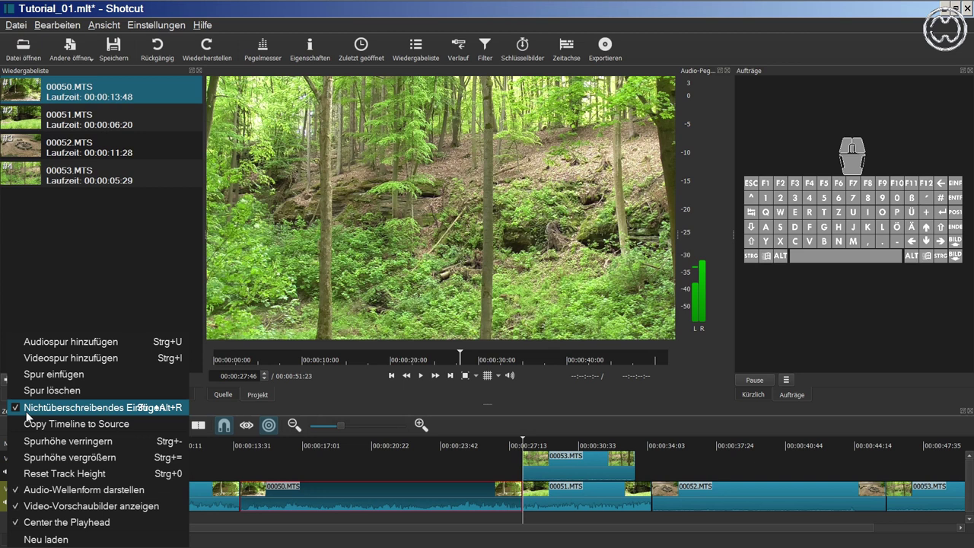
left_click(270, 430)
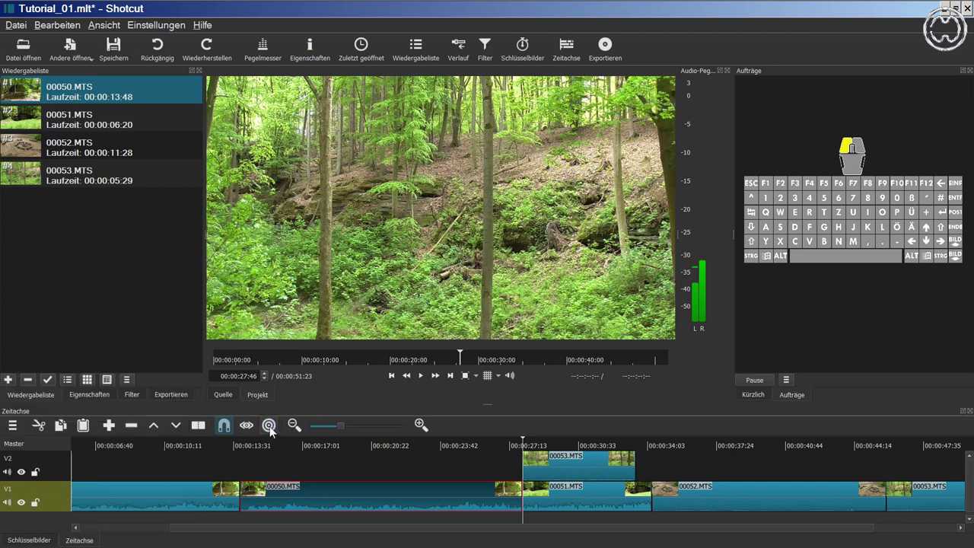
left_click(270, 430)
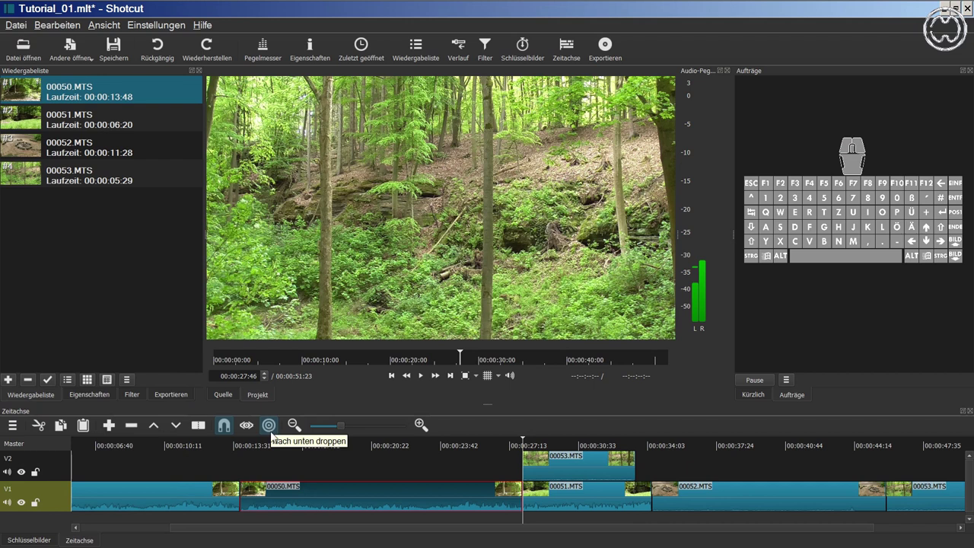
- Try moving 00053.MTS on track V2 to an earlier position, away from the start of 00051.MTS
left_click(562, 469)
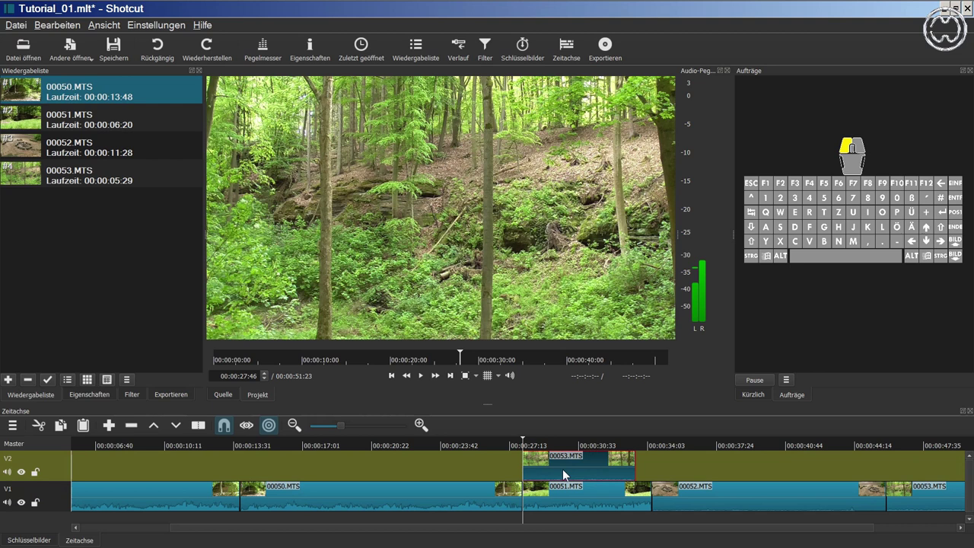
mouse_move(563, 468)
left_mouse_down()
mouse_move(670, 469)
mouse_move(560, 473)
left_mouse_up()
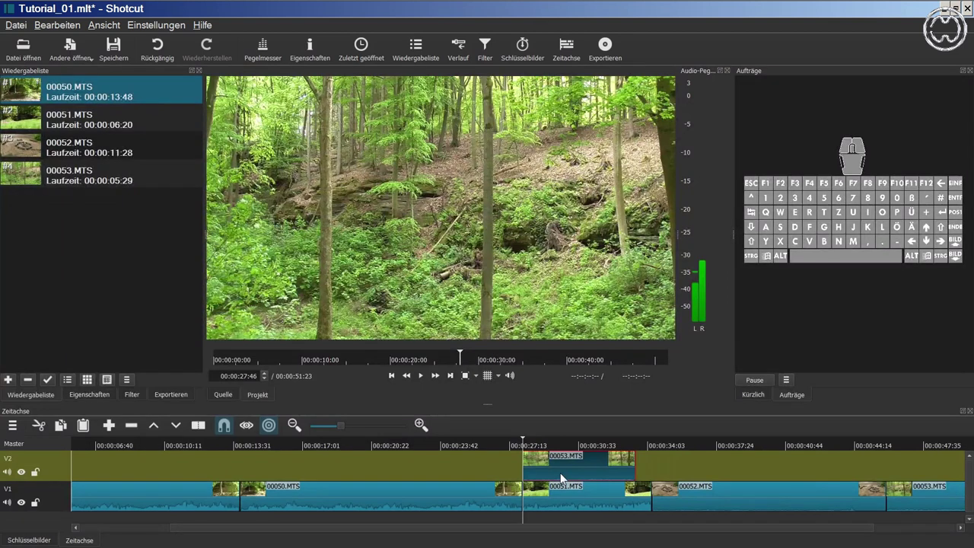
left_click(560, 473)
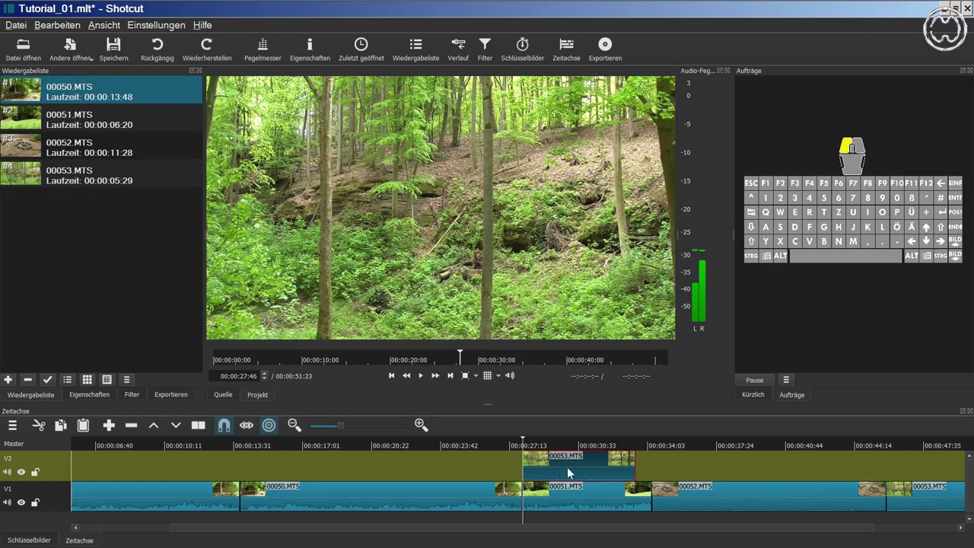
left_click_drag(567, 467, 482, 466)
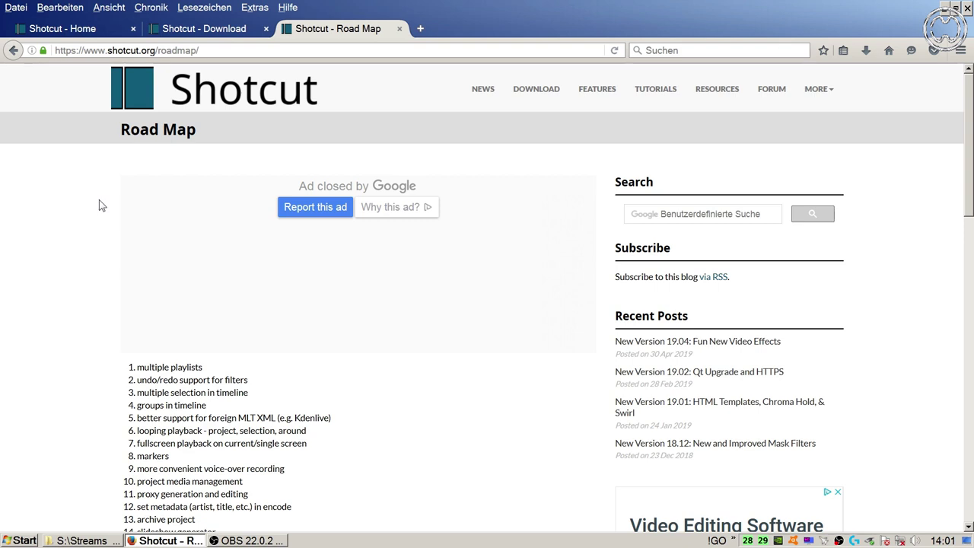
- Switch to the Shotcut road map page in the browser and examine the planned entry for multiple selection in timeline
left_click(203, 49)
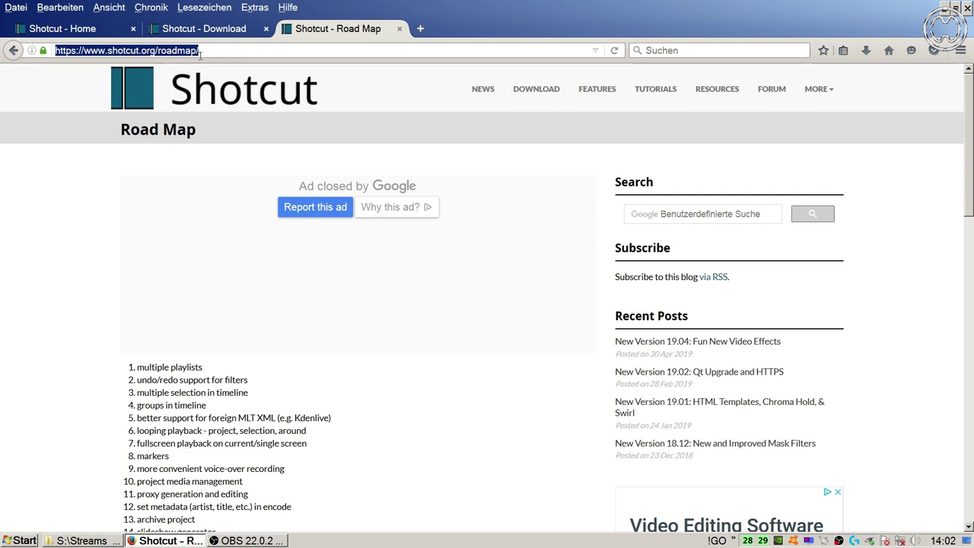
scroll(97, 314, "down", 1)
scroll(97, 314, "down", 5)
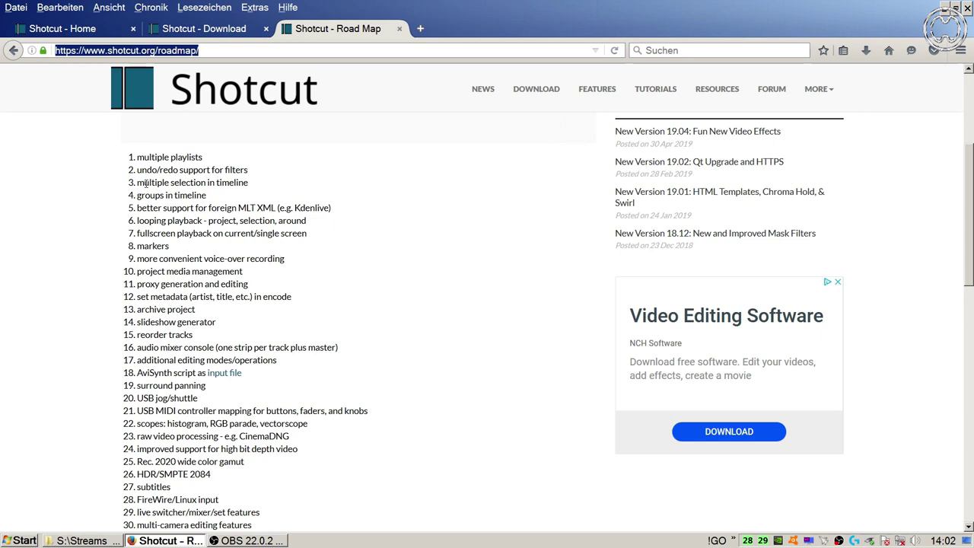
left_click_drag(142, 183, 254, 187)
left_click(247, 183)
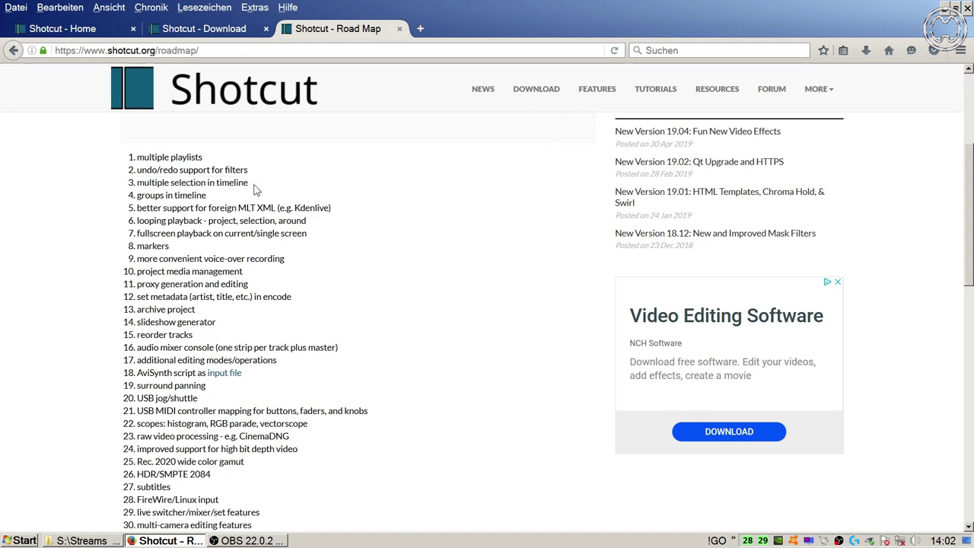
left_click_drag(135, 182, 266, 188)
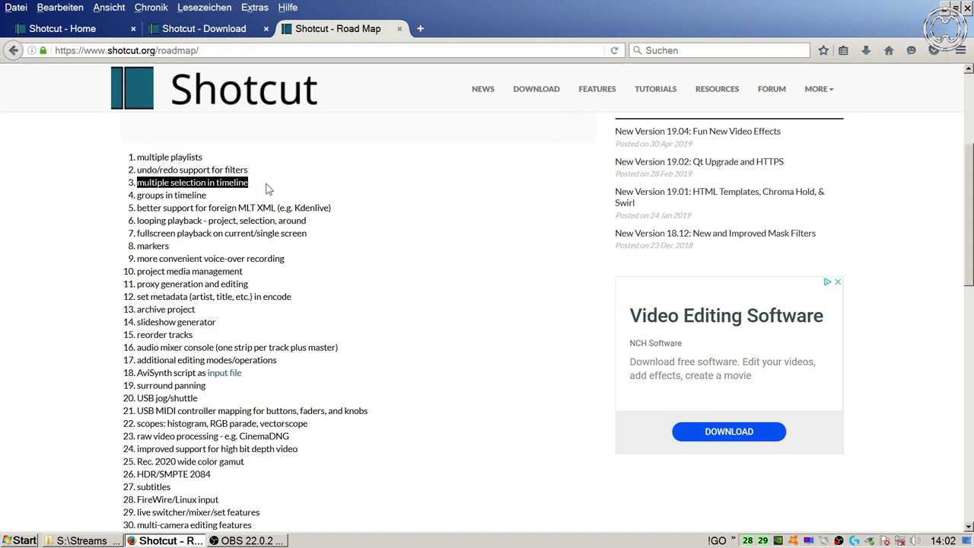
scroll(268, 189, "down", 3)
scroll(204, 202, "up", 3)
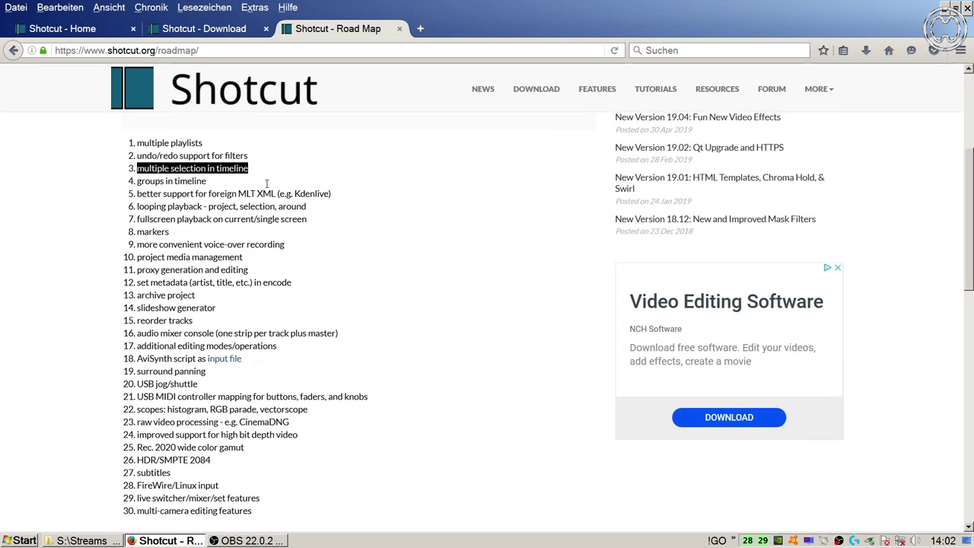
- Examine the planned markers entry on the road map and select the page's web address
left_click(166, 200)
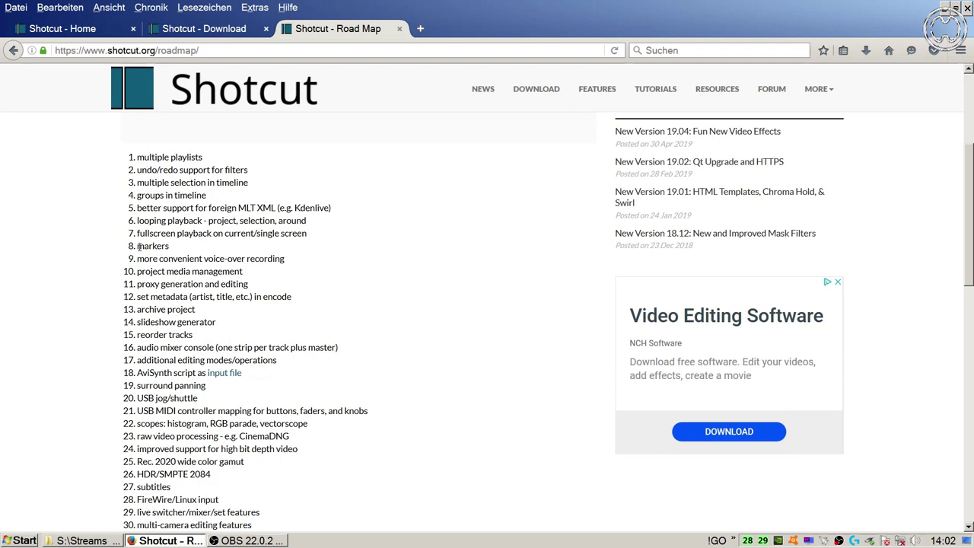
left_click_drag(138, 246, 180, 253)
left_click(170, 222)
scroll(175, 214, "up", 5)
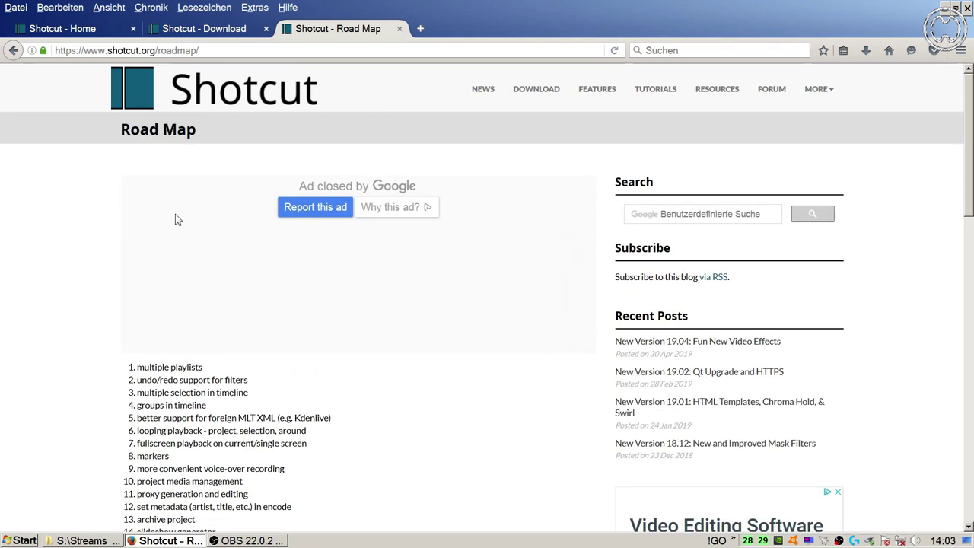
left_click(213, 51)
key("ctrl+a")
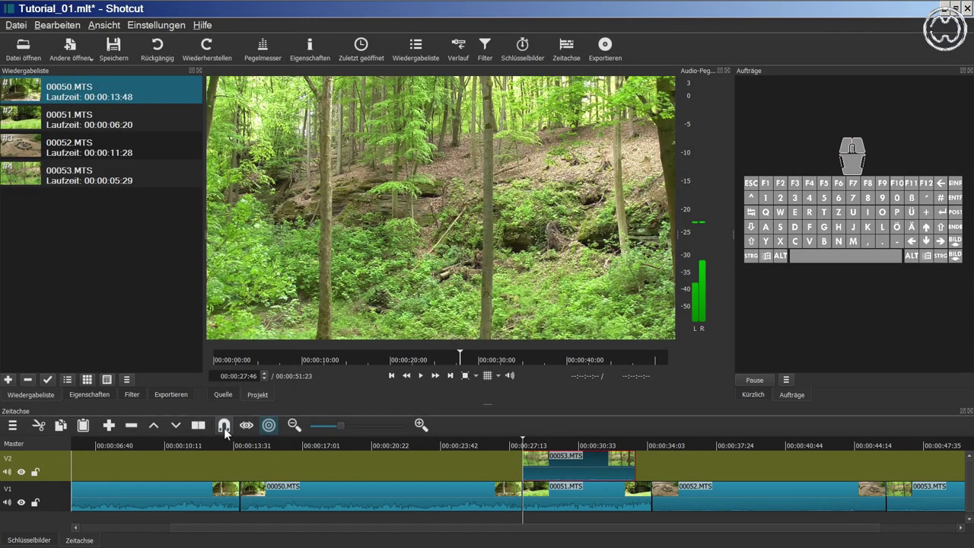
- Switch back to Shotcut, toggle timeline snapping and try moving 00053.MTS on track V2 to a later position
left_click(223, 428)
left_click_drag(568, 469, 679, 466)
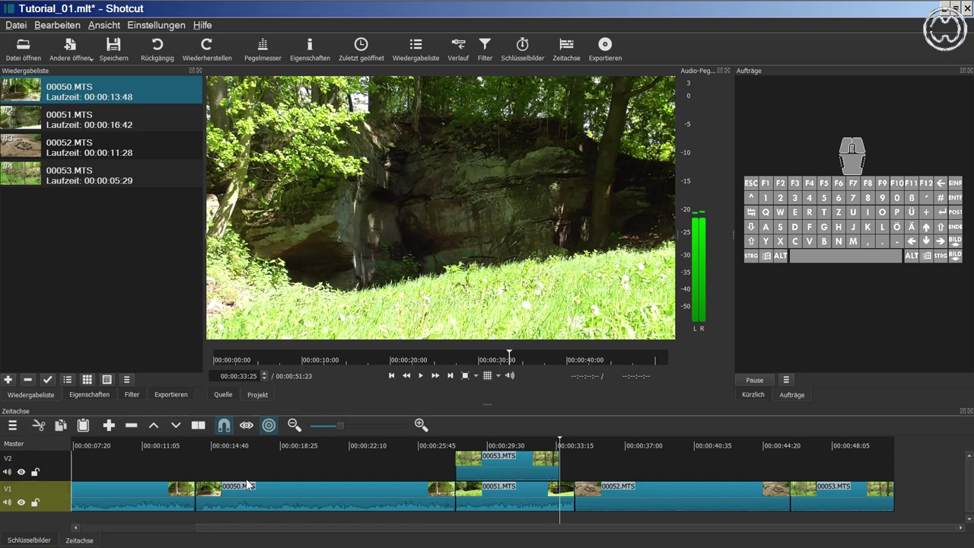
- Ripple-delete both 00050.MTS clips from the start of track V1
key("Home")
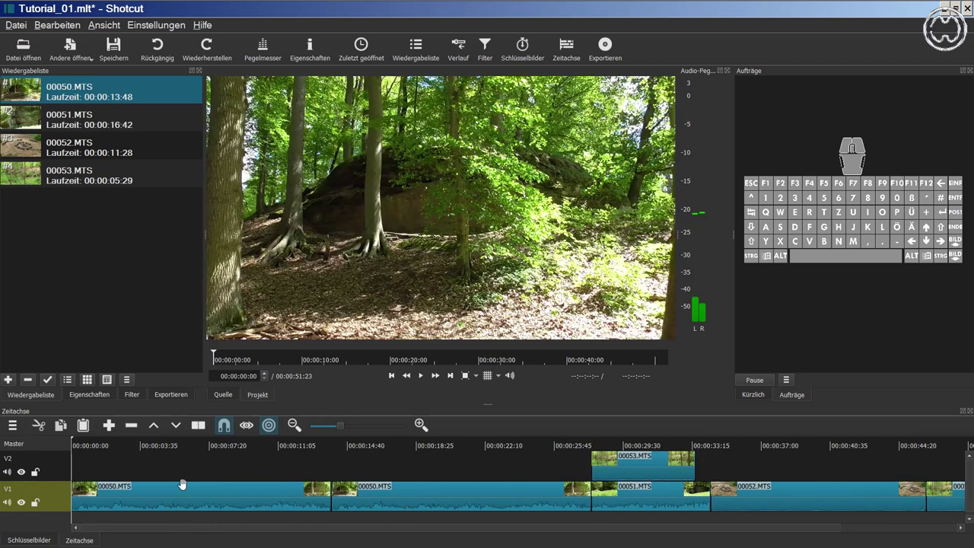
left_click(80, 492)
key("Delete")
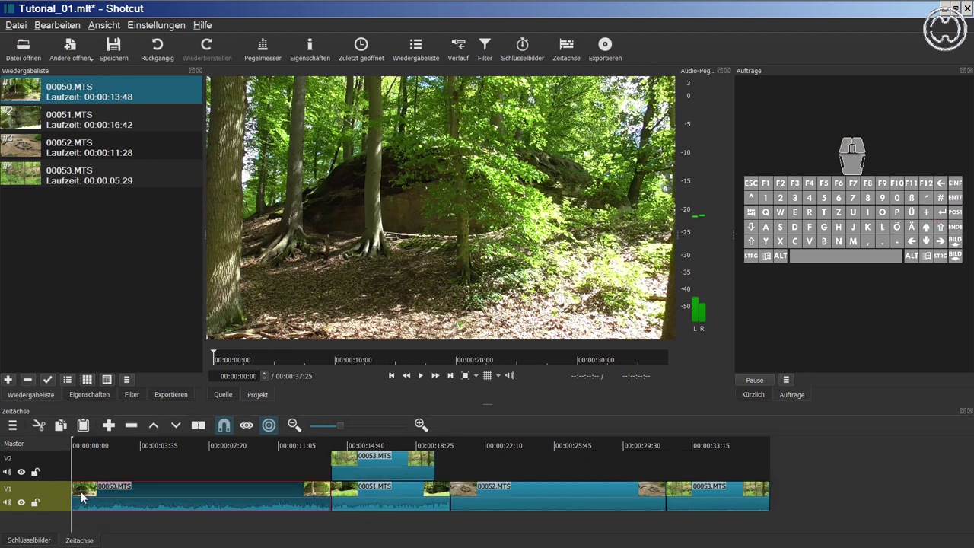
key("shift+Delete")
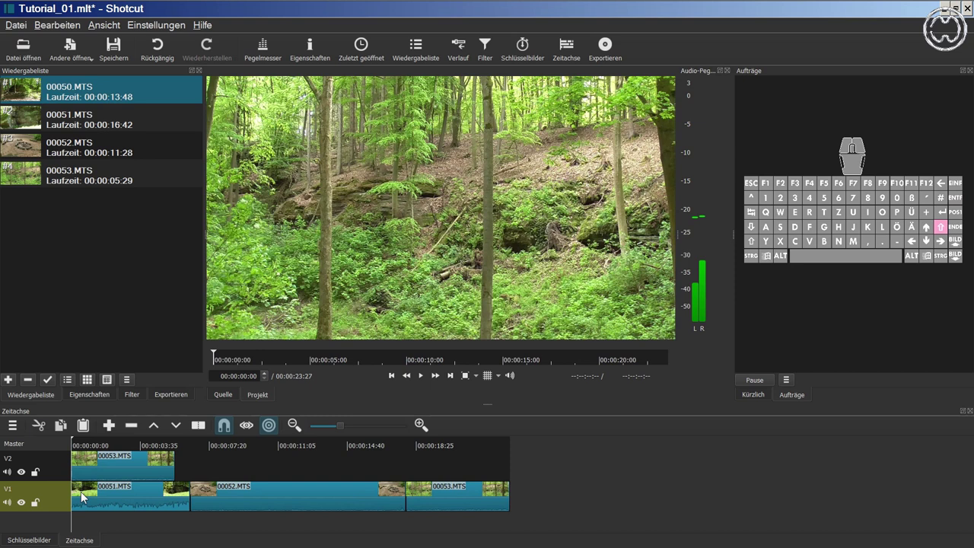
- Empty the timeline by ripple-deleting 00051.MTS, 00052.MTS and 00053.MTS from track V1
left_click(34, 472)
left_click(34, 473)
left_click(84, 499)
key("shift")
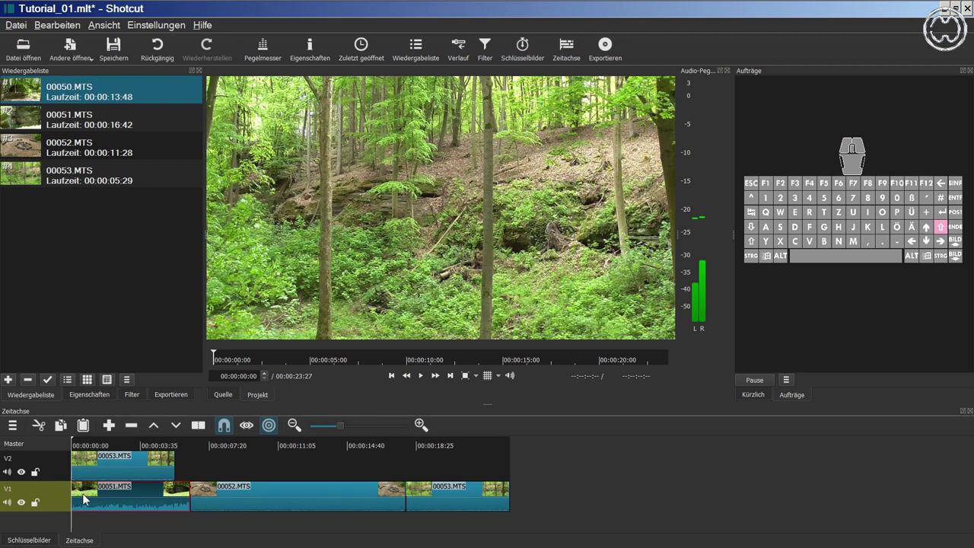
key("shift+Delete")
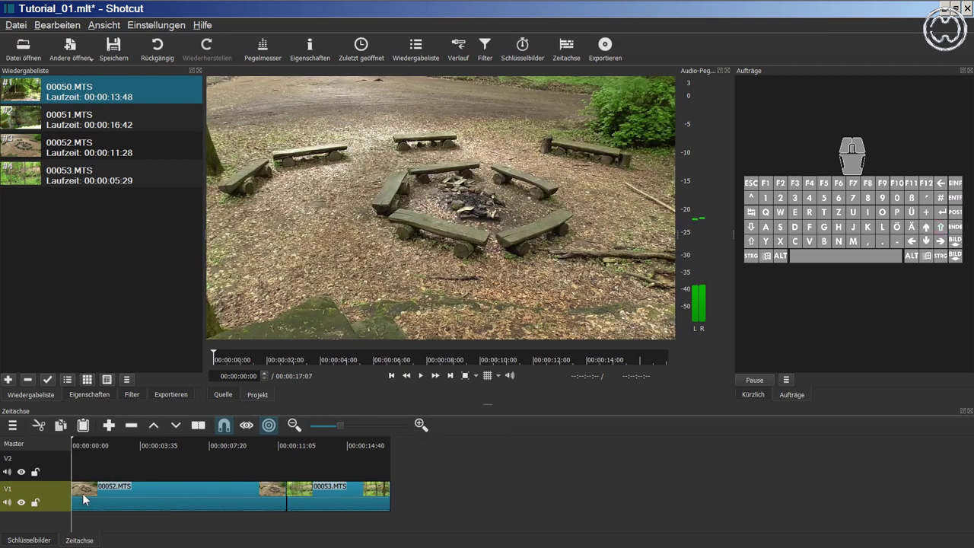
left_click(84, 498)
key("shift+Delete")
left_click(84, 499)
key("shift+Delete")
- Remove 00050.MTS and 00051.MTS from the playlist
left_click(139, 140)
left_click(135, 173)
left_click(132, 150)
left_click(133, 175)
left_click(131, 151)
left_click(128, 95)
right_click(127, 89)
left_click(145, 102)
right_click(135, 90)
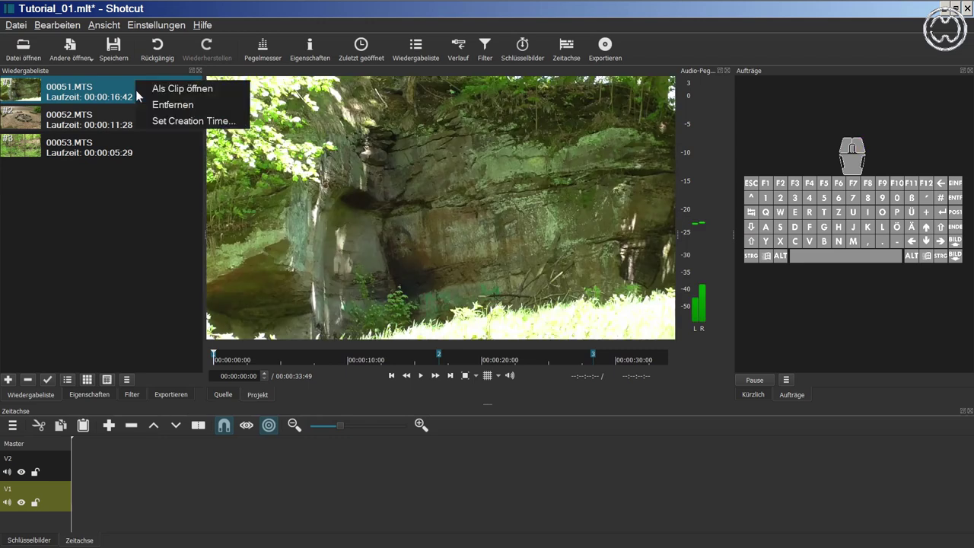
left_click(168, 106)
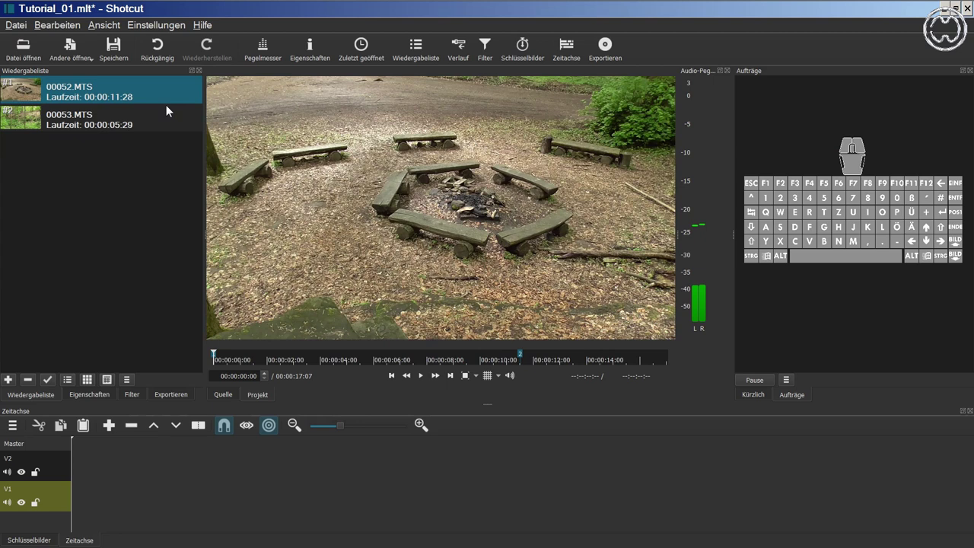
- Extend 00053.MTS to its full length of 00:00:11:04 and replace its shorter playlist entry with this version
double_click(95, 92)
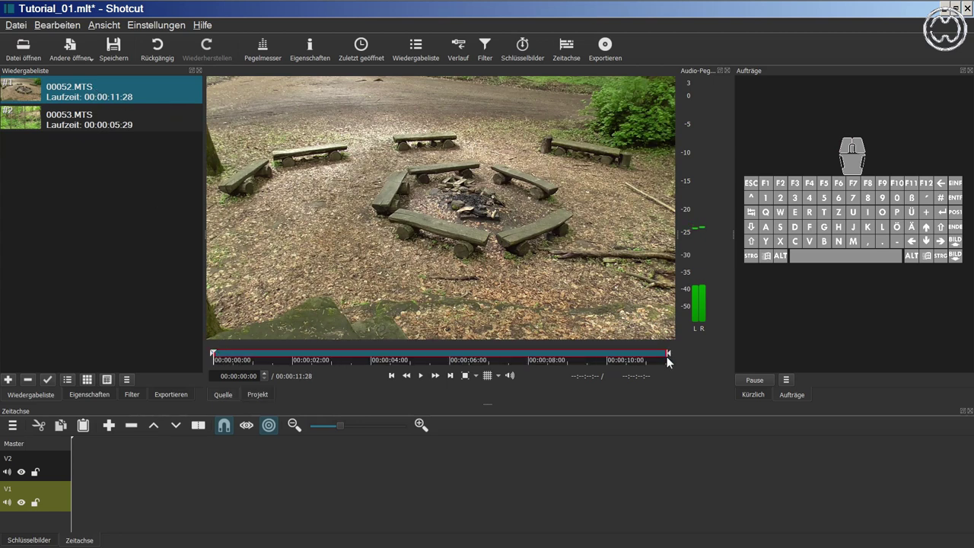
left_click(57, 124)
double_click(56, 124)
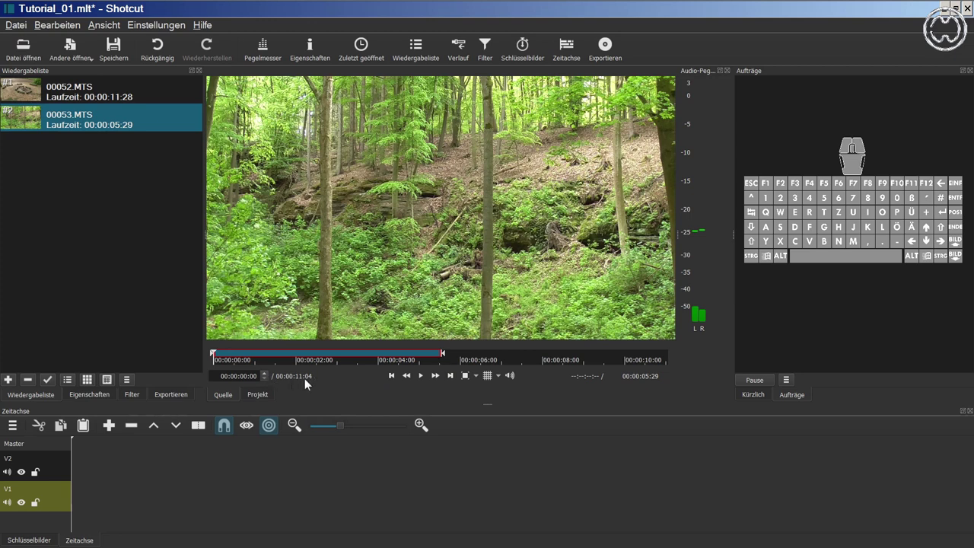
left_click_drag(443, 353, 674, 348)
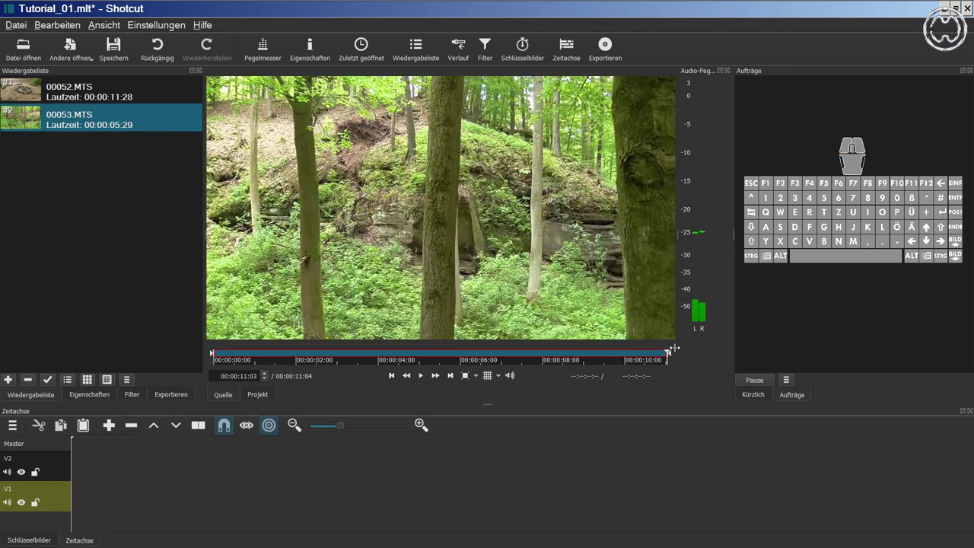
left_click_drag(481, 231, 96, 204)
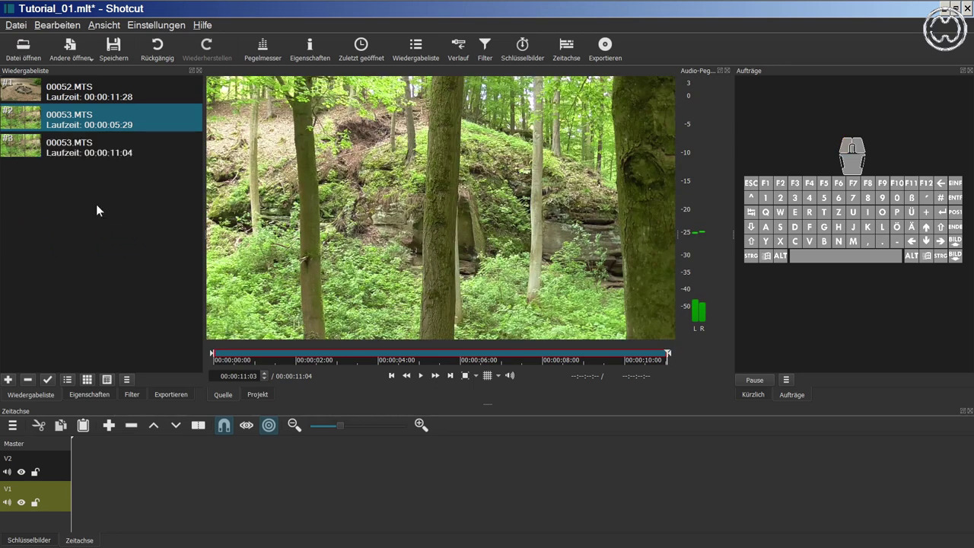
right_click(94, 116)
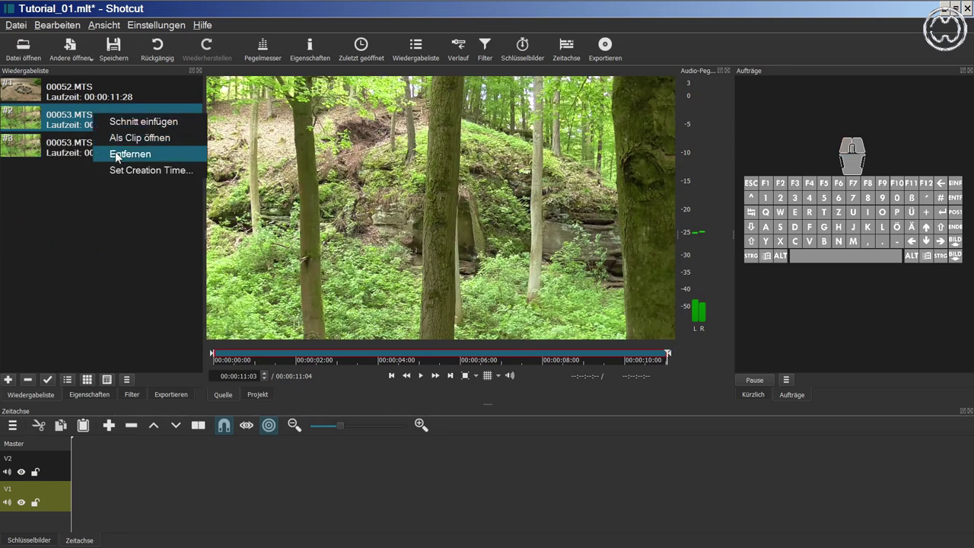
left_click(115, 153)
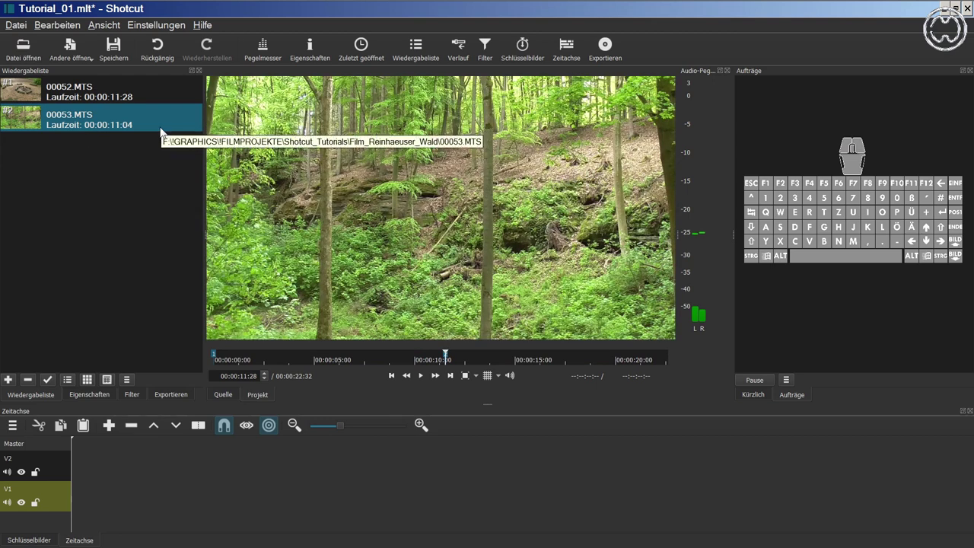
- Place 00052.MTS from the playlist at the start of track V2
left_click(101, 100)
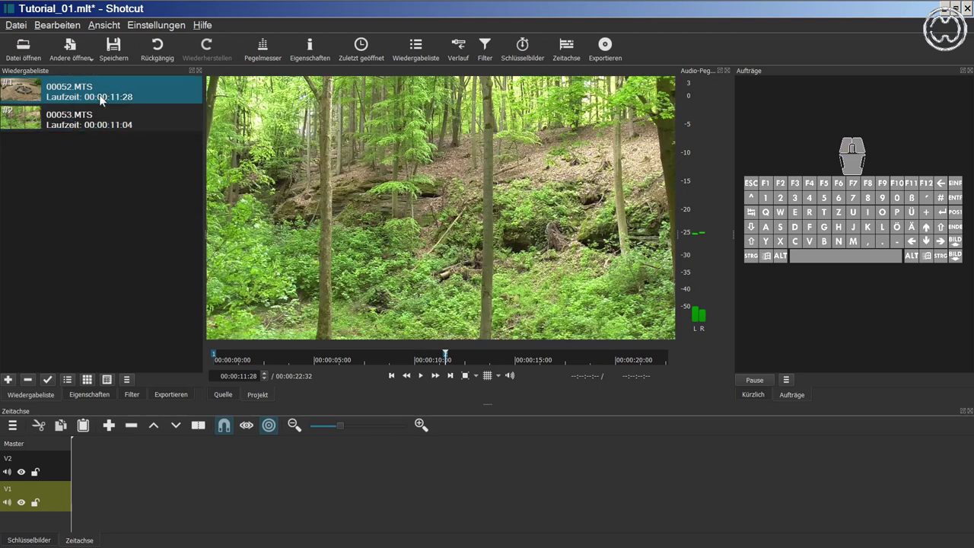
double_click(102, 99)
left_click_drag(101, 100, 75, 471)
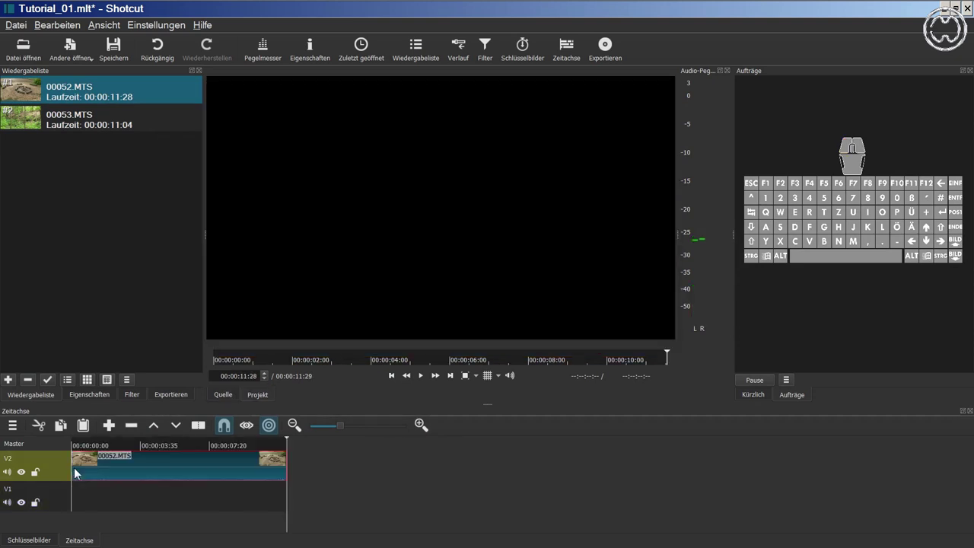
- Place 00053.MTS on track V1 starting where 00052.MTS ends on V2, and save the project
double_click(121, 124)
left_click_drag(467, 201, 292, 498)
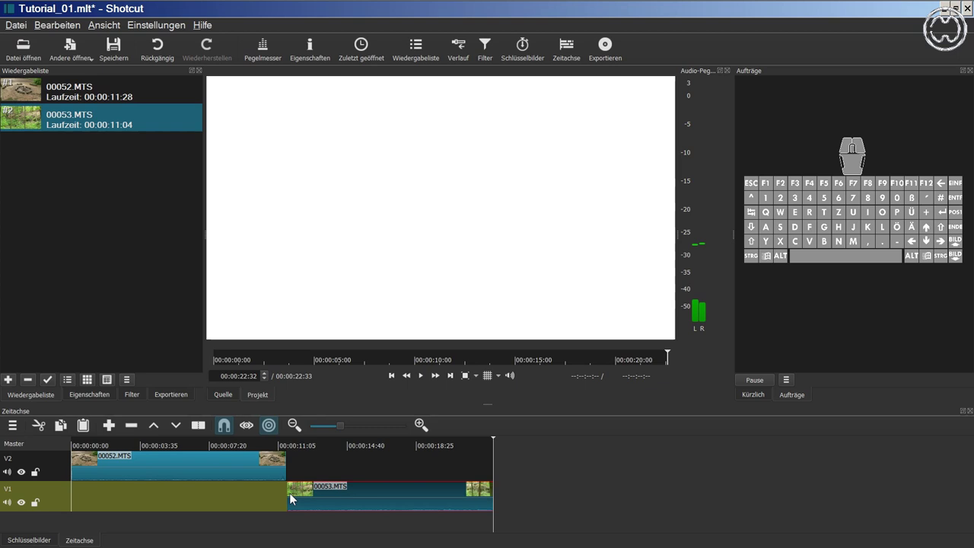
key("Home")
key("ctrl+s")
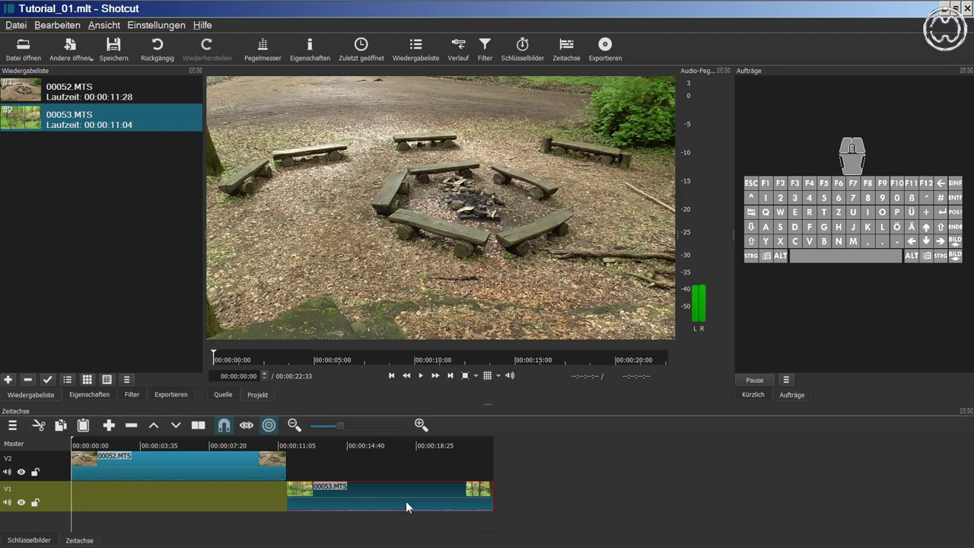
- Compare the clips on V2 and V1 by selecting each, and briefly play the timeline from within 00052.MTS
left_click(210, 474)
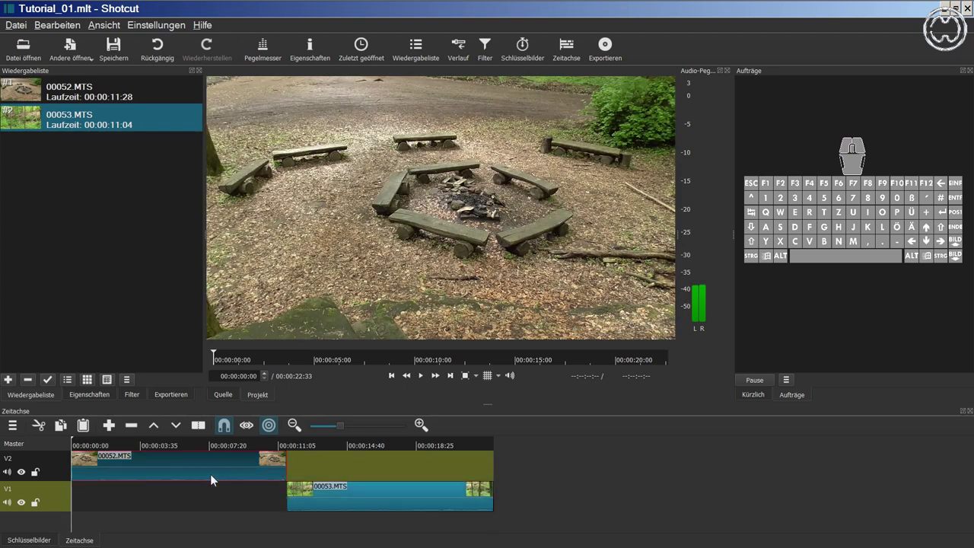
left_click(356, 490)
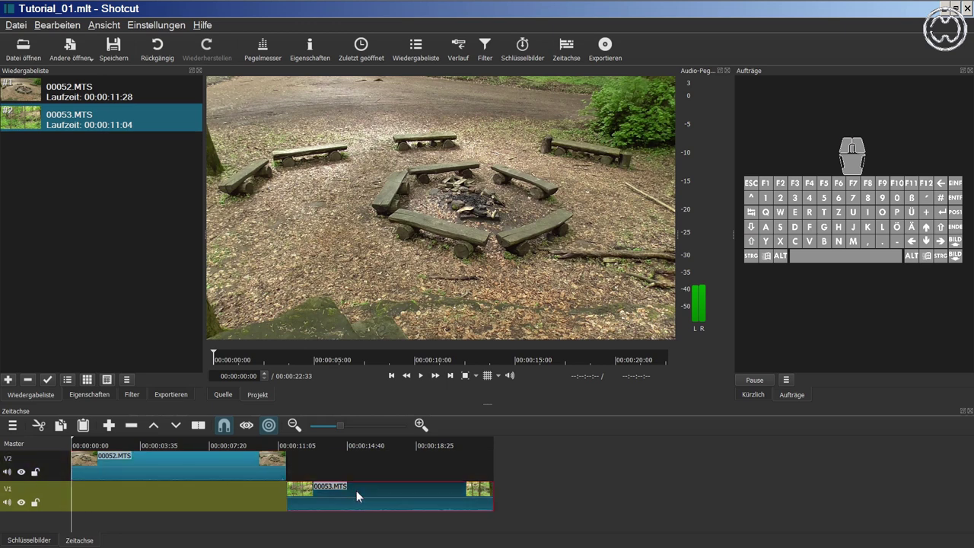
left_click(231, 466)
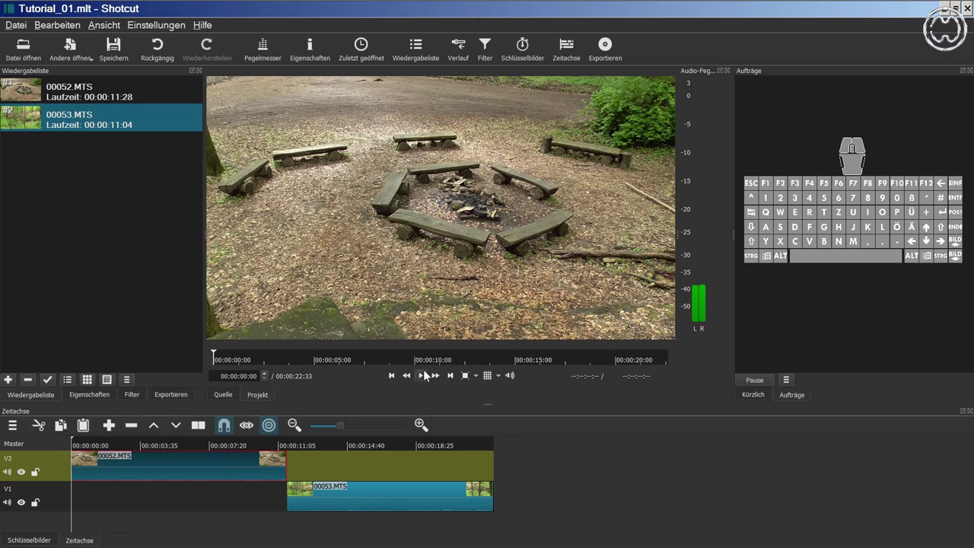
mouse_move(166, 441)
left_mouse_down()
mouse_move(215, 441)
mouse_move(163, 444)
left_mouse_up()
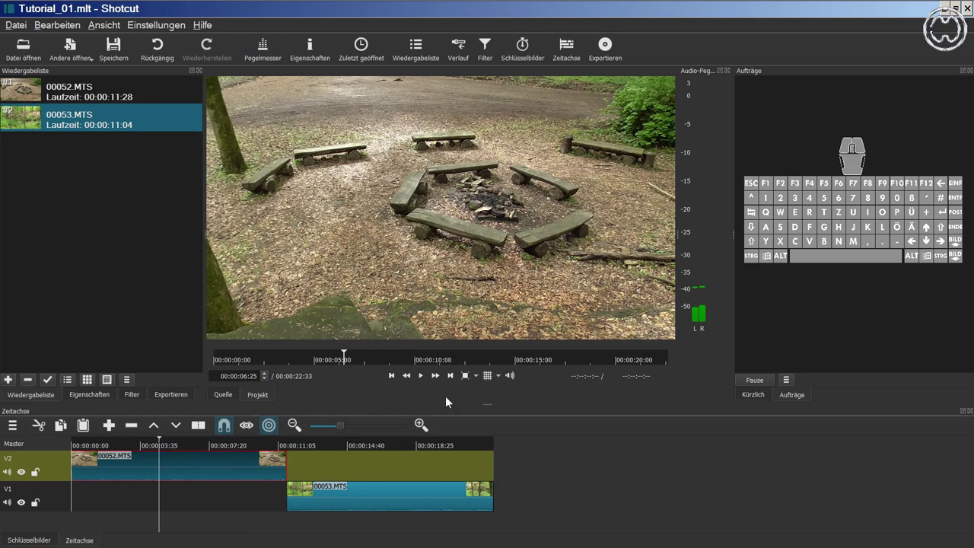
left_click(423, 375)
left_click(425, 373)
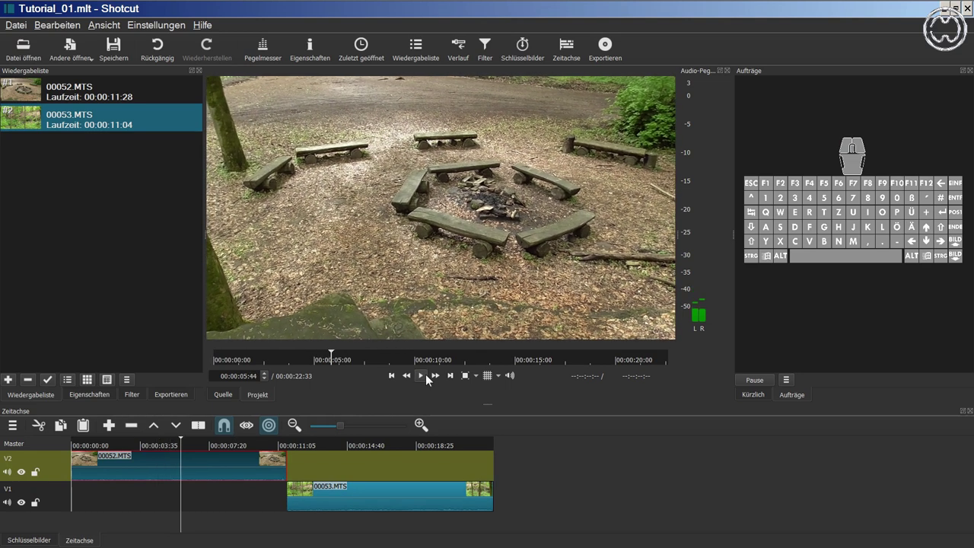
- Split 00052.MTS on V2 at 00:00:05:18 and 00053.MTS on V1 at 00:00:17:11
left_click_drag(177, 444, 172, 443)
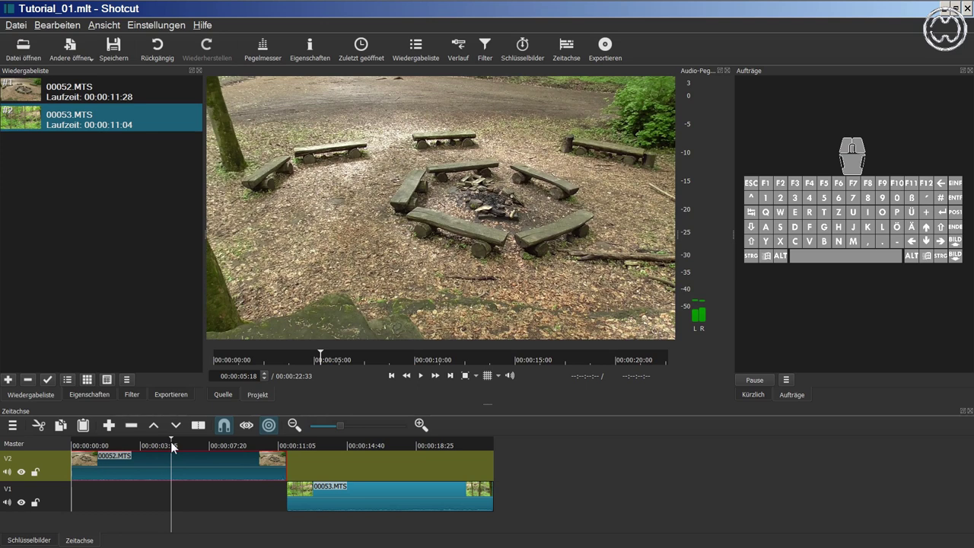
key("s")
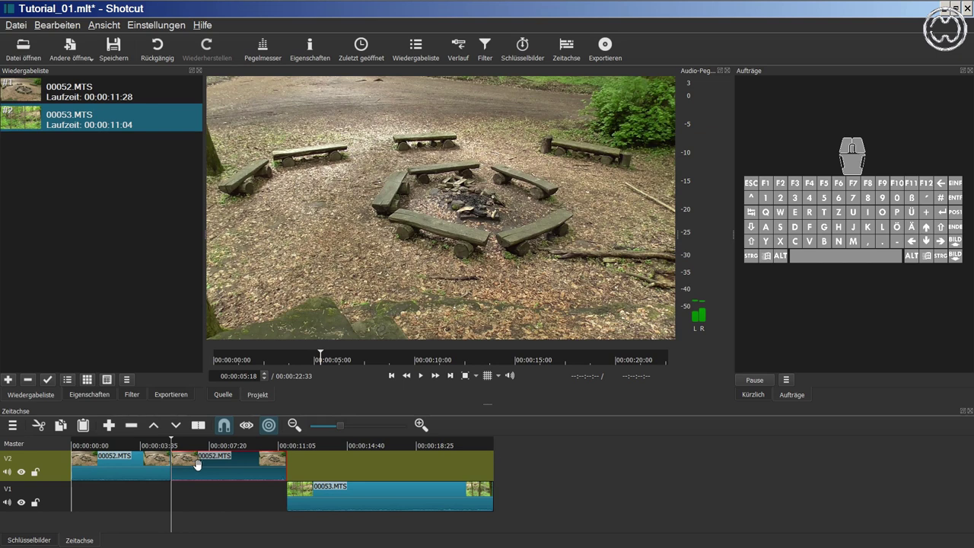
left_click(392, 444)
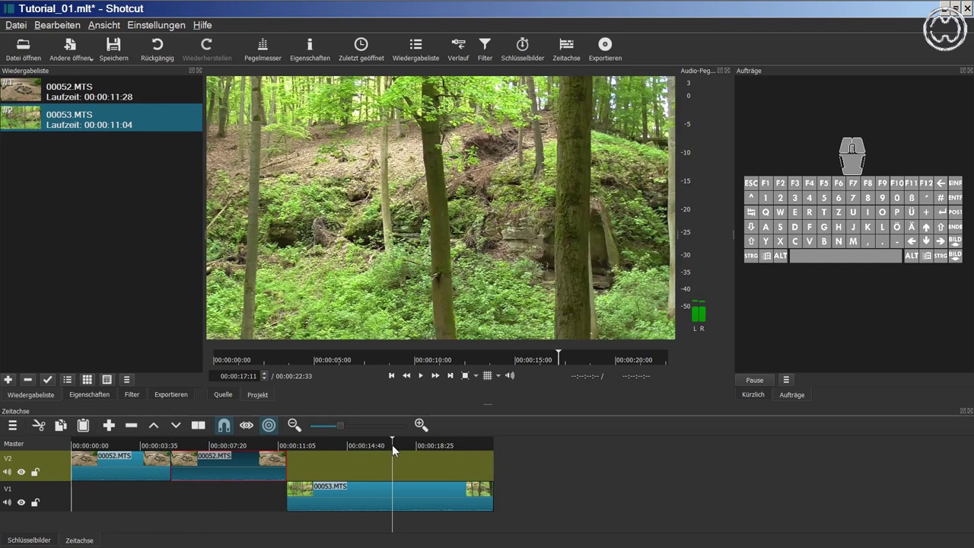
key("Down")
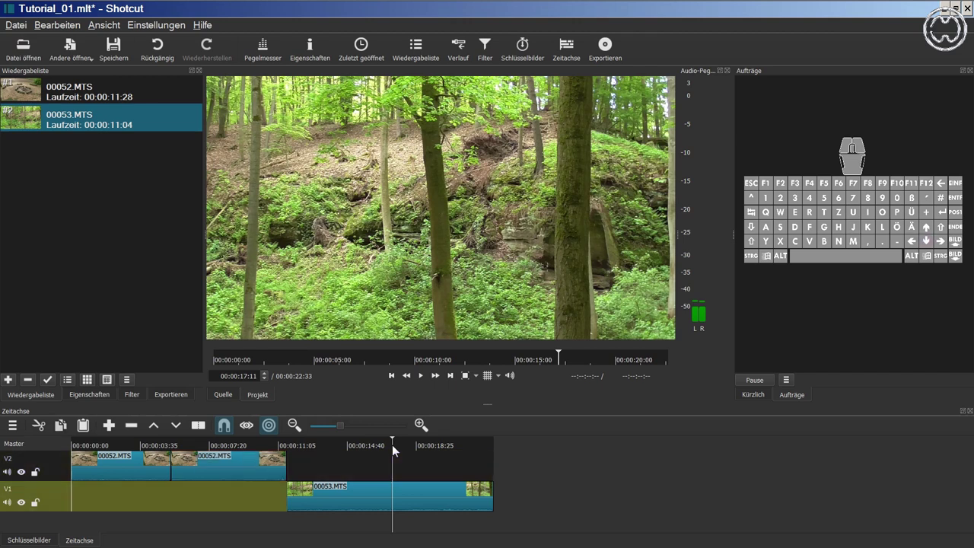
key("s")
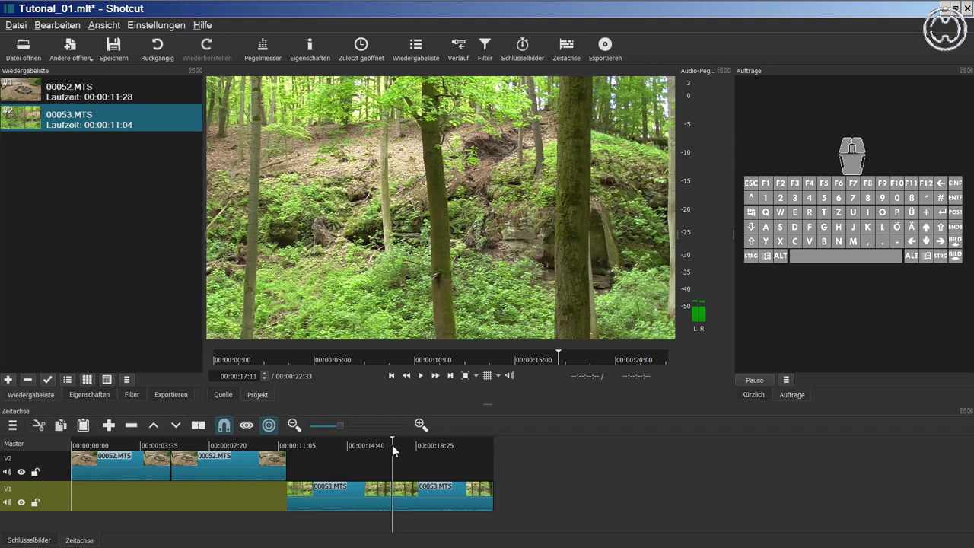
- Move the second part of 00052.MTS from V2 straight down to V1, directly before 00053.MTS
left_click(222, 469)
left_click_drag(221, 469, 218, 488)
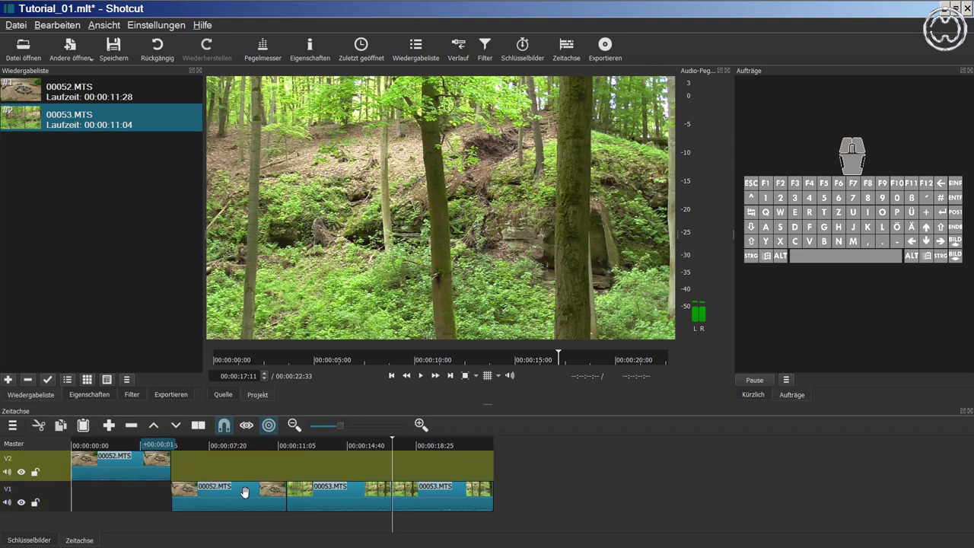
left_click(333, 476)
left_click_drag(335, 493, 335, 471)
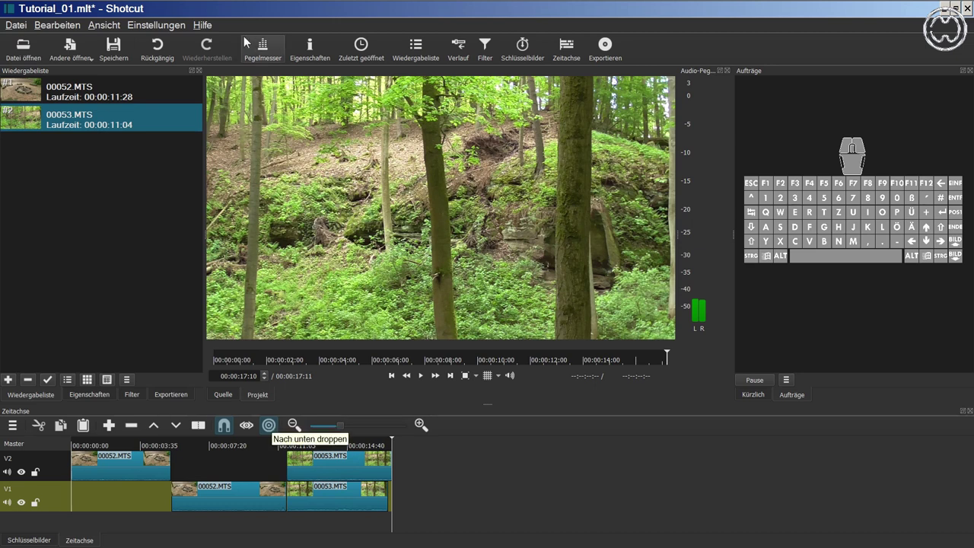
left_click(166, 52)
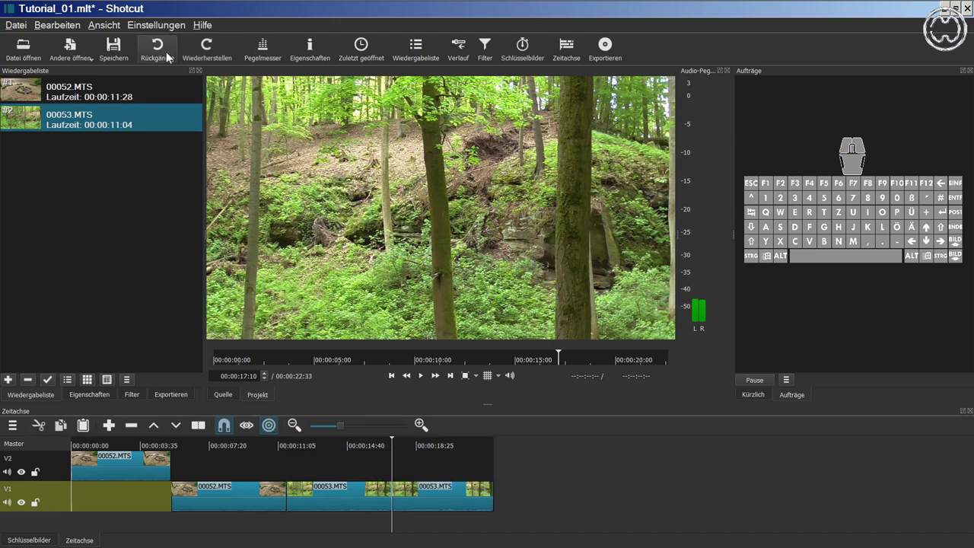
- With ripple off, rearrange the two middle parts so 00053.MTS comes first on V1, followed by 00052.MTS on V2
left_click_drag(316, 496, 320, 474)
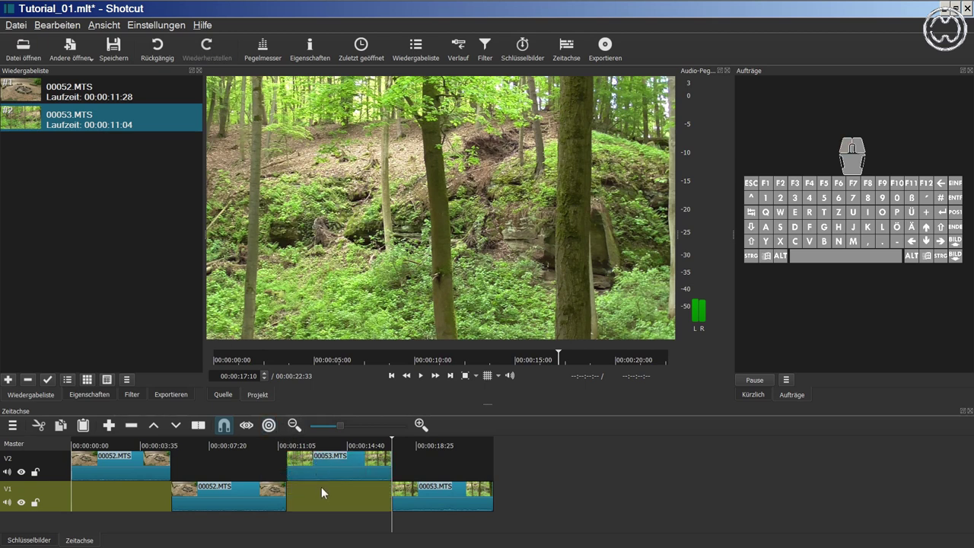
left_click_drag(278, 496, 392, 497)
left_click_drag(316, 469, 210, 489)
left_click_drag(315, 489, 315, 467)
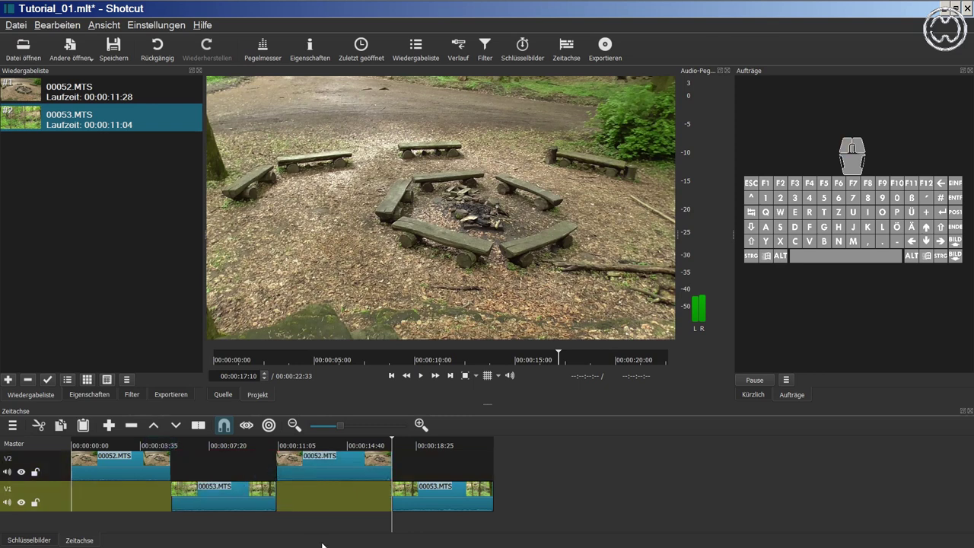
- Move both 00052.MTS parts from V2 down into the matching gaps on V1, putting all four clips on one track
key("plus")
key("plus")
key("plus")
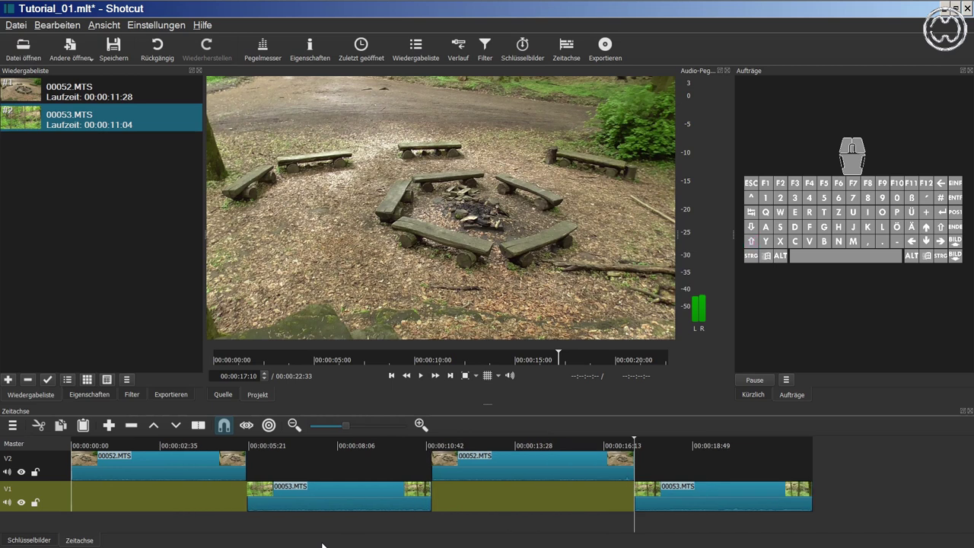
left_click_drag(177, 477, 178, 507)
scroll(393, 474, "right", 3)
left_click_drag(394, 474, 396, 536)
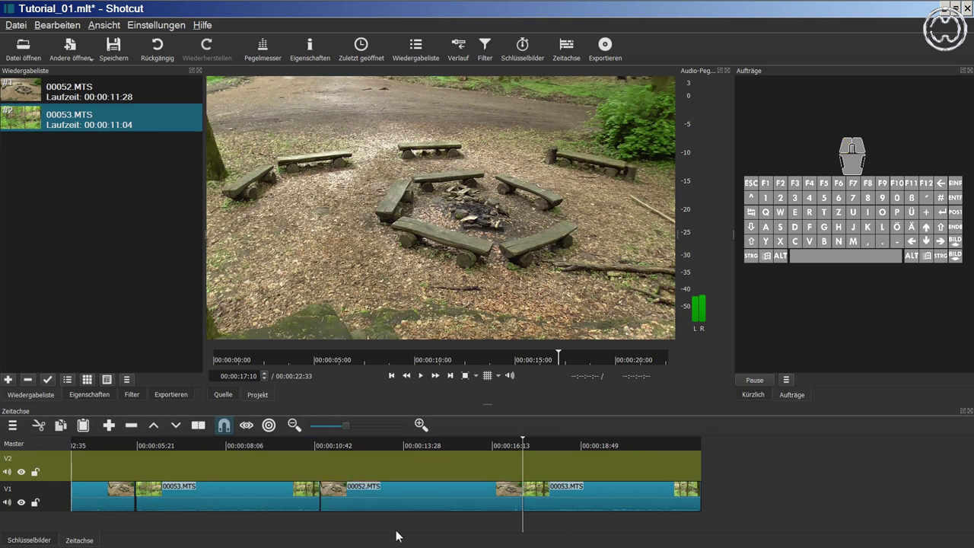
- Step back and forth between the cuts on V1 to examine the join between the first 00052.MTS and 00053.MTS parts
key("alt+Left")
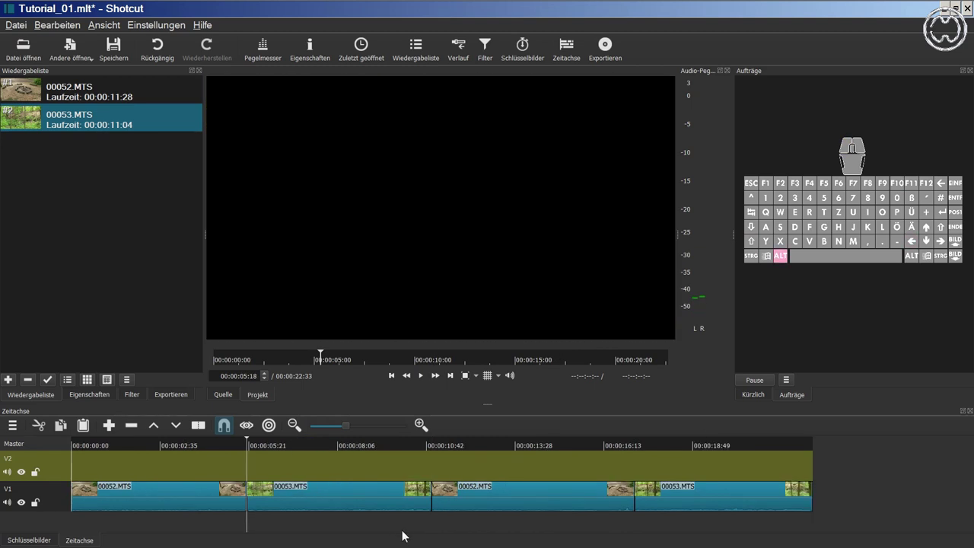
key("alt+Left")
key("alt+Left")
key("alt+Right")
key("alt+Left")
key("alt+Right")
key("alt+Left")
key("Left")
key("Right")
key("alt+Left")
key("alt+Right")
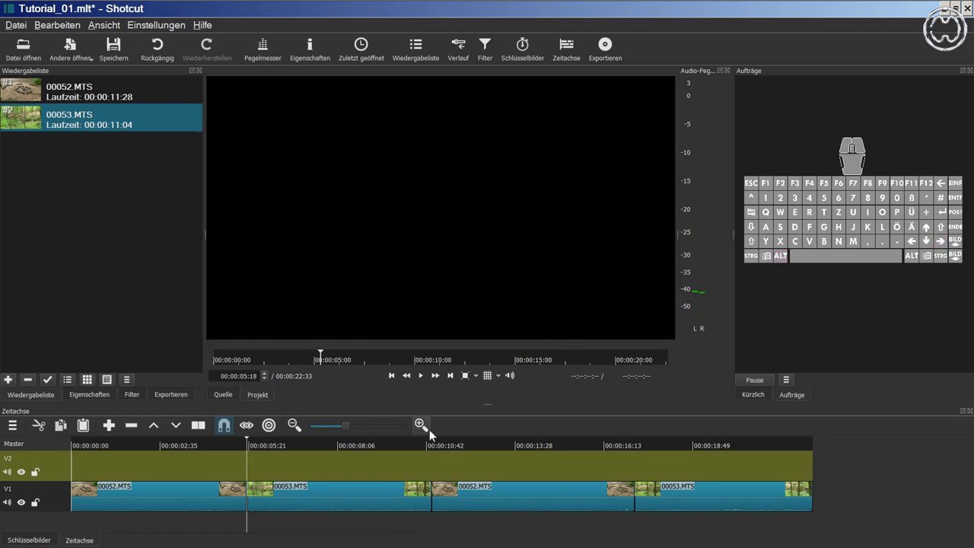
- Remove the tiny gap between the first 00052.MTS and 00053.MTS parts on V1
left_click(418, 425)
left_click(419, 426)
left_click(419, 425)
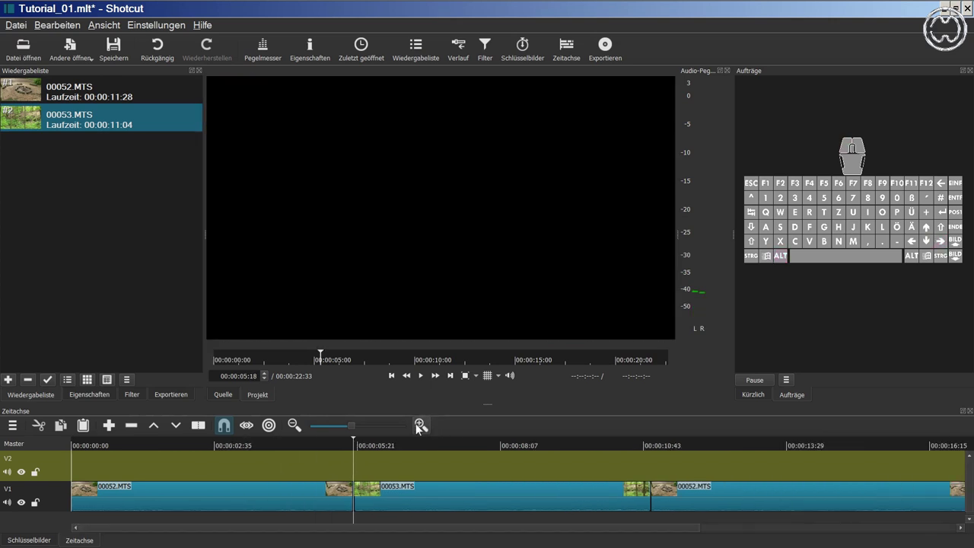
left_click(418, 425)
left_click(419, 425)
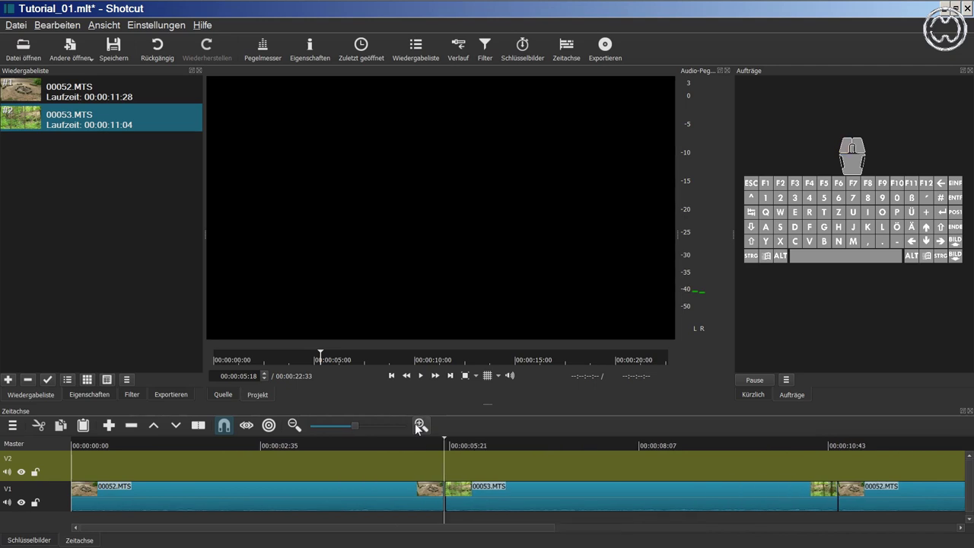
left_click_drag(354, 427, 402, 426)
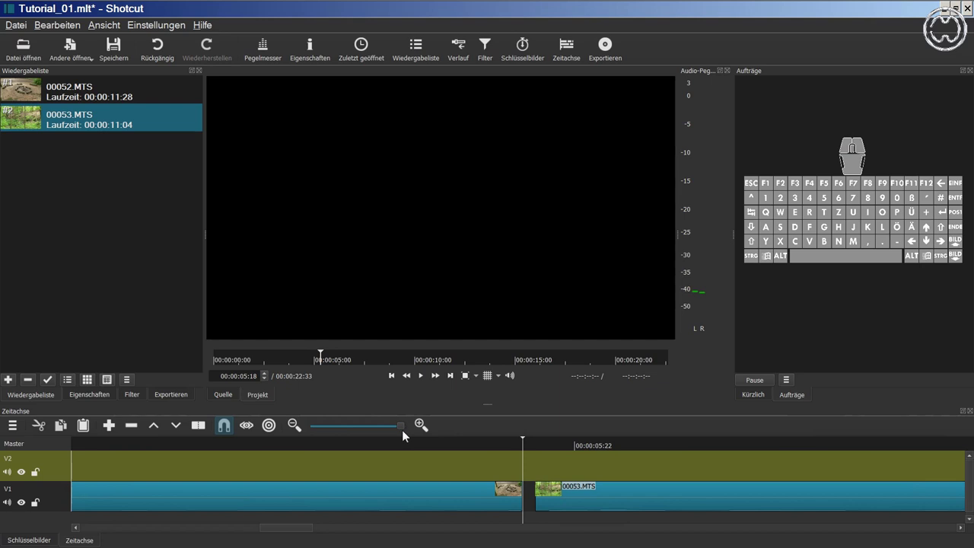
right_click(528, 502)
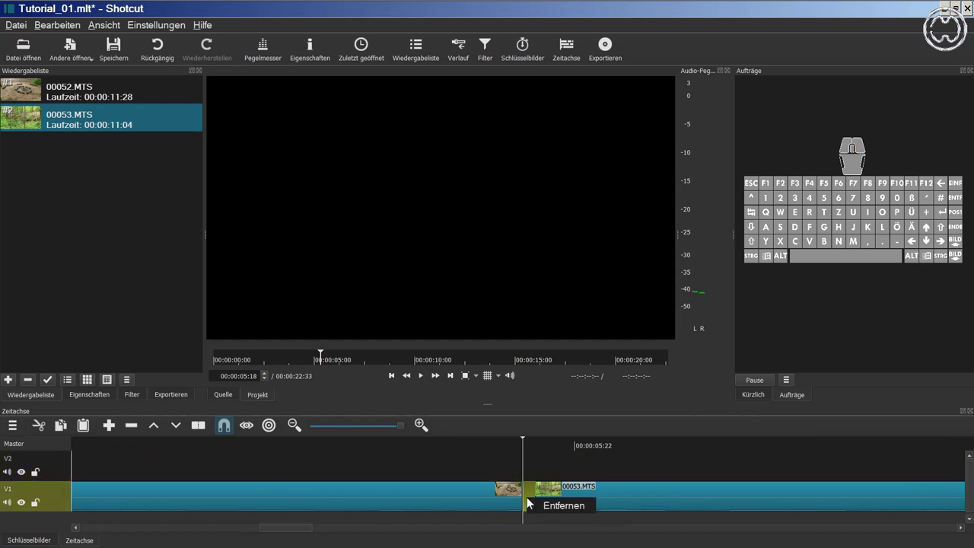
left_click(536, 516)
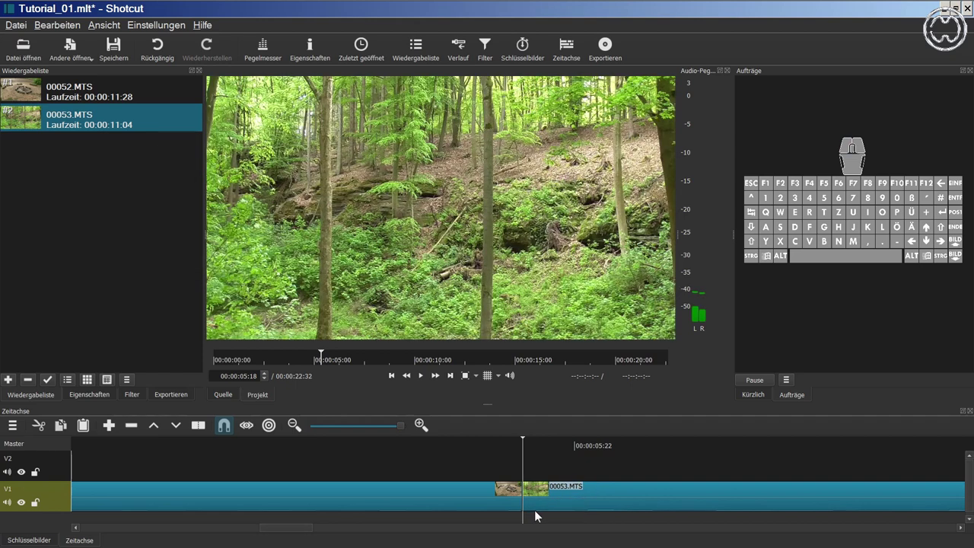
- Check the remaining cuts on V1 by jumping forward from clip to clip and back to the timeline's start
left_click(328, 427)
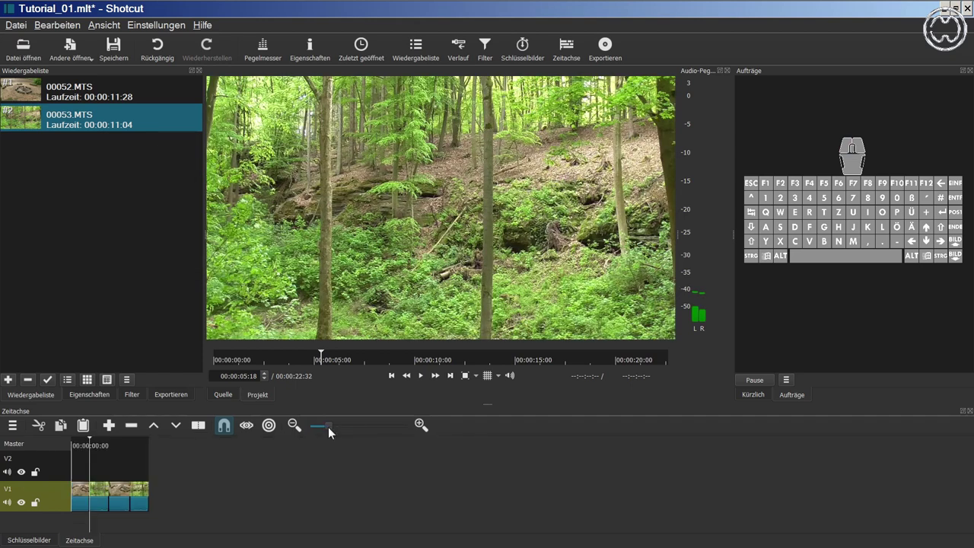
left_click_drag(331, 424, 350, 424)
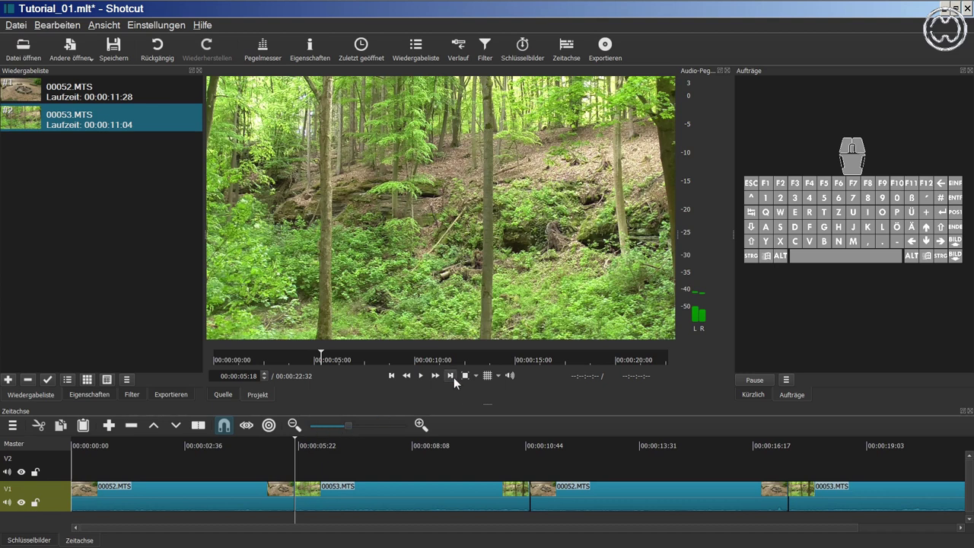
key("alt+Right")
key("alt+Right")
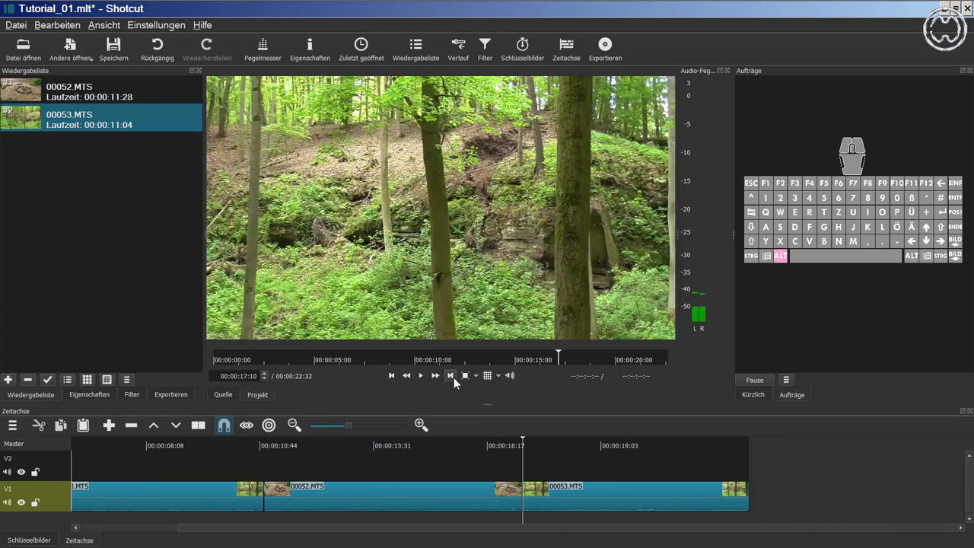
key("alt+Left")
key("alt+Left")
key("alt+Left")
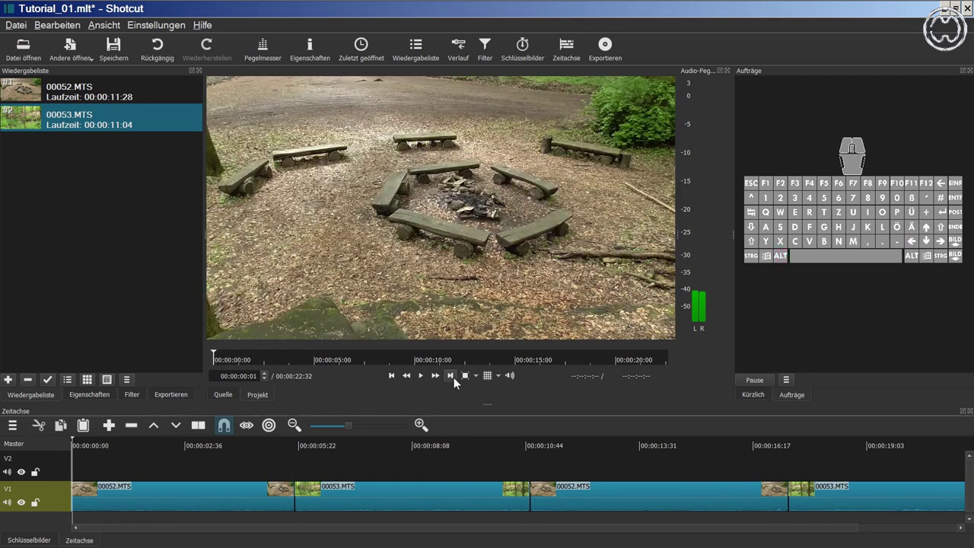
- Inspect the project's custom video modes to see which resolution and frame rate are in use
left_click(165, 25)
mouse_move(169, 57)
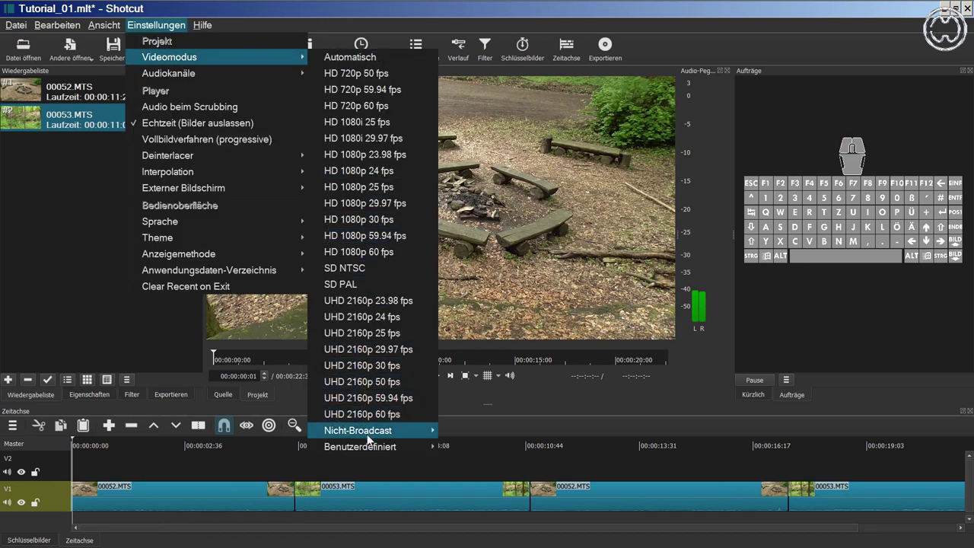
mouse_move(367, 448)
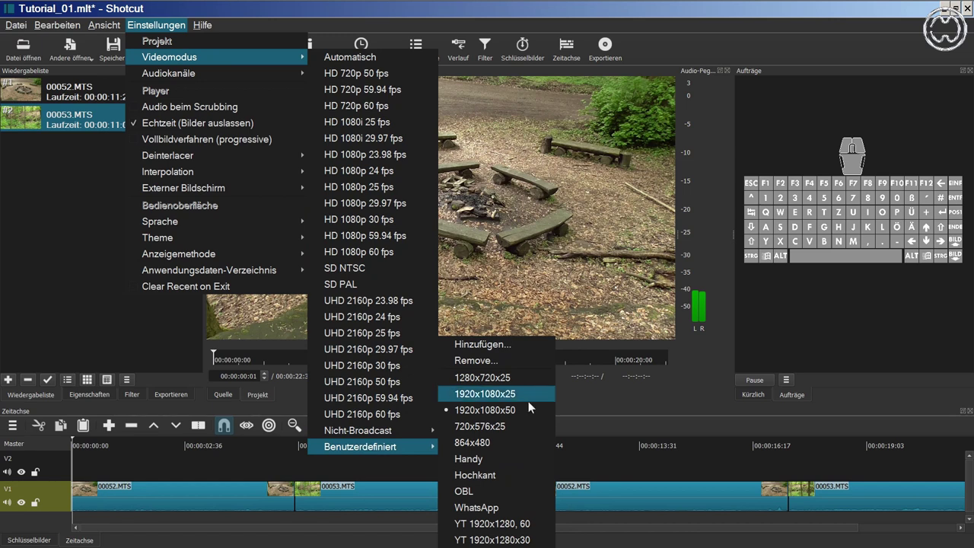
left_click(144, 27)
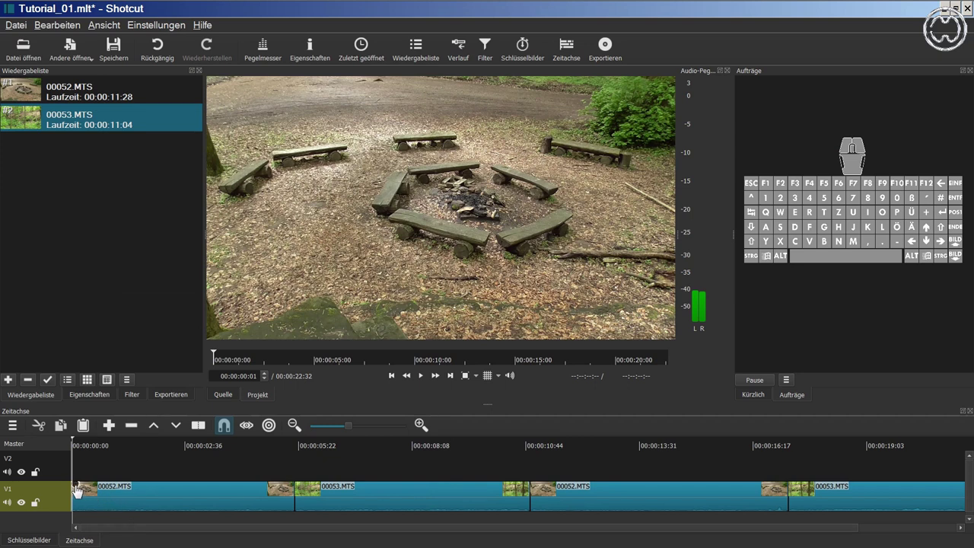
- Add a 00:00:01:00 fade-in to the start of the first 00052.MTS clip on V1 and preview it
left_click_drag(76, 489, 123, 489)
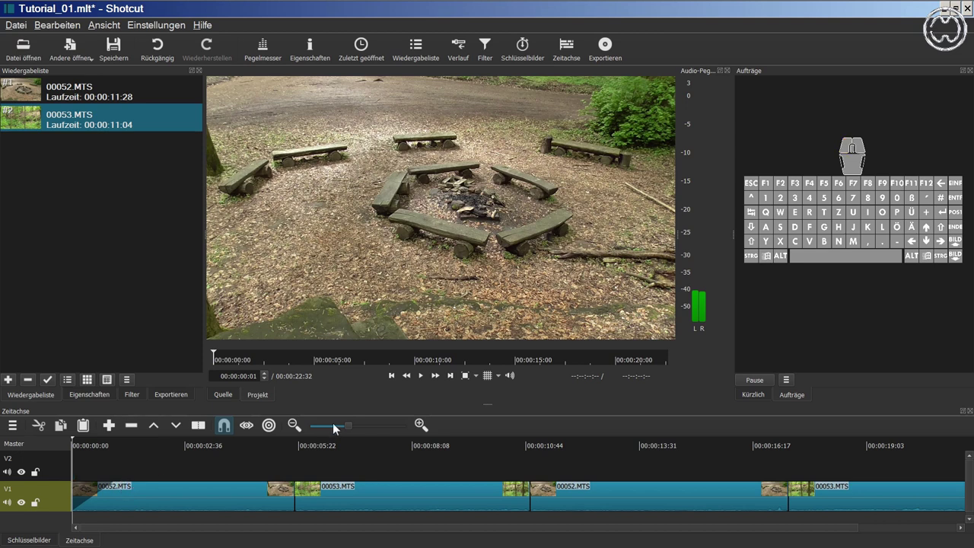
left_click(420, 376)
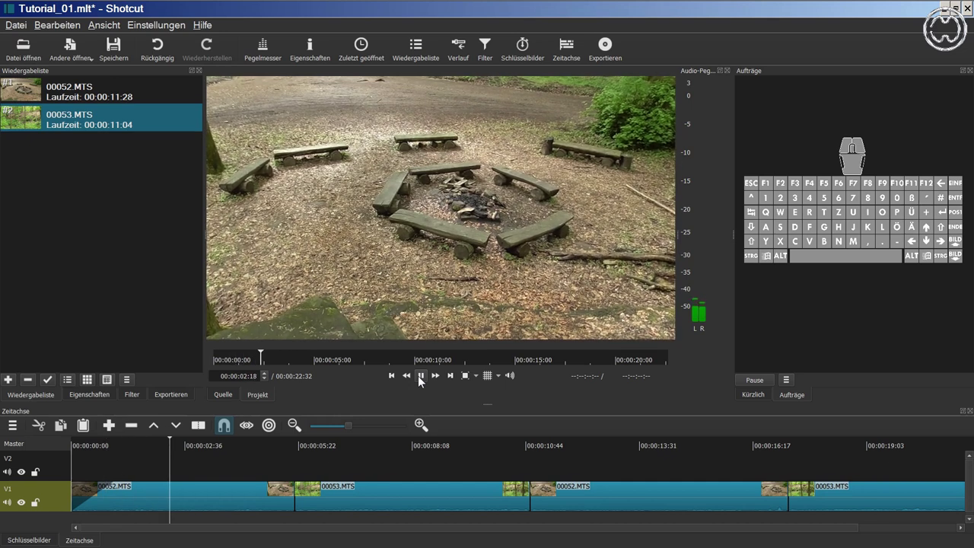
left_click(419, 377)
key("alt+Left")
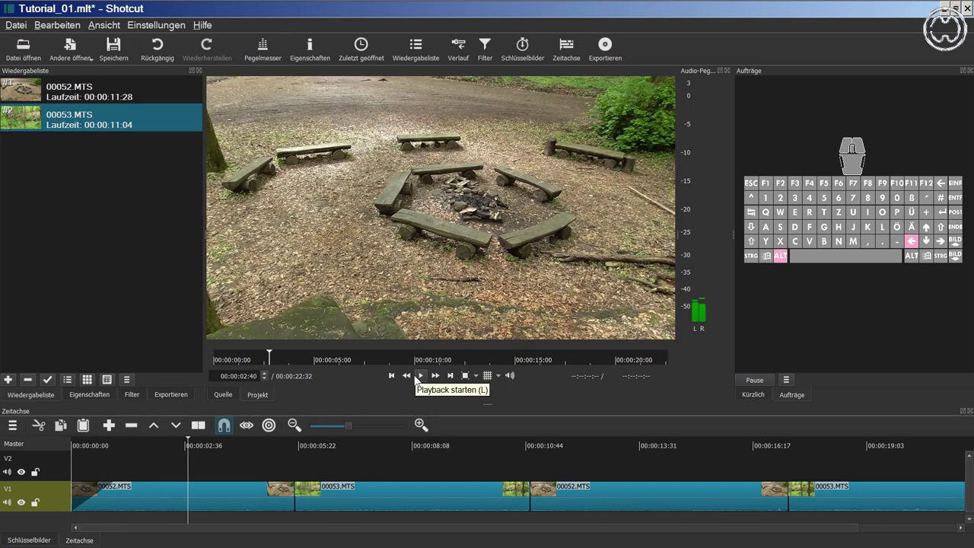
- Examine the filters applied to the first 00052.MTS clip on V1
left_click(138, 395)
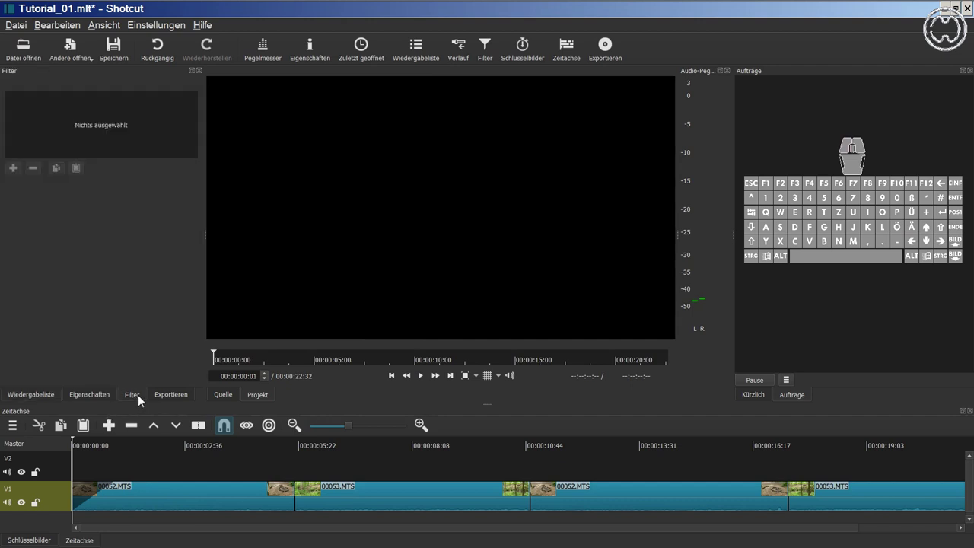
left_click(132, 495)
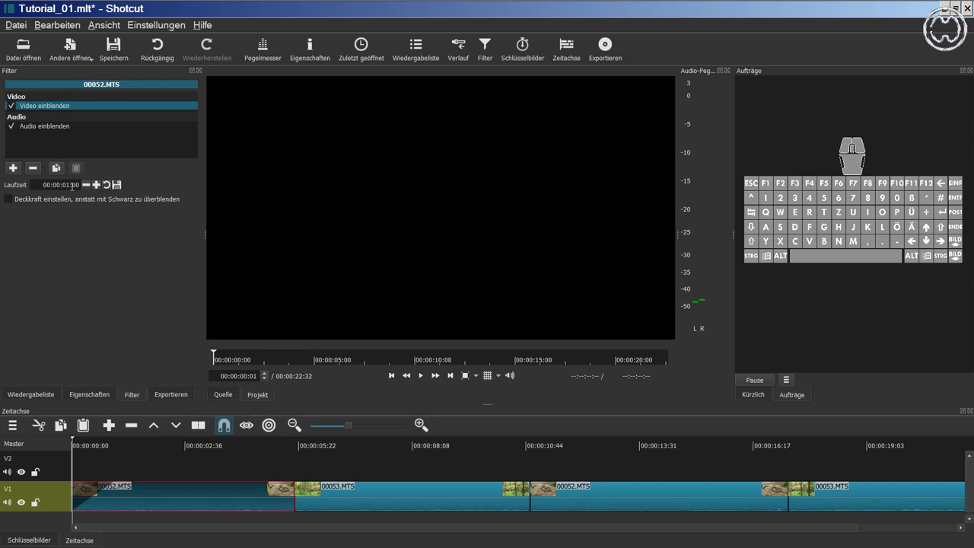
- Overlap the first 00053.MTS clip onto the end of the first 00052.MTS clip by about one second as a transition
left_click(329, 500)
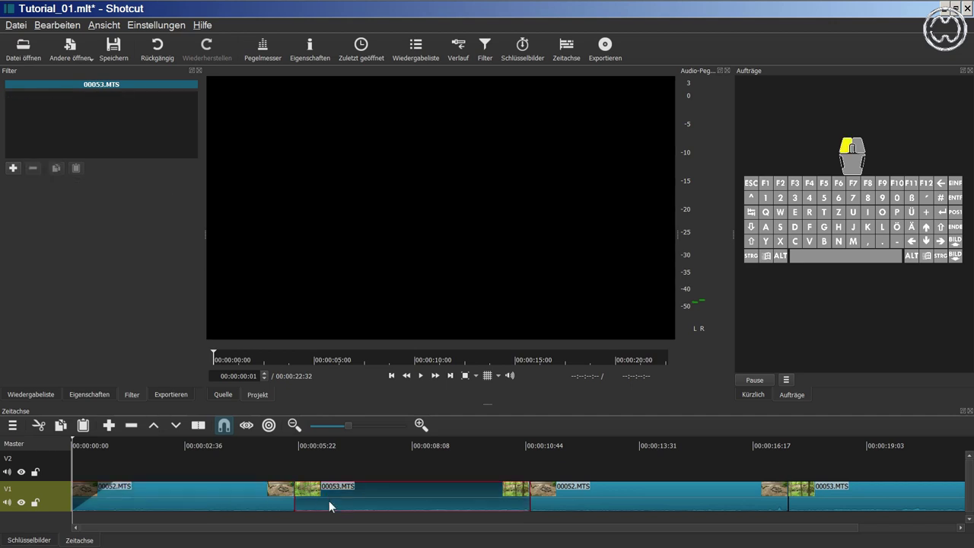
left_click_drag(329, 500, 281, 508)
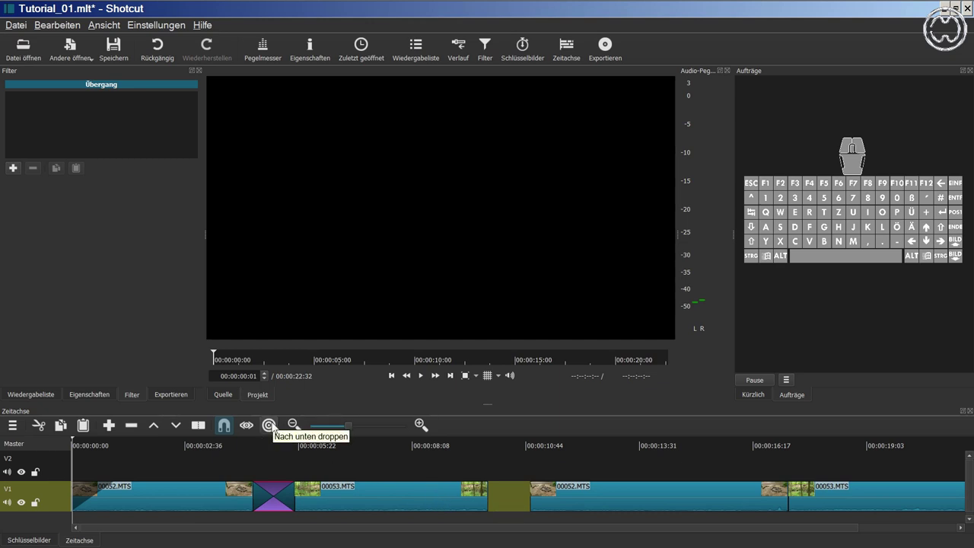
- Remove the gap behind the first 00053.MTS clip on V1 and play the timeline from the beginning
right_click(510, 491)
left_click(542, 500)
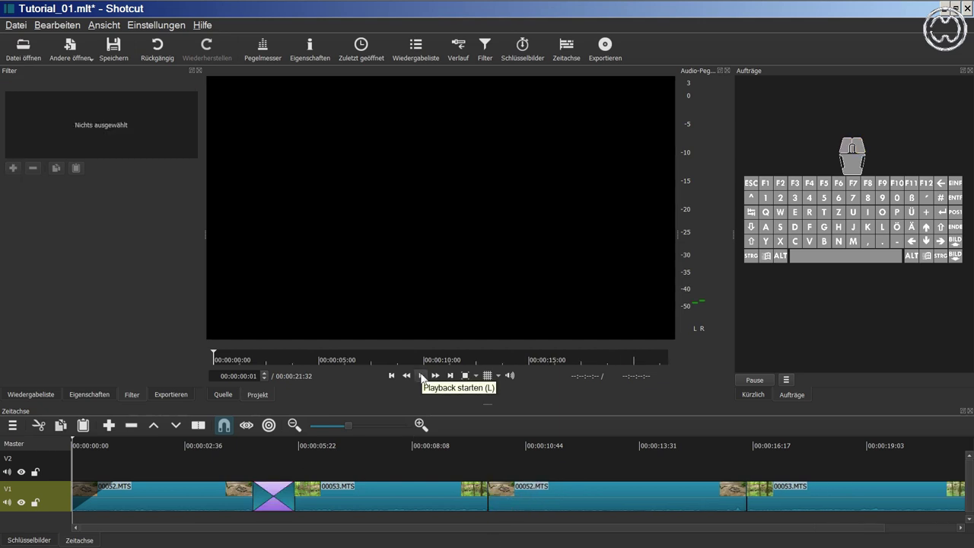
left_click(422, 376)
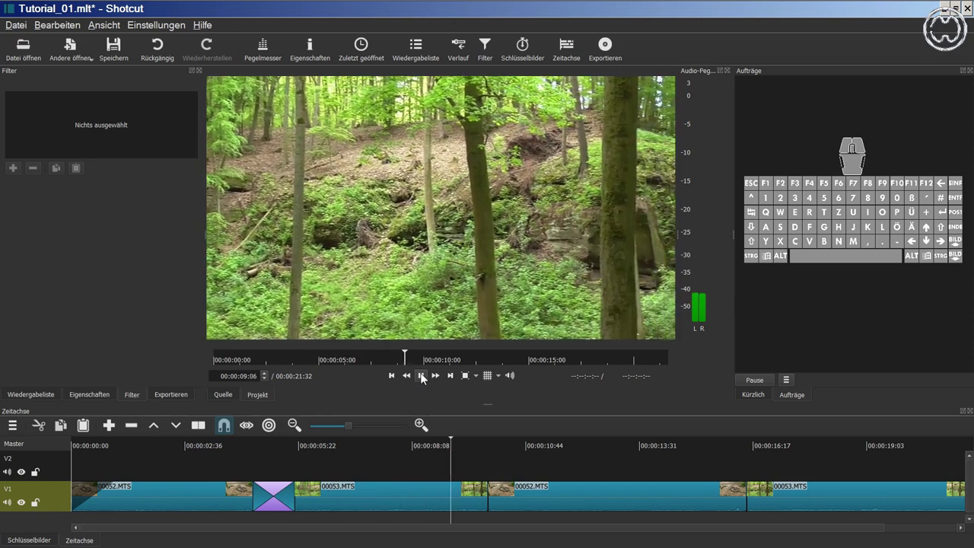
- Turn on rippling across all tracks and overlap the second 00052.MTS clip onto the first 00053.MTS clip by about one second
key("alt")
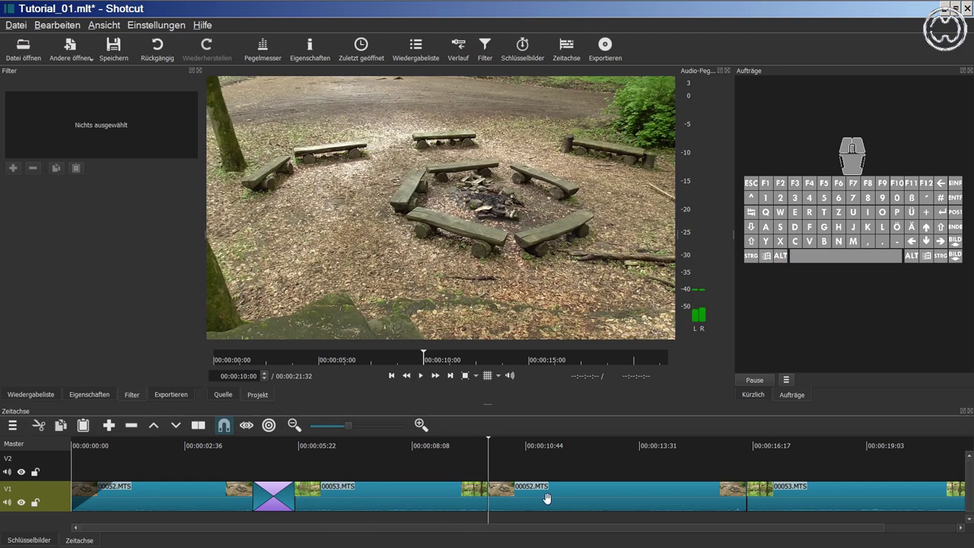
left_click(268, 424)
left_click(611, 502)
left_click_drag(612, 502, 563, 506)
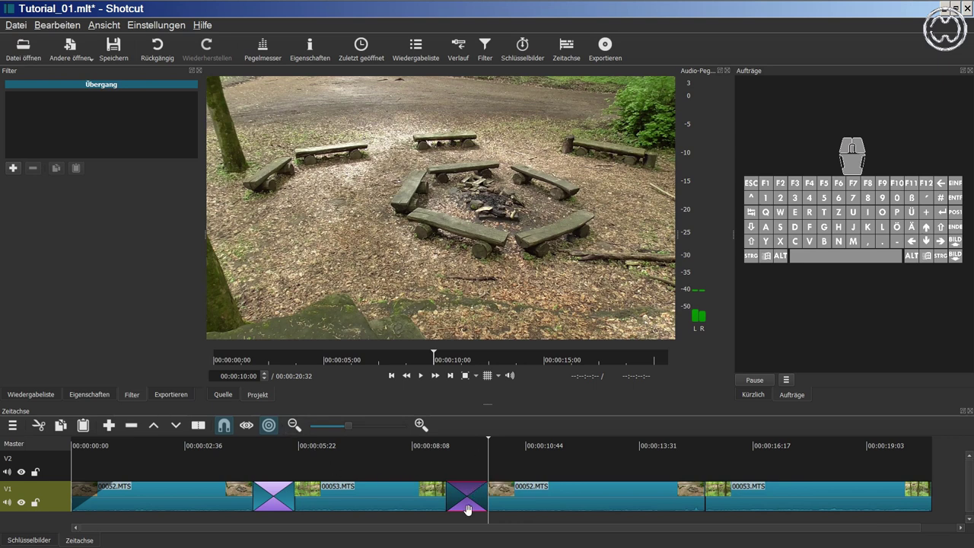
- Set the video effect of the new transition before the second 00052.MTS clip to Iris-Kreis
left_click(468, 439)
left_click(95, 394)
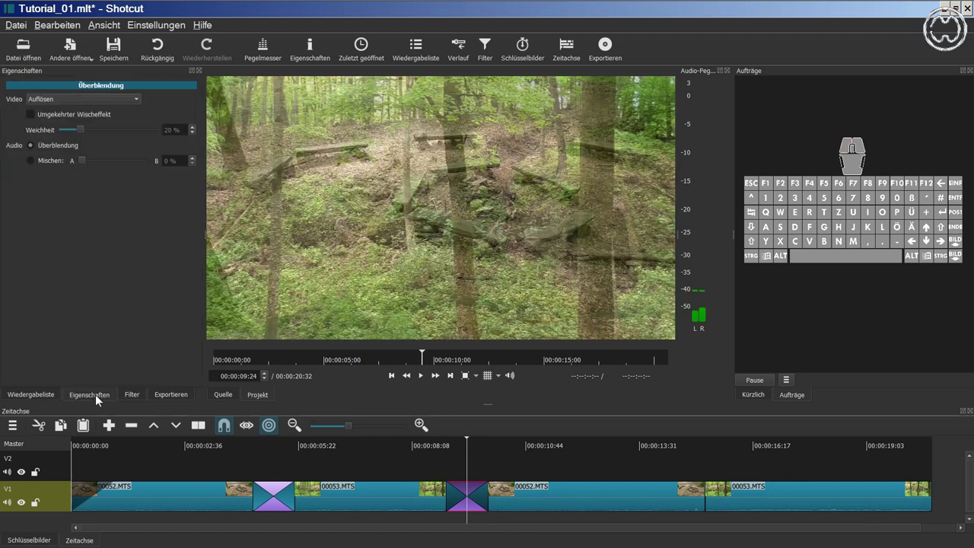
left_click(137, 99)
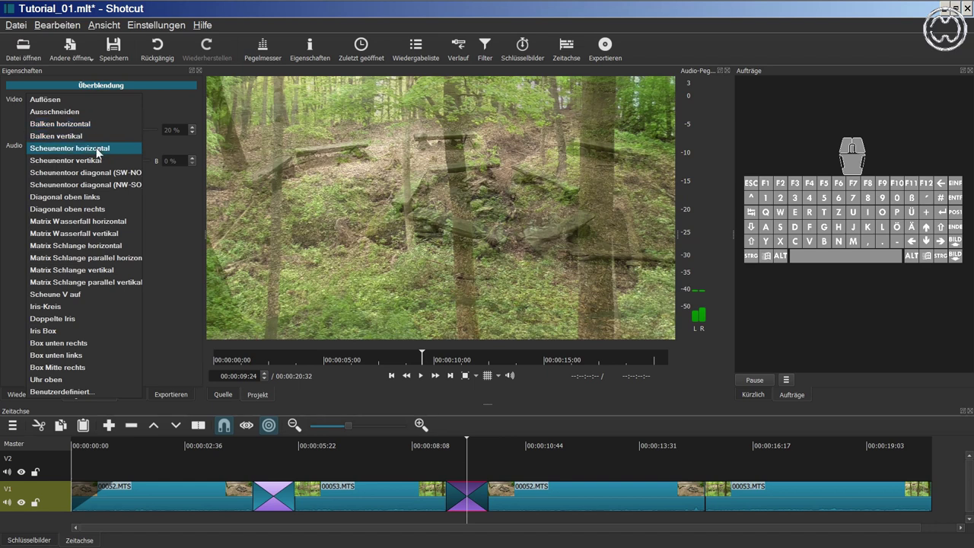
left_click(61, 307)
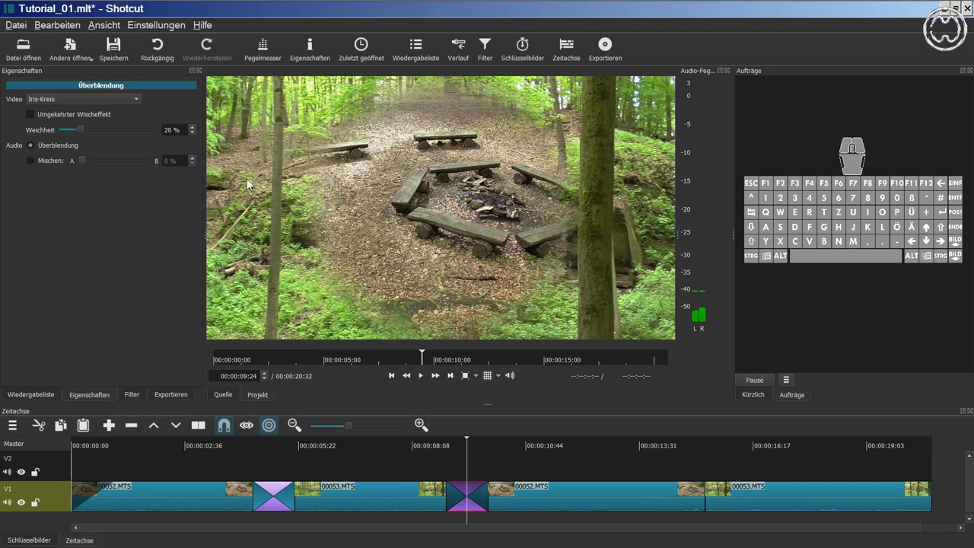
- Try the reversed wipe effect on the Iris-Kreis transition and set its softness to 10 %
left_click(72, 115)
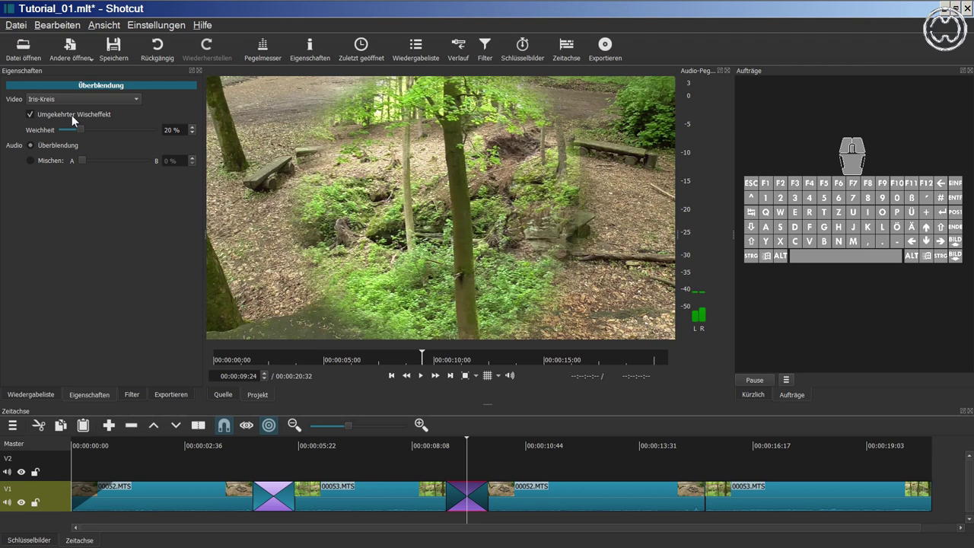
left_click(72, 115)
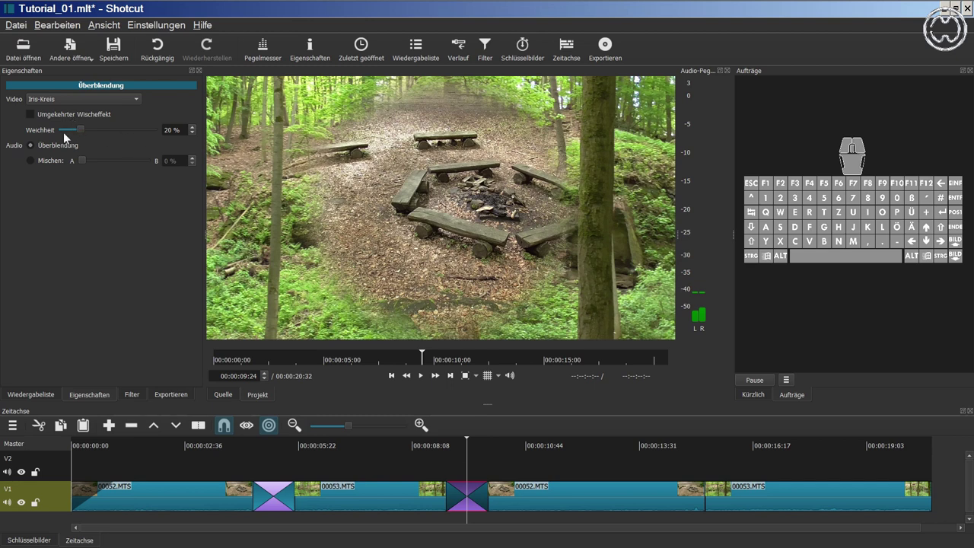
left_click_drag(84, 130, 122, 129)
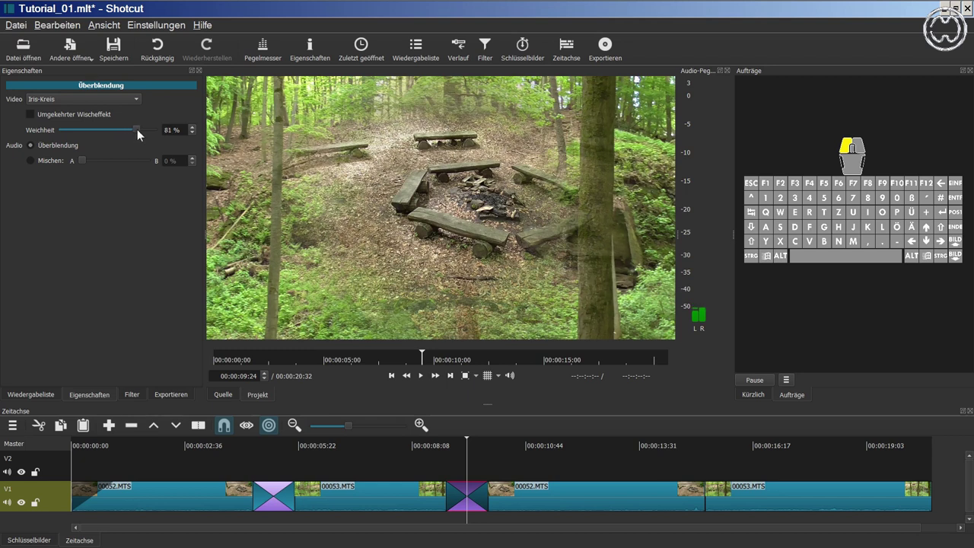
left_click_drag(133, 129, 87, 134)
double_click(174, 130)
type("10")
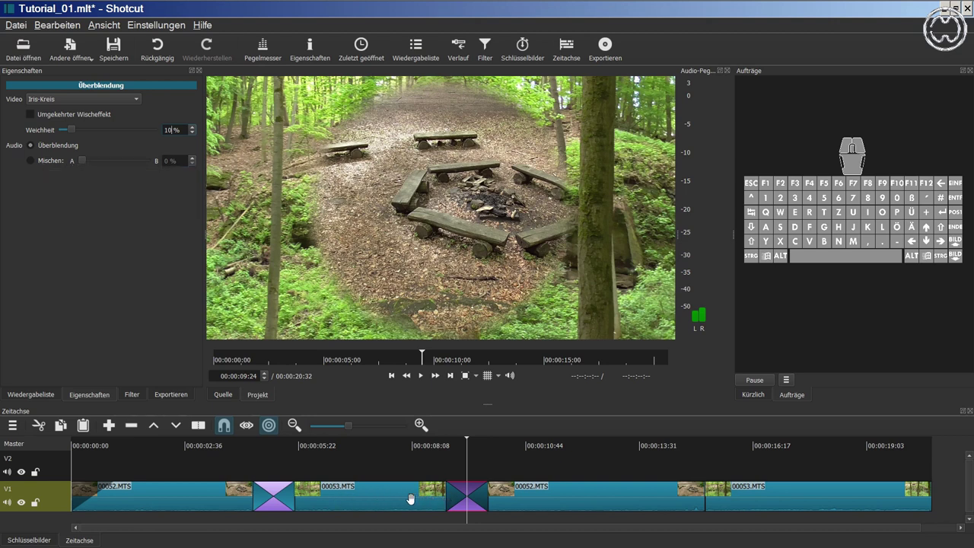
- Try mixing the transition's audio at 100 % toward B, and return the audio option to Überblendung
left_click(52, 160)
left_click_drag(82, 156, 134, 156)
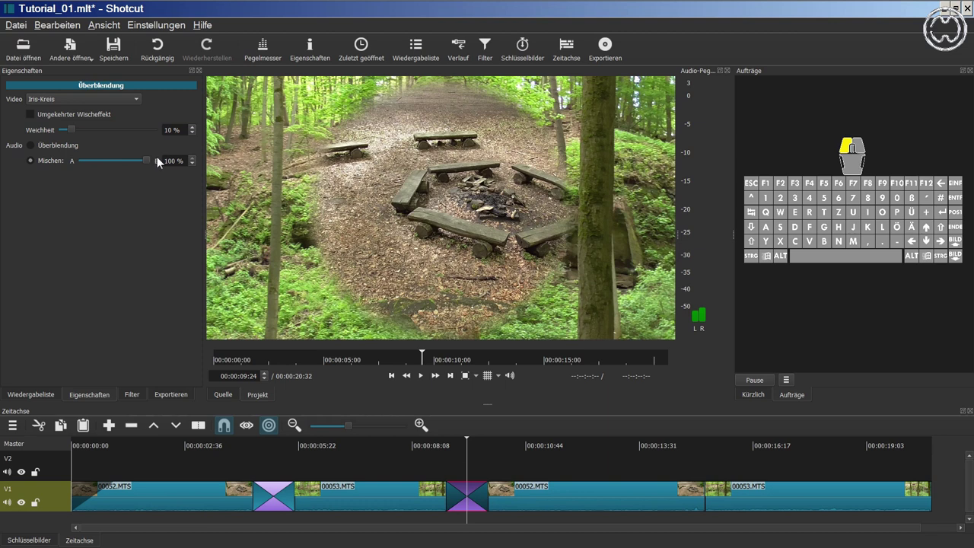
left_click_drag(157, 157, 157, 157)
left_click(57, 146)
- Overlap the last 00053.MTS clip onto the second 00052.MTS clip by about one second and set the transition to Uhr oben
key("alt+Right")
key("alt+Right")
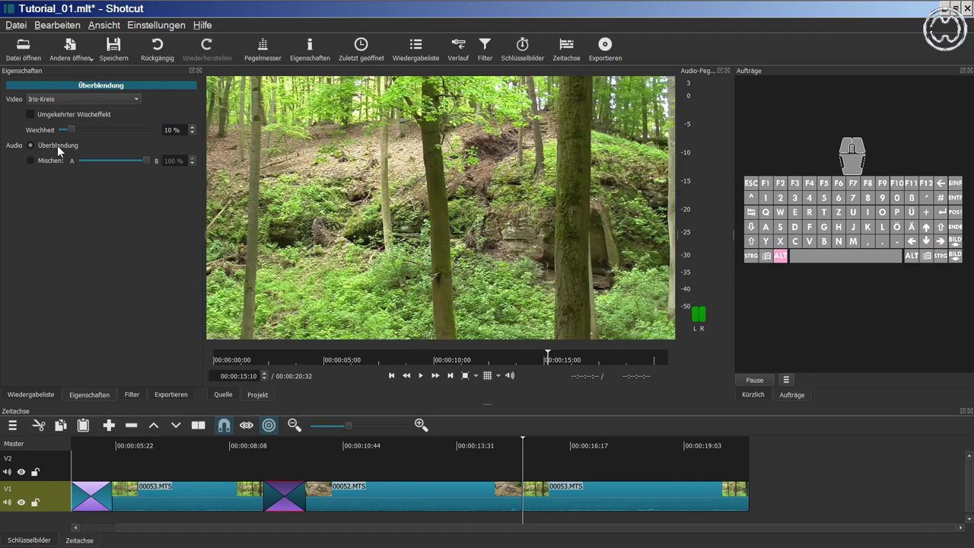
left_click_drag(572, 496, 527, 495)
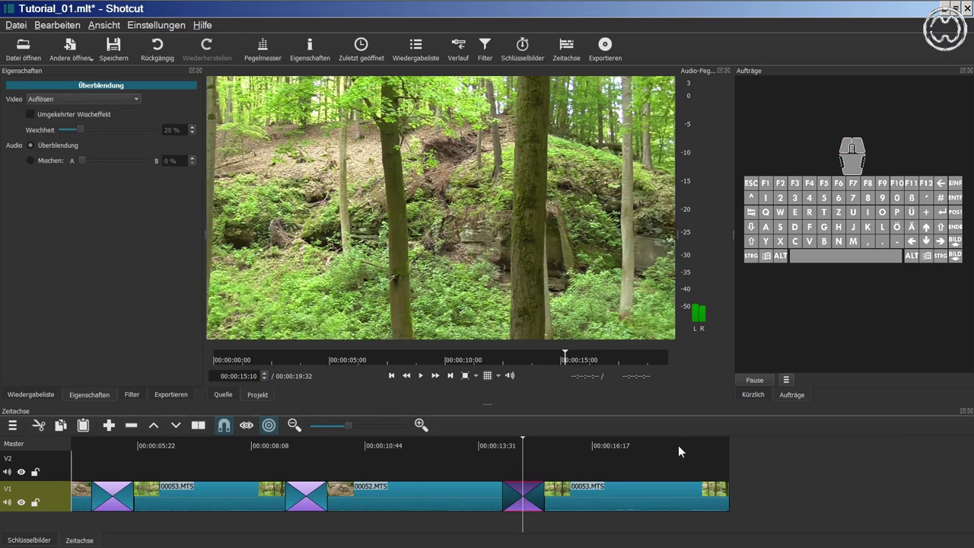
left_click(103, 100)
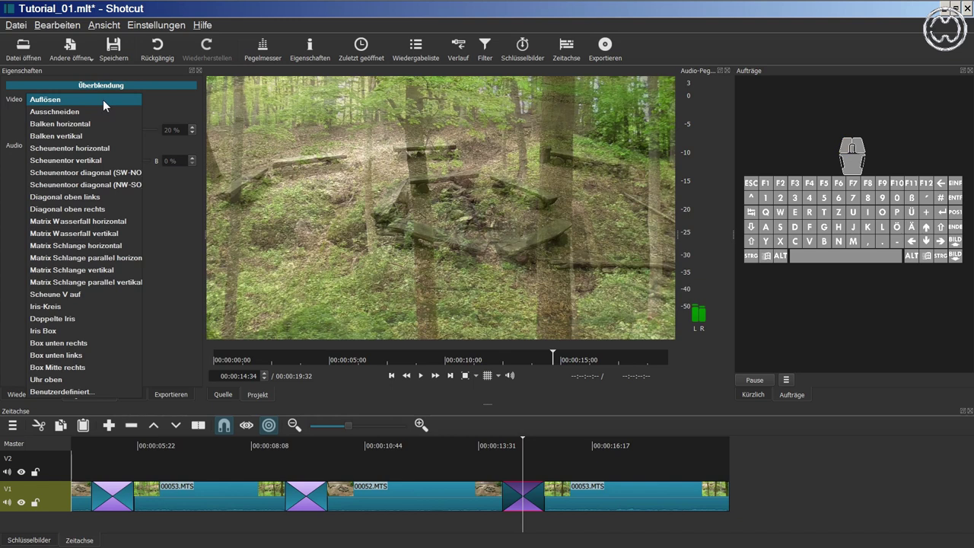
left_click(77, 378)
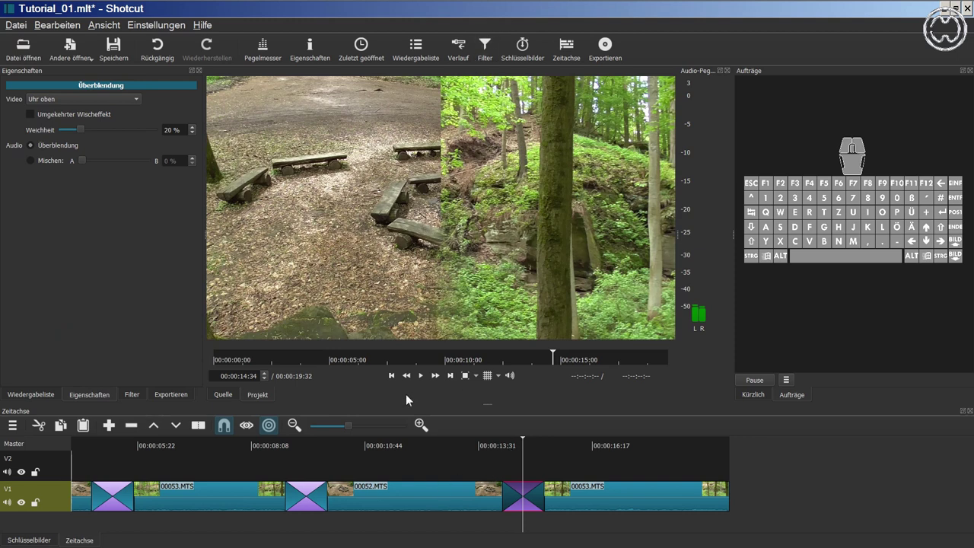
- Play the timeline through the Uhr oben transition before the last 00053.MTS clip to check the effect
key("Up")
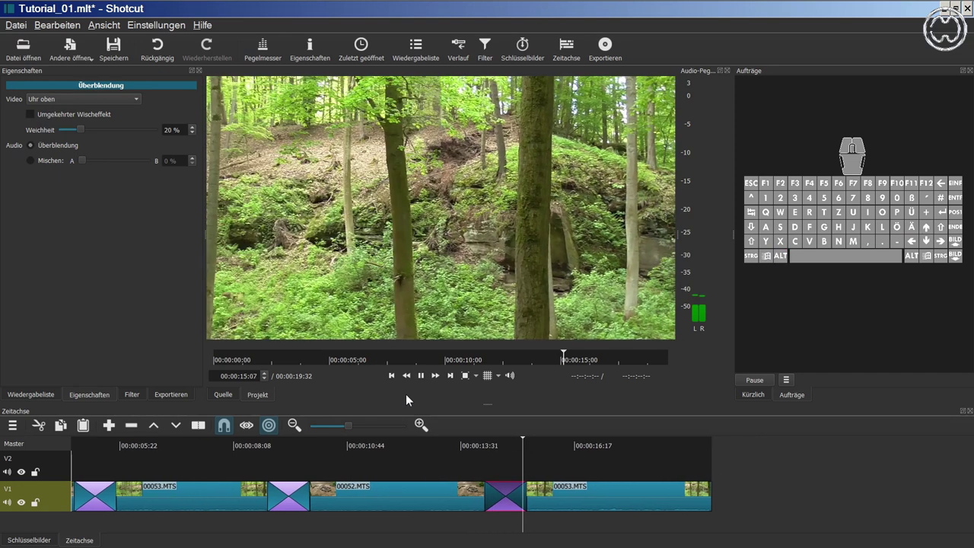
key("space")
key("Up")
key("space")
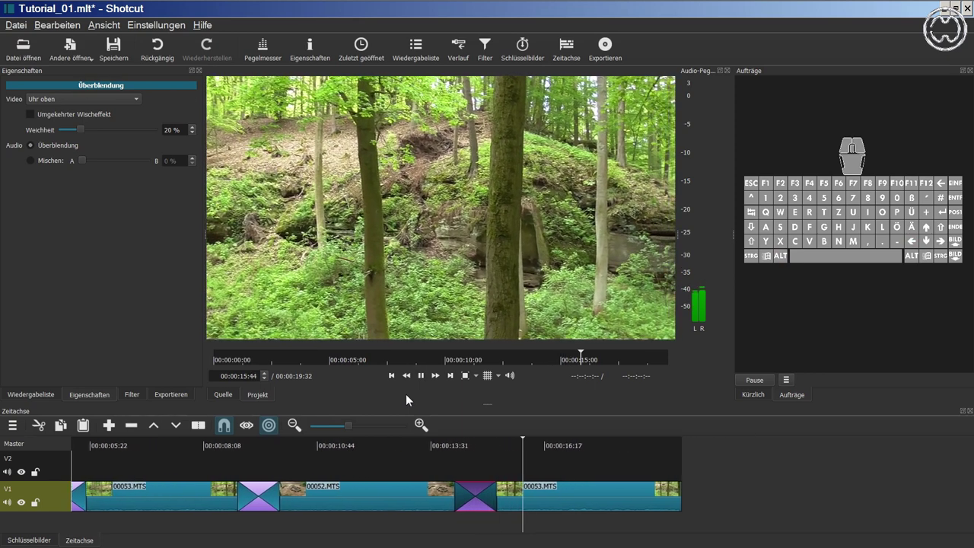
key("space")
- Try the reversed wipe effect on the Uhr oben transition and set its softness to 18 %
left_click(461, 441)
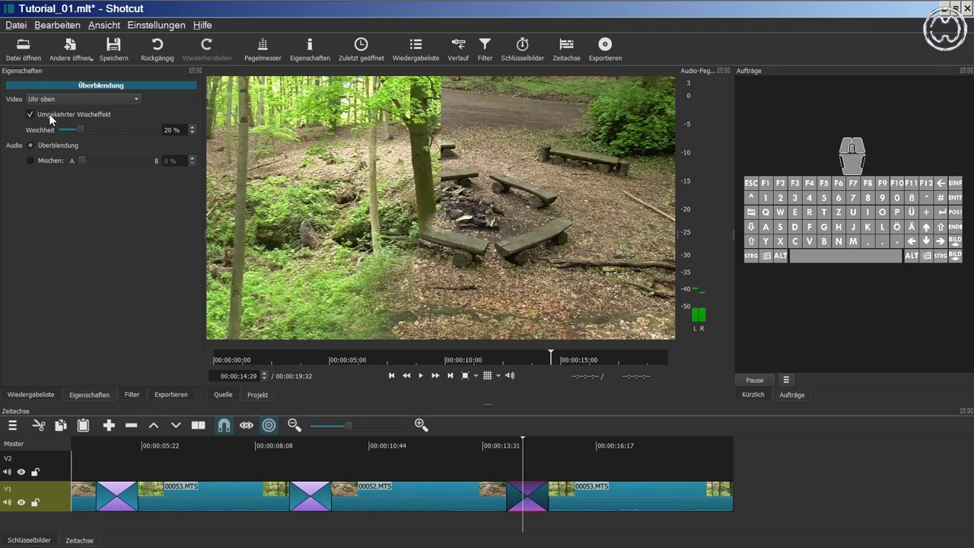
left_click(49, 113)
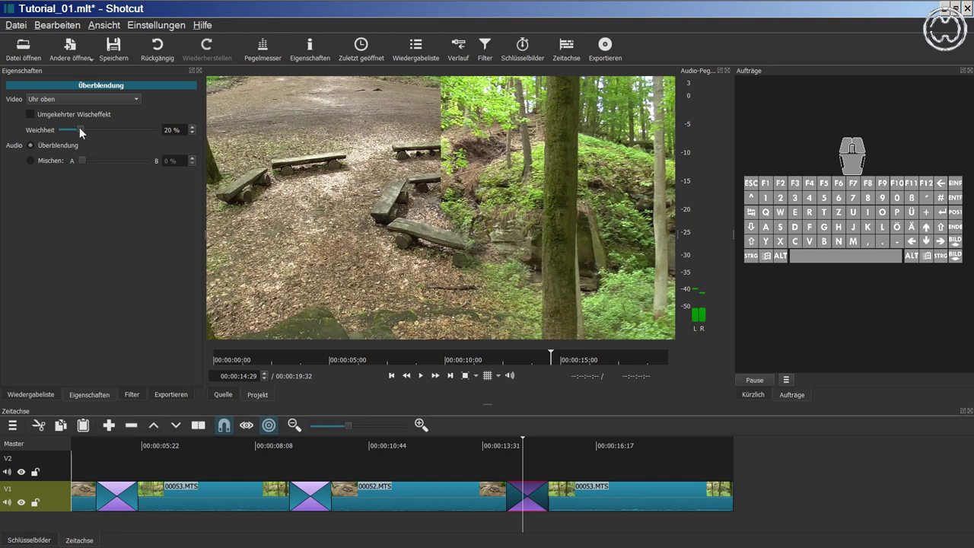
mouse_move(81, 128)
left_mouse_down()
mouse_move(119, 127)
mouse_move(79, 128)
left_mouse_up()
- Add a fade-out of about two seconds to the end of the last 00053.MTS clip and play the timeline from the beginning
left_click_drag(729, 489, 638, 485)
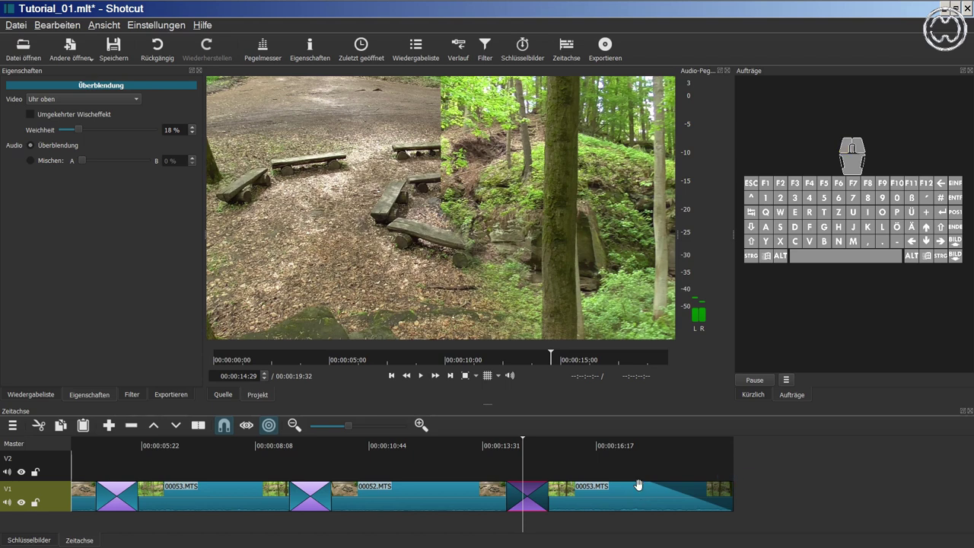
key("Home")
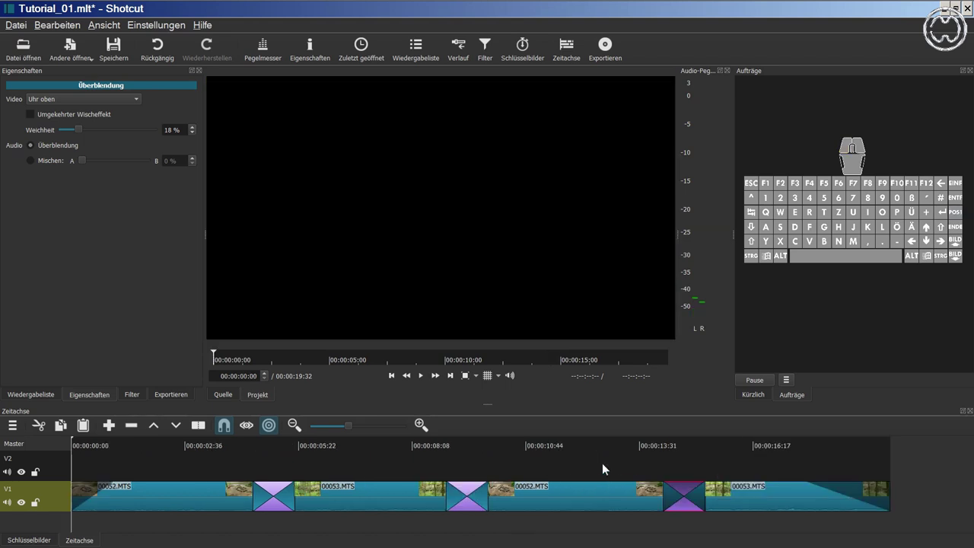
key("space")
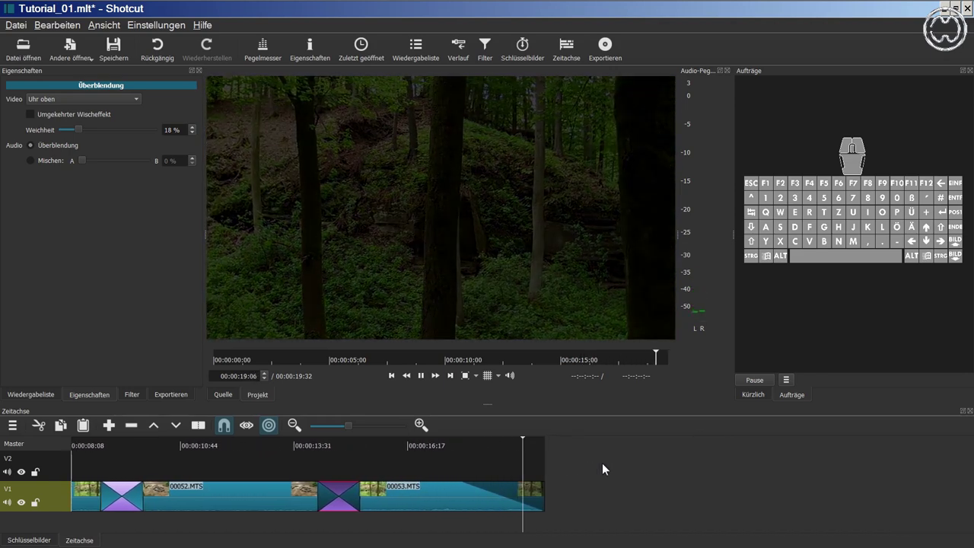
key("Home")
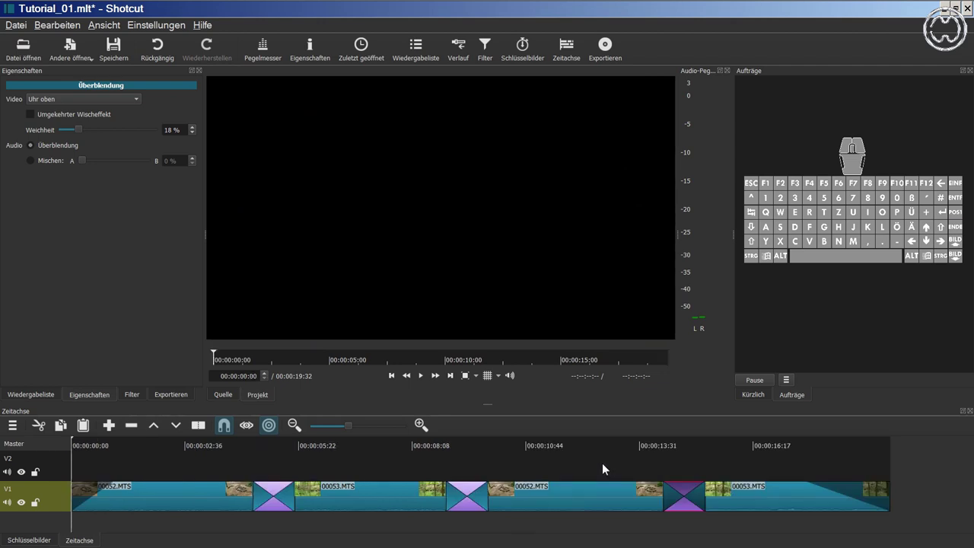
- Open the list of available filters for the first 00052.MTS clip on V1 and look through the favourites
left_click(149, 491)
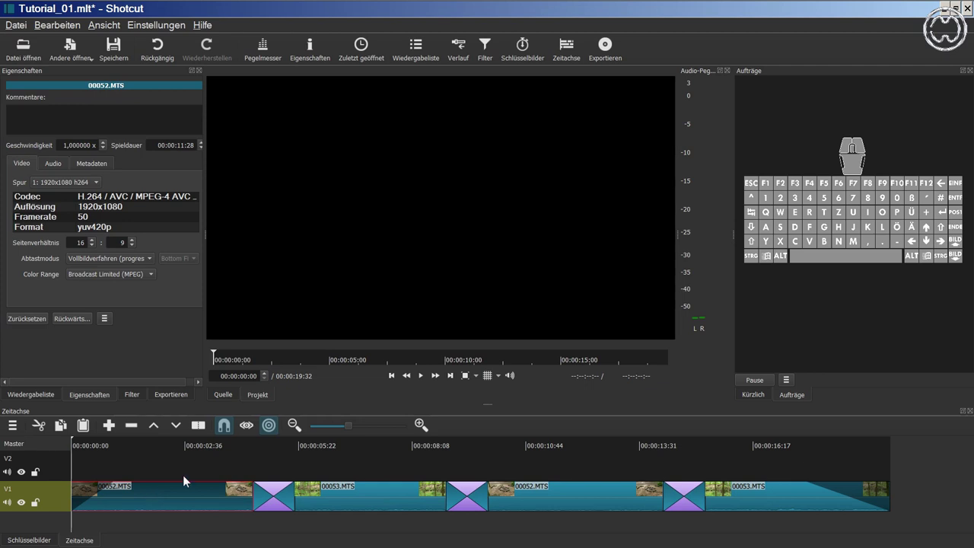
left_click(131, 395)
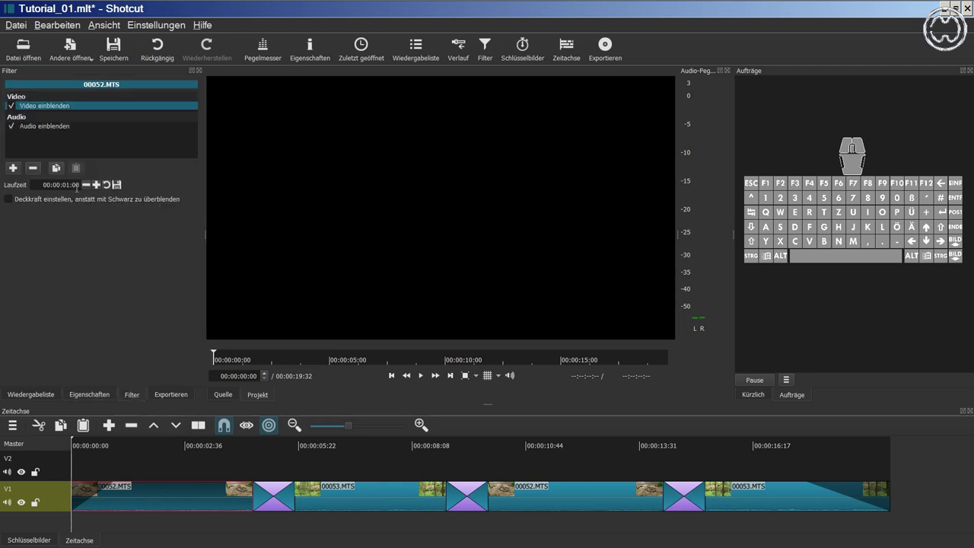
left_click(10, 169)
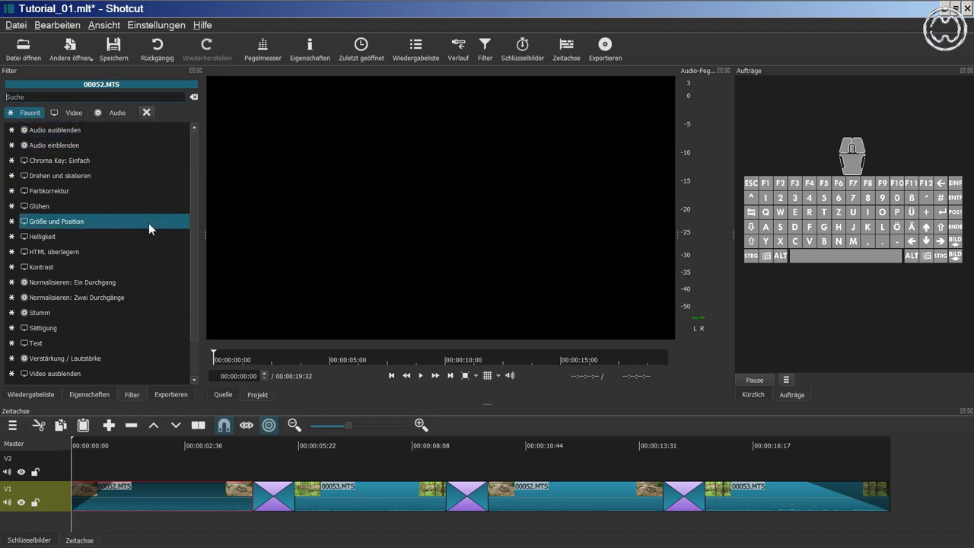
left_click_drag(196, 202, 195, 160)
- Mark the video filter Skizze as a favourite
left_click(60, 112)
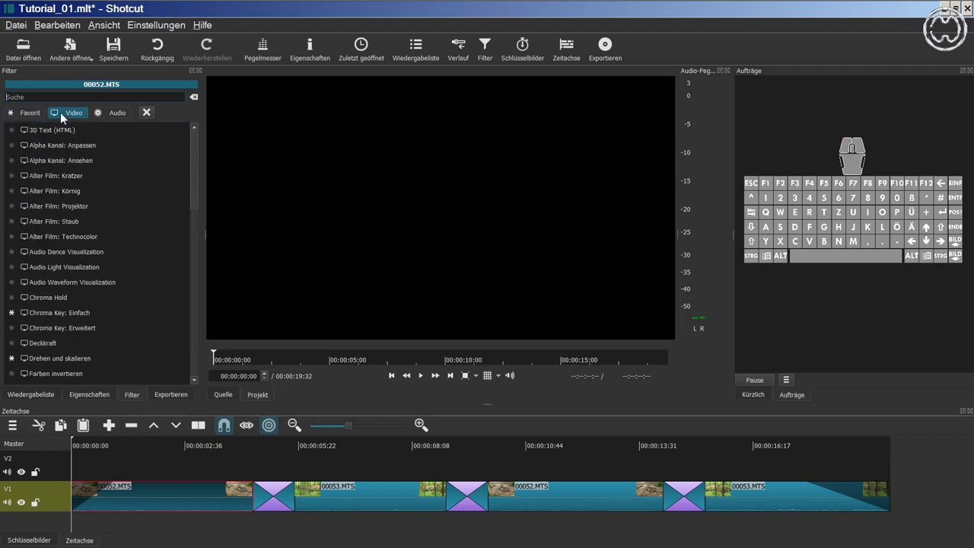
left_click_drag(195, 153, 198, 268)
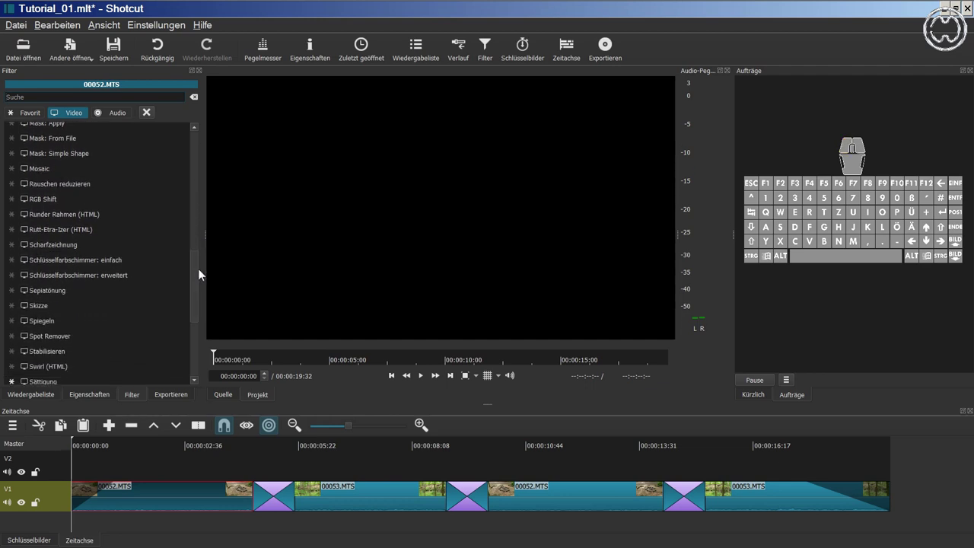
left_click(11, 306)
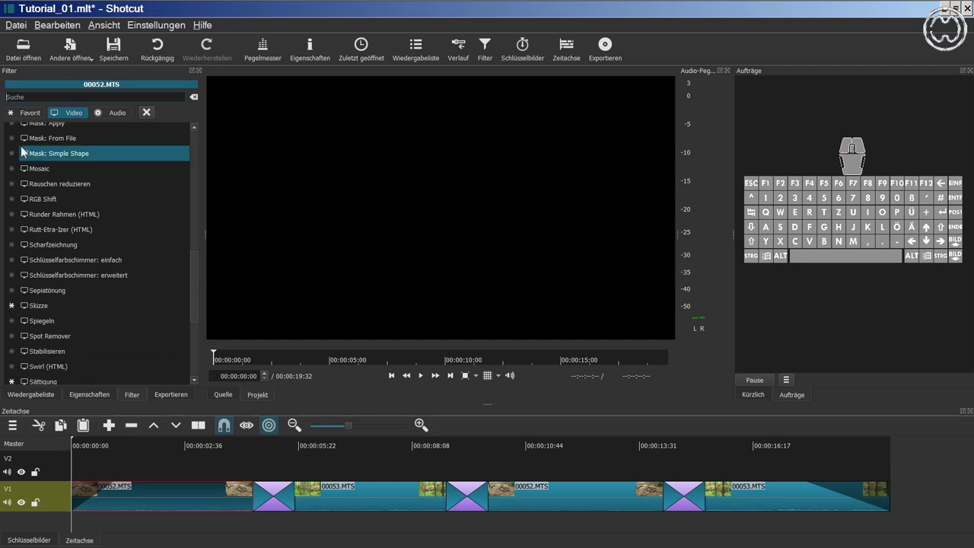
- Remove the Skizze filter from the favourites list
left_click(23, 114)
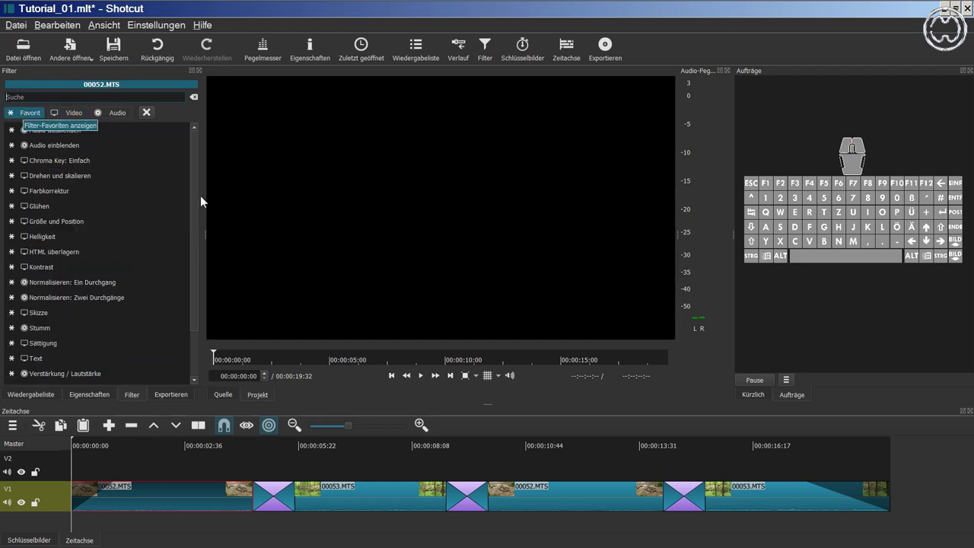
left_click_drag(195, 199, 194, 216)
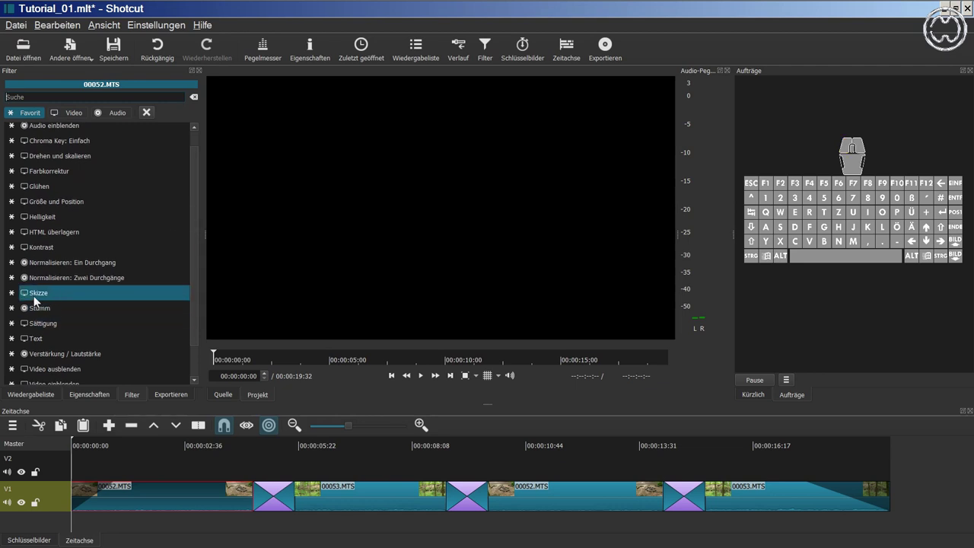
left_click(12, 293)
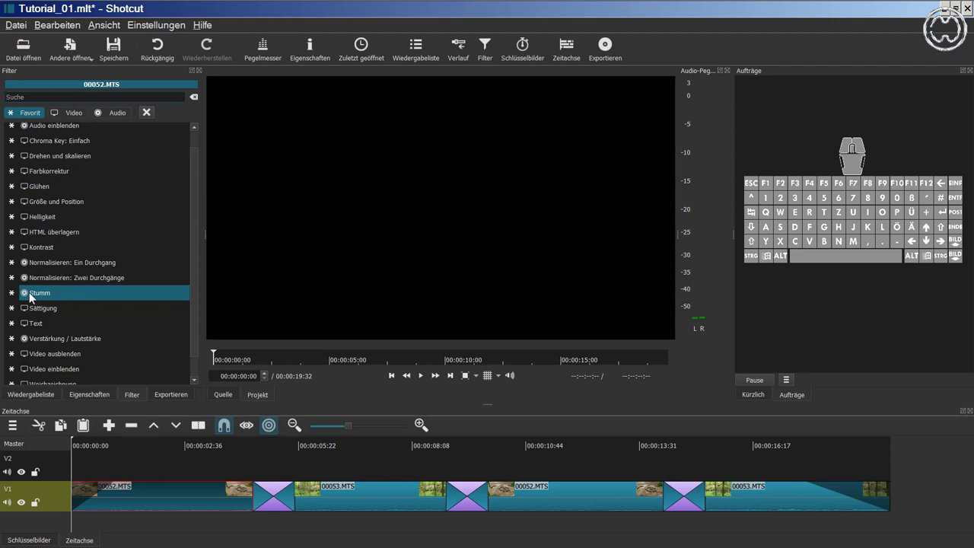
- Look through the available audio filters and return to the list of favourite filters
left_click(115, 113)
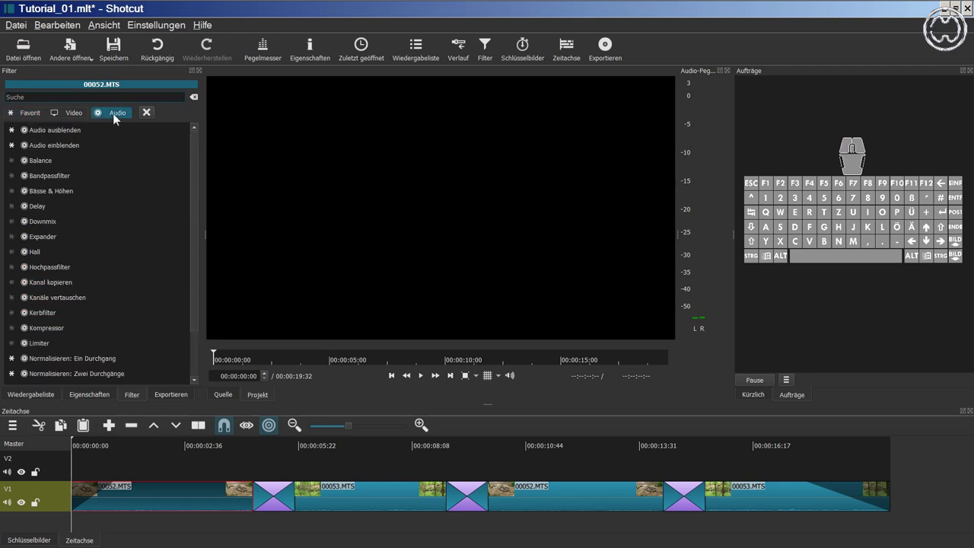
mouse_move(192, 166)
left_mouse_down()
mouse_move(192, 226)
mouse_move(193, 147)
left_mouse_up()
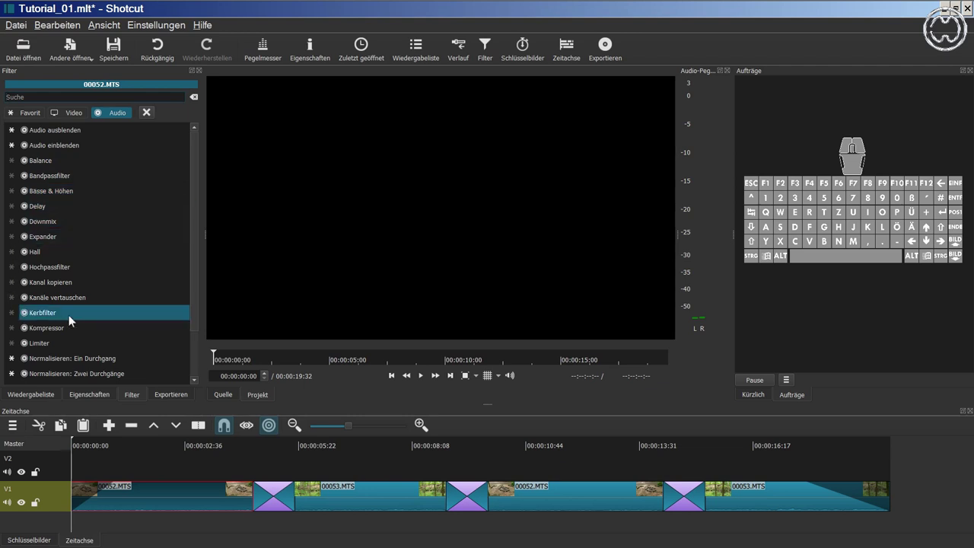
mouse_move(195, 304)
left_mouse_down()
mouse_move(195, 355)
mouse_move(193, 296)
left_mouse_up()
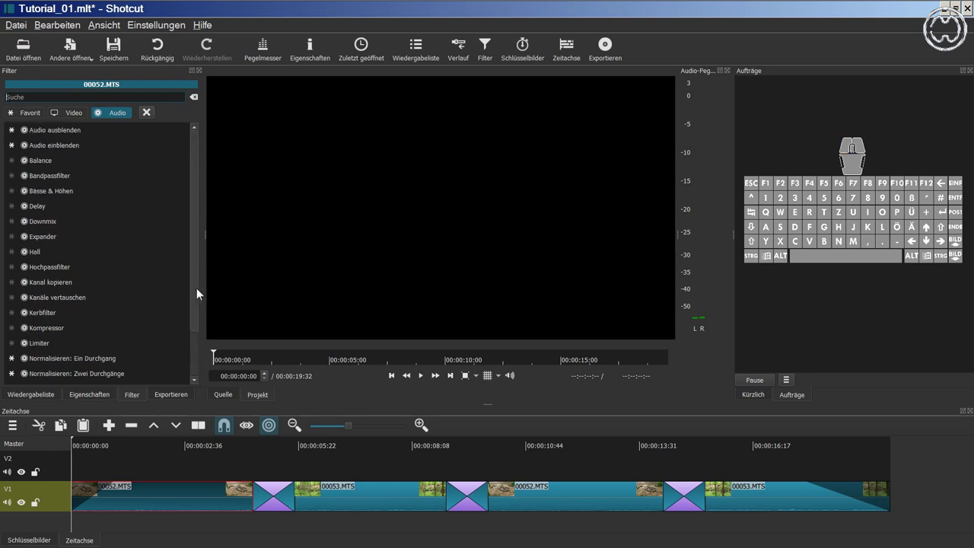
left_click(34, 111)
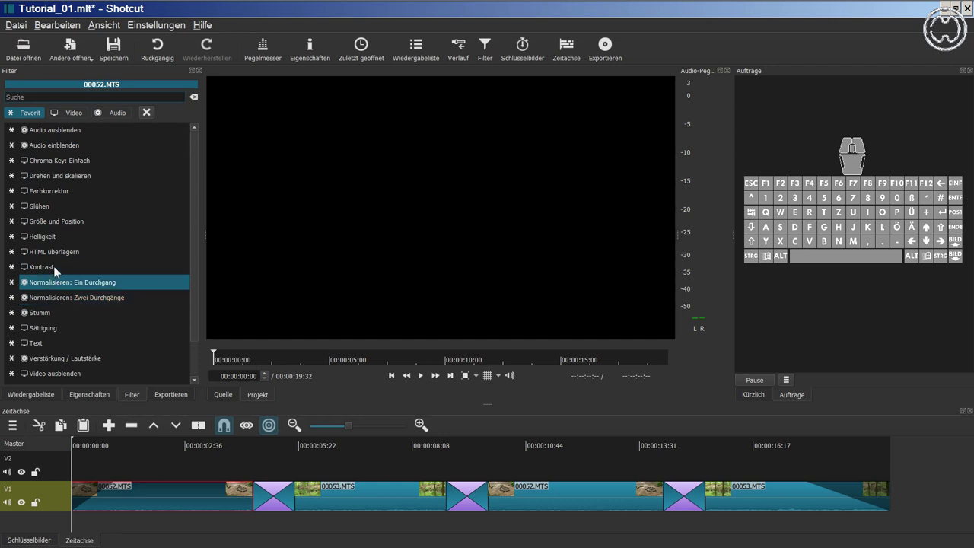
- Add the favourite filter Normalisieren: Zwei Durchgänge to the first 00052.MTS clip and analyse its audio
left_click(77, 113)
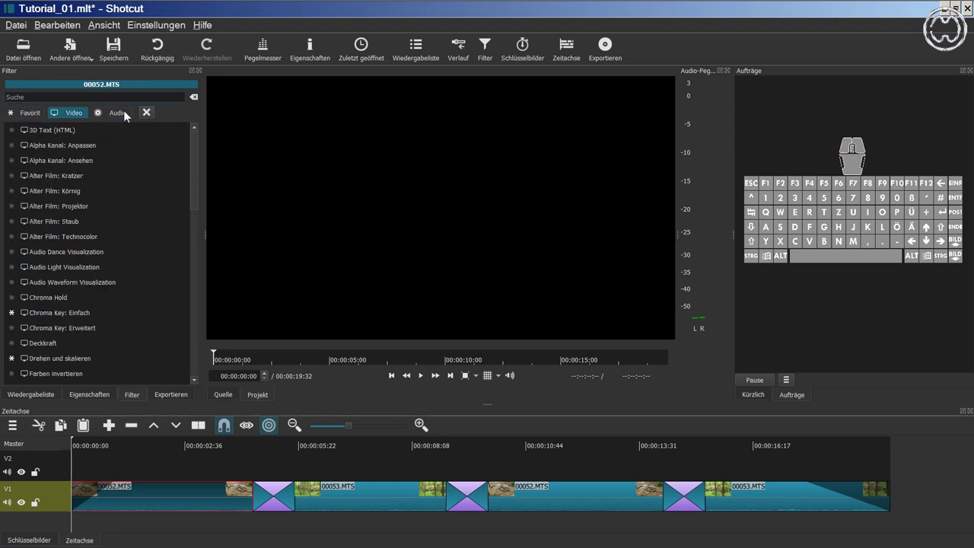
left_click(116, 113)
left_click_drag(190, 214, 192, 258)
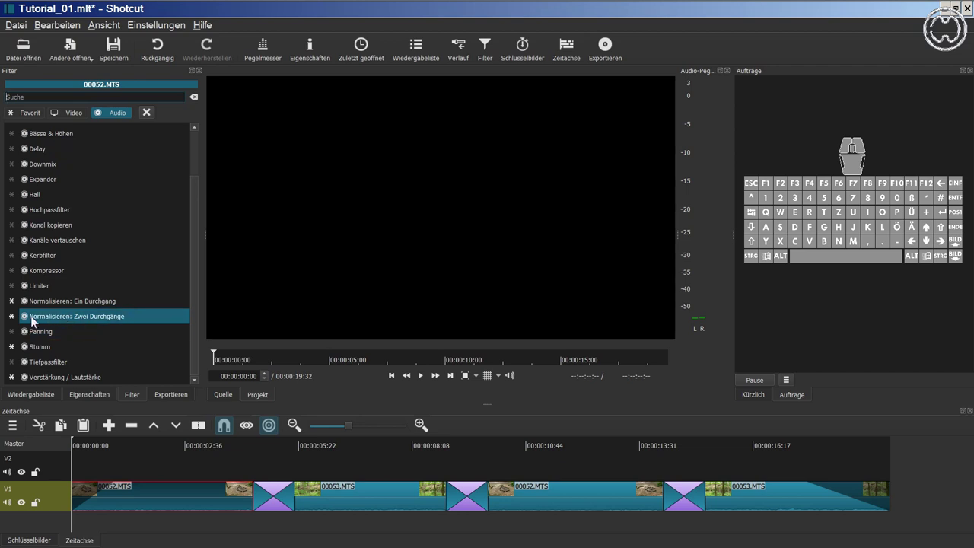
left_click(26, 114)
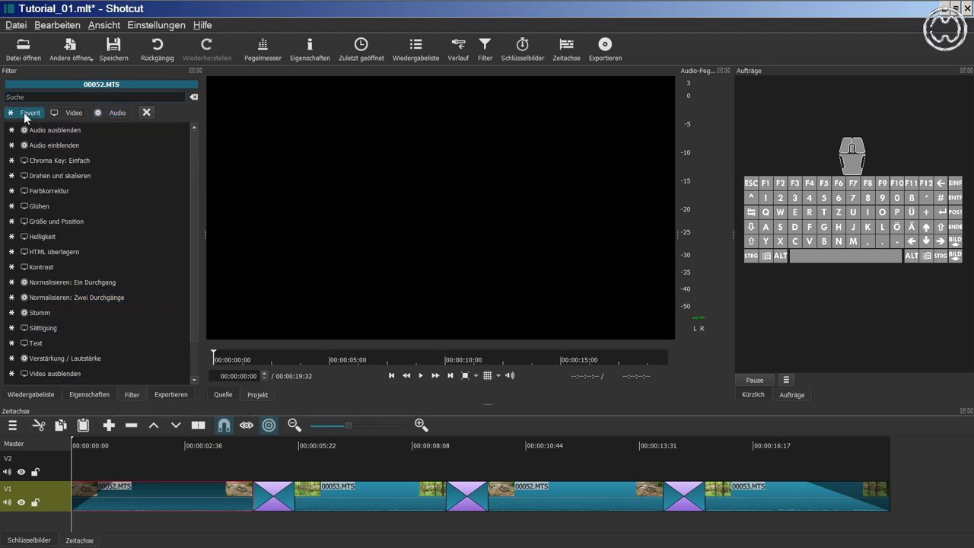
left_click(47, 297)
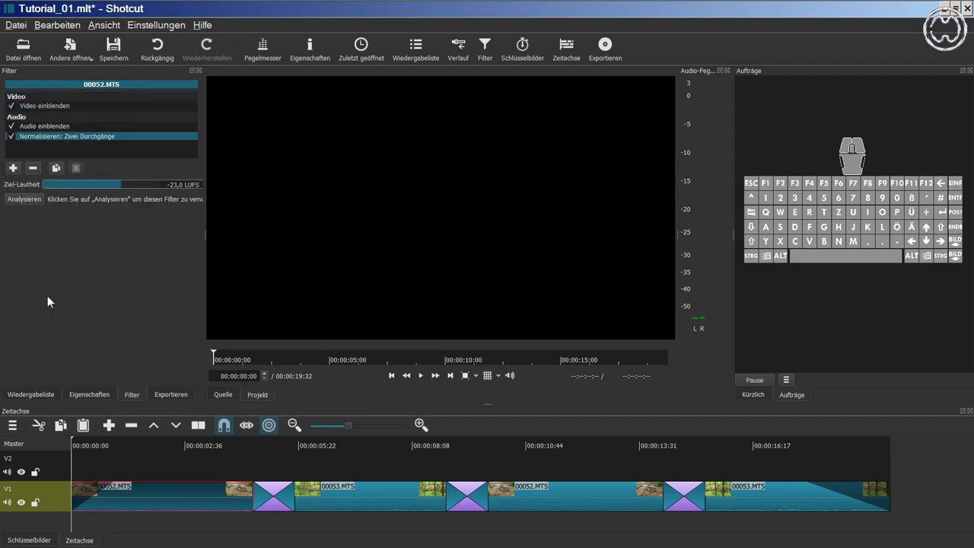
left_click(32, 198)
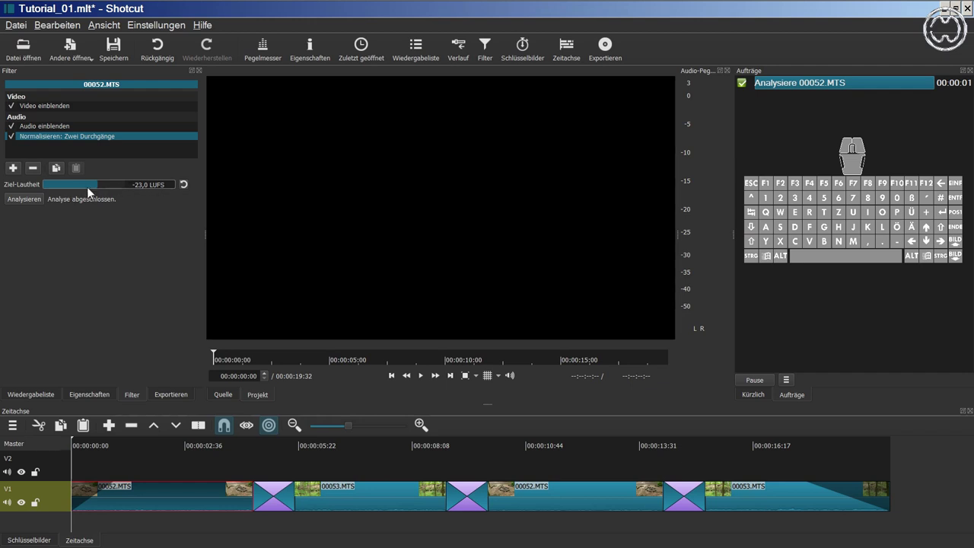
- Try a lower target loudness, restore the default of -23,0 LUFS and analyse the first 00052.MTS clip again
mouse_move(95, 184)
left_mouse_down()
mouse_move(117, 183)
mouse_move(78, 185)
left_mouse_up()
left_click(184, 186)
left_click(23, 200)
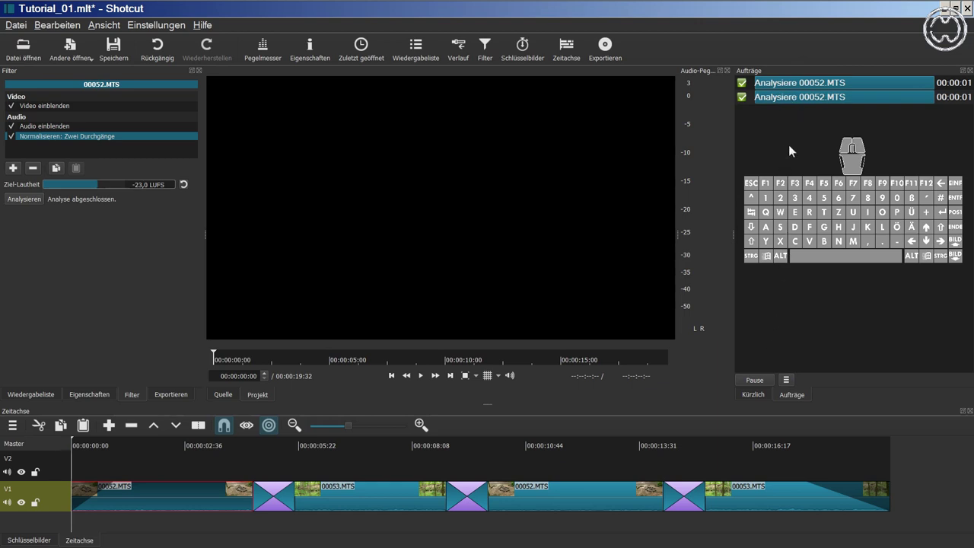
- Look at the edit history and the job list, and check which filters the first transitions and the 00053.MTS clip carry
left_click(459, 47)
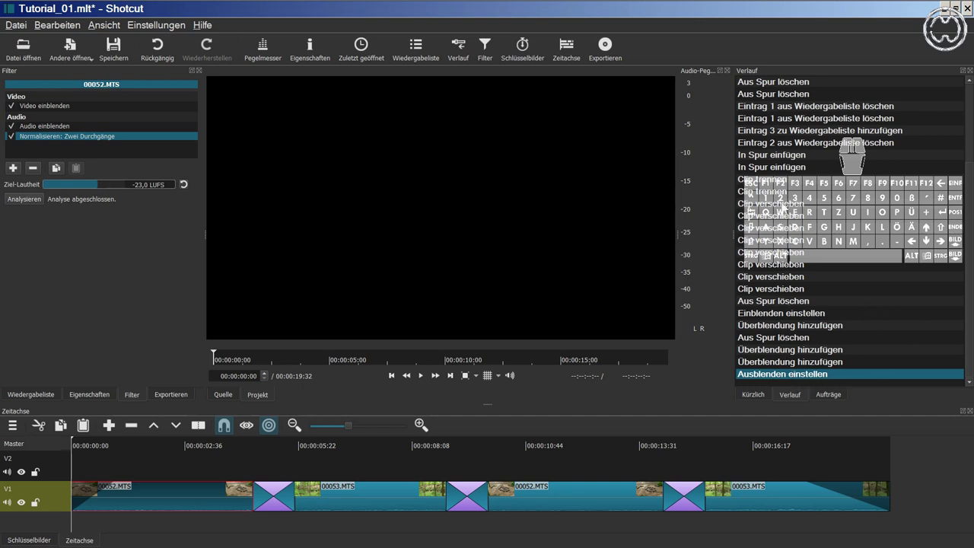
left_click(819, 395)
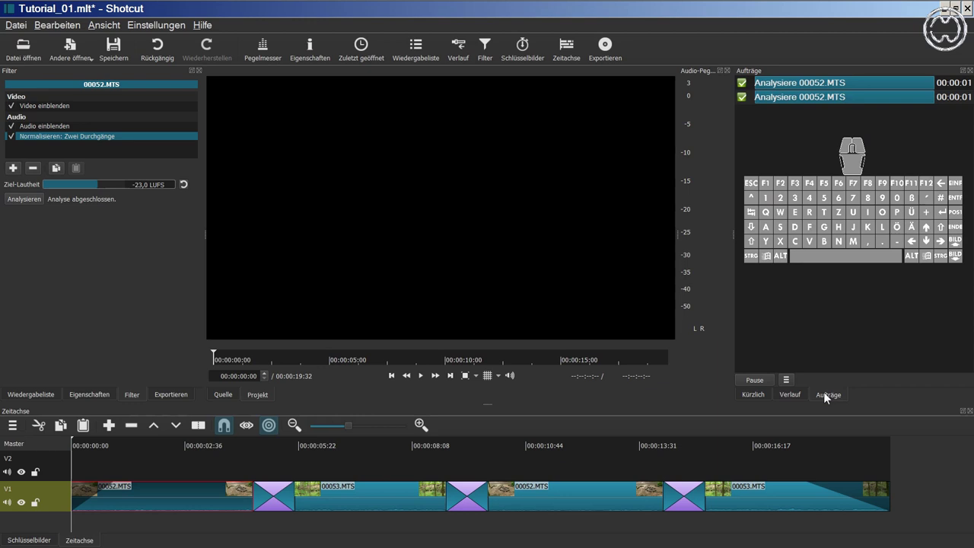
left_click(268, 493)
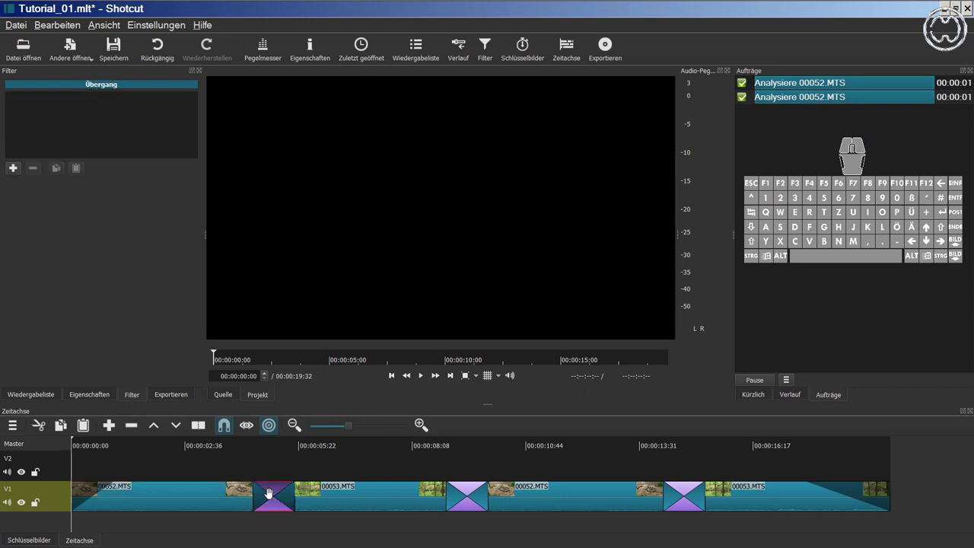
left_click(309, 494)
left_click(453, 495)
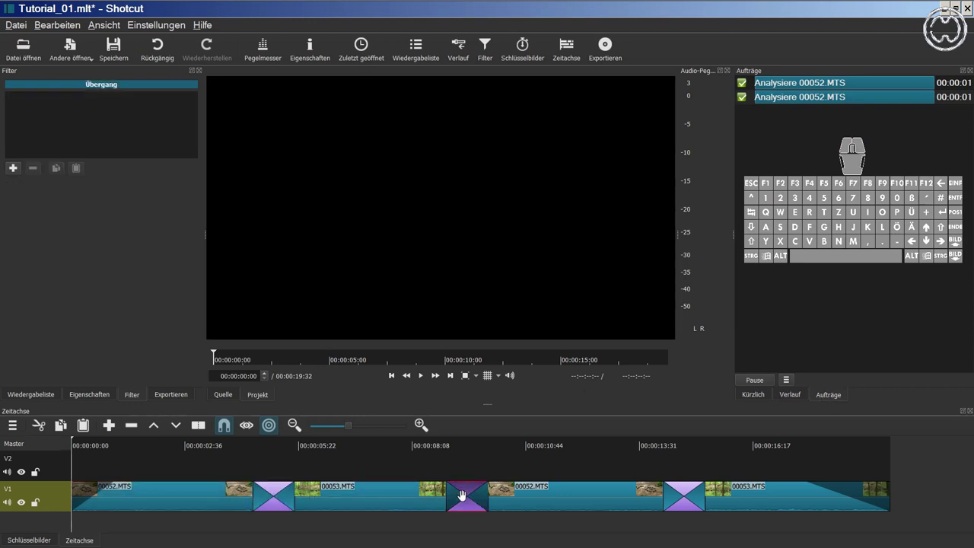
left_click(272, 496)
- Disable the Video einblenden and Audio einblenden filters on the first 00052.MTS clip
left_click(229, 499)
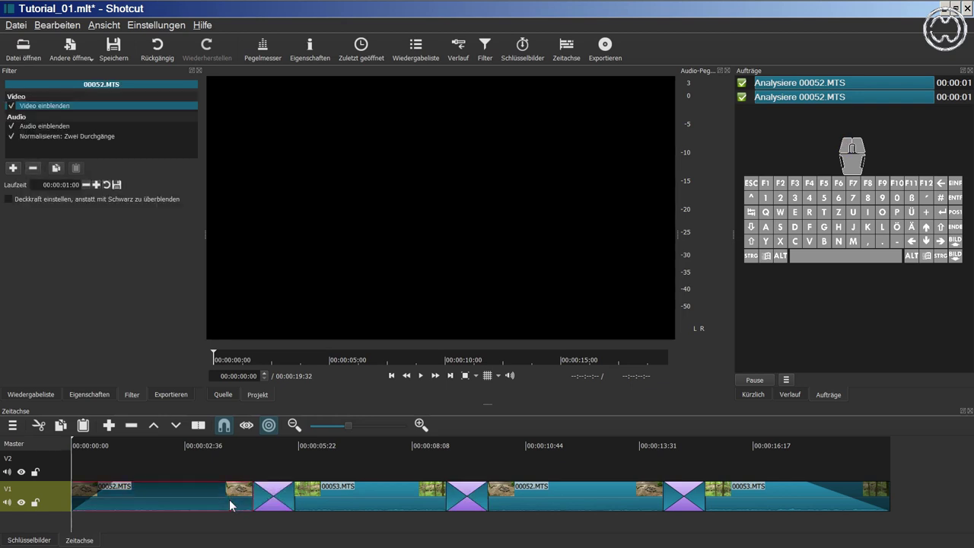
left_click(56, 169)
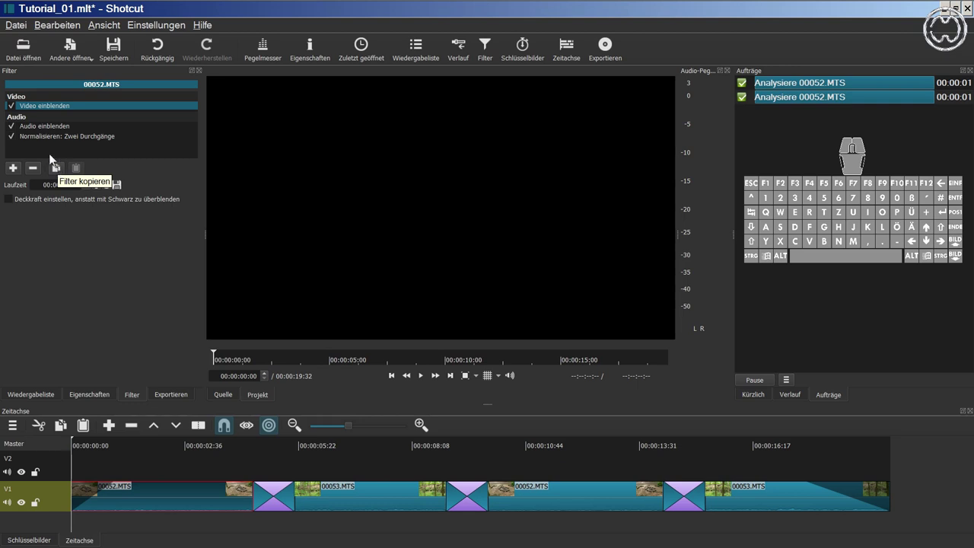
left_click(37, 125)
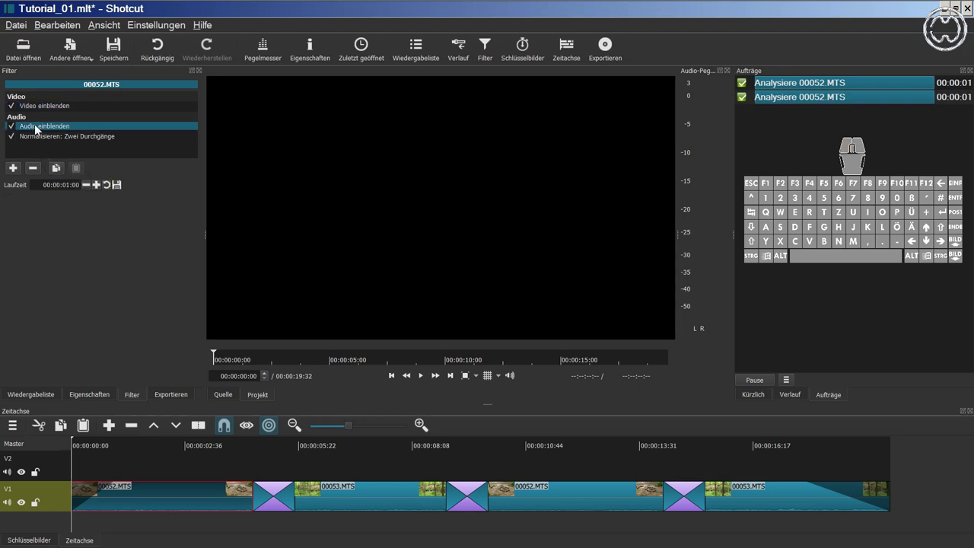
left_click(11, 106)
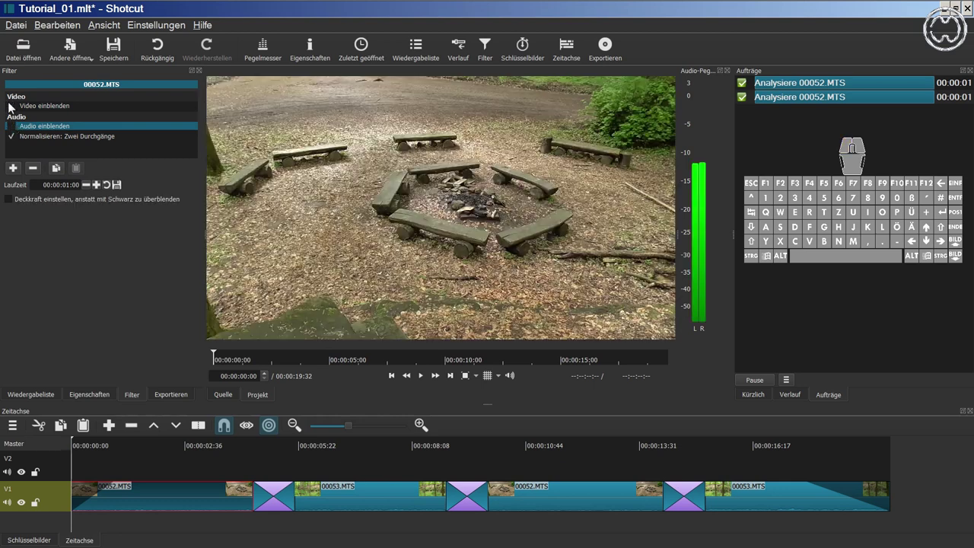
- Copy the filters of the first 00052.MTS clip and paste them onto the first transition on V1
left_click(49, 138)
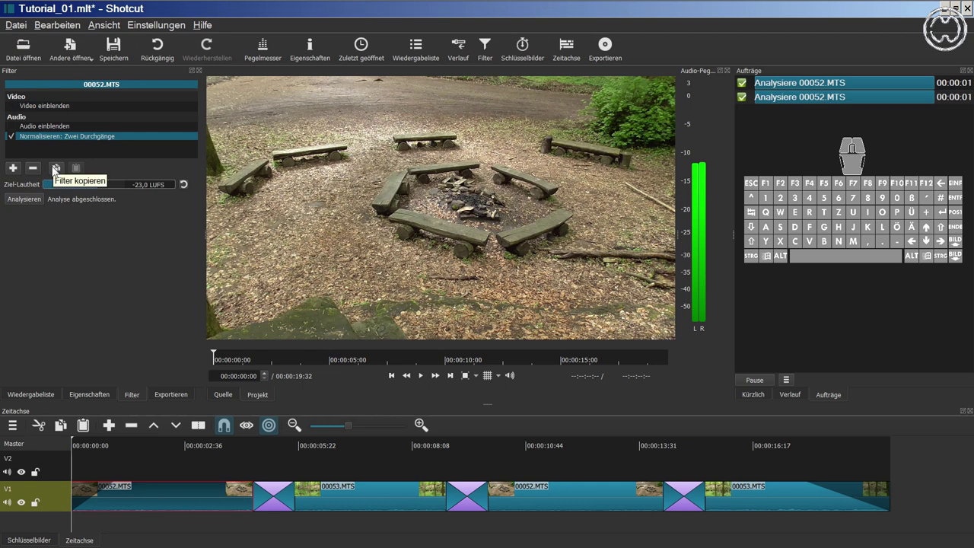
left_click(55, 168)
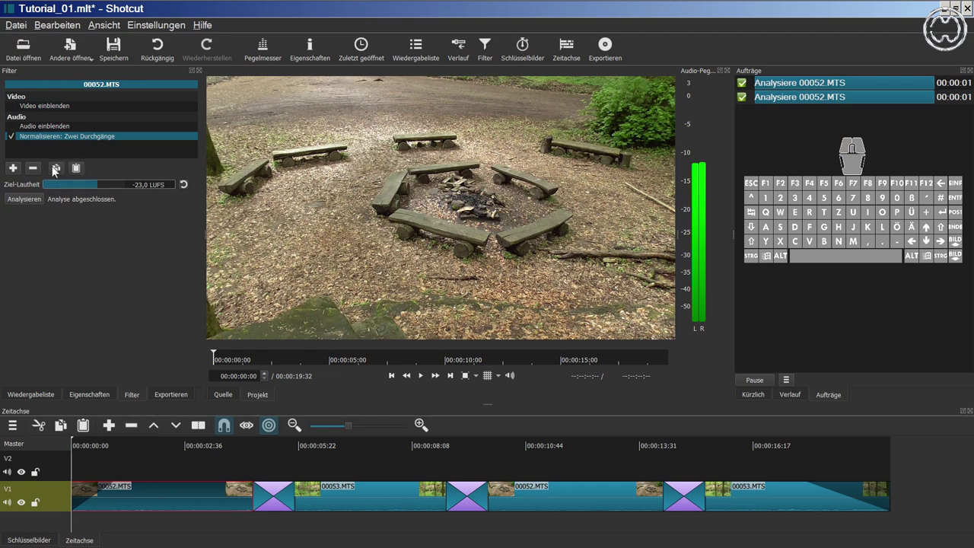
left_click(275, 500)
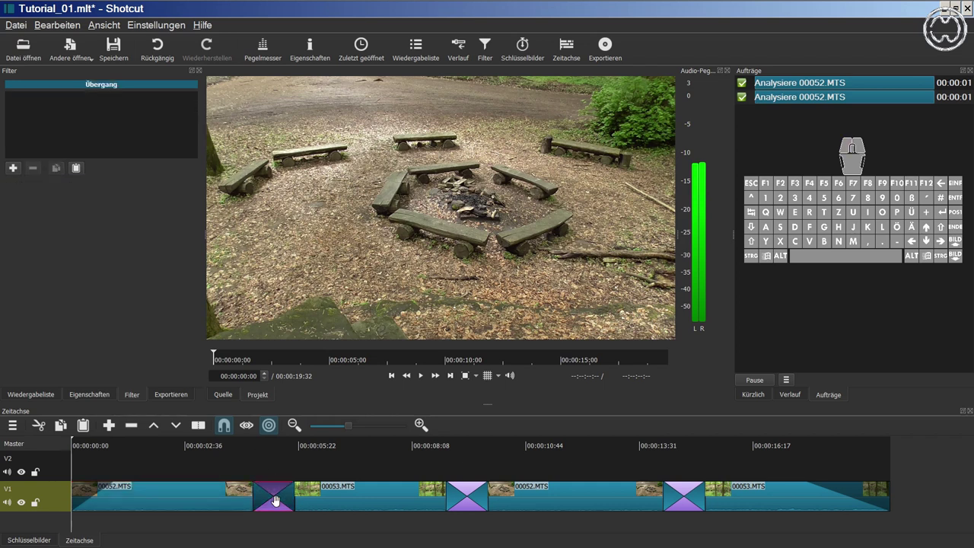
left_click(82, 170)
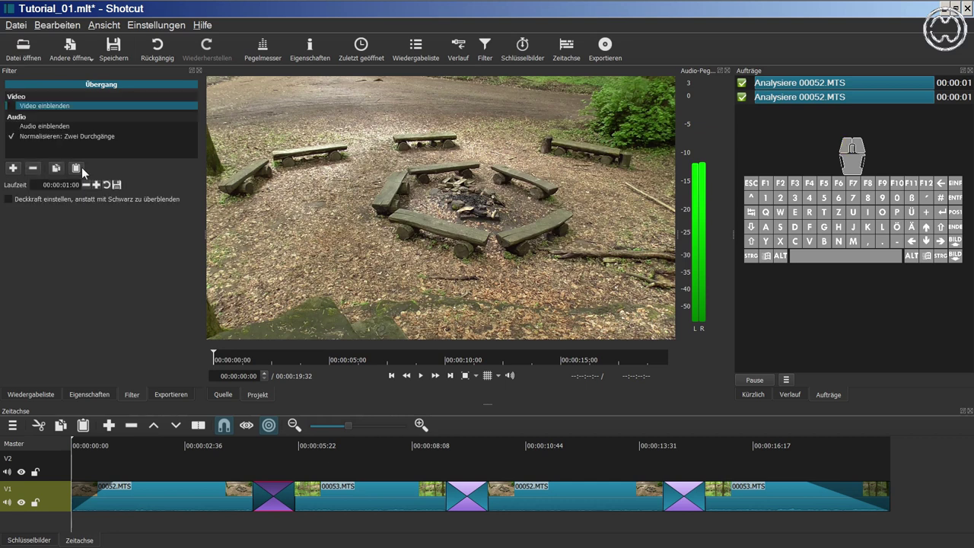
- Remove the pasted Audio einblenden and Video einblenden filters from the first transition and analyse its audio for the normalisation
left_click(58, 126)
left_click(32, 169)
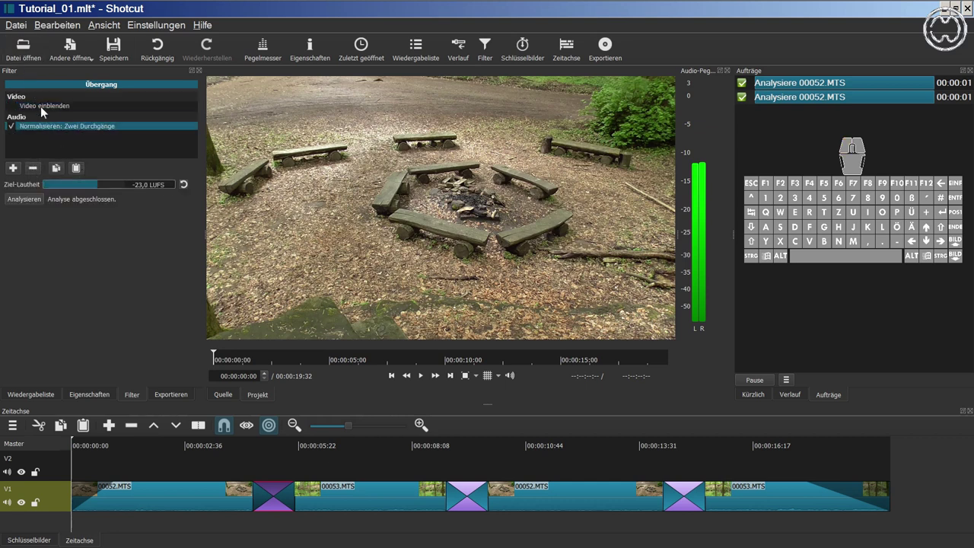
left_click(44, 105)
left_click(33, 169)
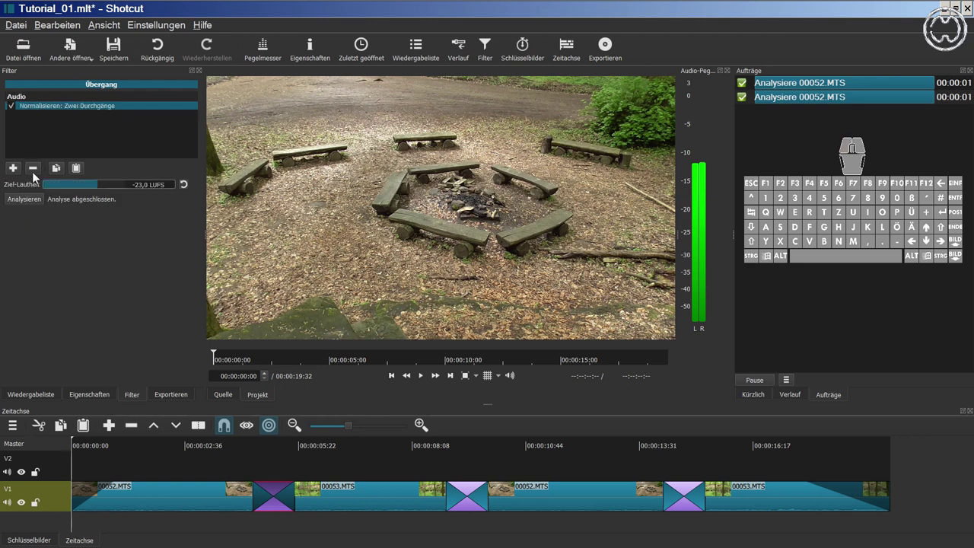
left_click(363, 498)
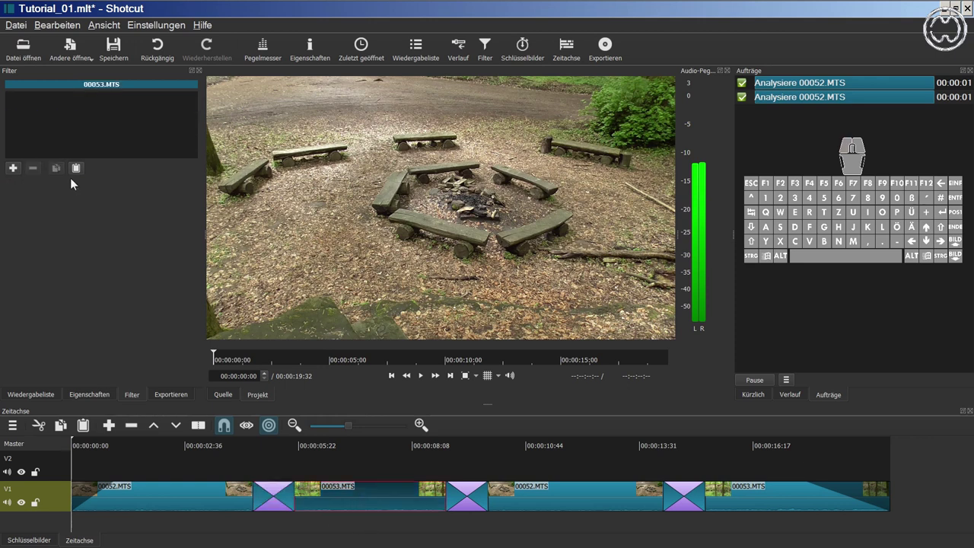
left_click(264, 495)
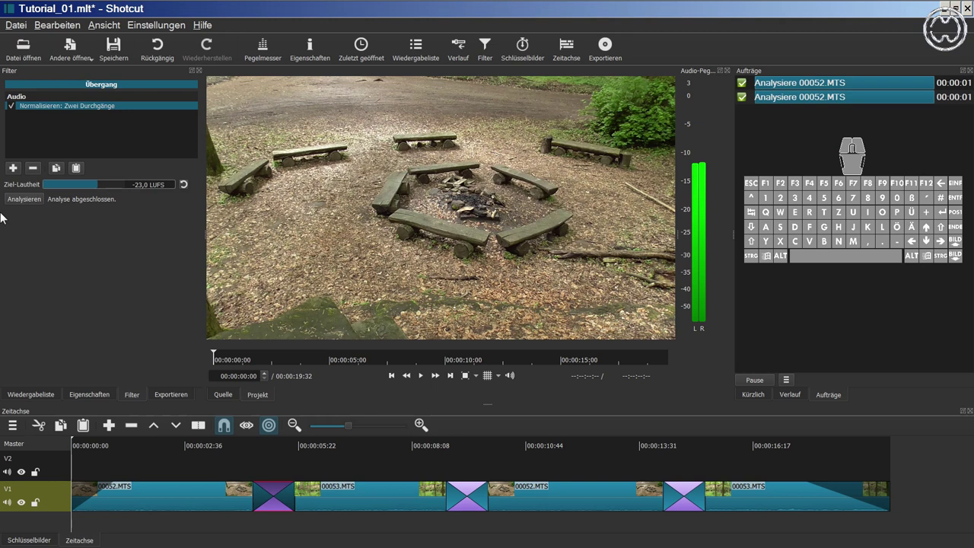
left_click(20, 201)
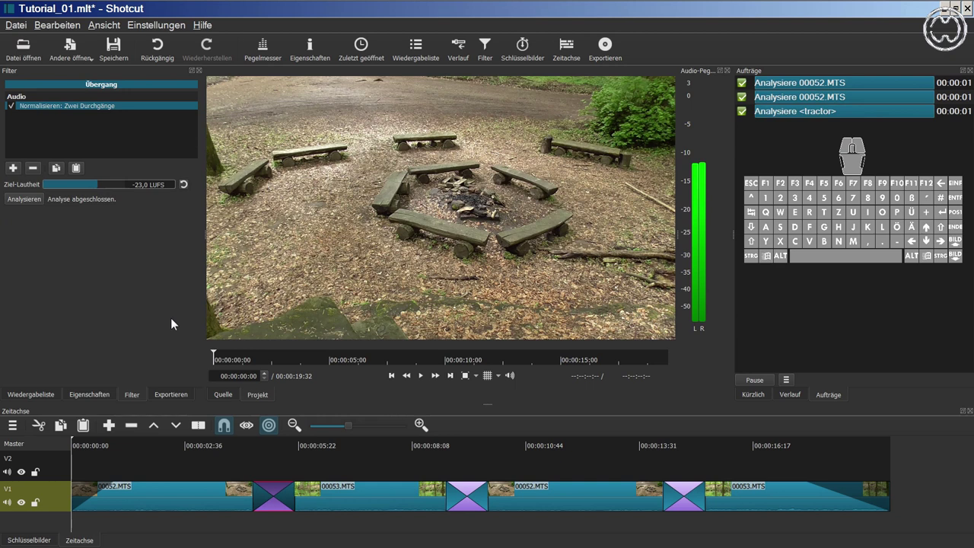
- Paste the copied filters onto the first 00053.MTS clip, keep only Normalisieren: Zwei Durchgänge and analyse the clip
left_click(352, 508)
left_click(77, 167)
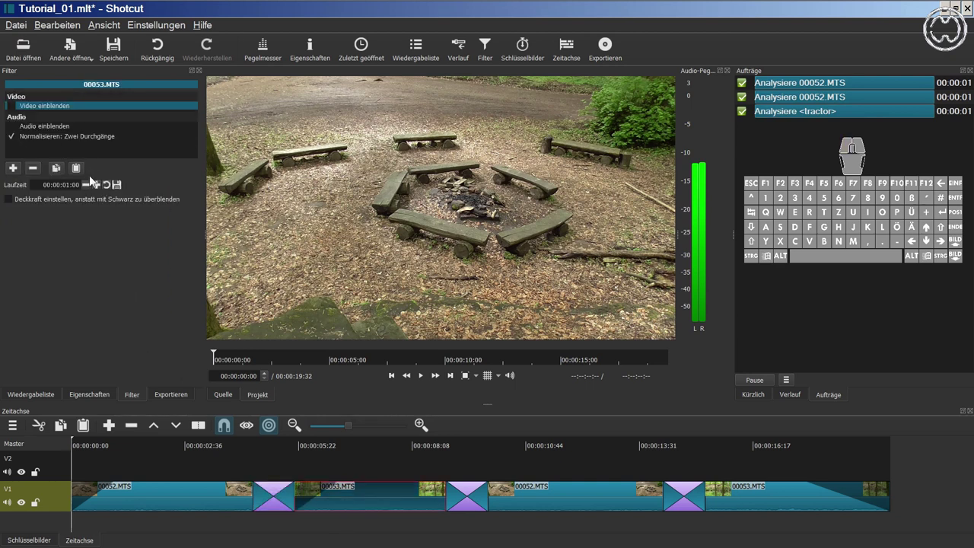
left_click(56, 126)
left_click(33, 167)
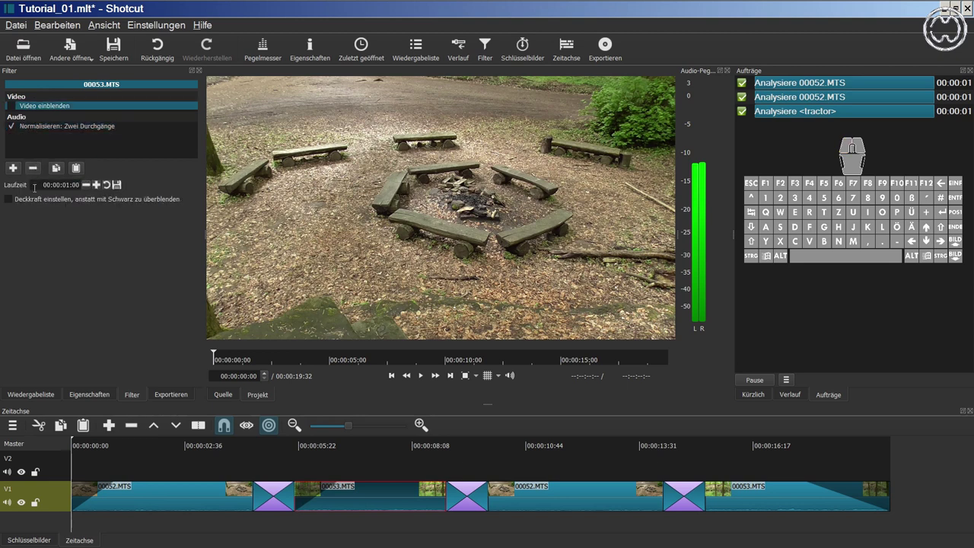
left_click(32, 167)
left_click(21, 198)
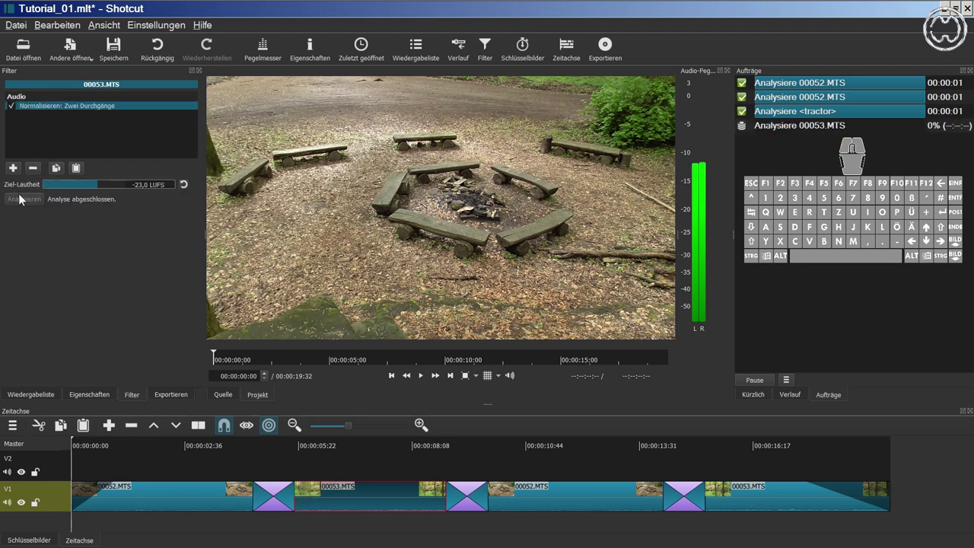
- Paste the copied filters onto the second transition, remove both fade-in filters and analyse its audio
left_click(459, 497)
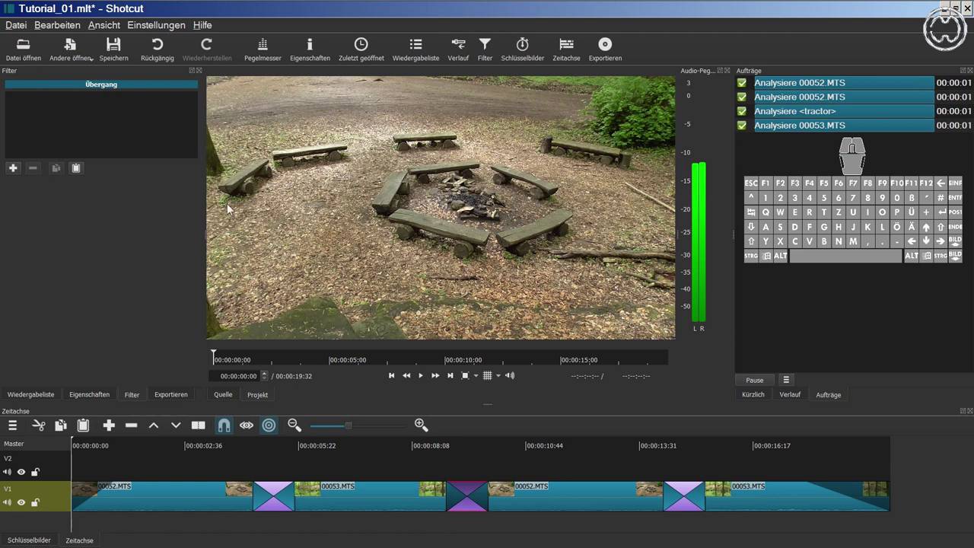
left_click(75, 168)
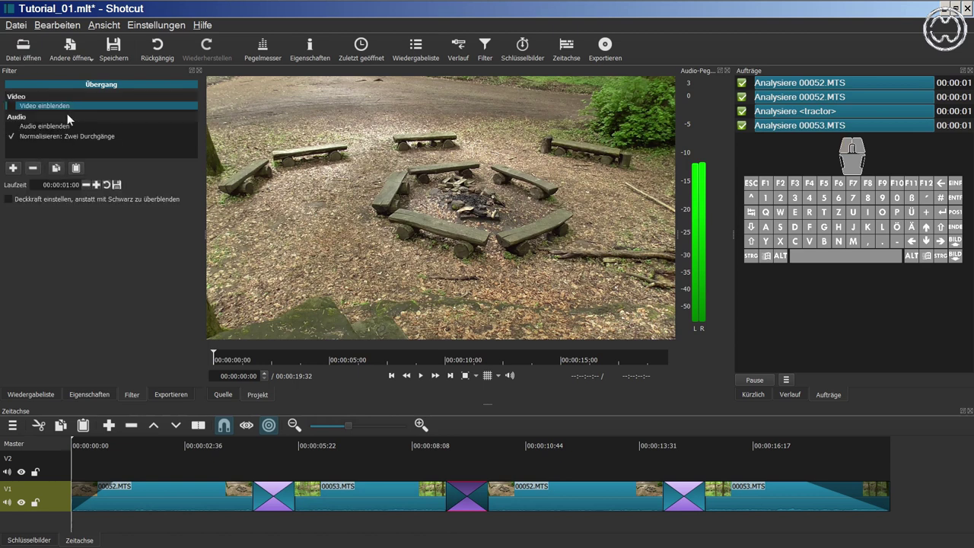
left_click(33, 168)
left_click(33, 168)
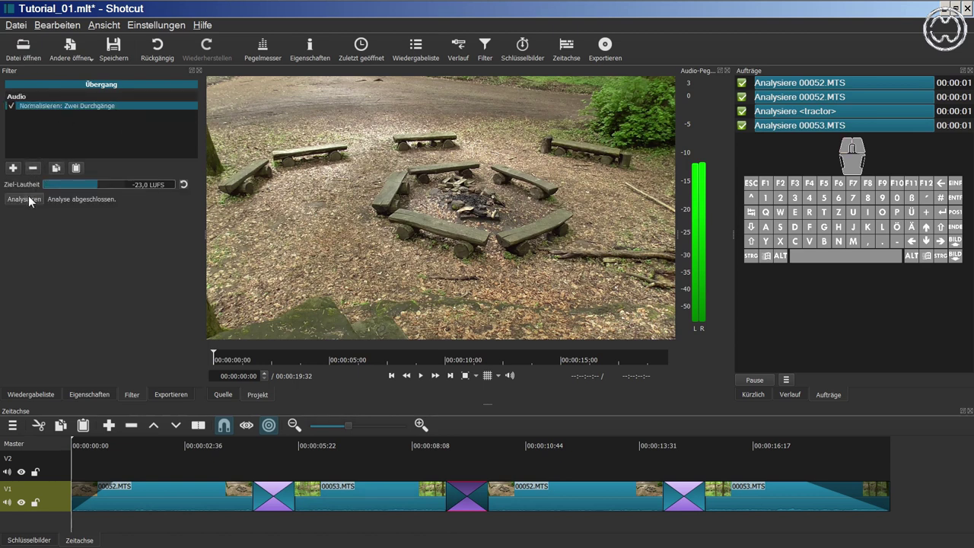
left_click(29, 200)
- Paste the copied filters onto the second 00052.MTS clip, remove both fade-in filters and run the loudness analysis
left_click(525, 506)
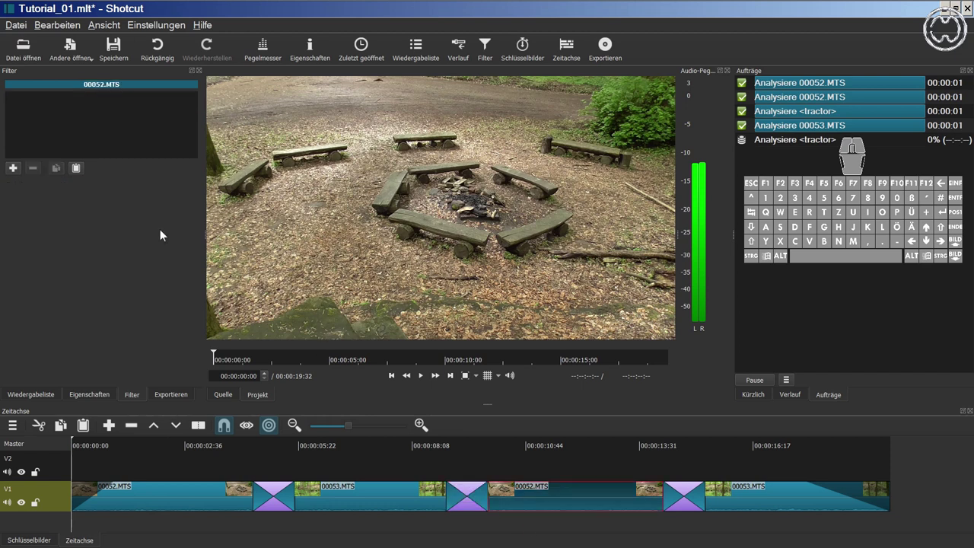
left_click(76, 168)
left_click(33, 166)
left_click(33, 166)
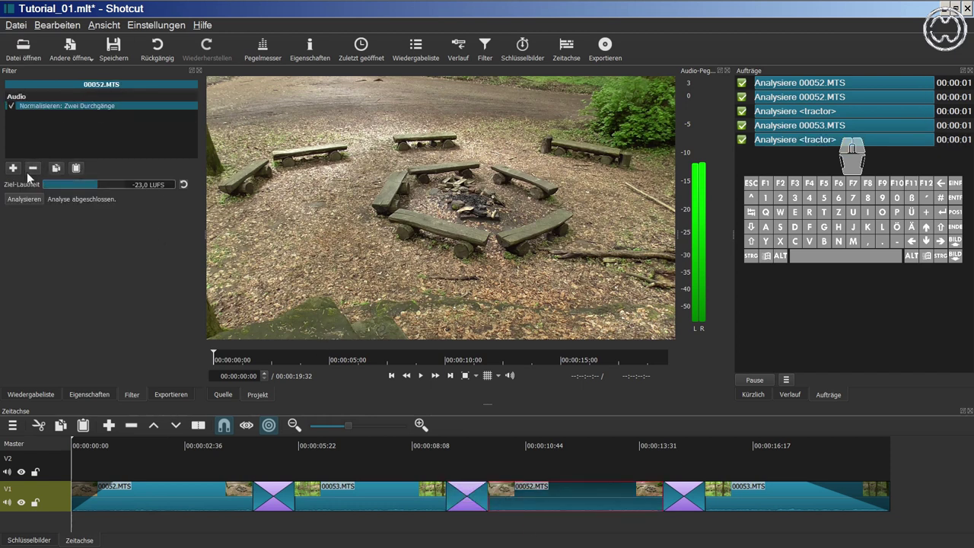
left_click(29, 200)
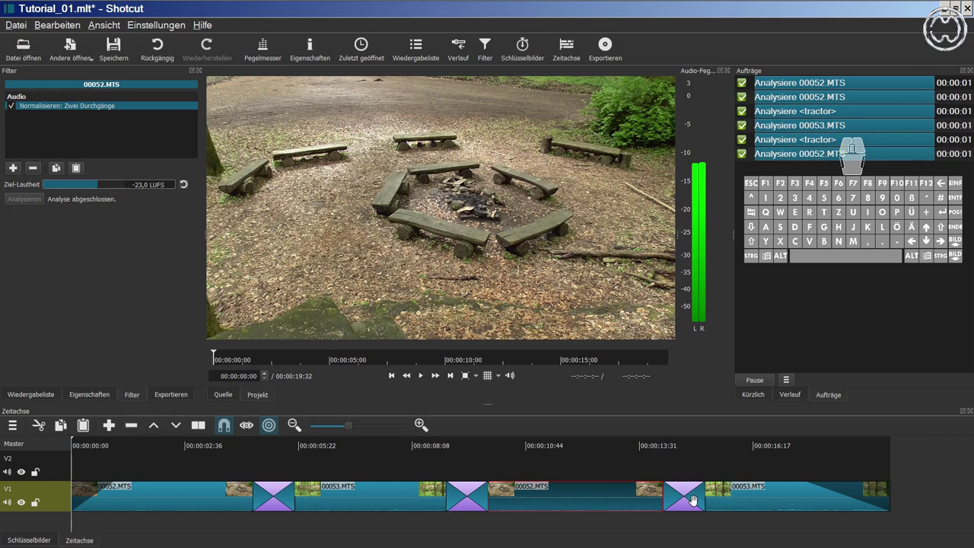
- Paste the copied filters onto the third transition, remove both fade-in filters and analyse its audio
left_click(685, 496)
left_click(76, 168)
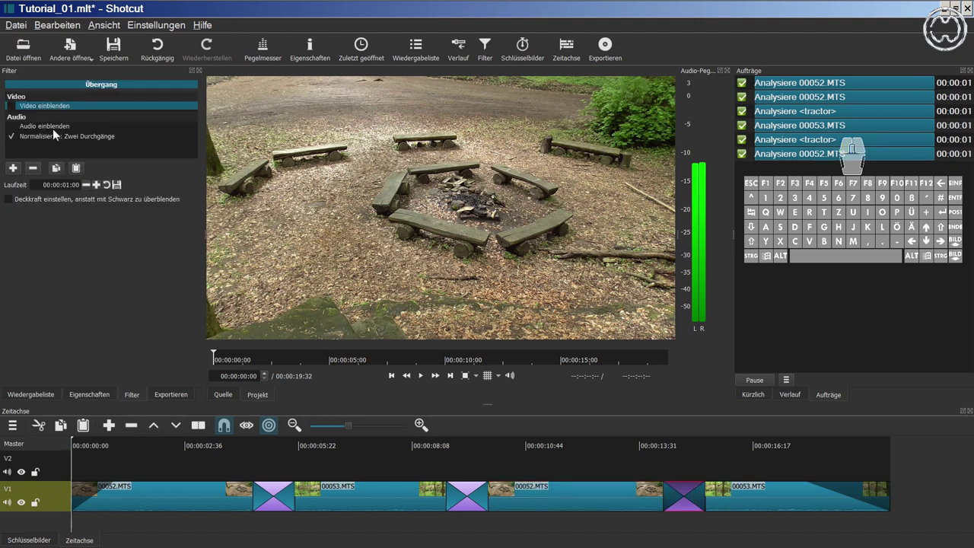
left_click(34, 166)
left_click(33, 167)
left_click(31, 203)
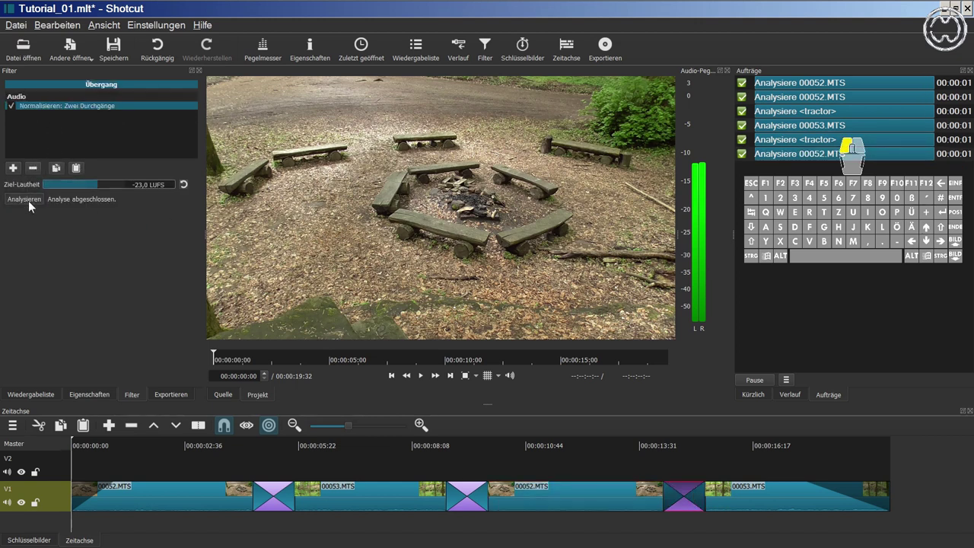
- Paste the copied filters onto the last 00053.MTS clip, remove both fade-in filters and run the loudness analysis
left_click(758, 508)
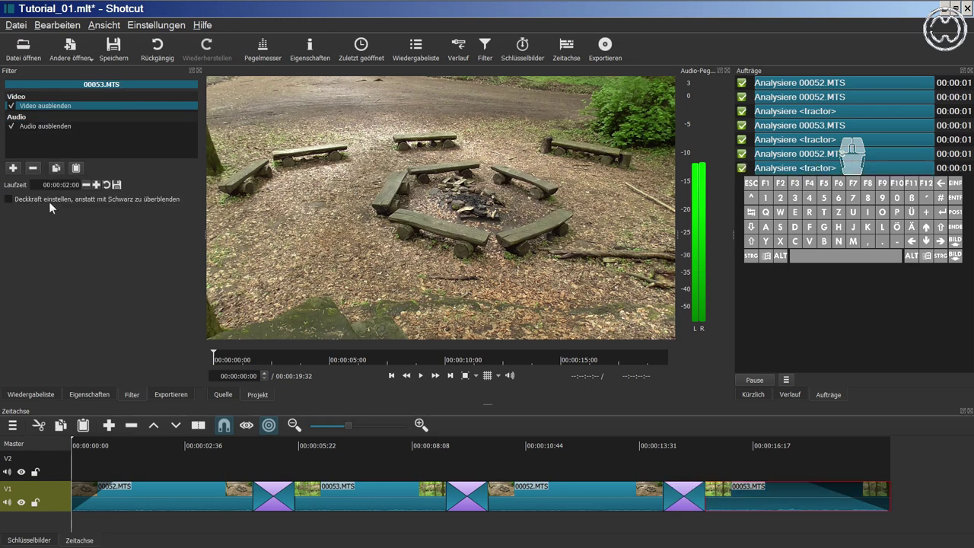
left_click(76, 168)
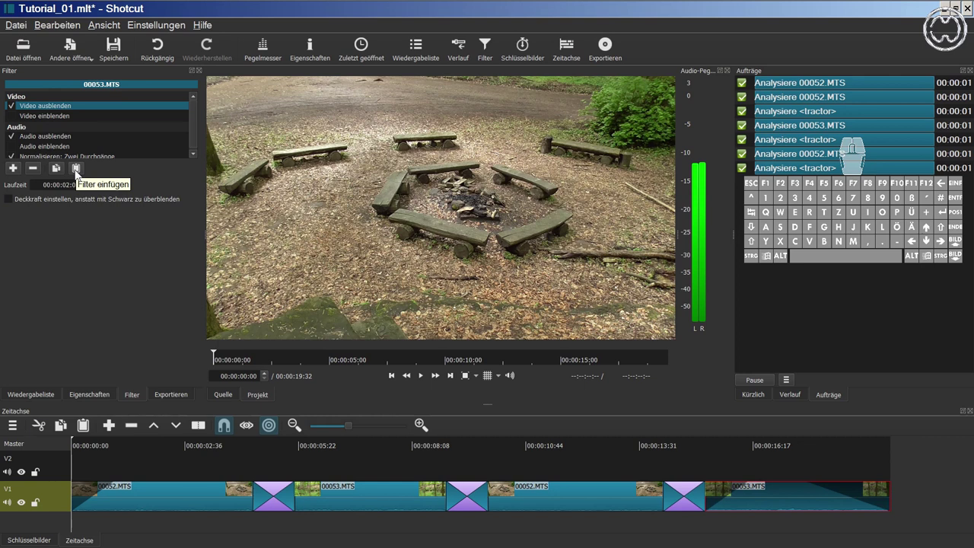
left_click(27, 117)
left_click(32, 168)
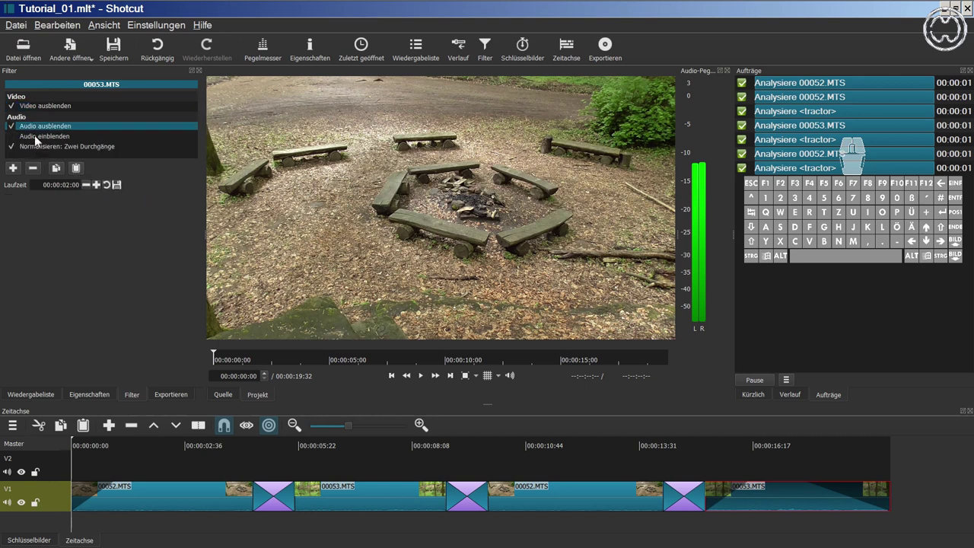
left_click(35, 137)
left_click(35, 168)
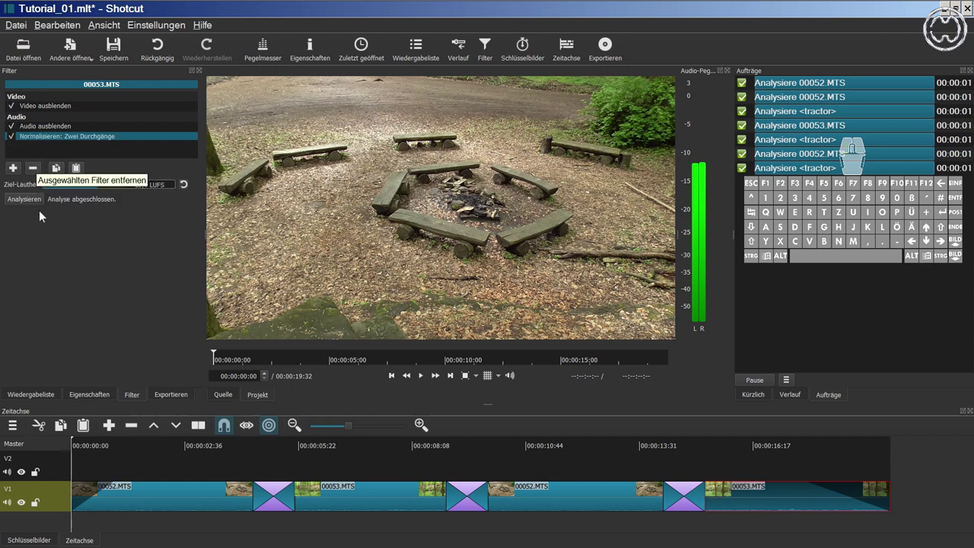
- Re-enable the Audio einblenden and Video einblenden filters on the first 00052.MTS clip
left_click(157, 494)
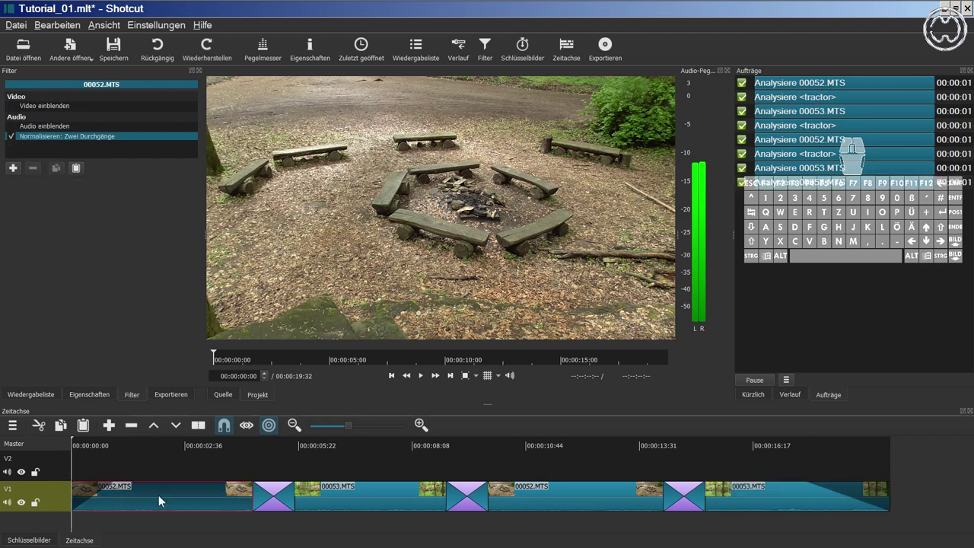
left_click(12, 126)
left_click(11, 107)
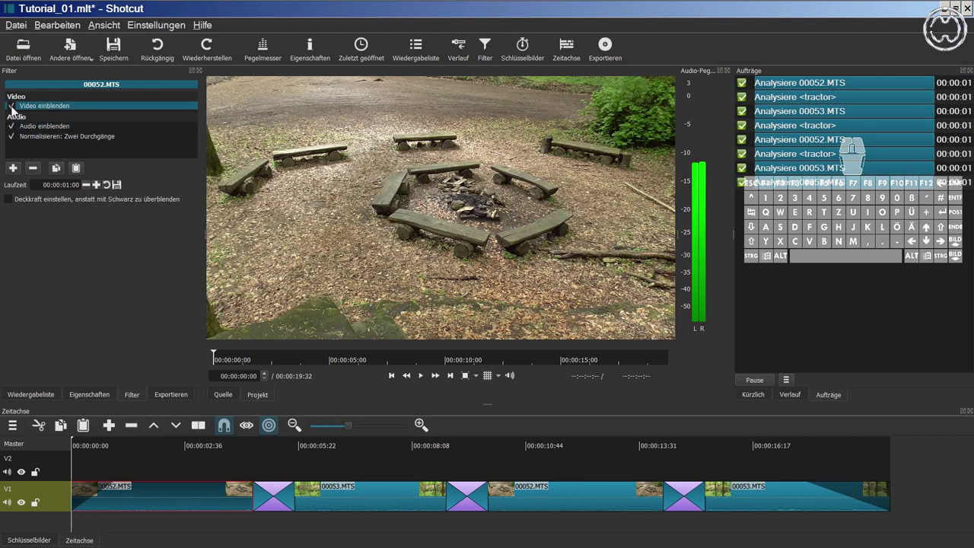
- Play the project from the beginning to check the fade-in and the normalised audio levels
left_click(422, 376)
left_click(422, 376)
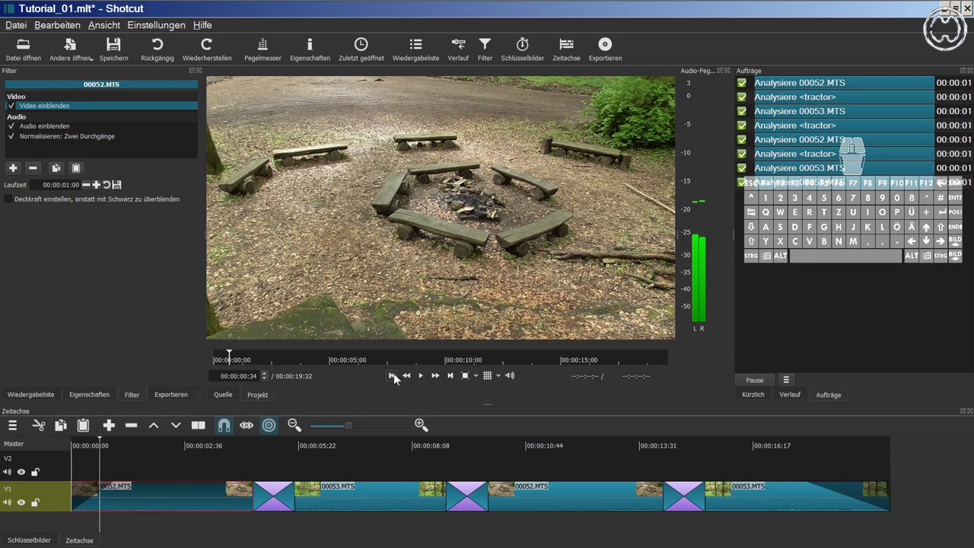
left_click(392, 376)
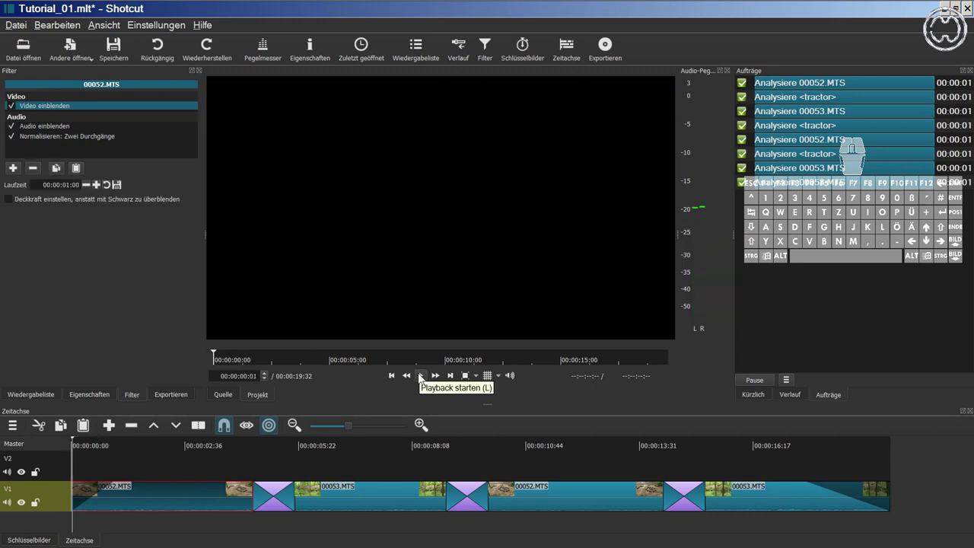
left_click(420, 376)
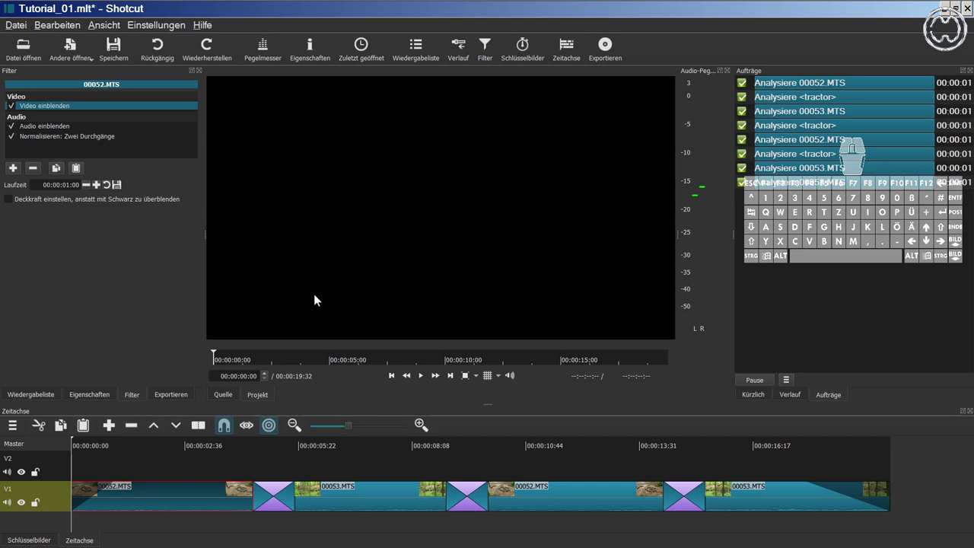
key("space")
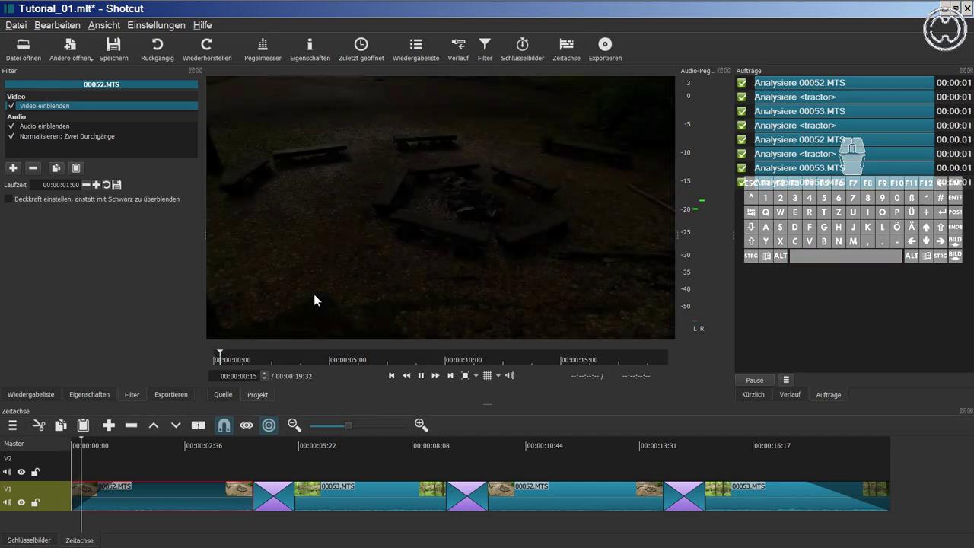